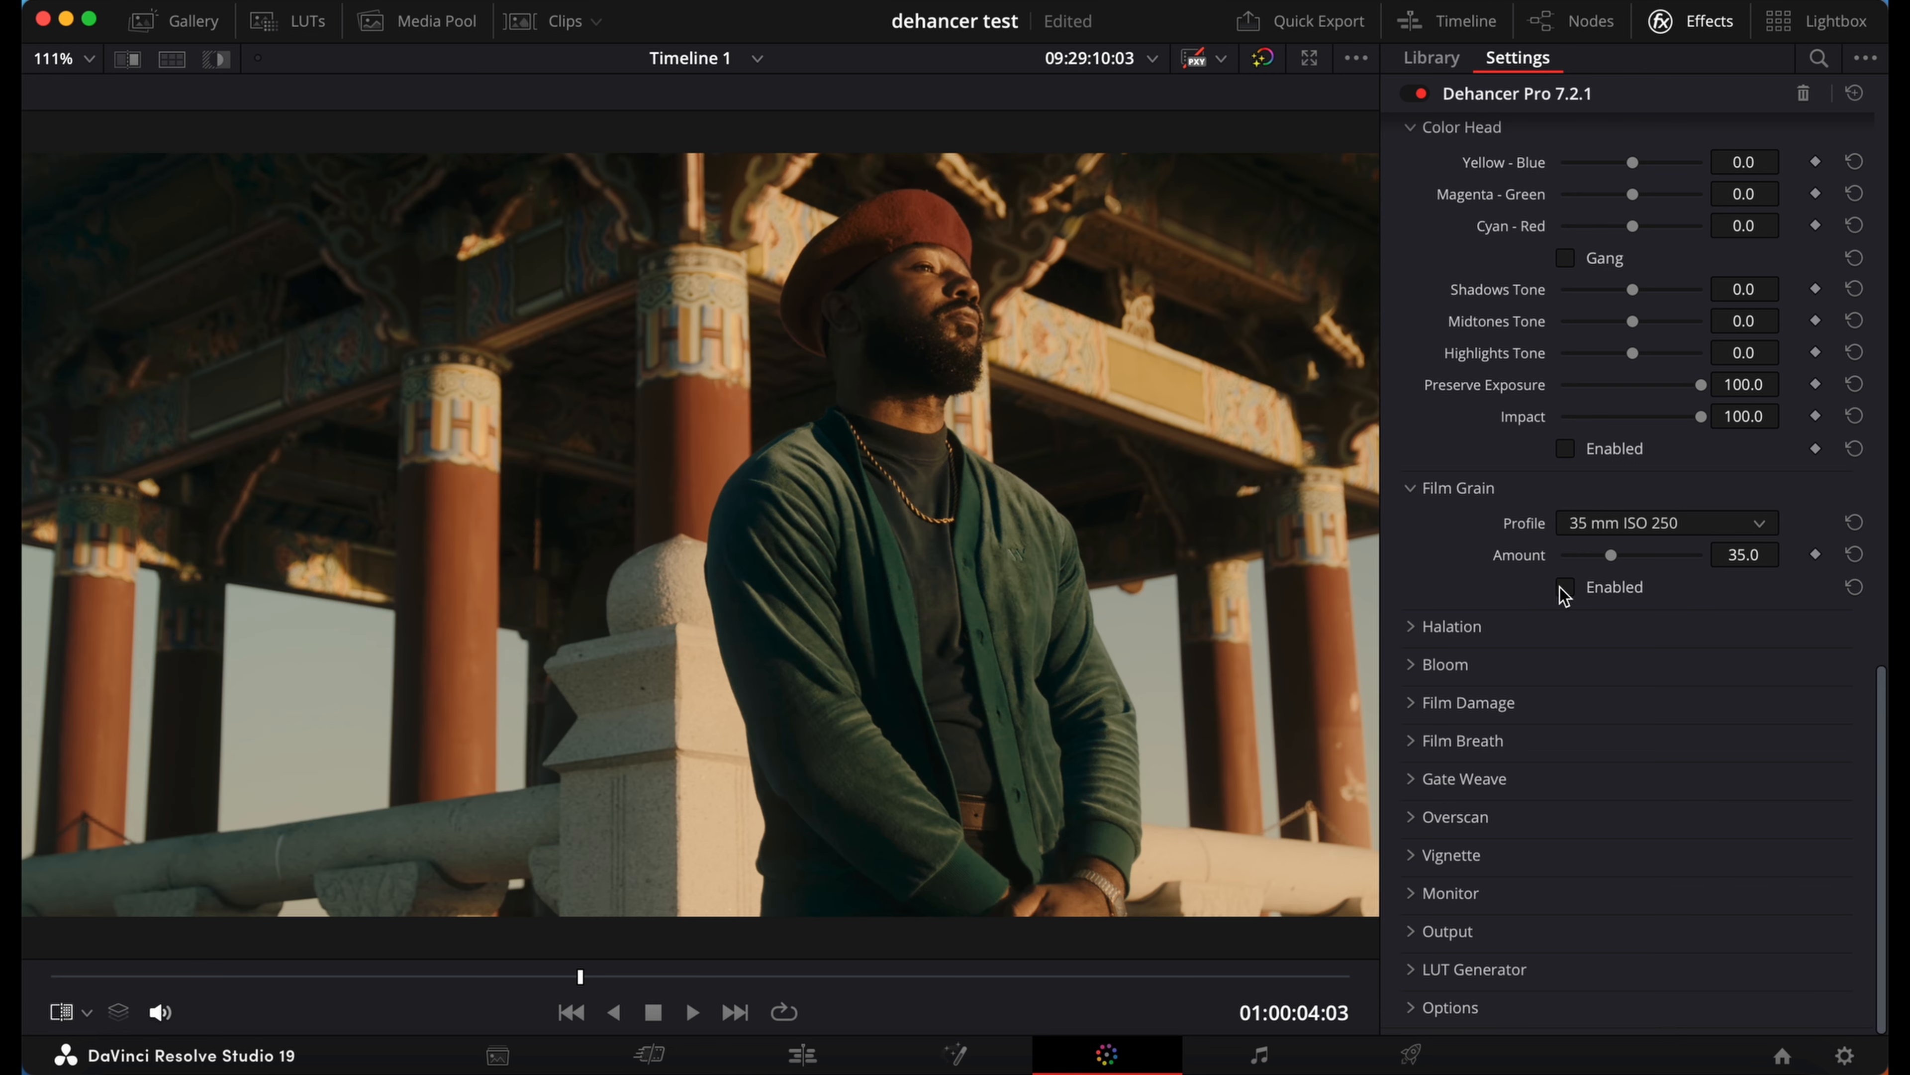
Step: Expand the Halation and Bloom sections of the Dehancer Pro effect settings
{"action": "left_click", "coordinate": [1412, 627]}
{"action": "scroll", "coordinate": [1414, 633], "scroll_direction": "down", "scroll_amount": 2}
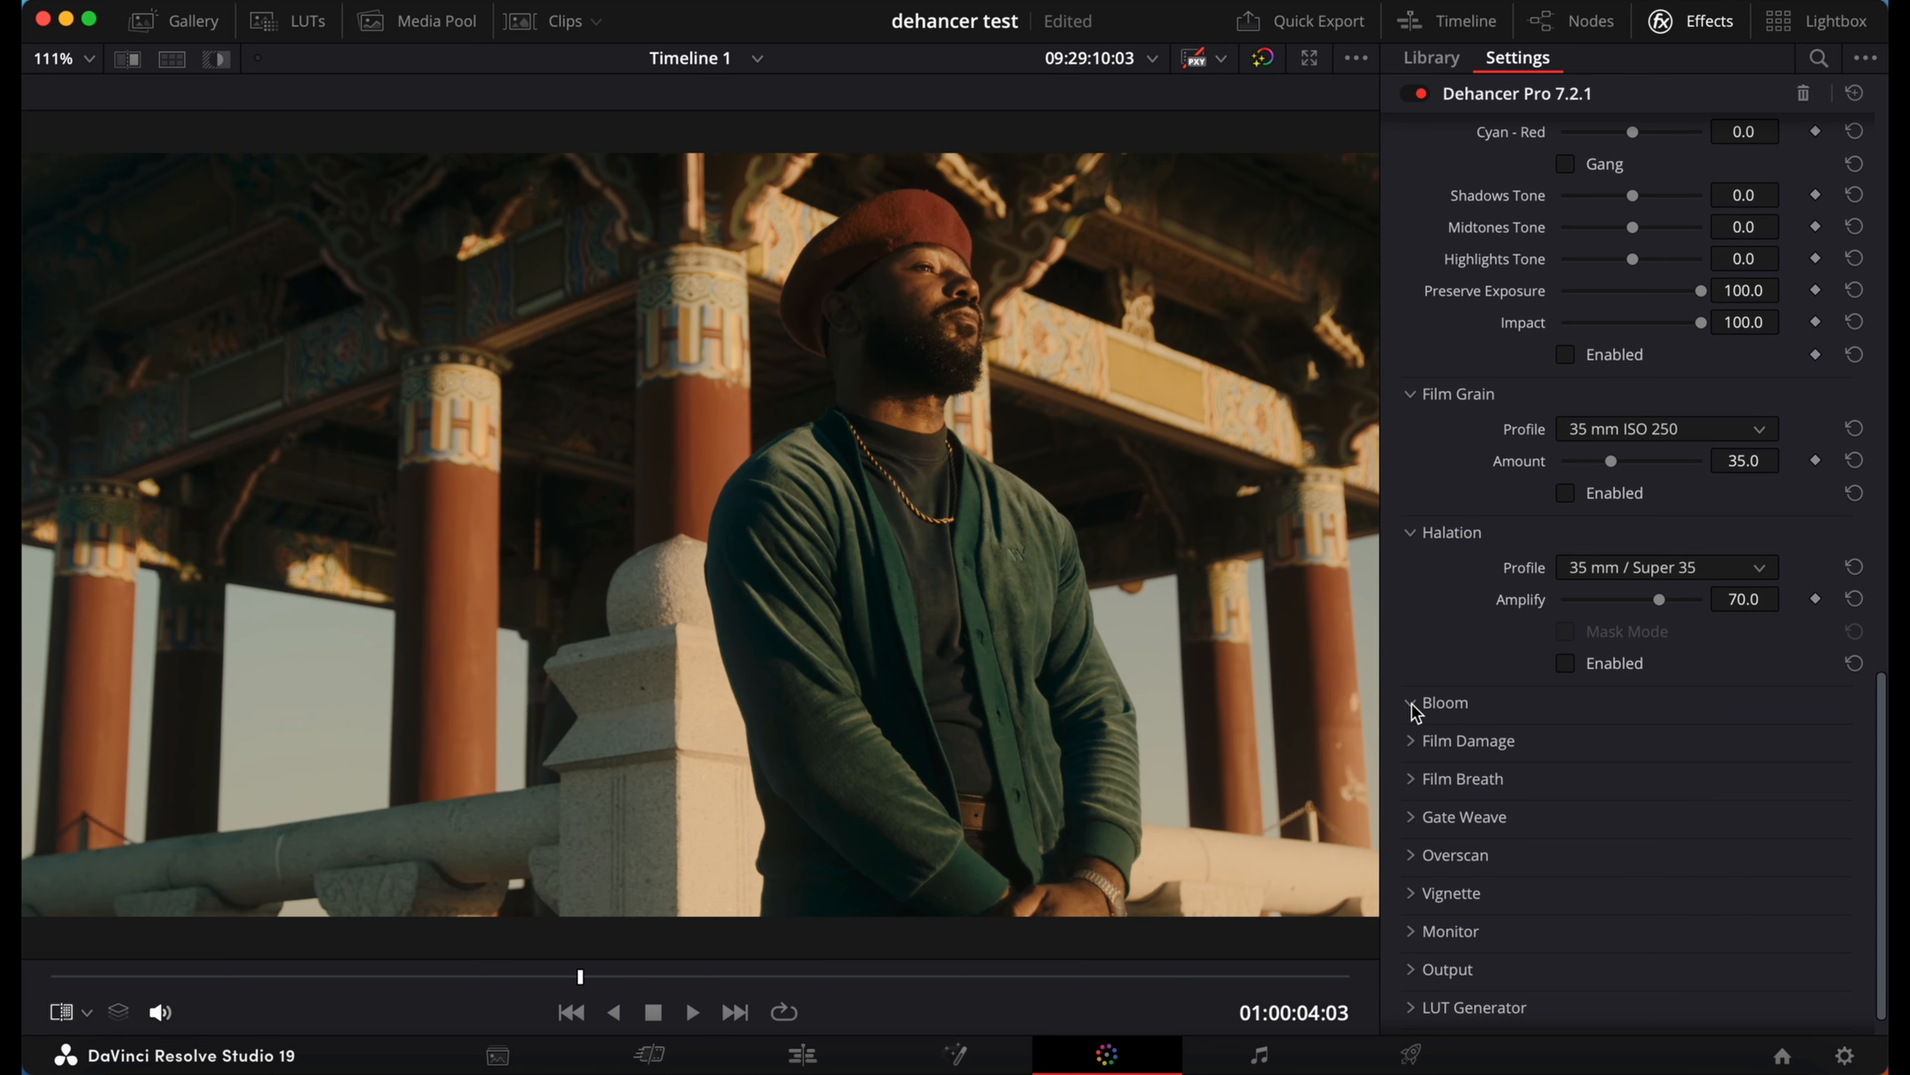
{"action": "left_click", "coordinate": [1411, 702]}
{"action": "scroll", "coordinate": [1414, 707], "scroll_direction": "down", "scroll_amount": 4}
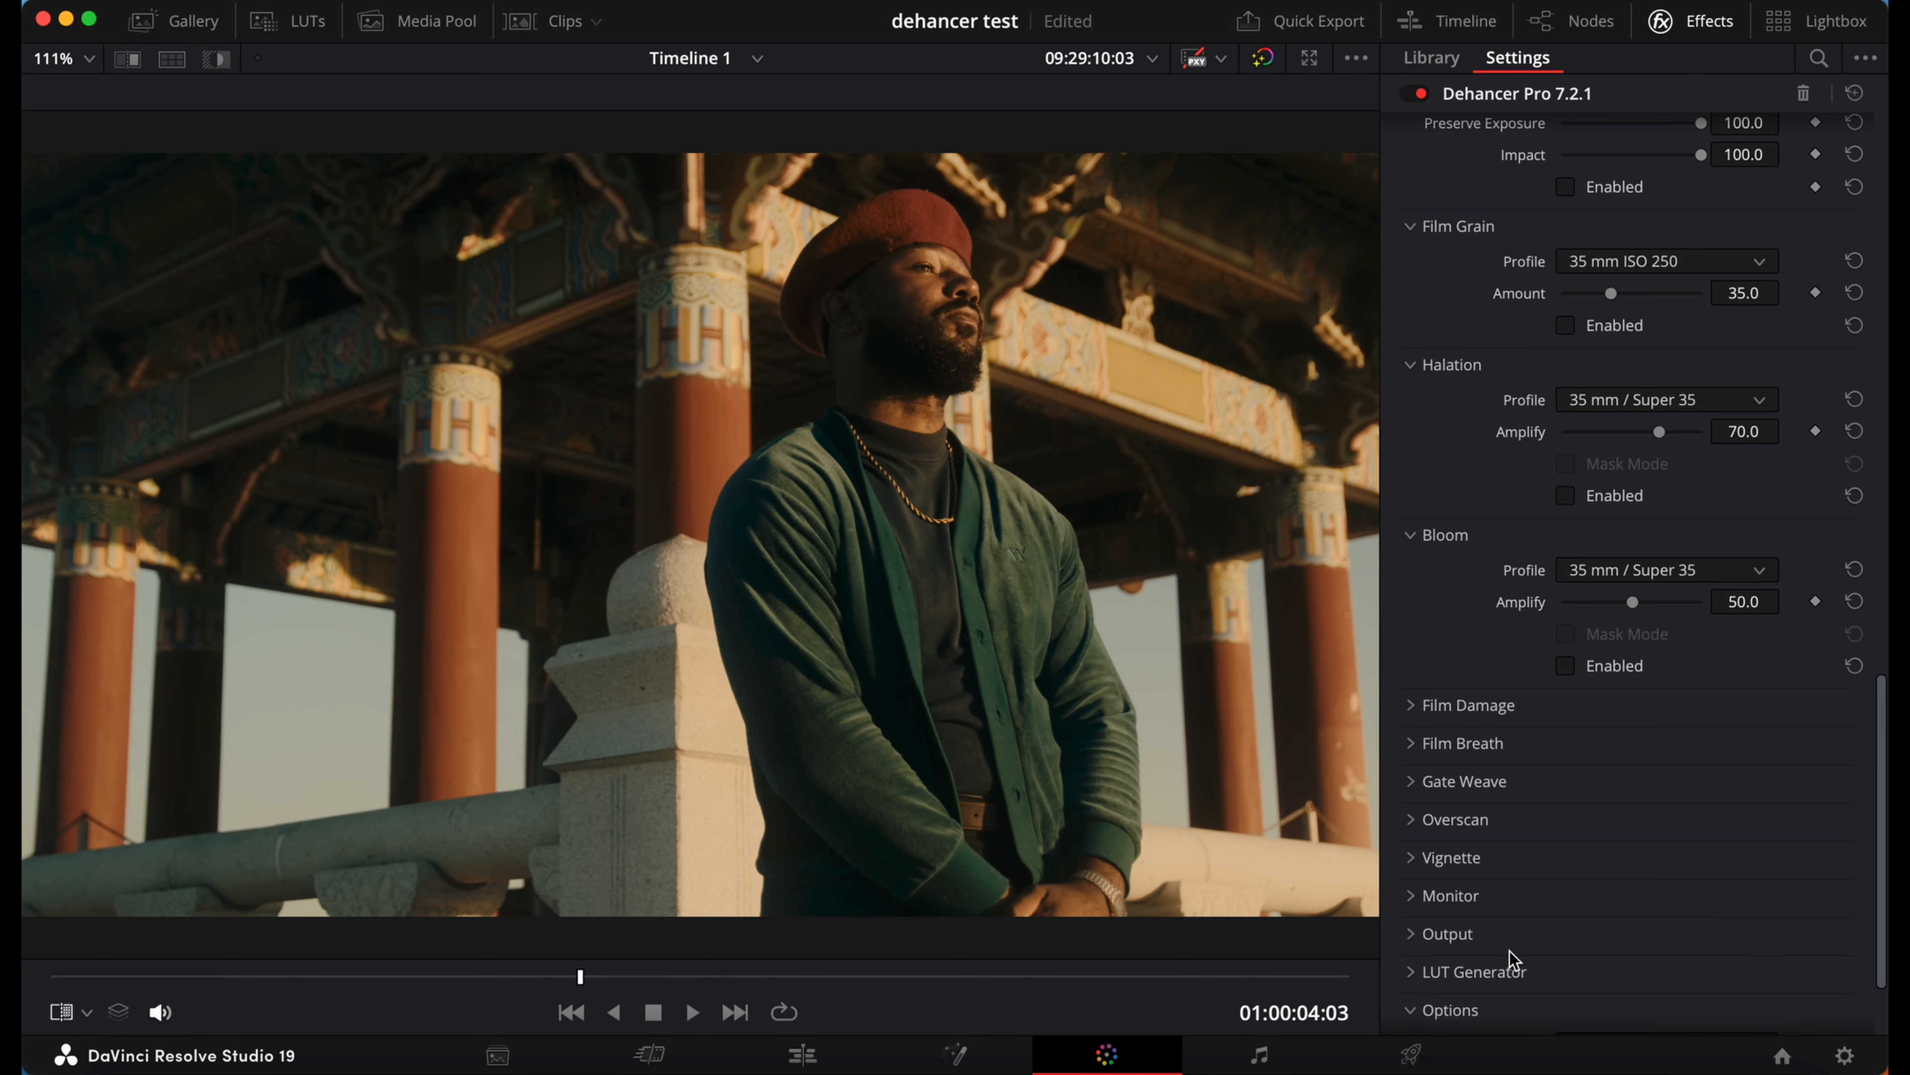
Step: Try the High - slow quality option, return it to Normal - fast, and collapse the Options section
{"action": "scroll", "coordinate": [1509, 951], "scroll_direction": "down", "scroll_amount": 2}
{"action": "left_click", "coordinate": [1587, 913]}
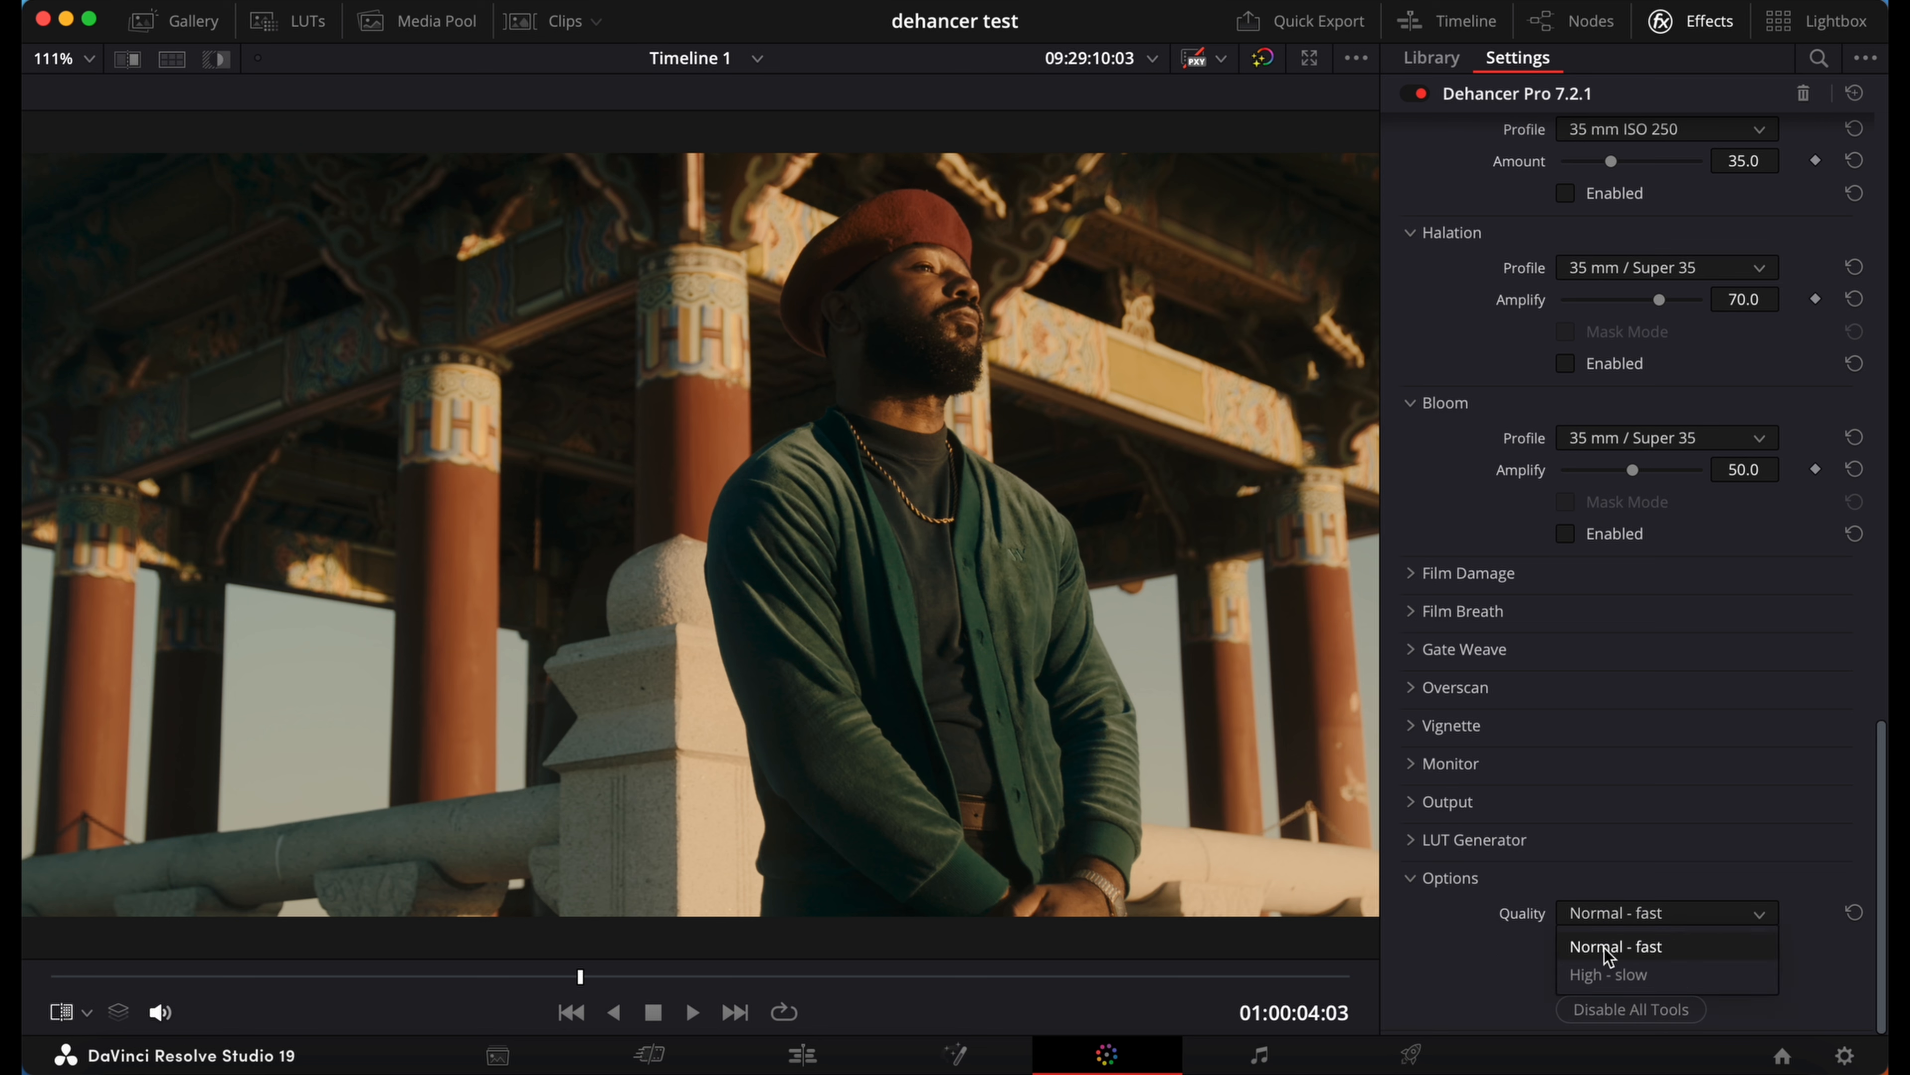
{"action": "left_click", "coordinate": [1603, 975]}
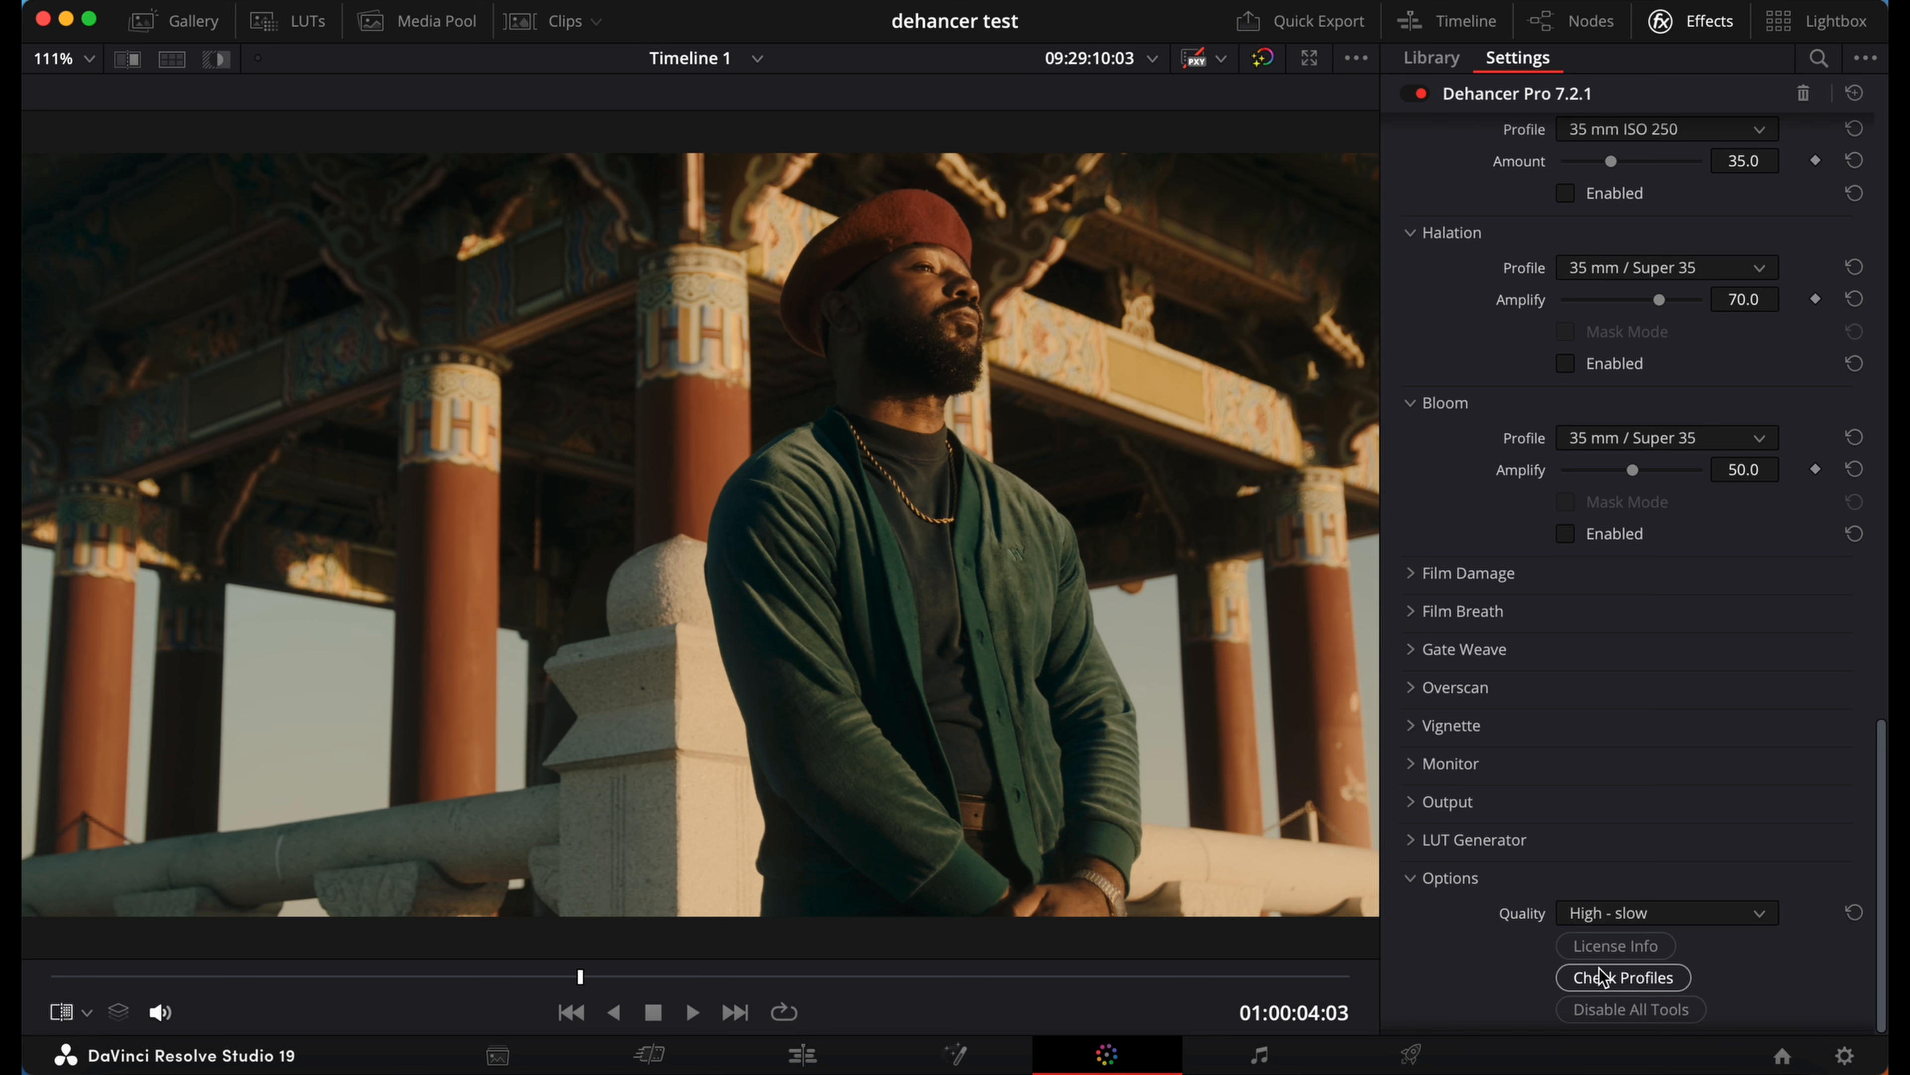
{"action": "left_click", "coordinate": [1595, 900]}
{"action": "left_click", "coordinate": [1594, 946]}
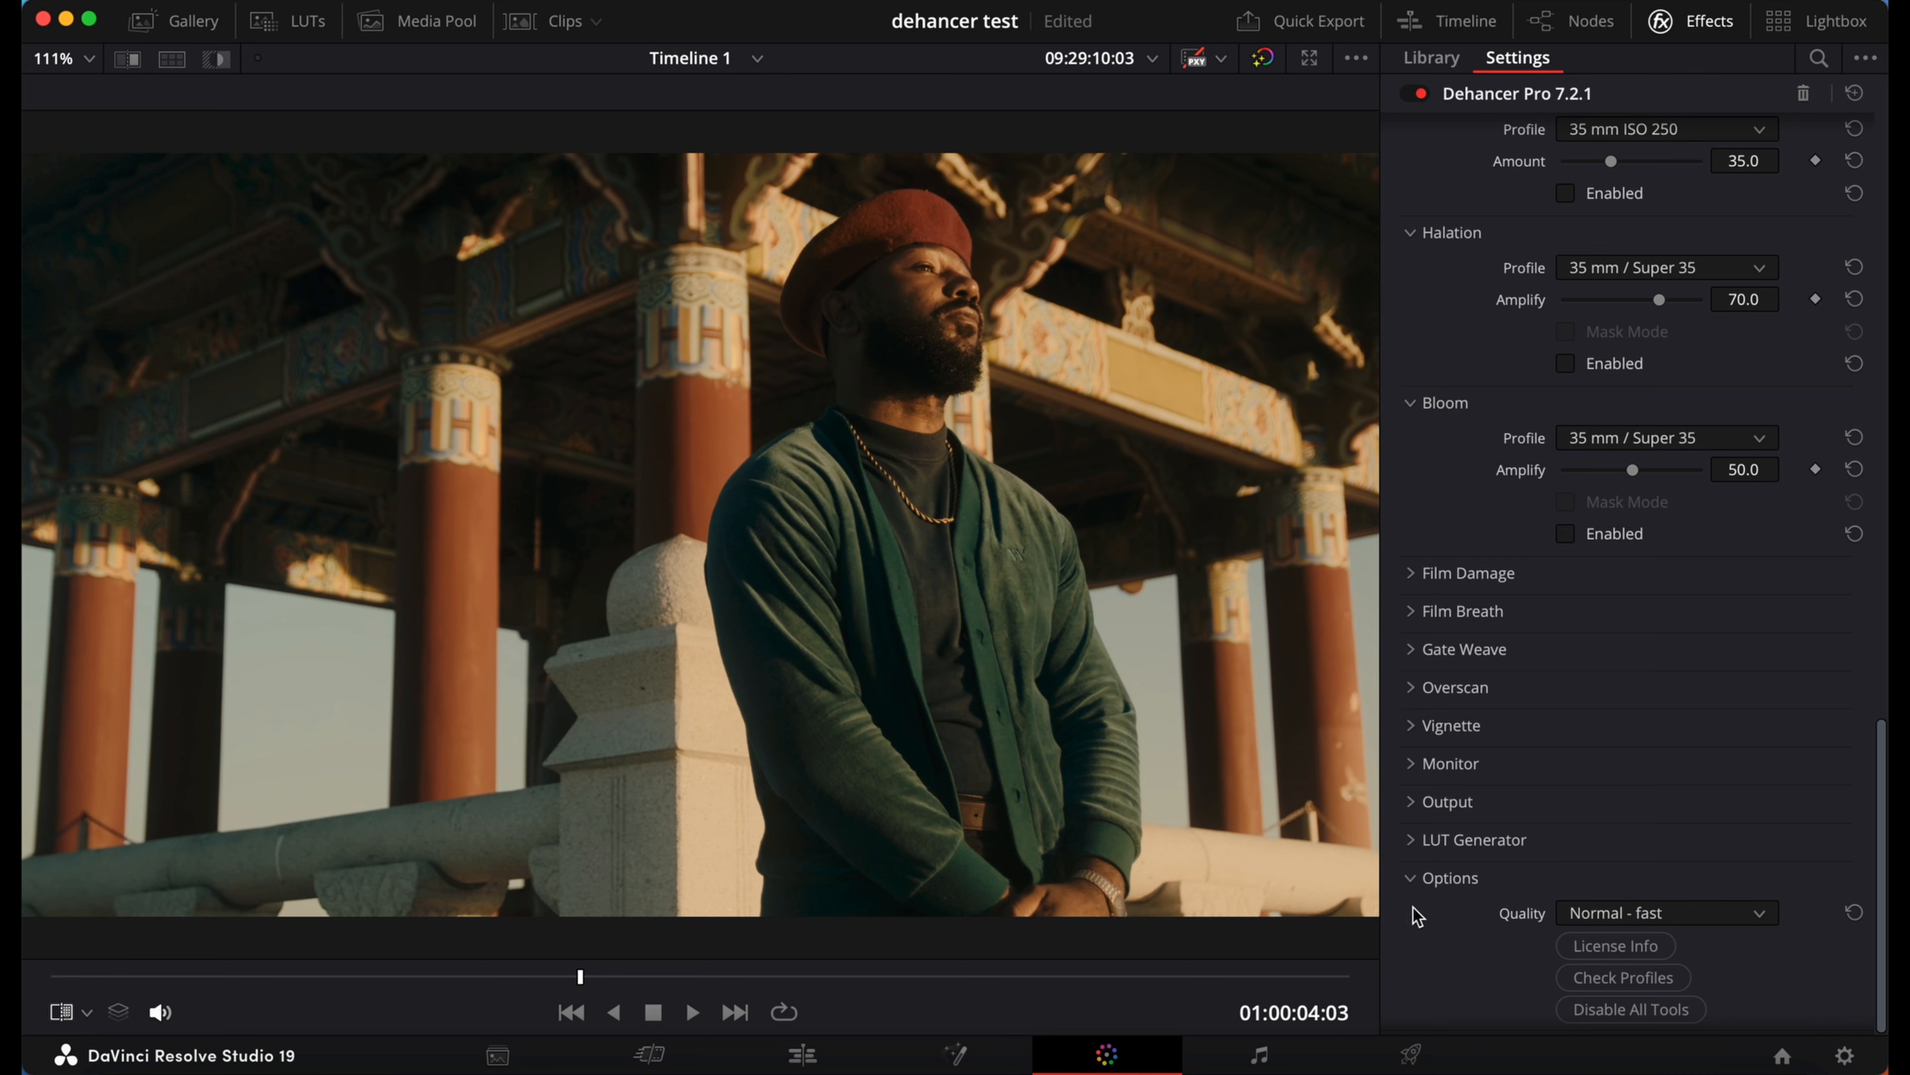
{"action": "left_click", "coordinate": [1416, 882]}
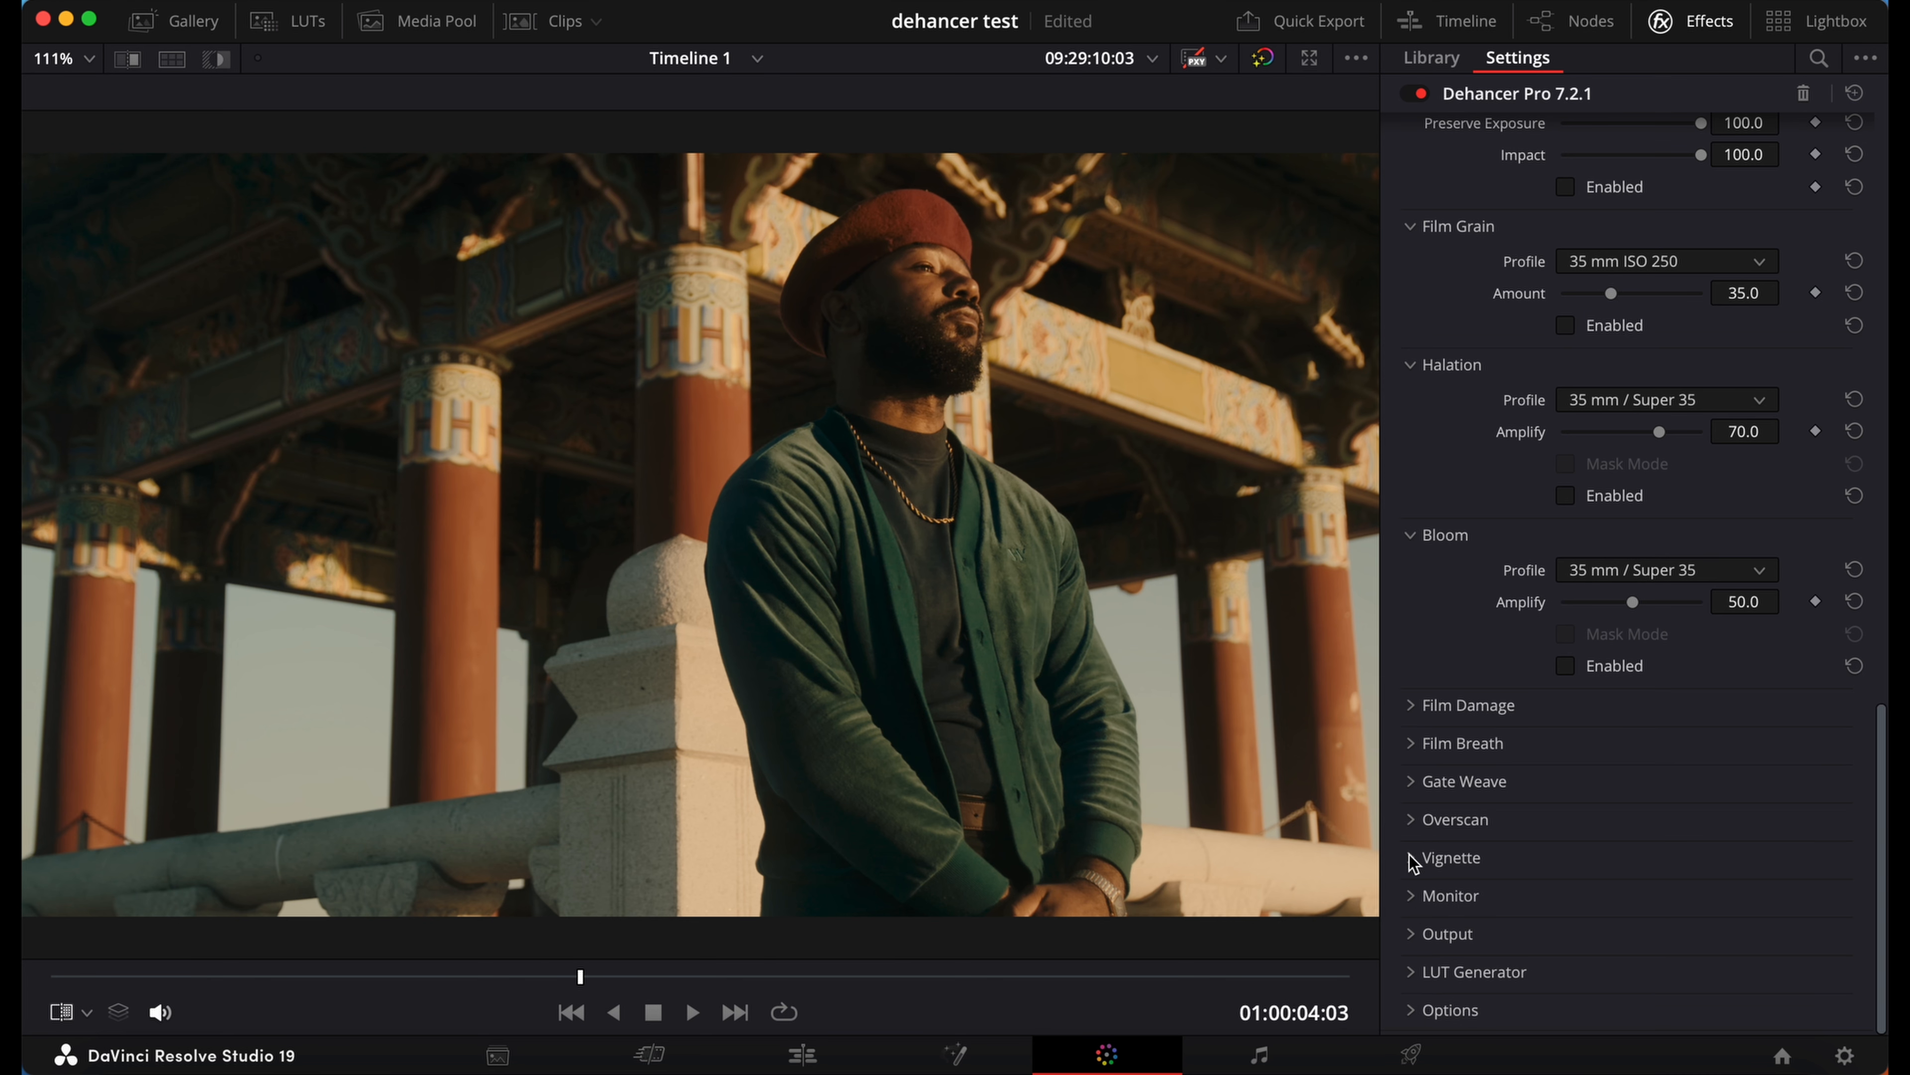
Step: Preview the Overscan film frame border by enabling it briefly, switch it back off, and collapse its section
{"action": "left_click", "coordinate": [1415, 821]}
{"action": "scroll", "coordinate": [1415, 823], "scroll_direction": "down", "scroll_amount": 5}
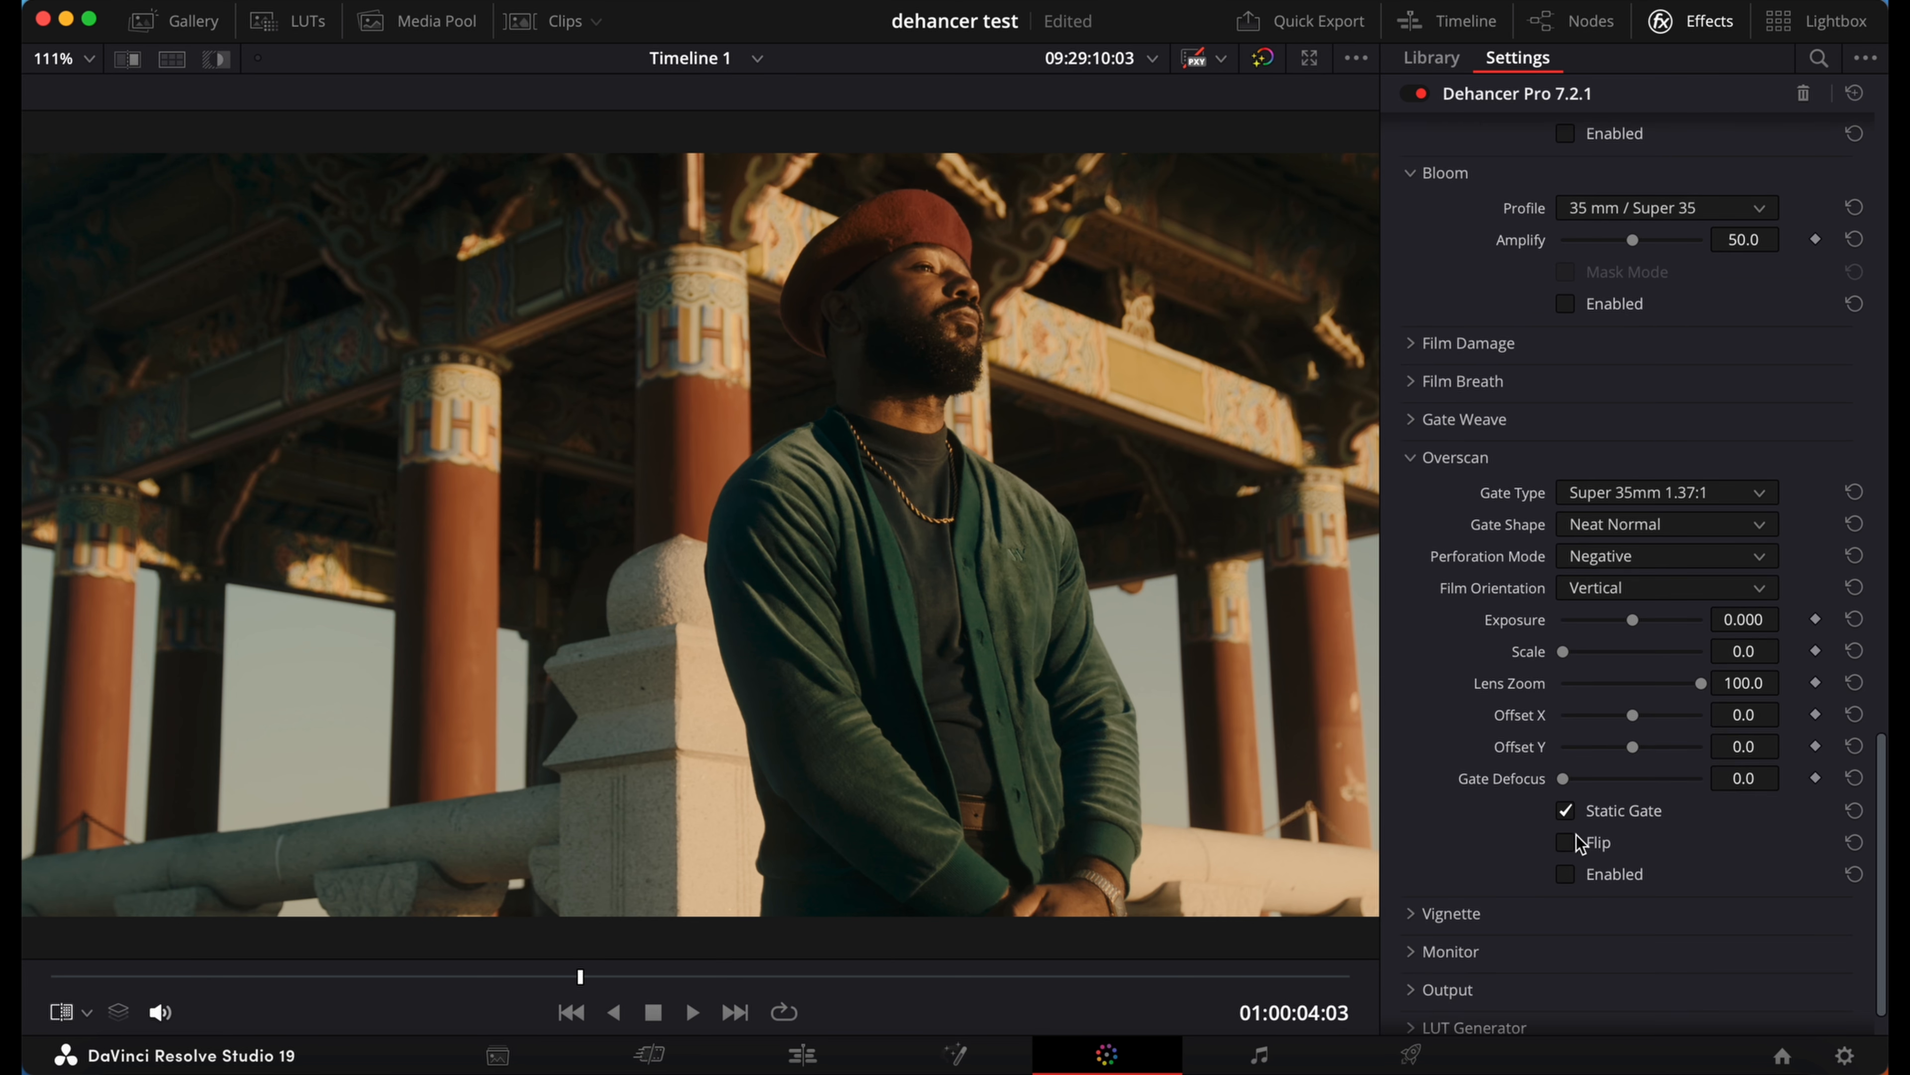
{"action": "left_click", "coordinate": [1567, 875]}
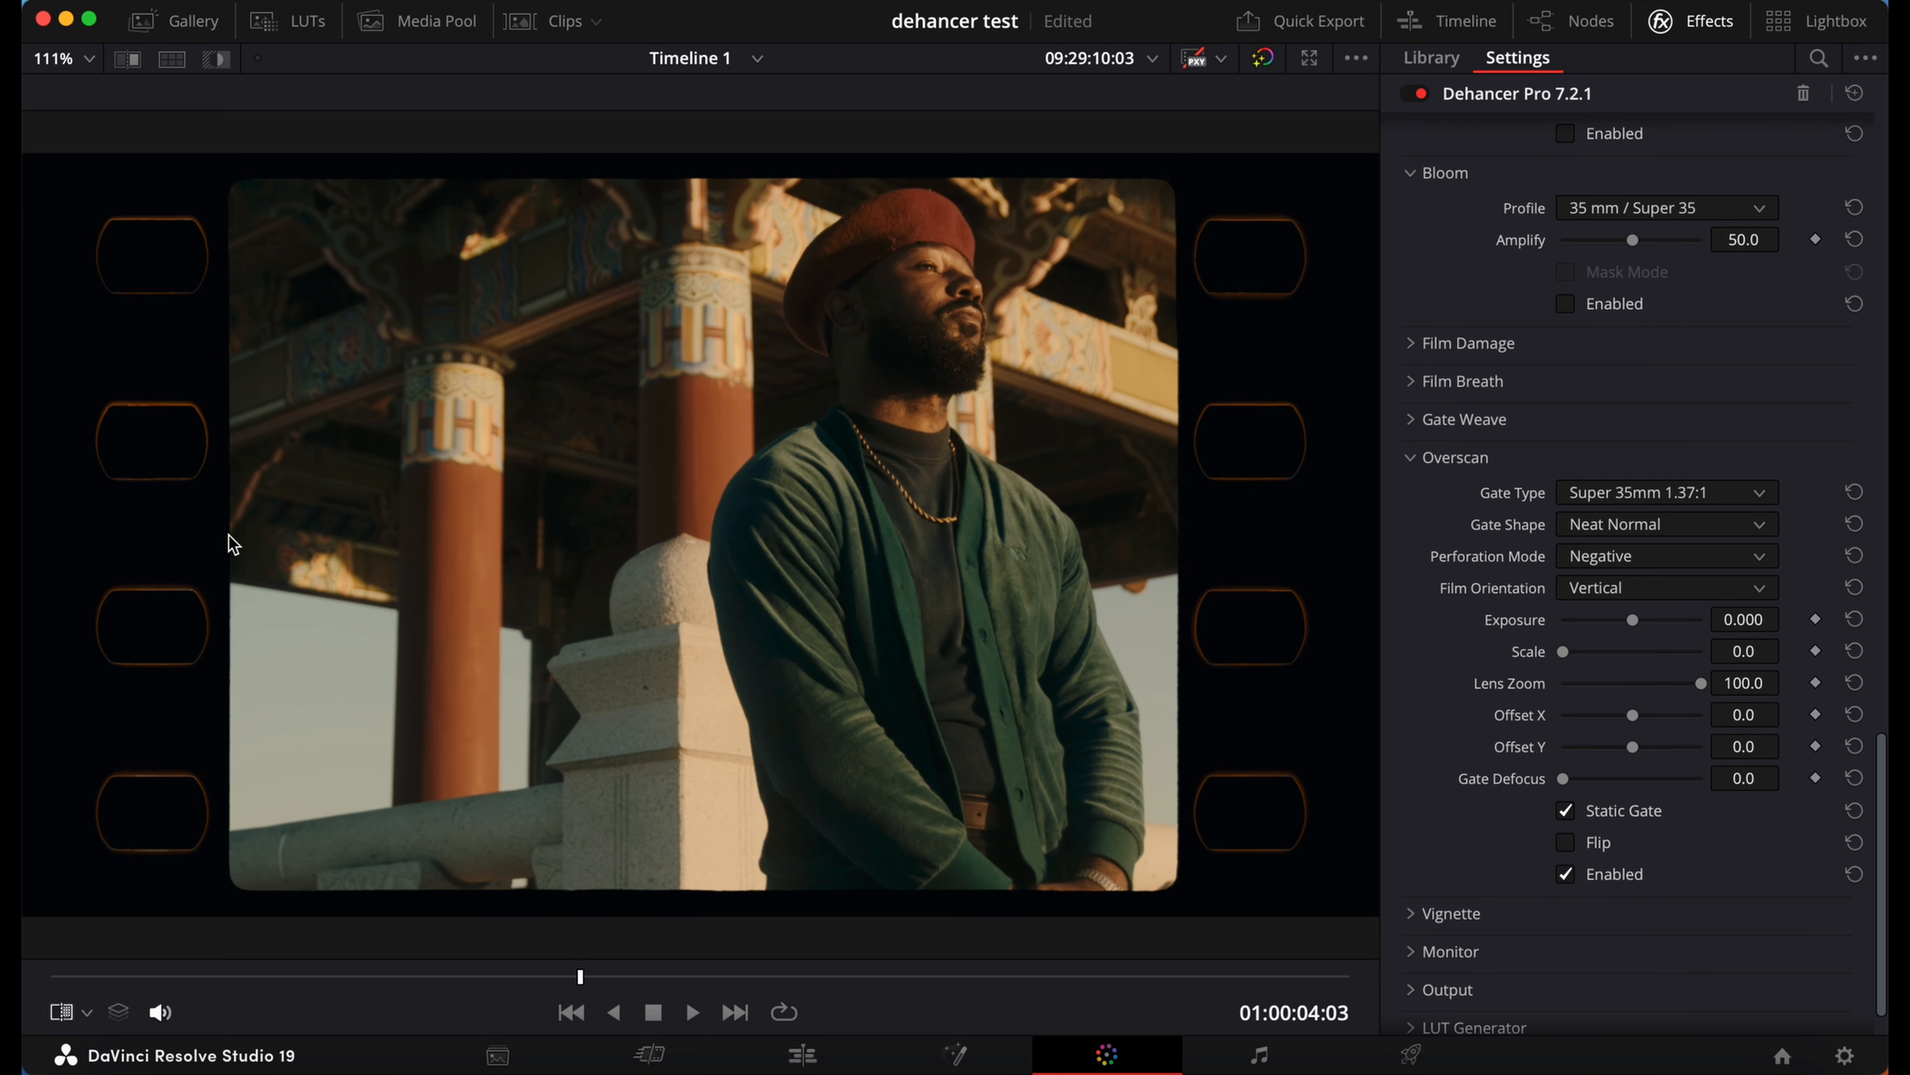
{"action": "left_click", "coordinate": [1568, 874]}
{"action": "left_click", "coordinate": [1412, 461]}
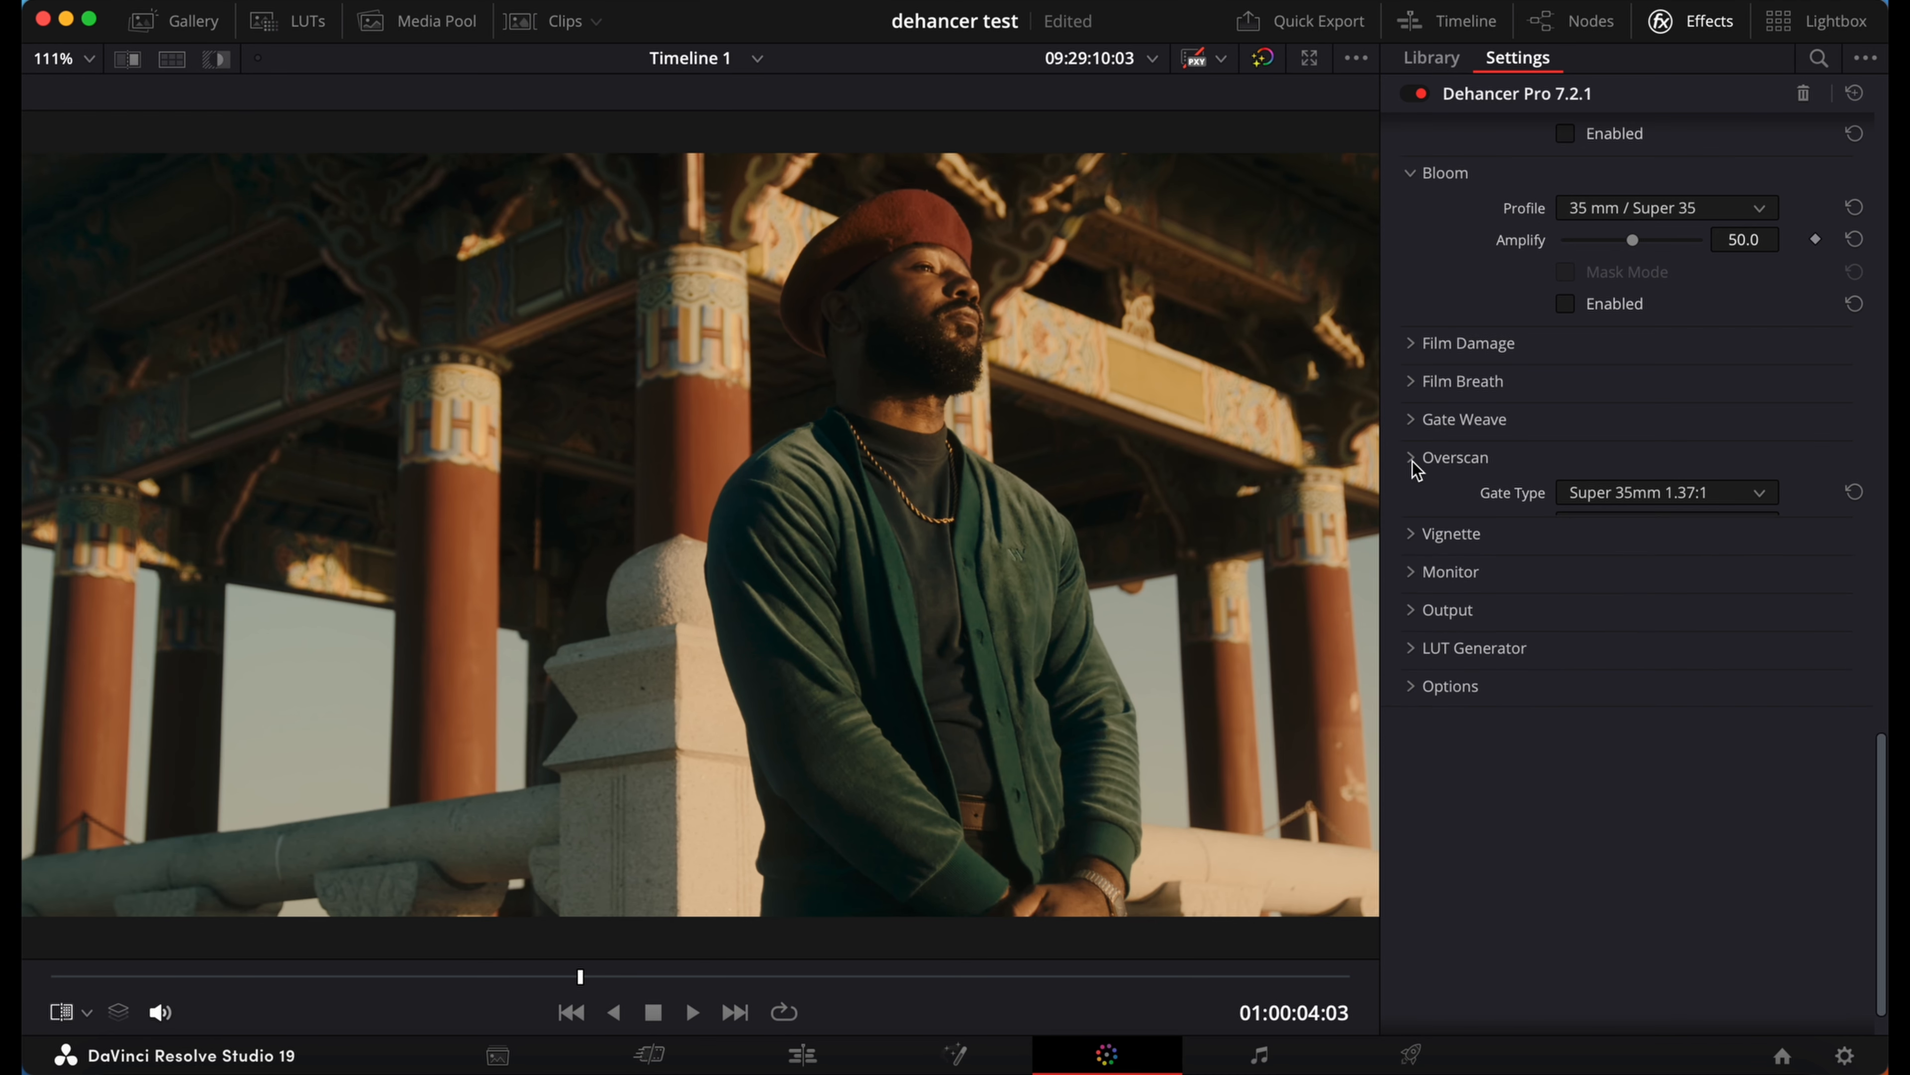
Step: Set Color Boost in the Film Developer section to 28.4
{"action": "scroll", "coordinate": [1485, 514], "scroll_direction": "up", "scroll_amount": 2}
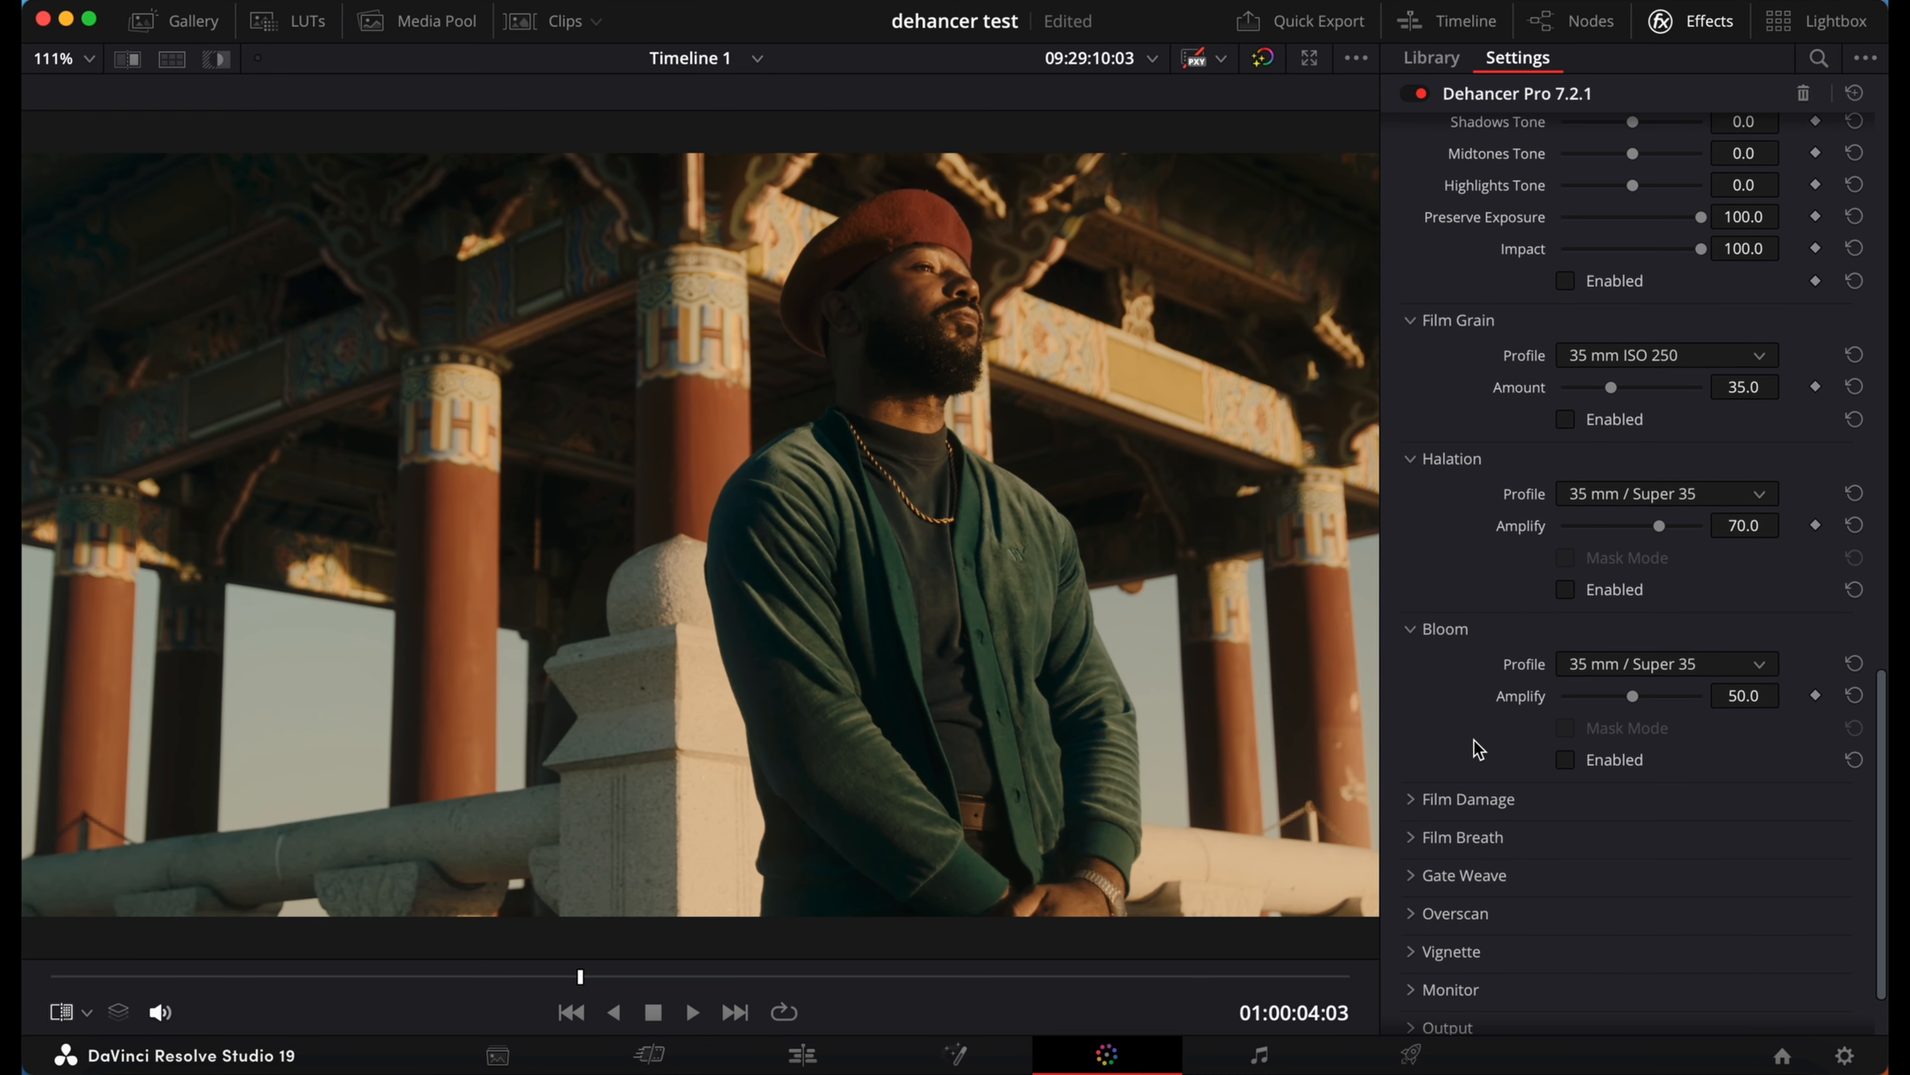
{"action": "scroll", "coordinate": [1478, 745], "scroll_direction": "up", "scroll_amount": 3}
{"action": "scroll", "coordinate": [1478, 748], "scroll_direction": "up", "scroll_amount": 6}
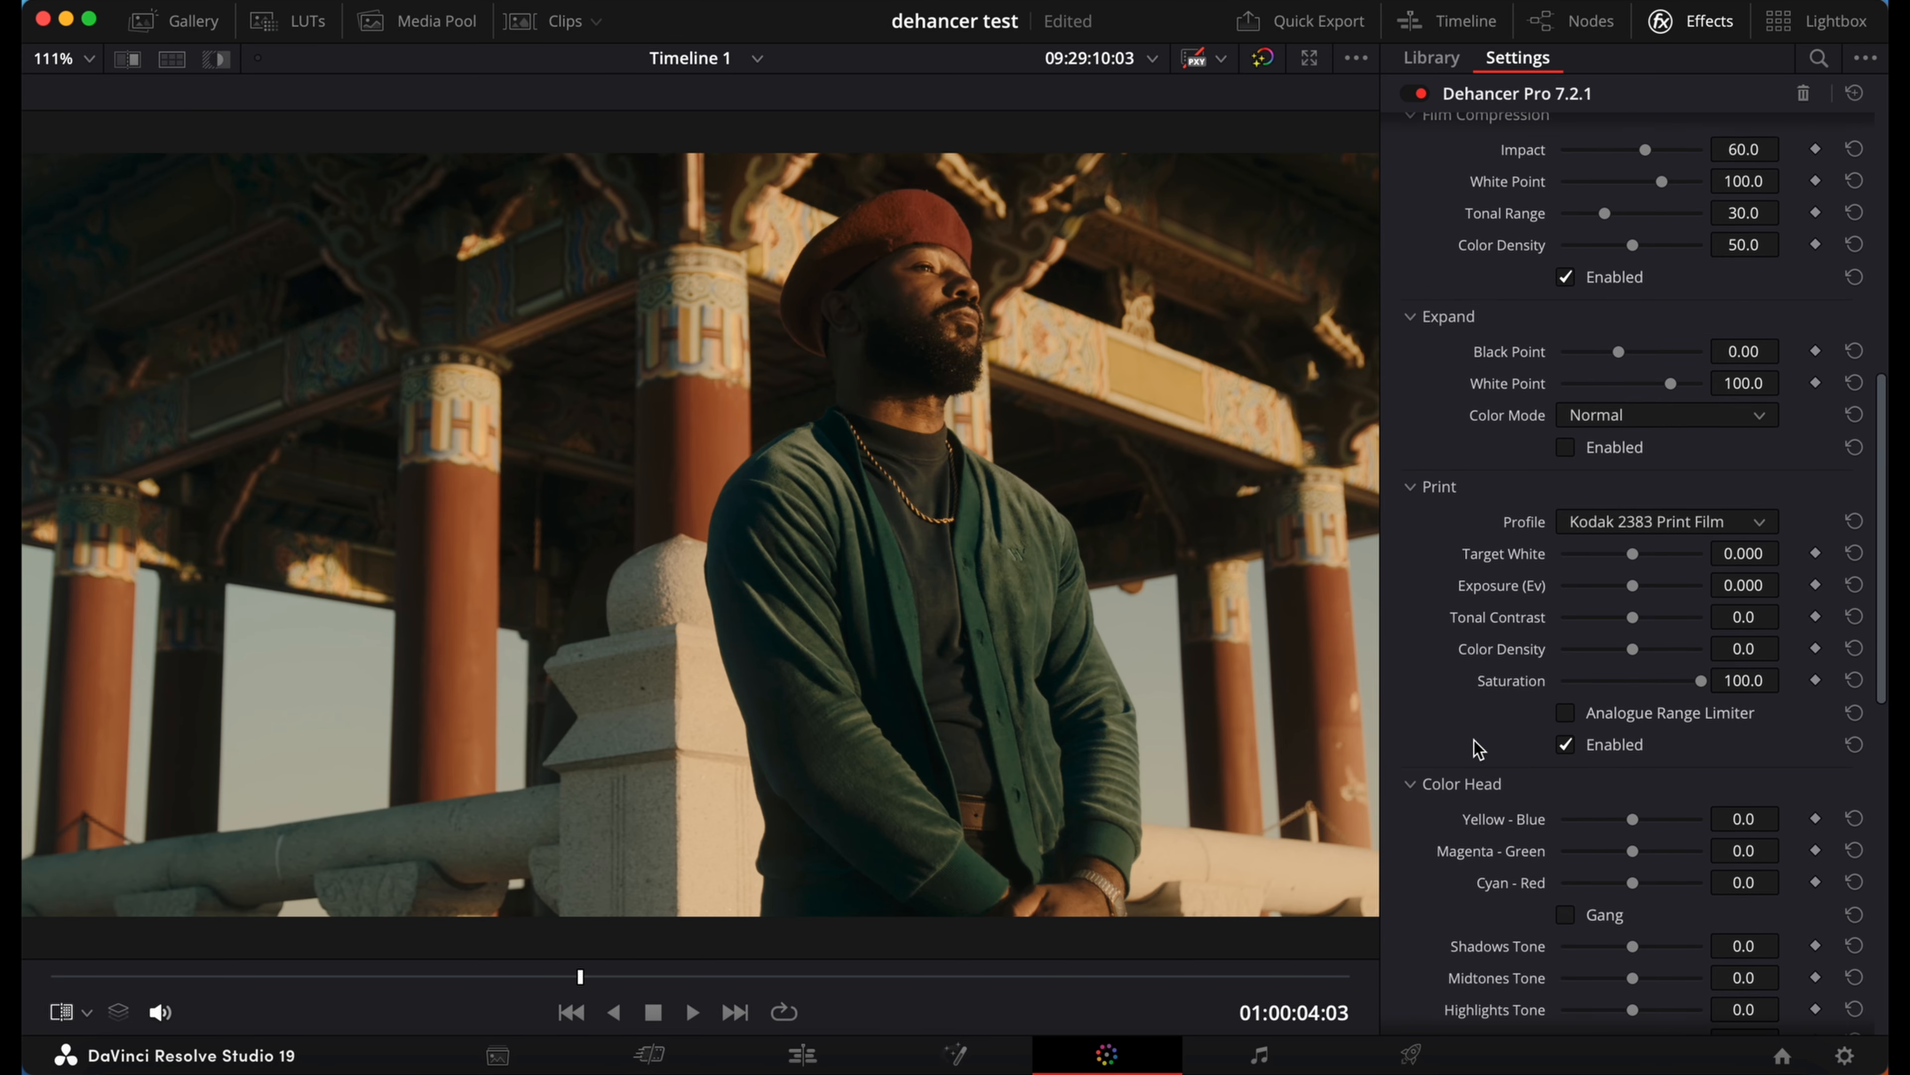
{"action": "scroll", "coordinate": [1479, 748], "scroll_direction": "up", "scroll_amount": 5}
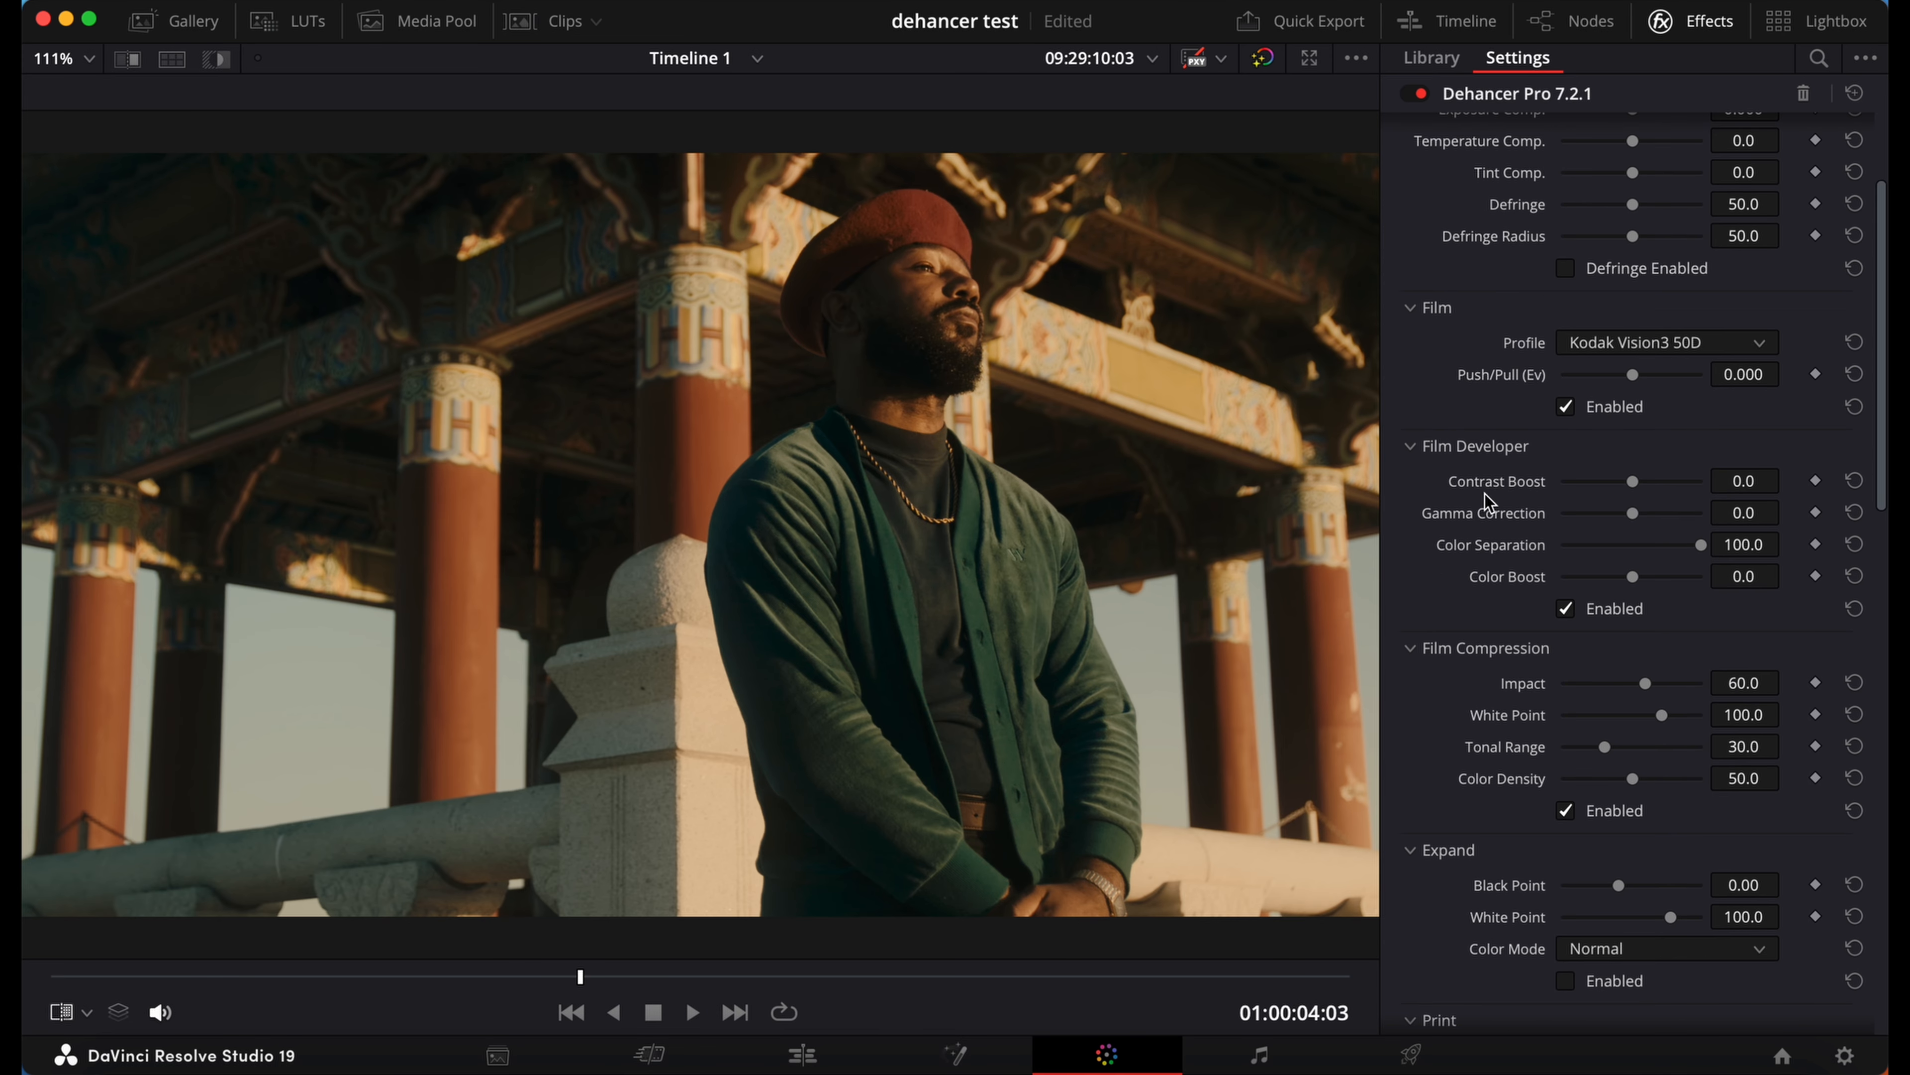
{"action": "scroll", "coordinate": [1488, 499], "scroll_direction": "up", "scroll_amount": 2}
{"action": "scroll", "coordinate": [1487, 499], "scroll_direction": "down", "scroll_amount": 3}
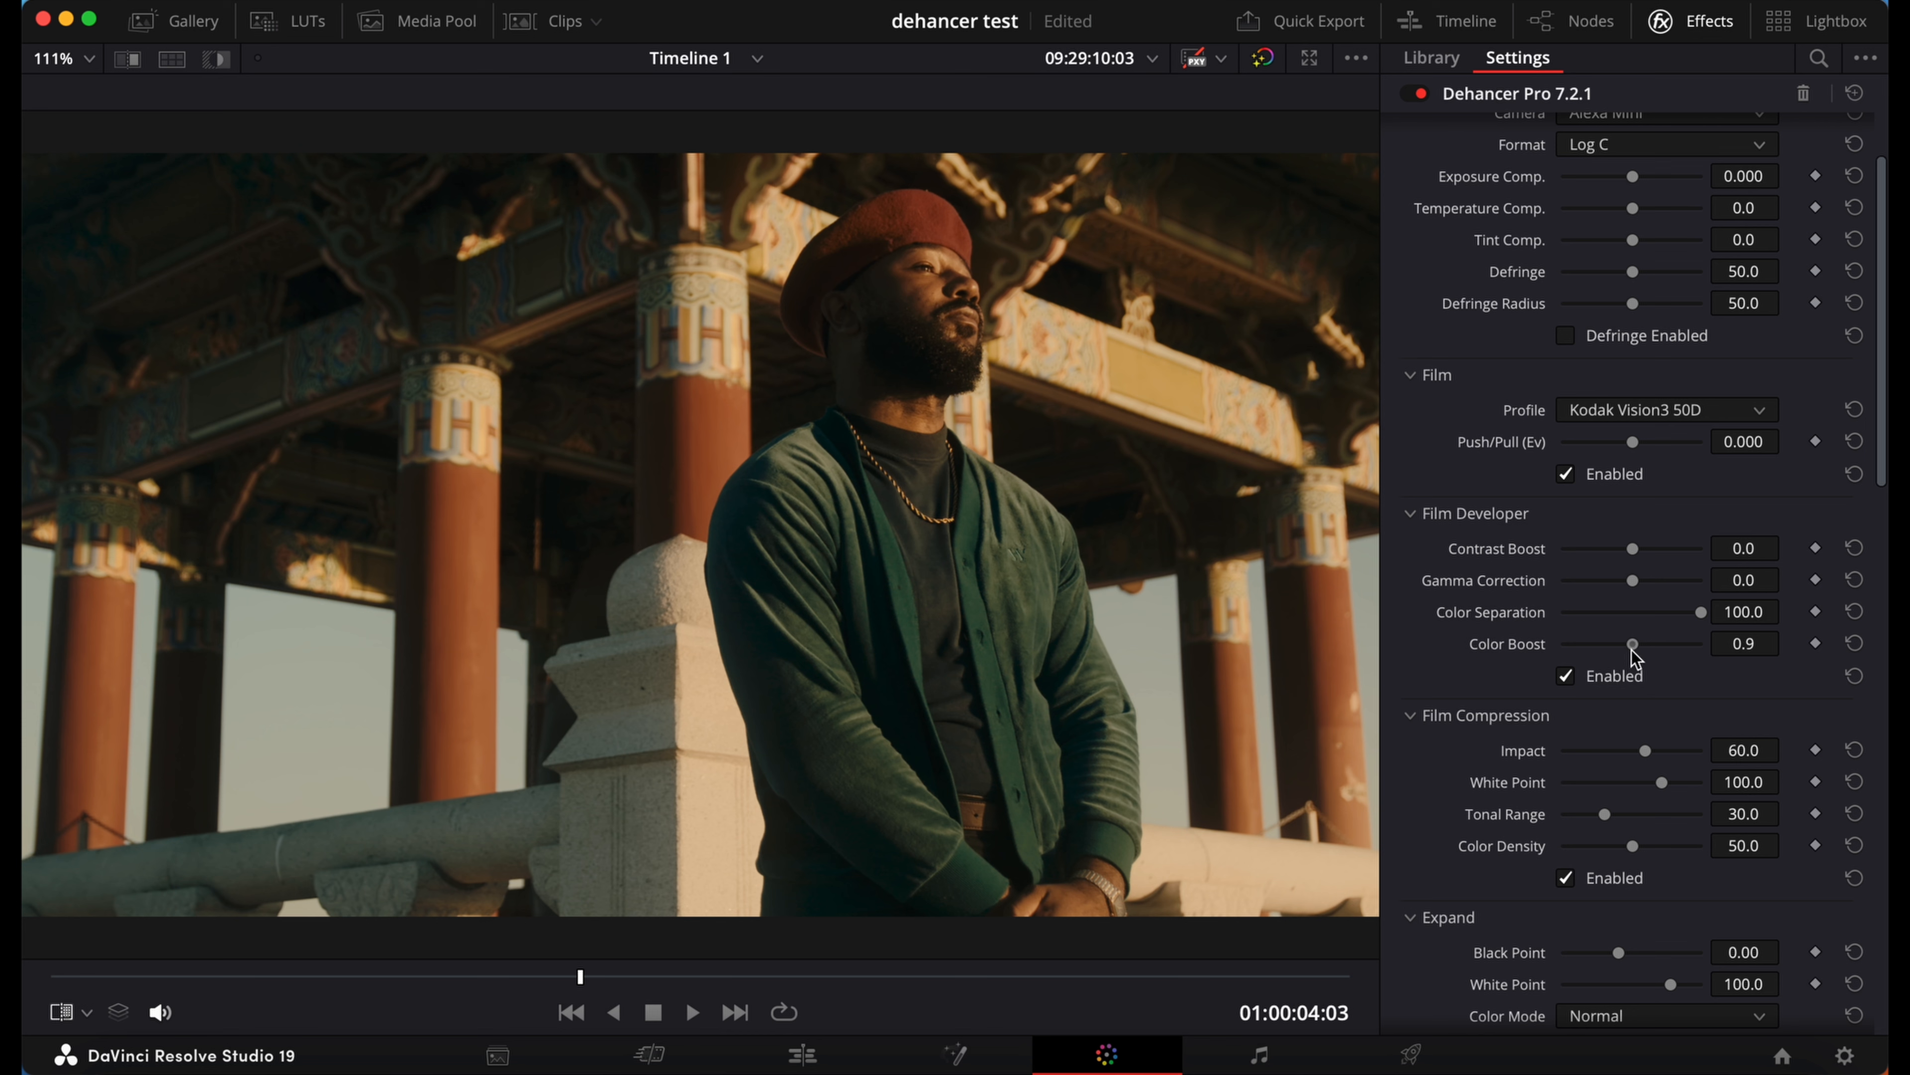
{"action": "mouse_move", "coordinate": [1633, 650]}
{"action": "left_mouse_down"}
{"action": "mouse_move", "coordinate": [1710, 658]}
{"action": "mouse_move", "coordinate": [1632, 657]}
{"action": "mouse_move", "coordinate": [1657, 661]}
{"action": "left_mouse_up"}
Step: Try lowering Target White in the Print section to about -0.084 and other settings, and return it to 0.000
{"action": "scroll", "coordinate": [1569, 680], "scroll_direction": "down", "scroll_amount": 3}
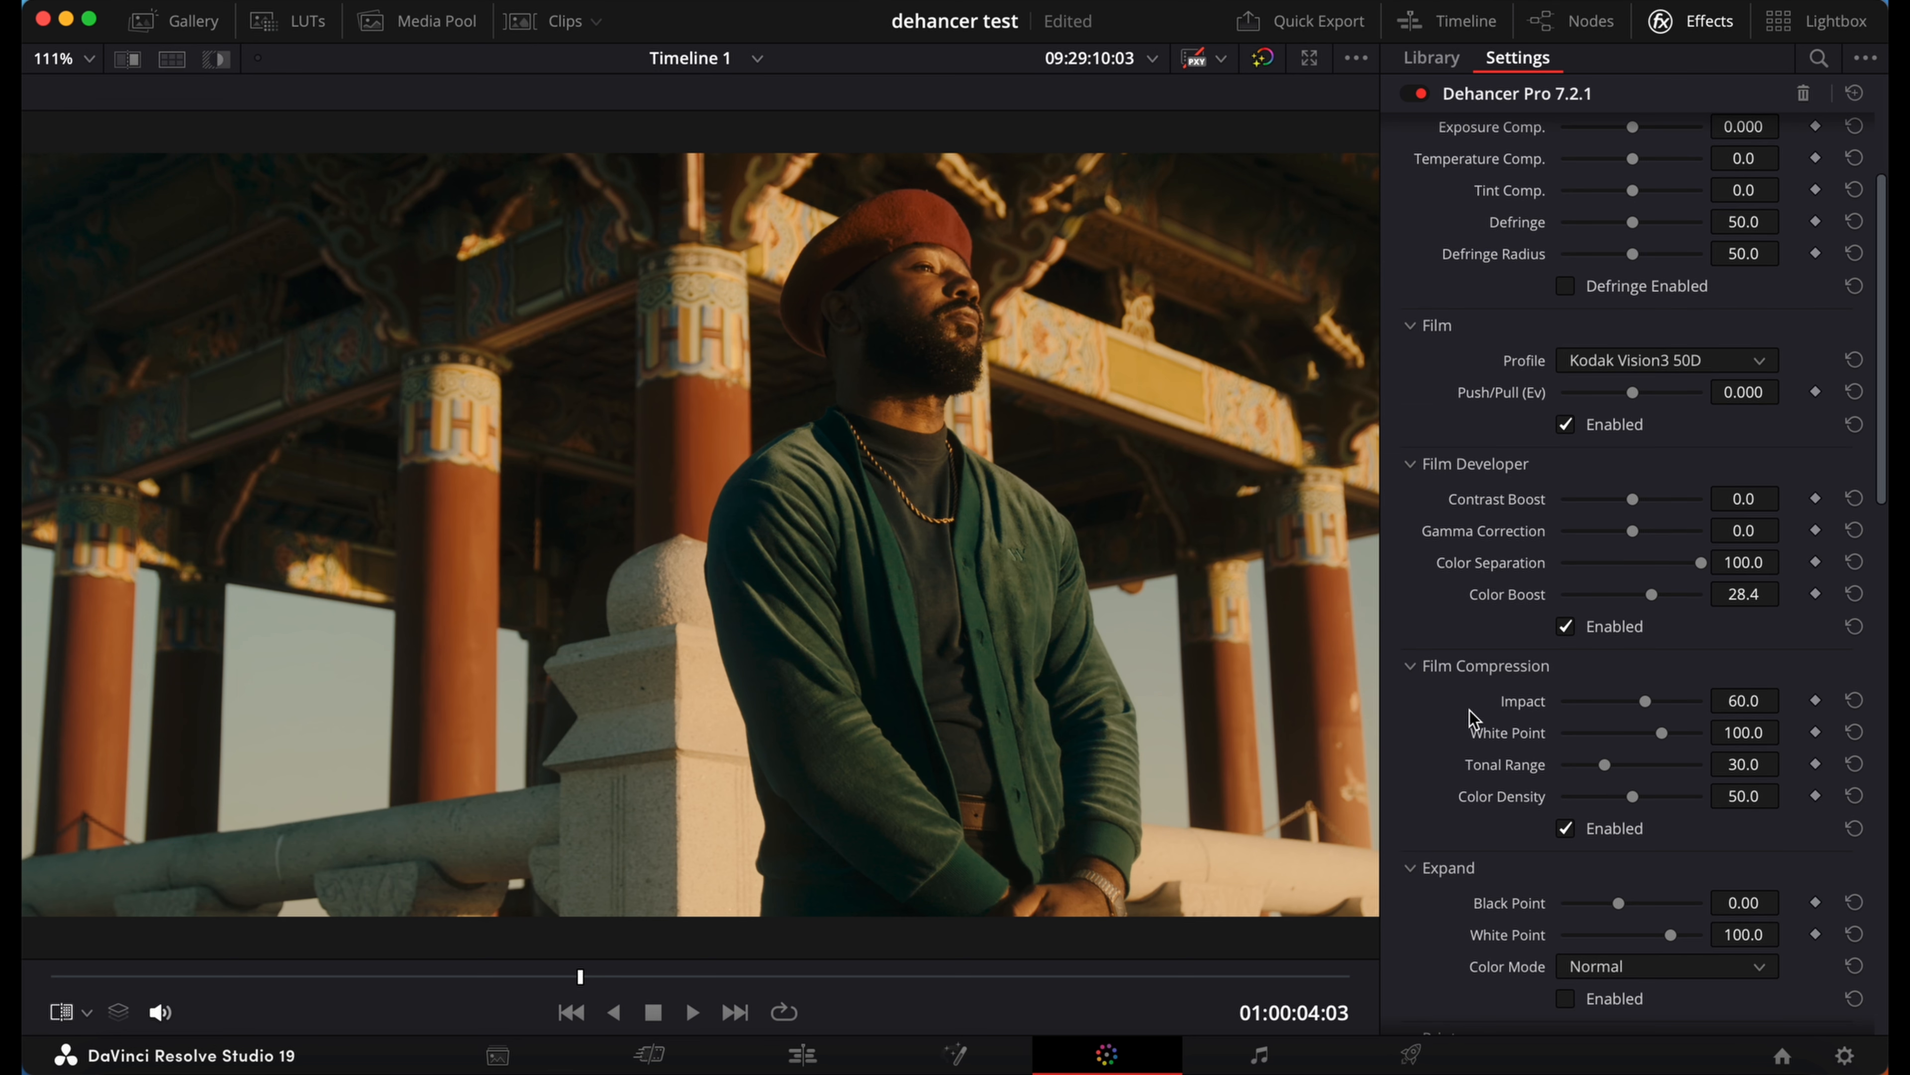
{"action": "scroll", "coordinate": [1474, 718], "scroll_direction": "down", "scroll_amount": 8}
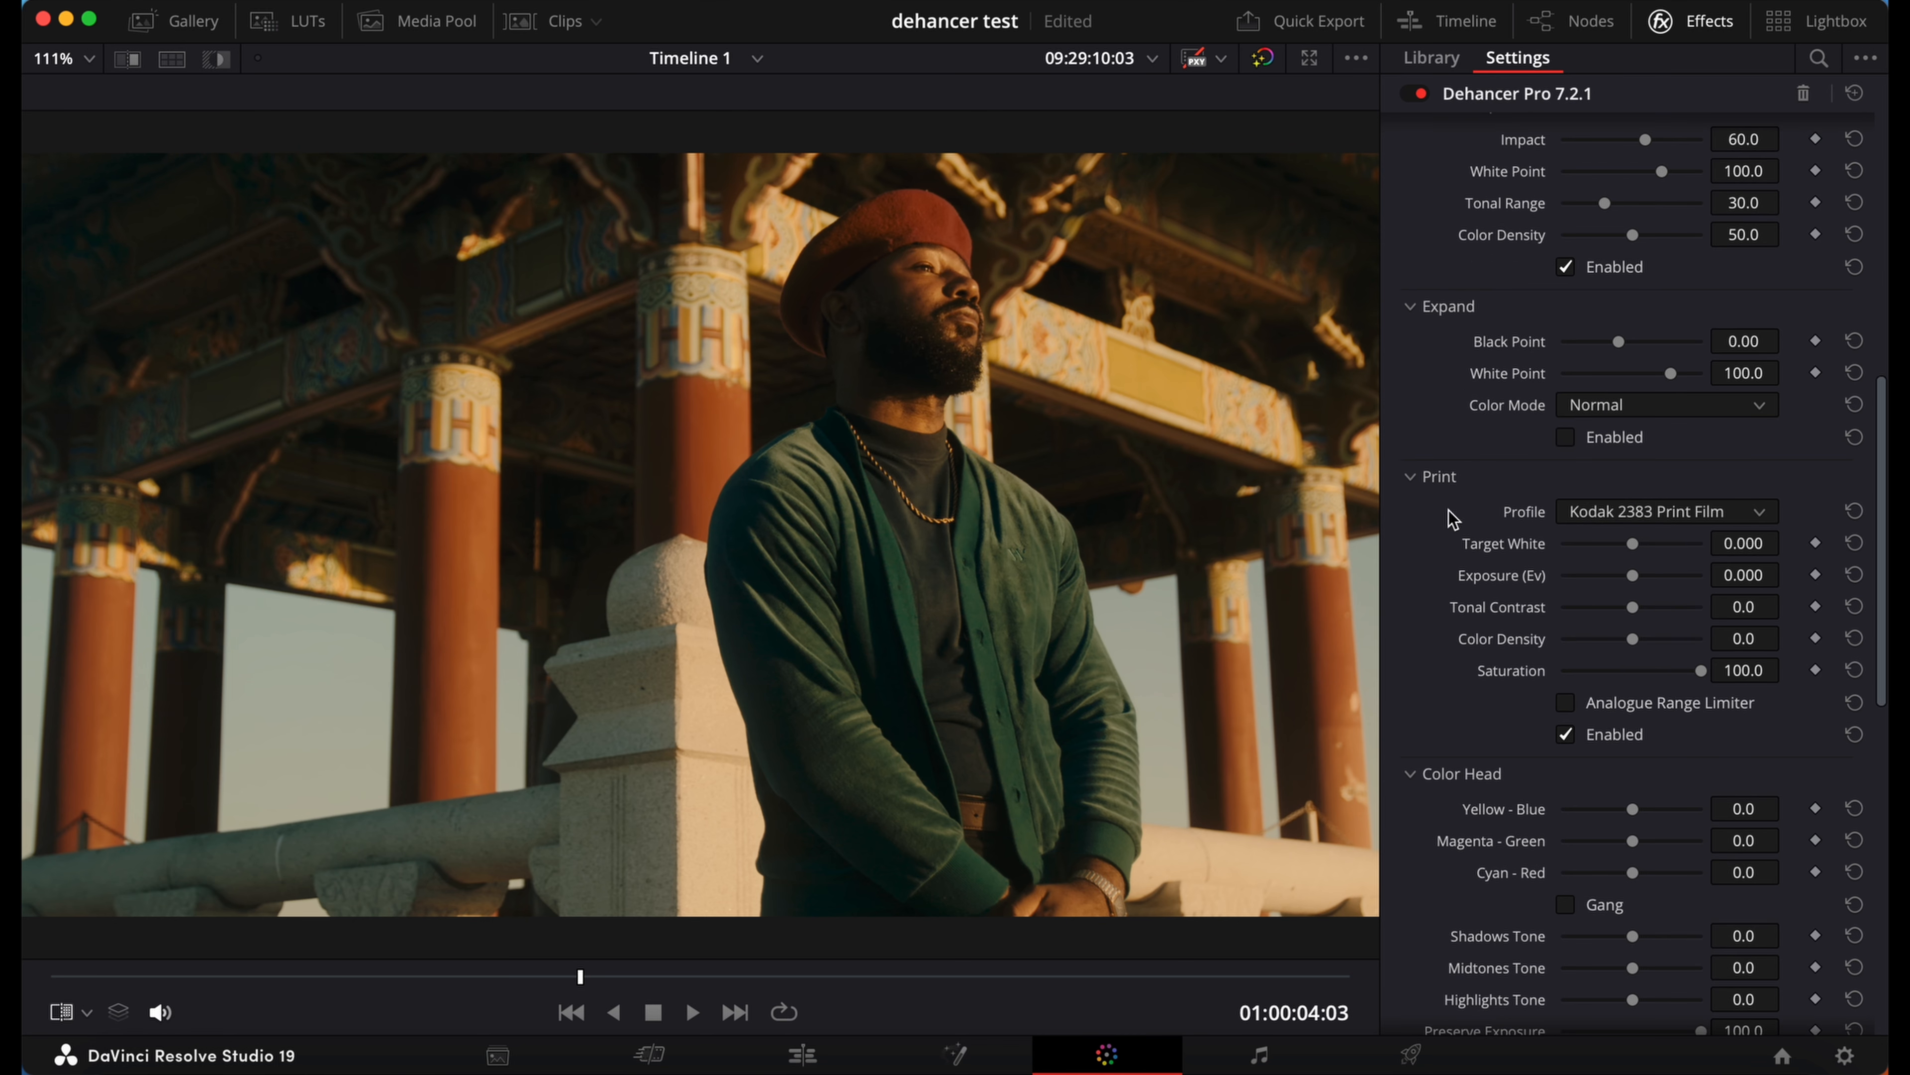
{"action": "scroll", "coordinate": [1540, 672], "scroll_direction": "down", "scroll_amount": 1}
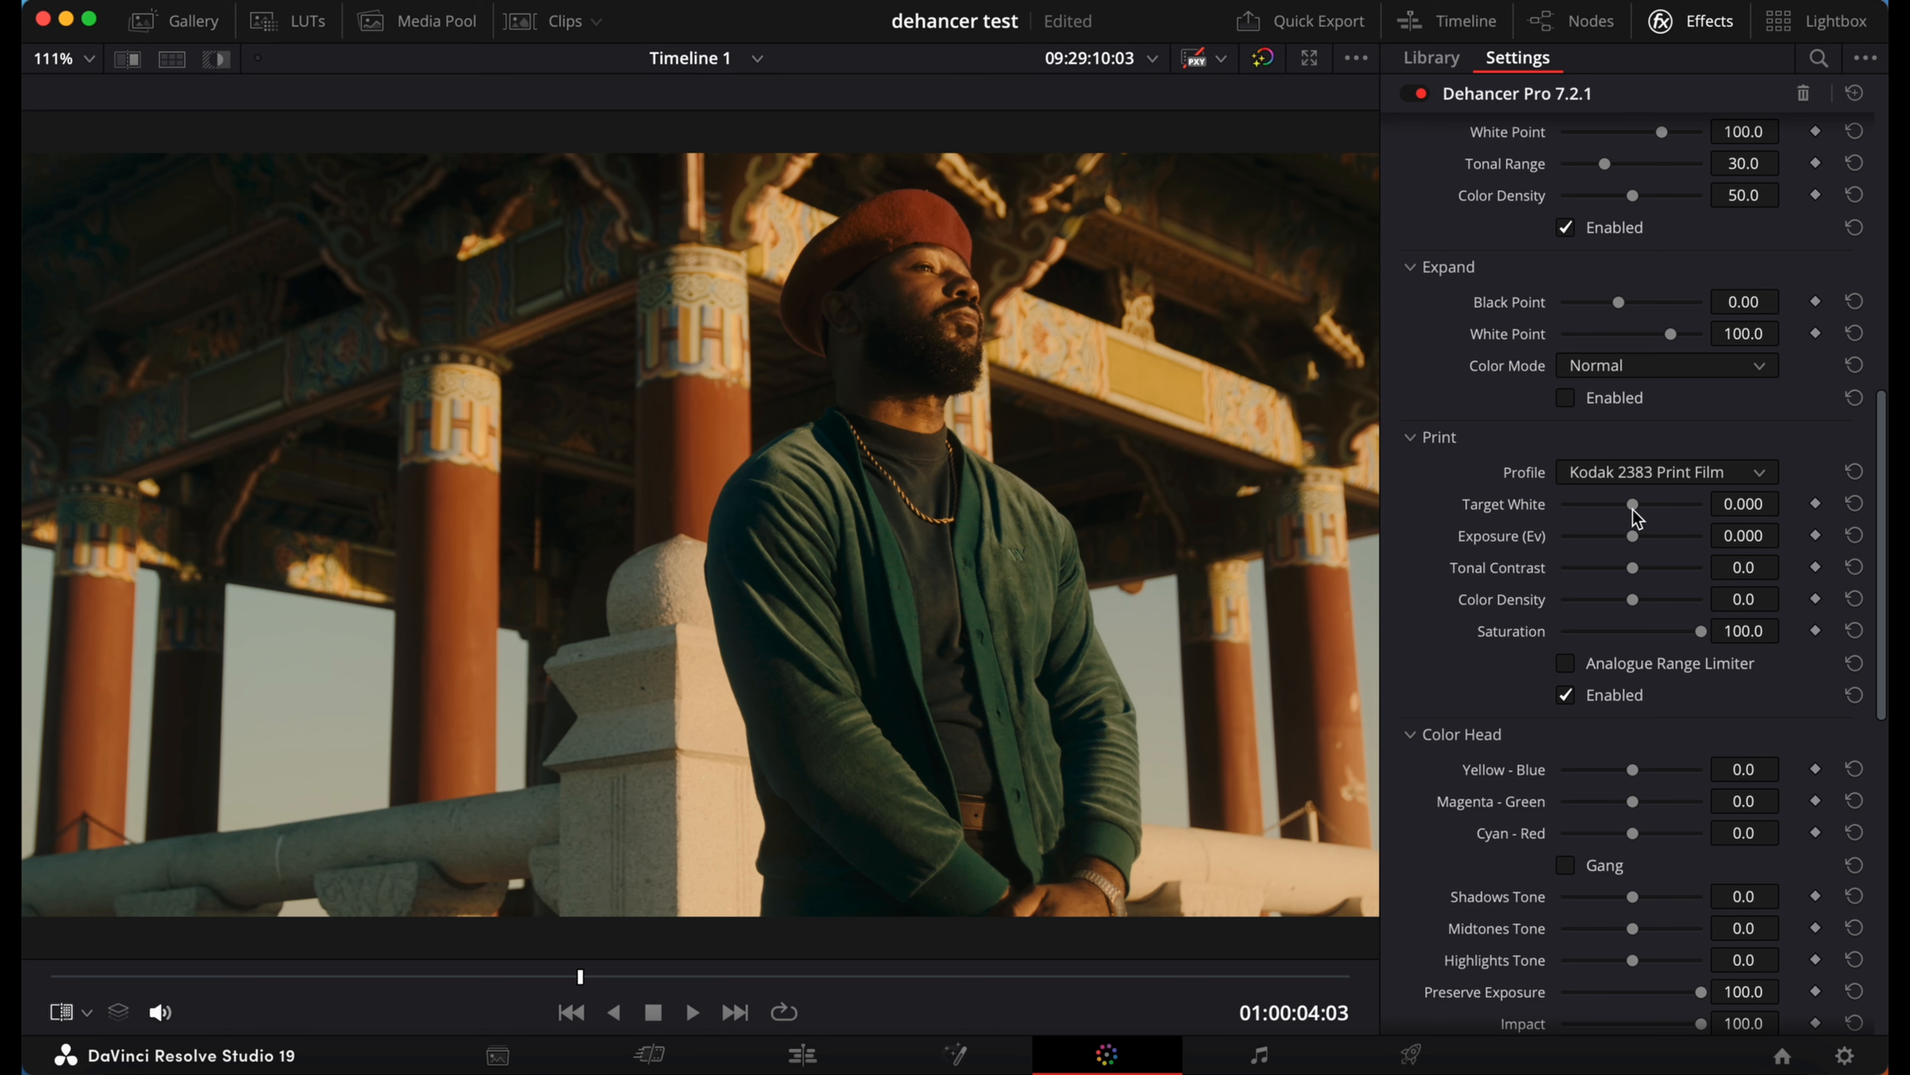
{"action": "mouse_move", "coordinate": [1628, 510]}
{"action": "left_mouse_down"}
{"action": "mouse_move", "coordinate": [1578, 509]}
{"action": "mouse_move", "coordinate": [1684, 511]}
{"action": "mouse_move", "coordinate": [1566, 512]}
{"action": "mouse_move", "coordinate": [1683, 505]}
{"action": "mouse_move", "coordinate": [1634, 509]}
{"action": "left_mouse_up"}
{"action": "scroll", "coordinate": [1624, 215], "scroll_direction": "up", "scroll_amount": 10}
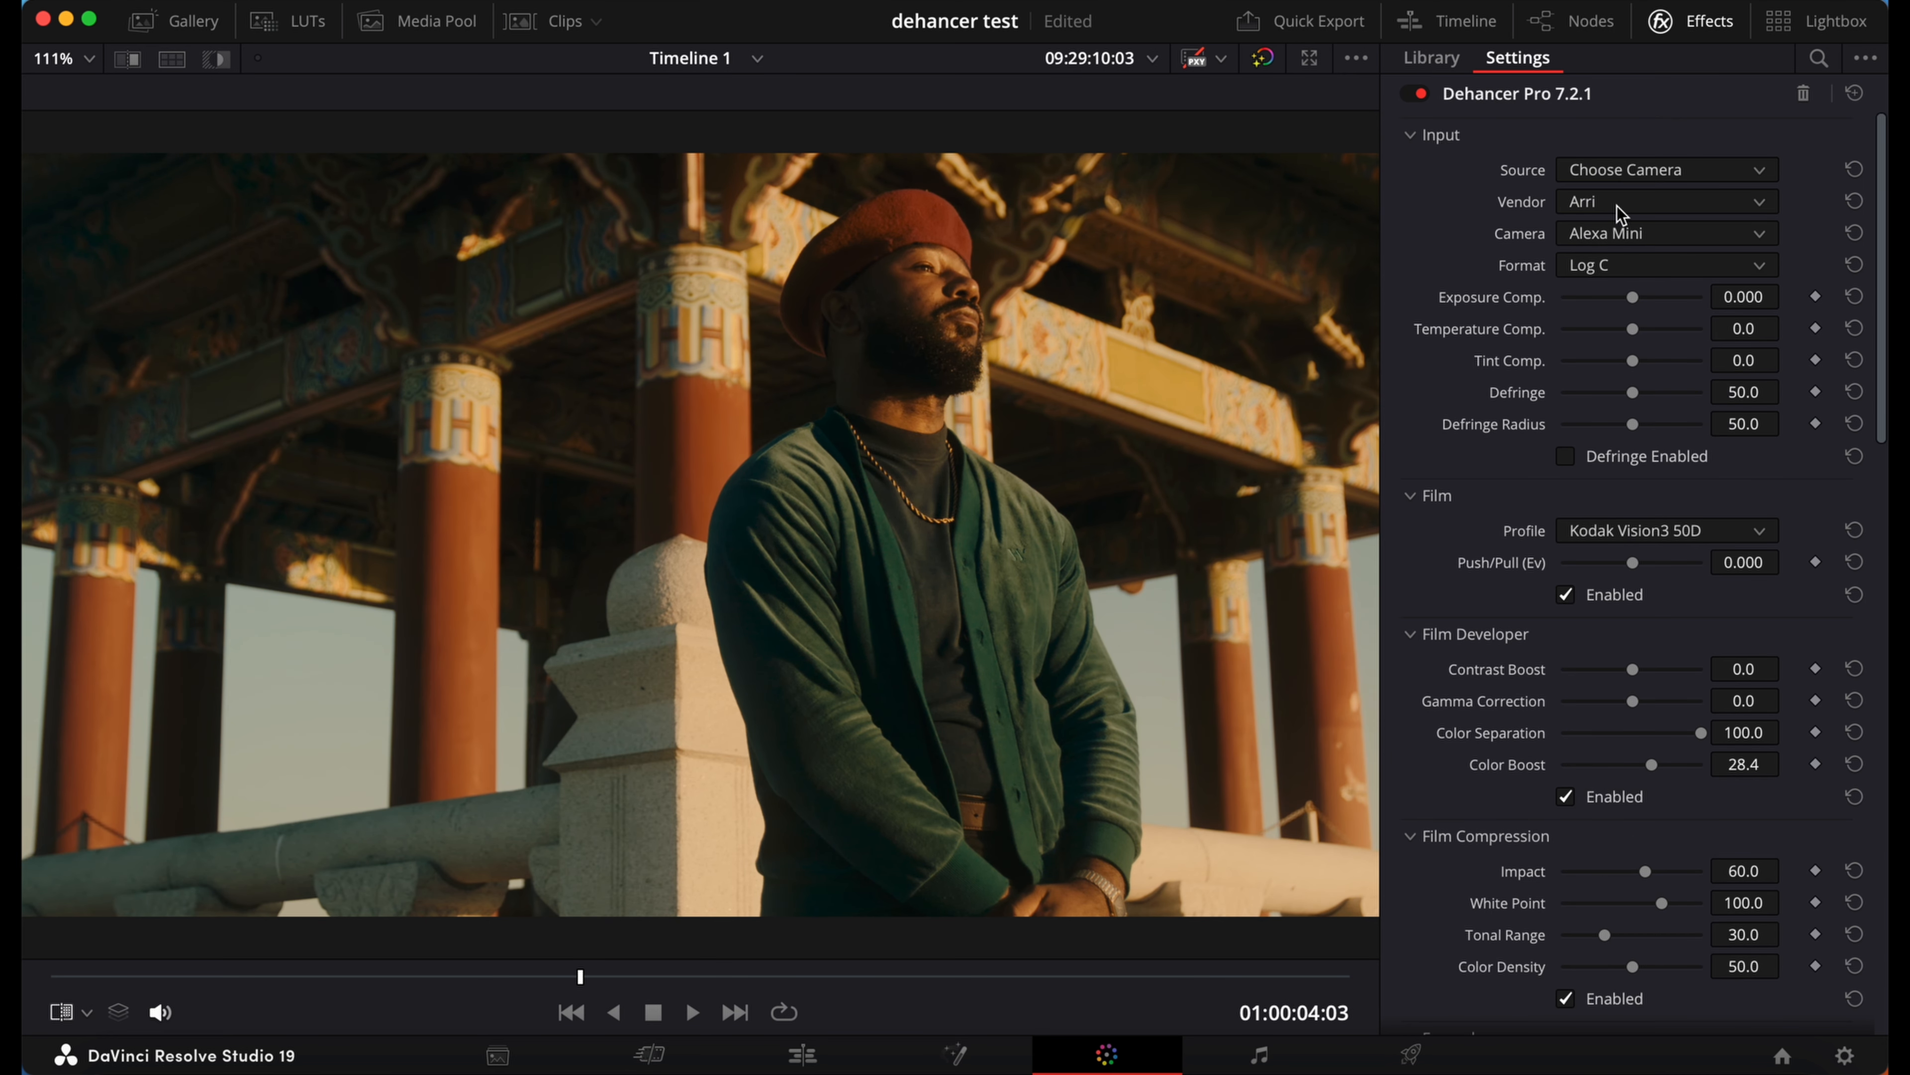
{"action": "scroll", "coordinate": [1612, 716], "scroll_direction": "down", "scroll_amount": 12}
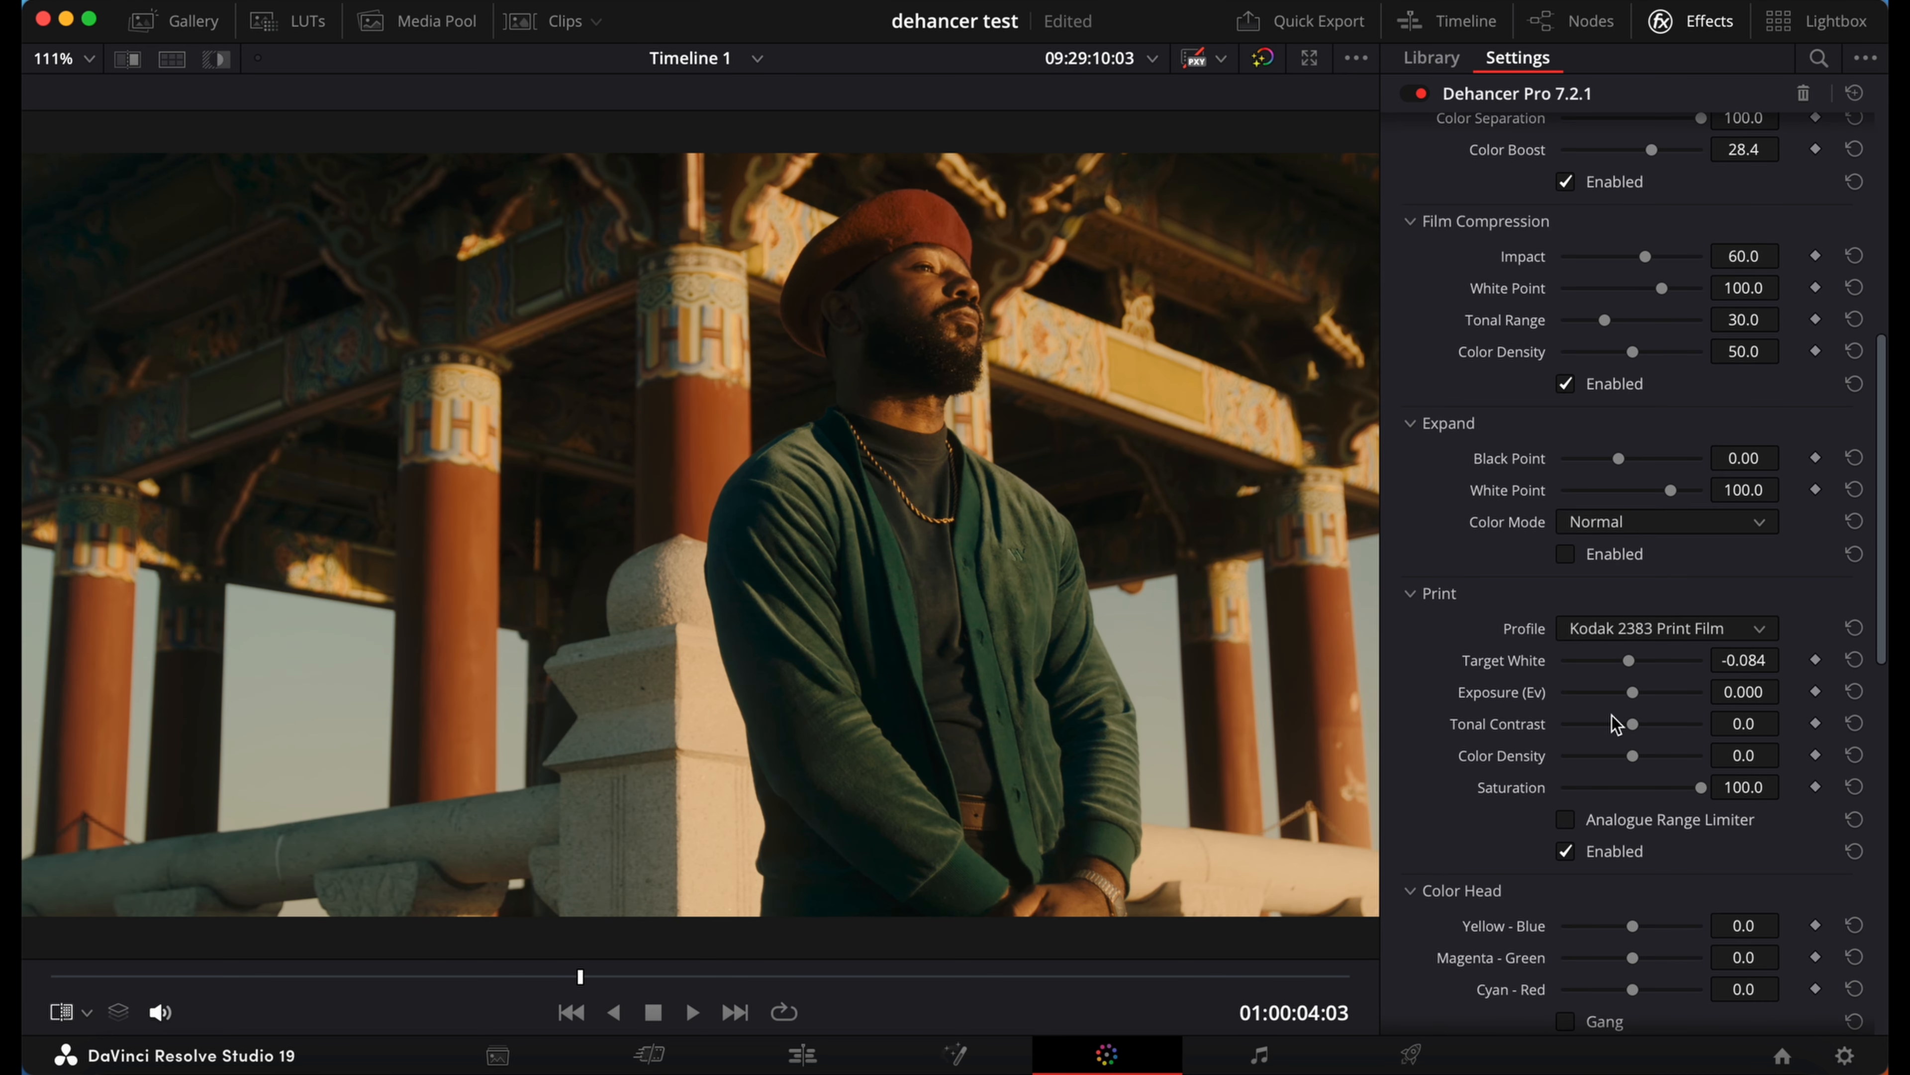
{"action": "scroll", "coordinate": [1612, 715], "scroll_direction": "down", "scroll_amount": 10}
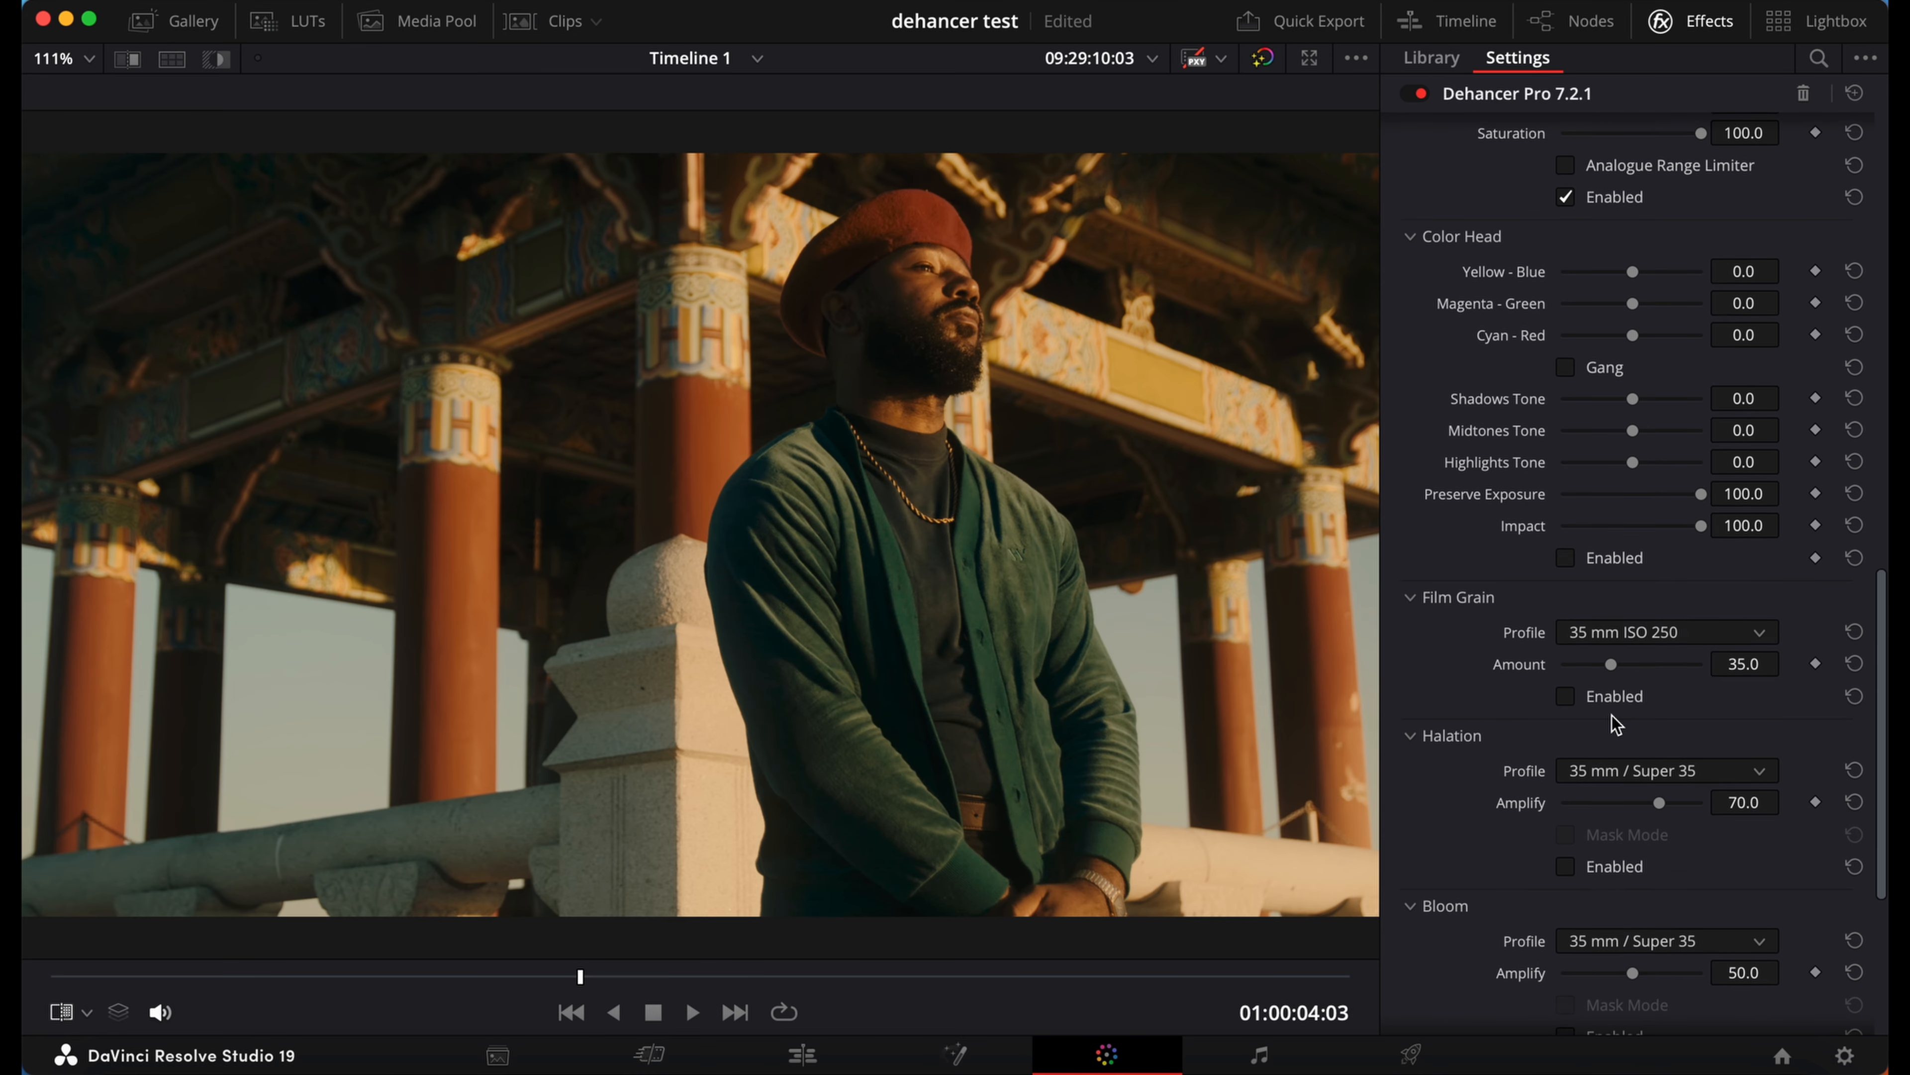
{"action": "scroll", "coordinate": [1612, 687], "scroll_direction": "up", "scroll_amount": 9}
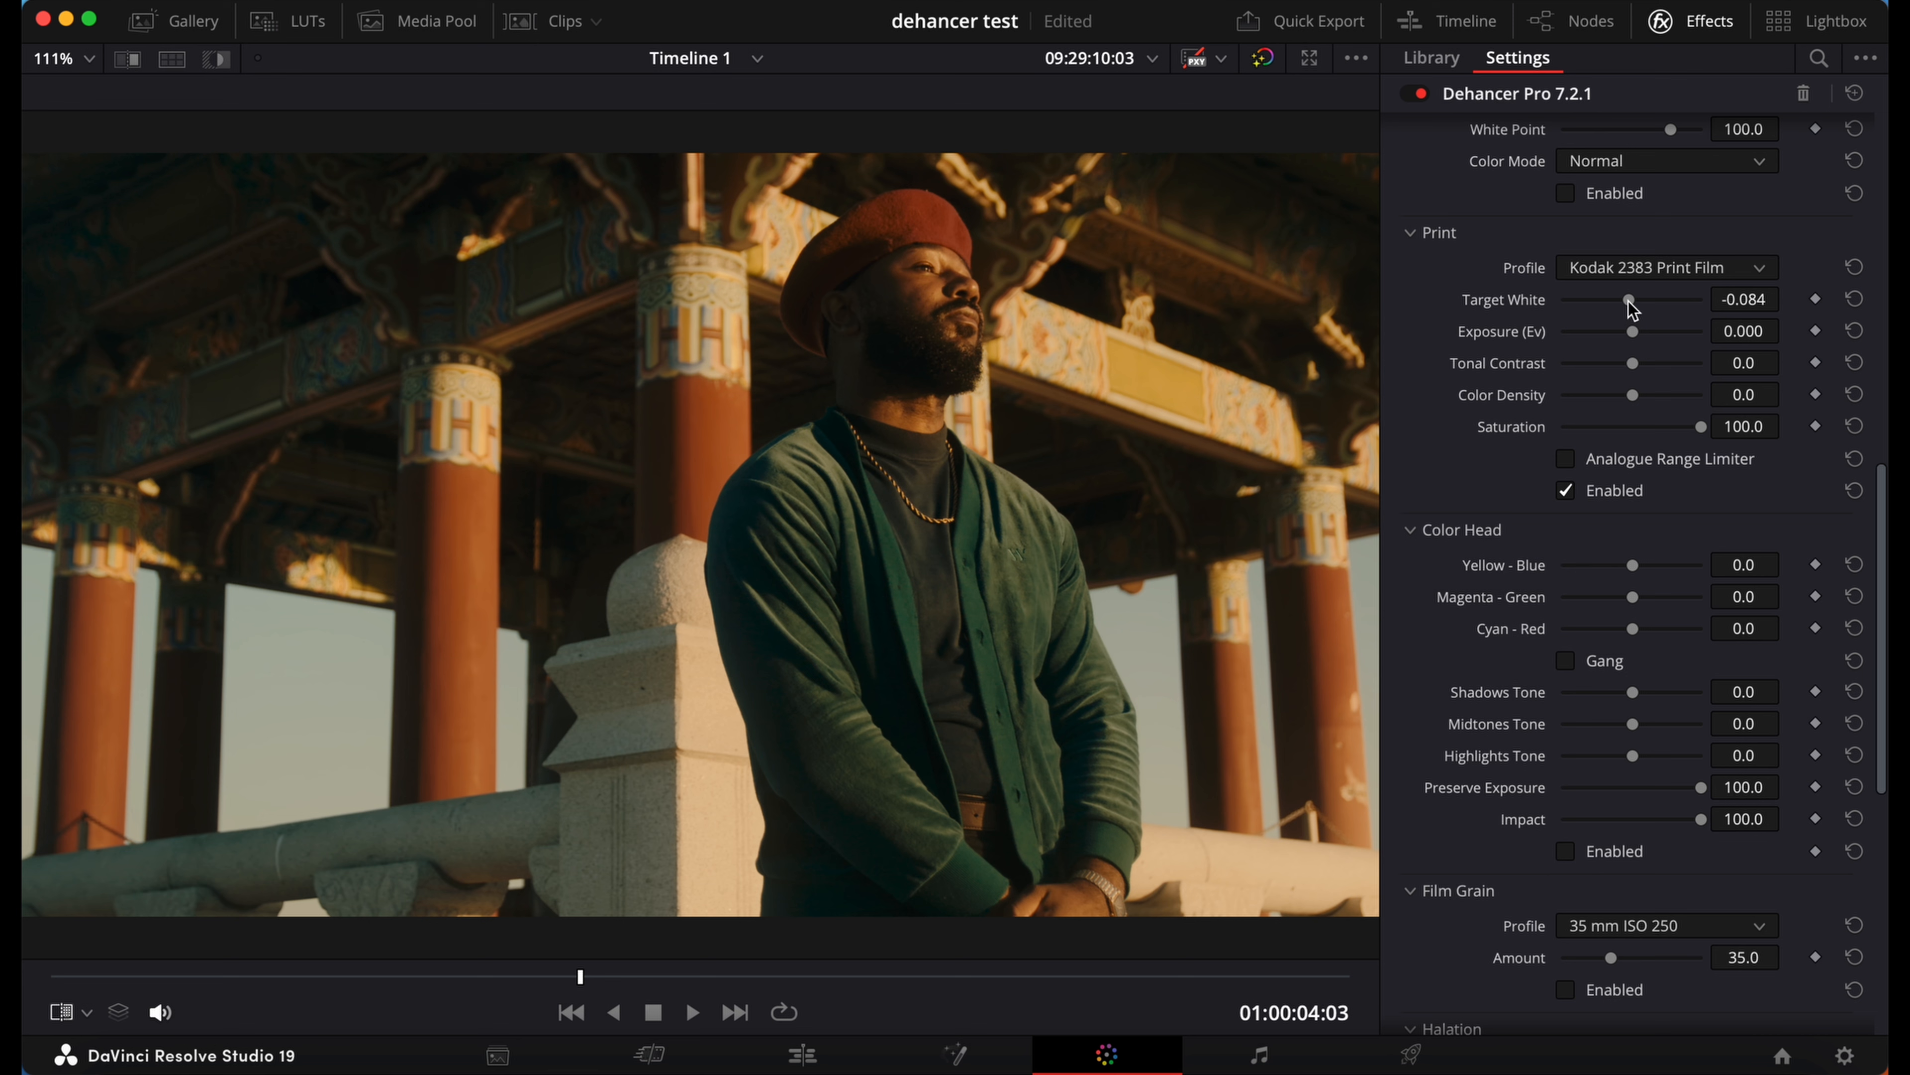
{"action": "scroll", "coordinate": [1633, 309], "scroll_direction": "up", "scroll_amount": 1}
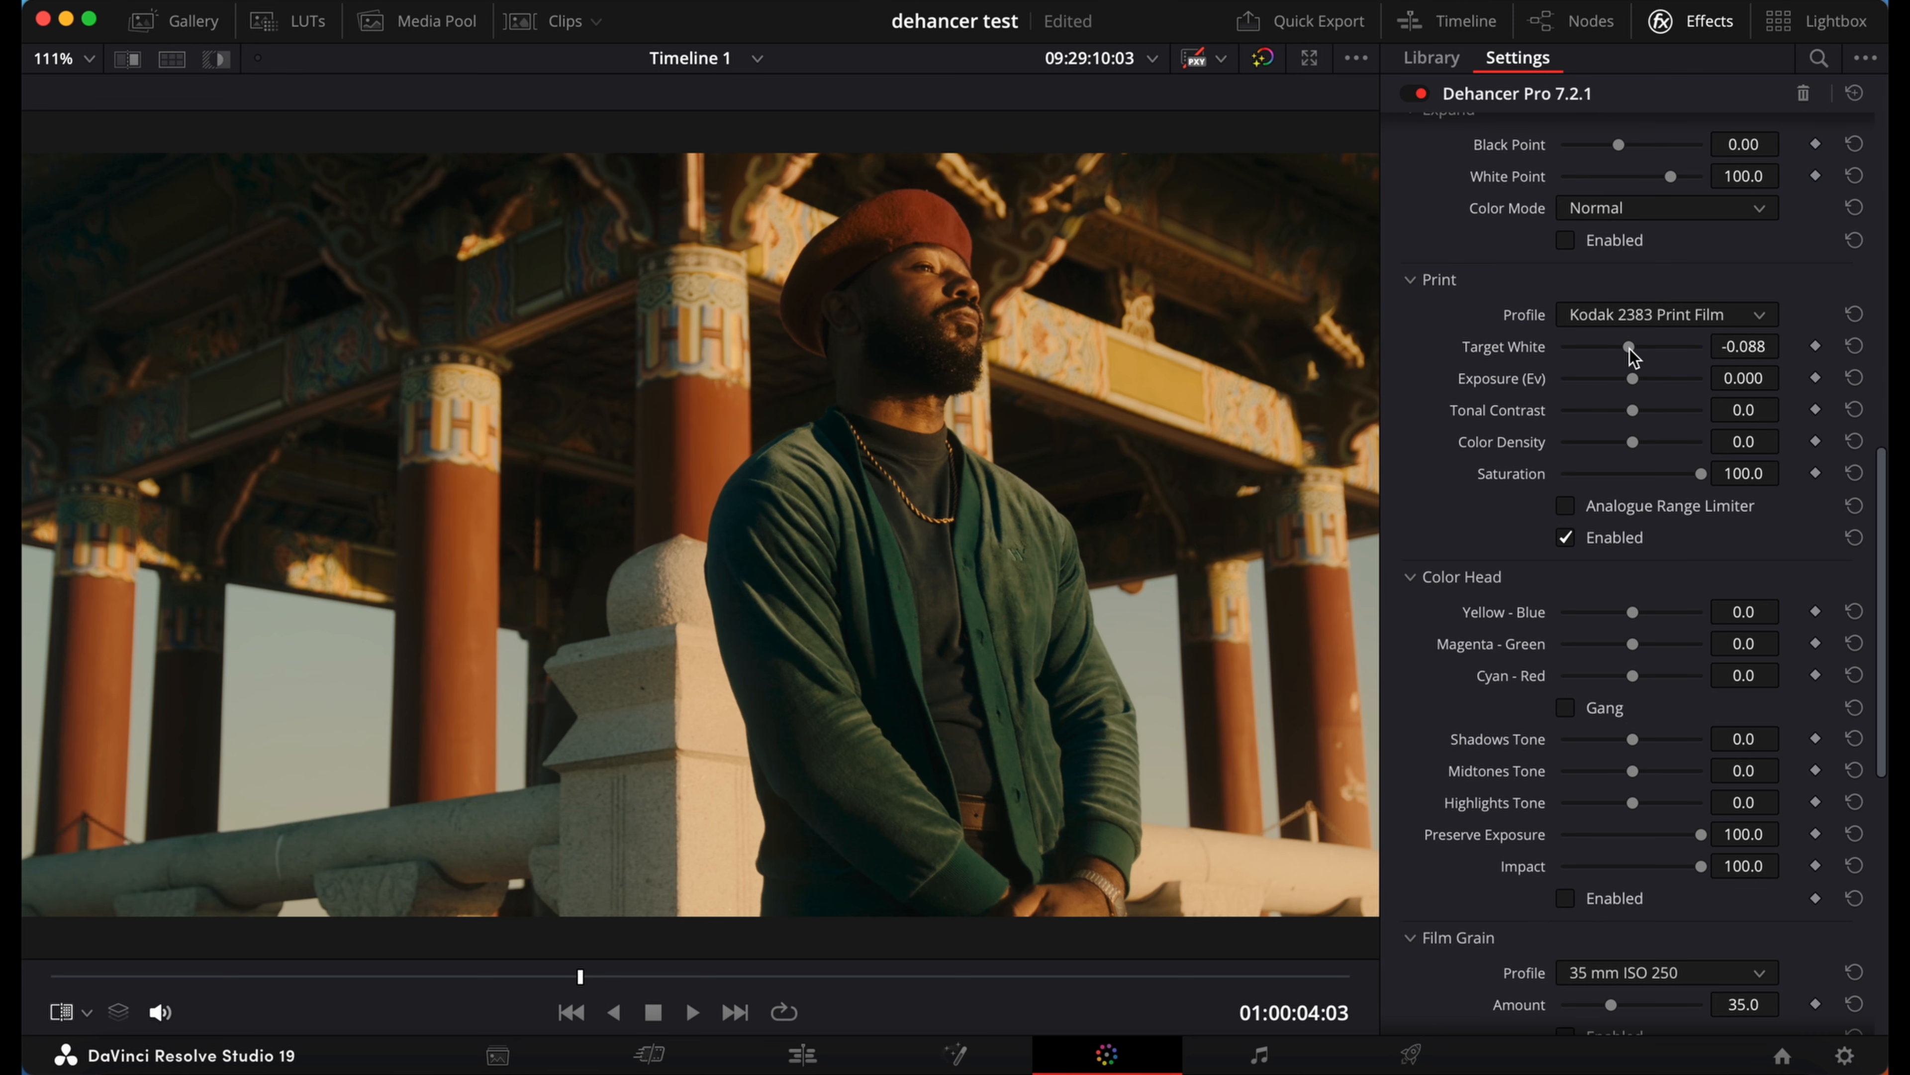
{"action": "left_click_drag", "start_coordinate": [1628, 348], "coordinate": [1722, 359]}
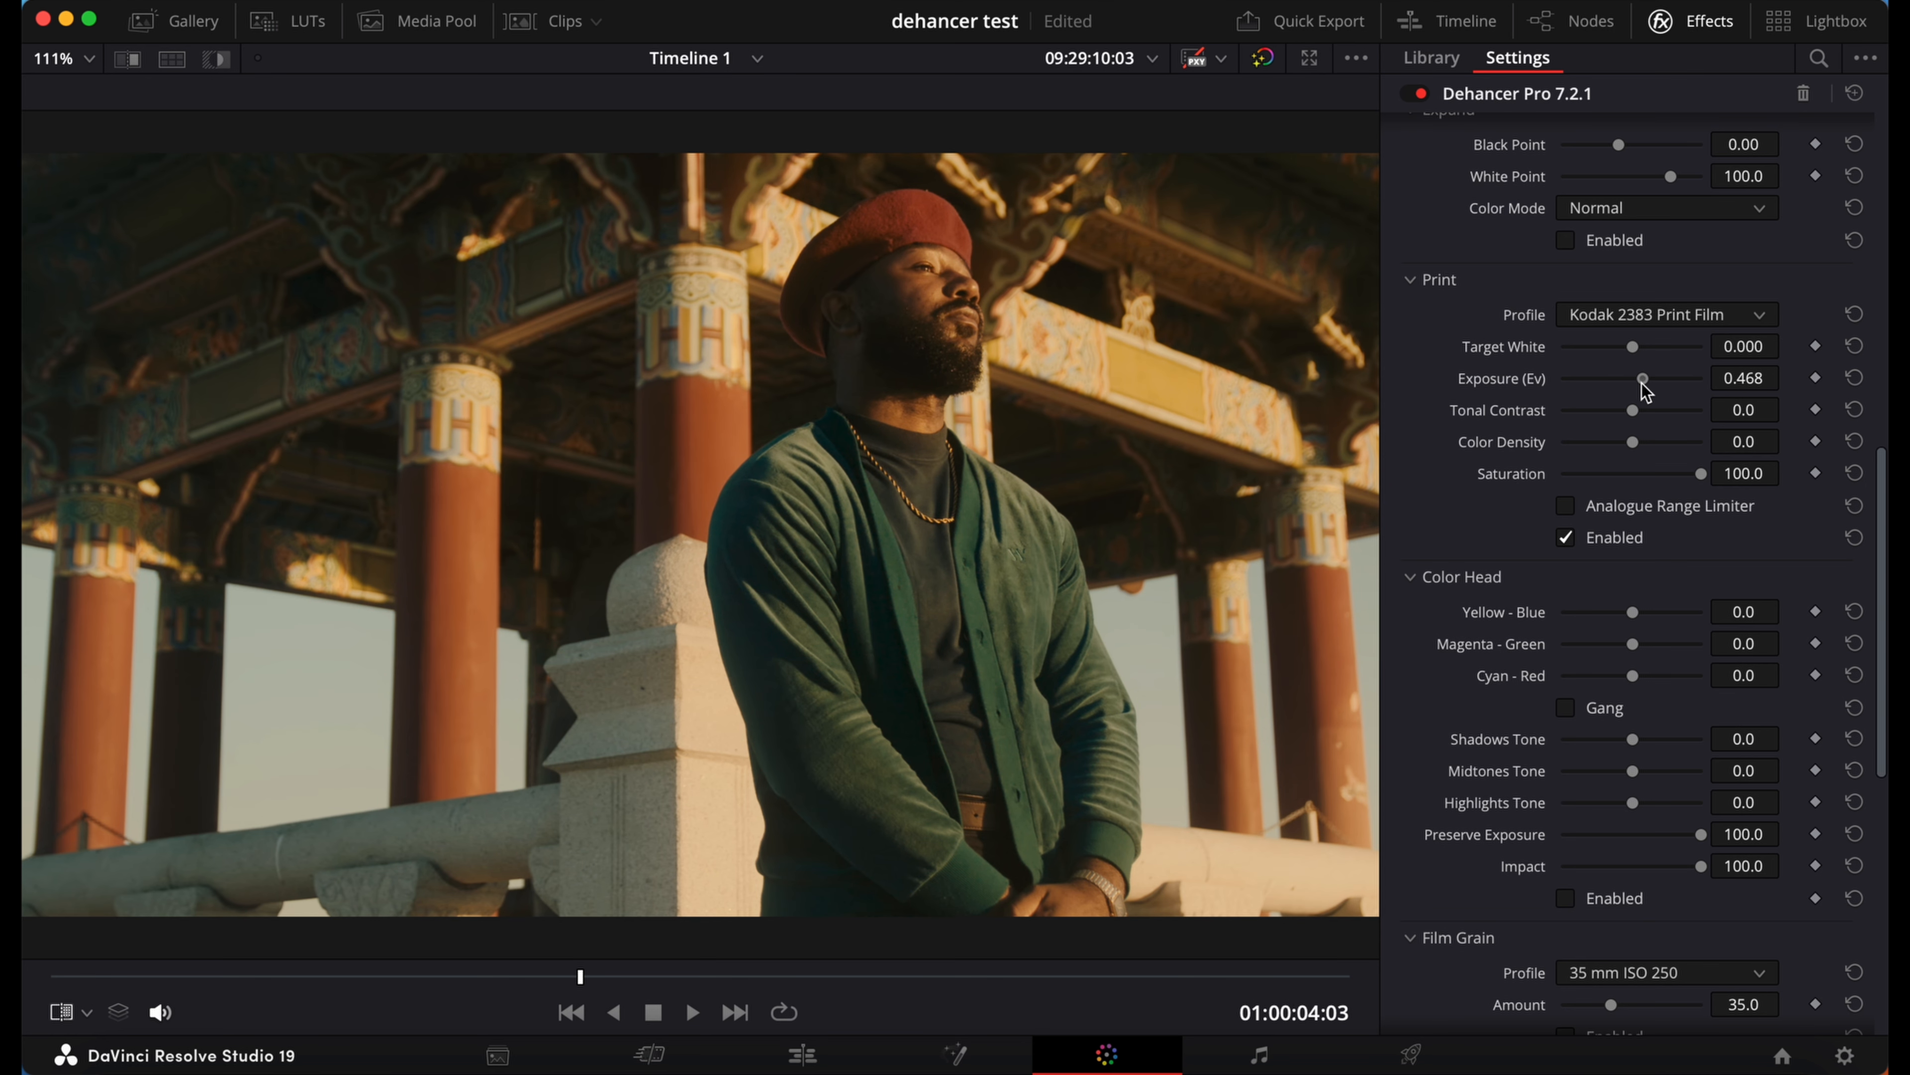
Step: Set the Print Exposure to about 0.303 Ev, switching Print off and on to compare the result
{"action": "left_click_drag", "start_coordinate": [1643, 385], "coordinate": [1639, 382]}
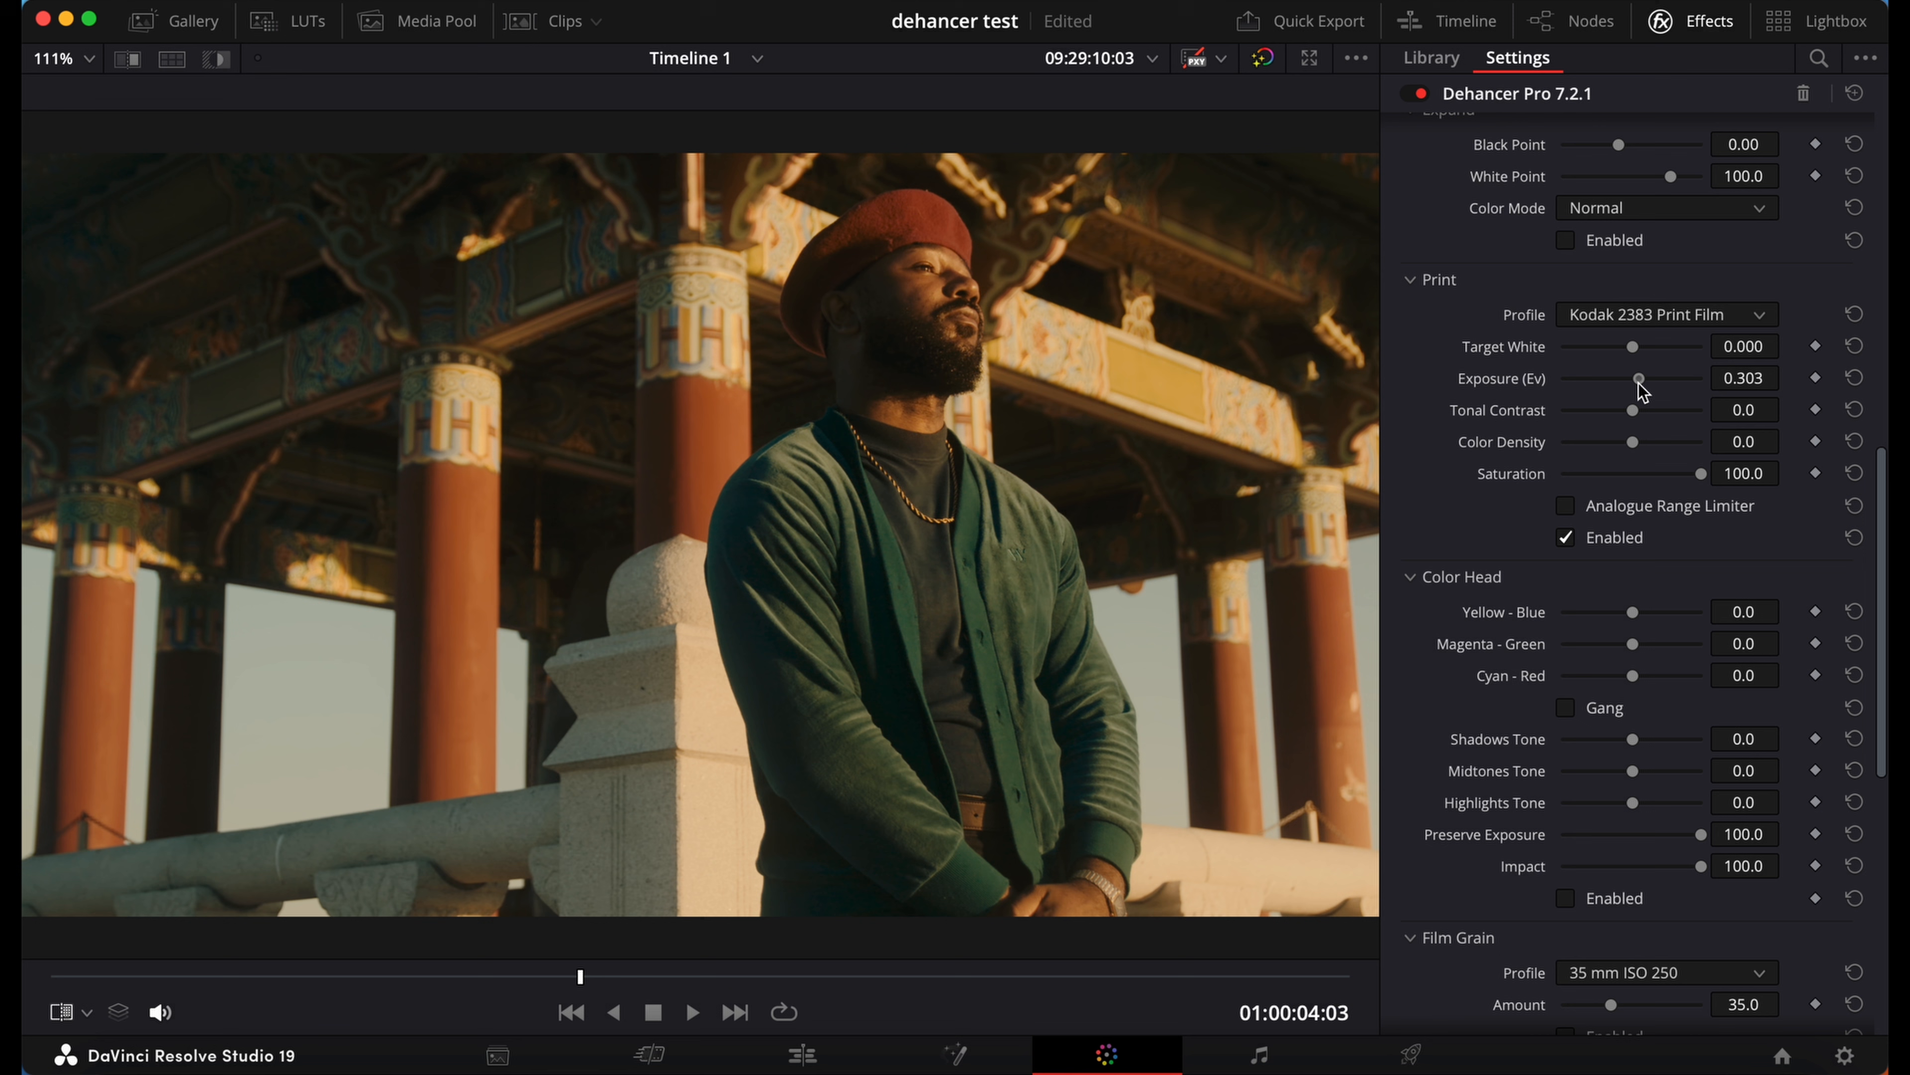
{"action": "left_click", "coordinate": [1566, 538]}
{"action": "left_click", "coordinate": [1565, 537]}
Step: Enable Color Head and set Shadows Tone to -52.3 and Highlights Tone to 10.1, comparing with the effect off
{"action": "scroll", "coordinate": [1517, 621], "scroll_direction": "down", "scroll_amount": 3}
{"action": "scroll", "coordinate": [1517, 614], "scroll_direction": "down", "scroll_amount": 3}
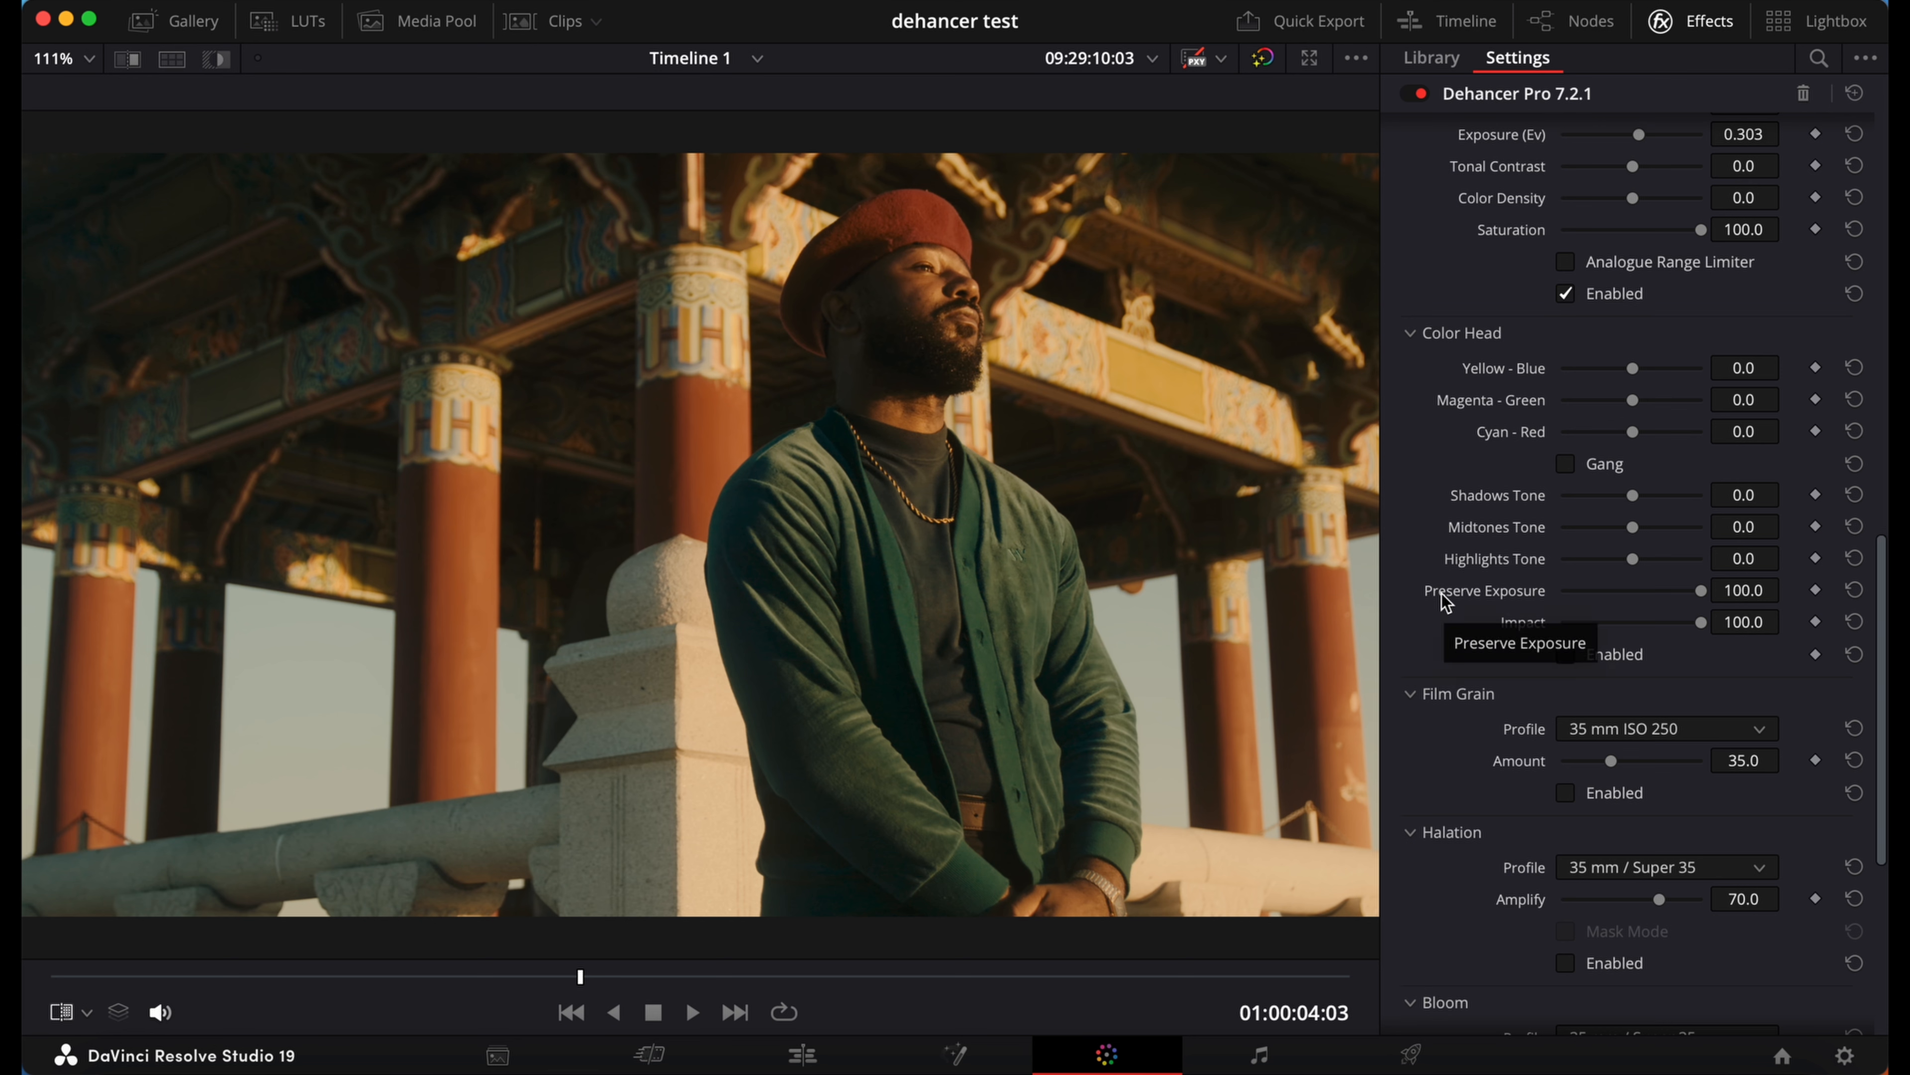
{"action": "left_click", "coordinate": [1565, 653]}
{"action": "scroll", "coordinate": [1565, 653], "scroll_direction": "down", "scroll_amount": 1}
{"action": "scroll", "coordinate": [1644, 504], "scroll_direction": "down", "scroll_amount": 1}
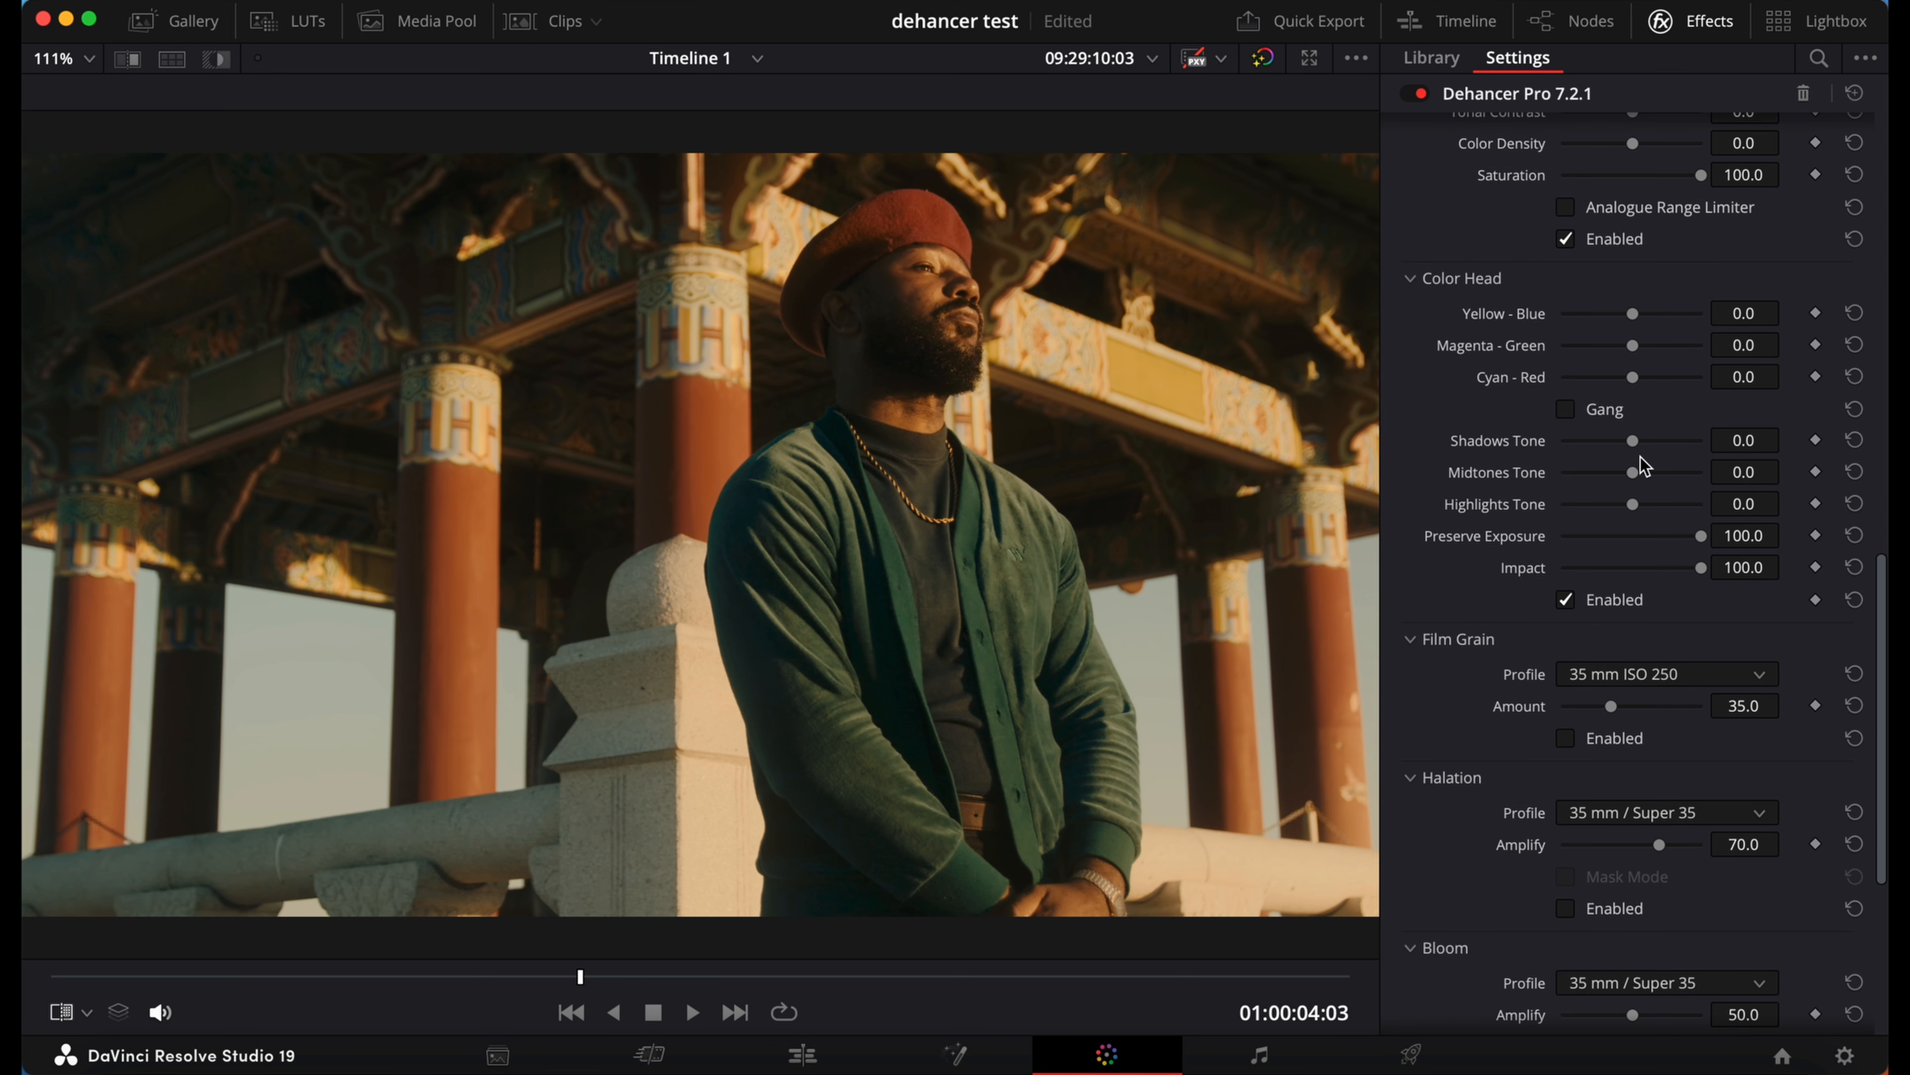
{"action": "mouse_move", "coordinate": [1635, 443]}
{"action": "left_mouse_down"}
{"action": "mouse_move", "coordinate": [1600, 463]}
{"action": "mouse_move", "coordinate": [1644, 461]}
{"action": "mouse_move", "coordinate": [1619, 462]}
{"action": "left_mouse_up"}
{"action": "mouse_move", "coordinate": [1609, 444]}
{"action": "left_mouse_down"}
{"action": "mouse_move", "coordinate": [1586, 443]}
{"action": "mouse_move", "coordinate": [1607, 437]}
{"action": "left_mouse_up"}
{"action": "left_click", "coordinate": [1580, 601]}
{"action": "left_click_drag", "start_coordinate": [1604, 440], "coordinate": [1596, 445]}
{"action": "left_click", "coordinate": [1566, 602]}
Step: Enable Film Grain and choose the 65 mm ISO 50 profile
{"action": "scroll", "coordinate": [1572, 625], "scroll_direction": "down", "scroll_amount": 2}
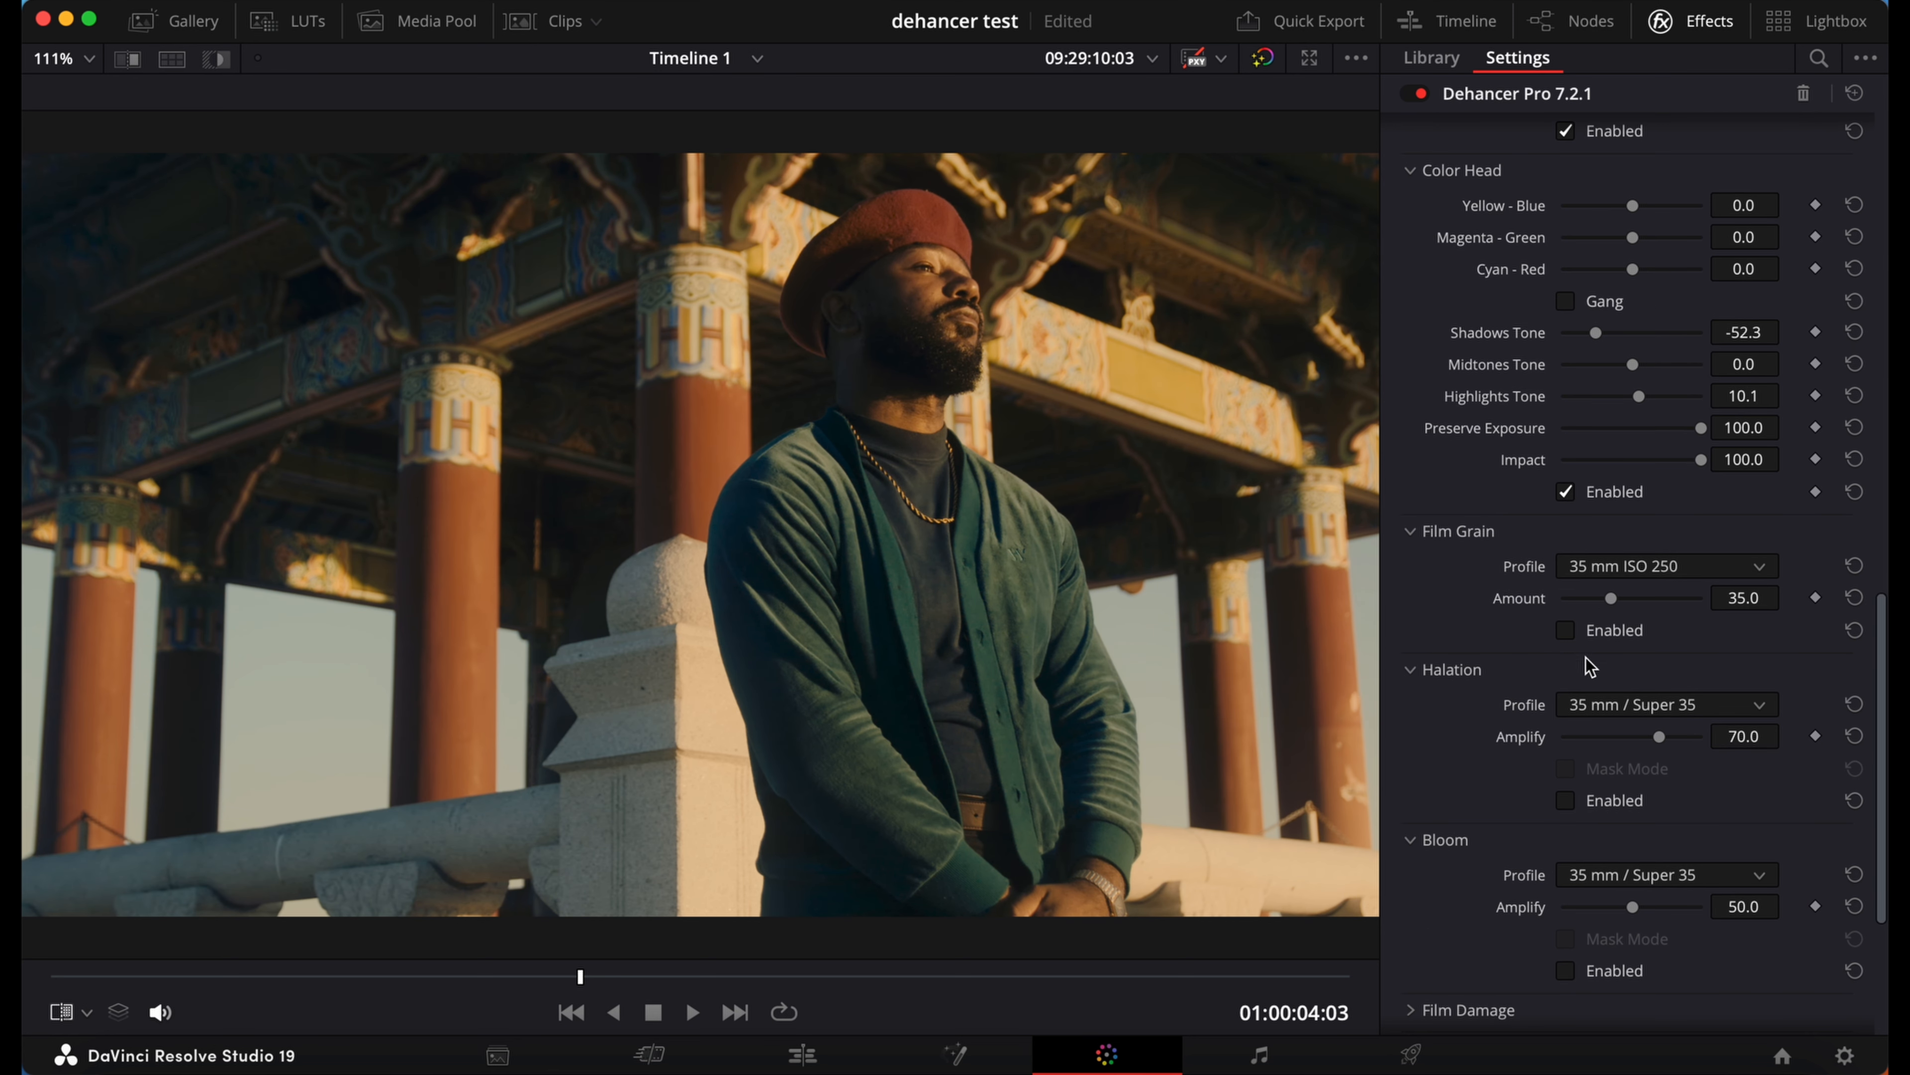
{"action": "left_click", "coordinate": [1576, 630]}
{"action": "left_click", "coordinate": [1643, 562]}
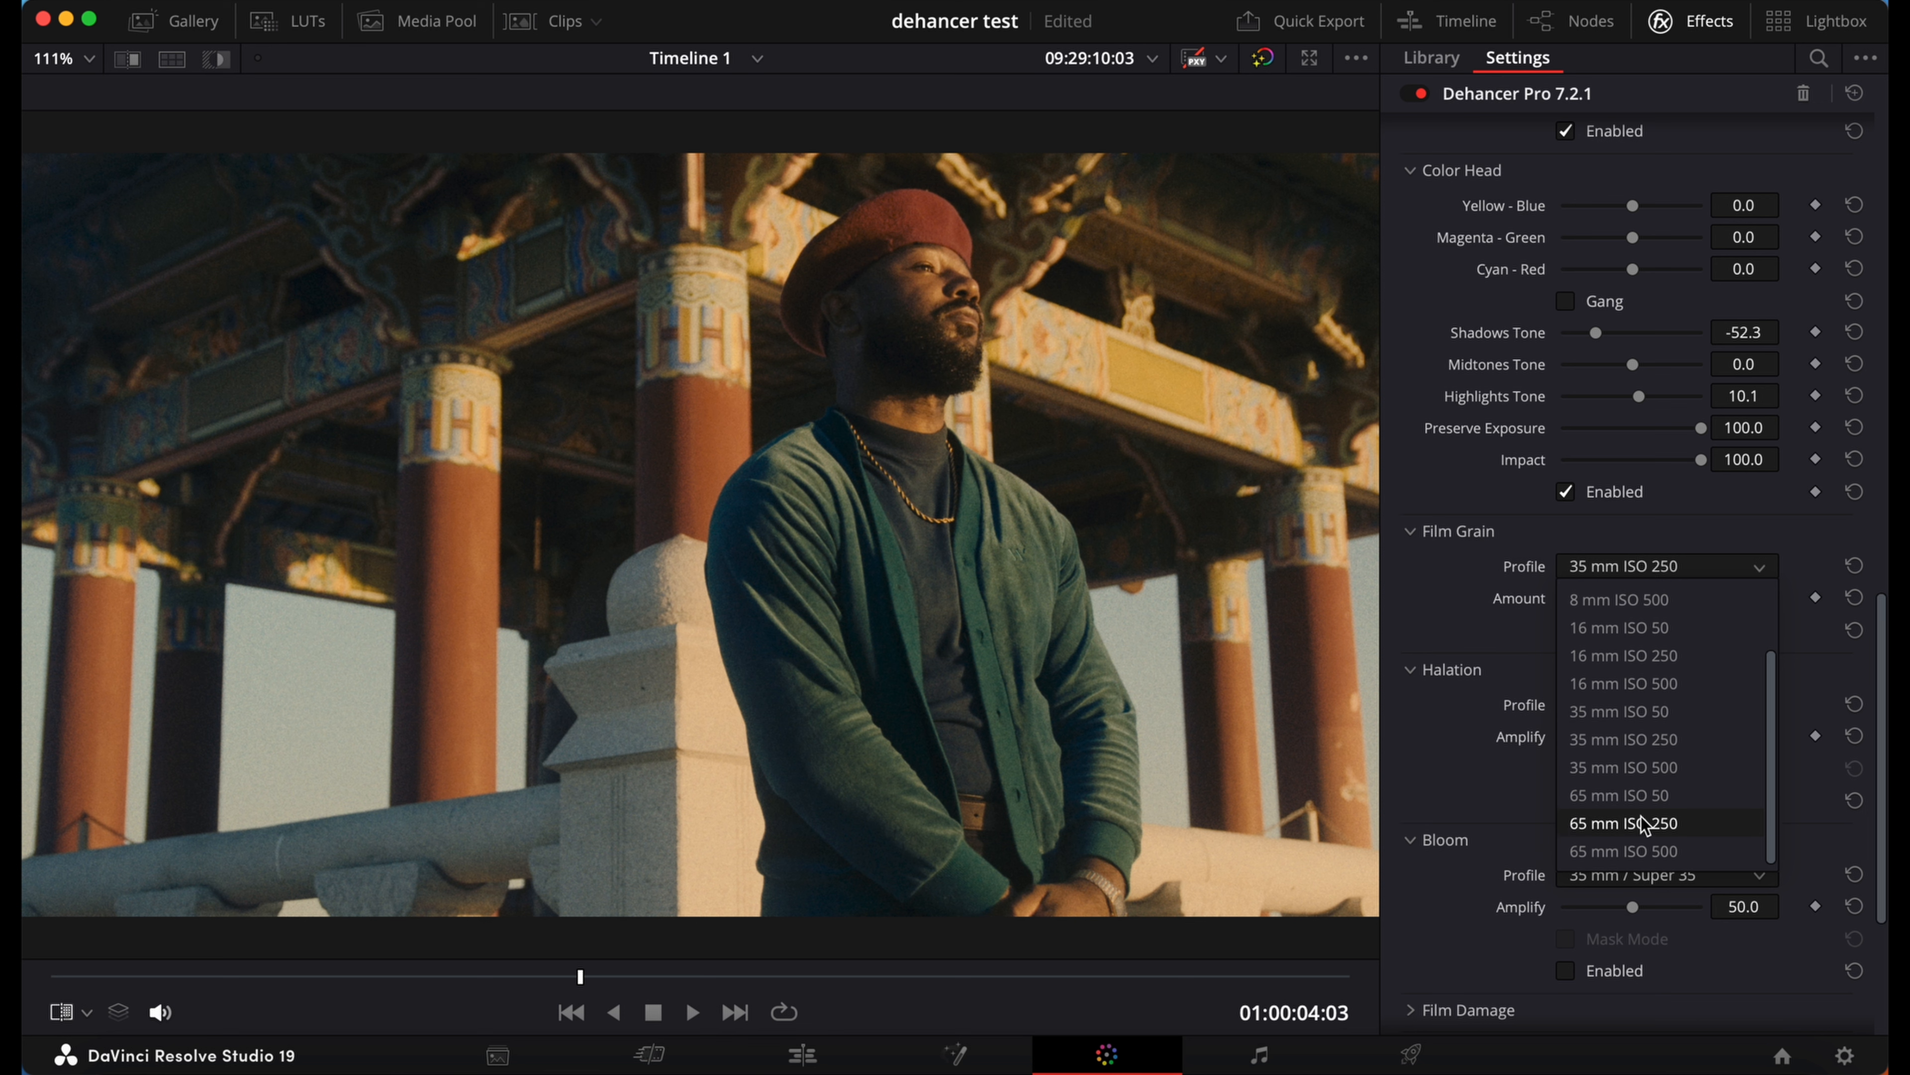
{"action": "left_click", "coordinate": [1666, 799]}
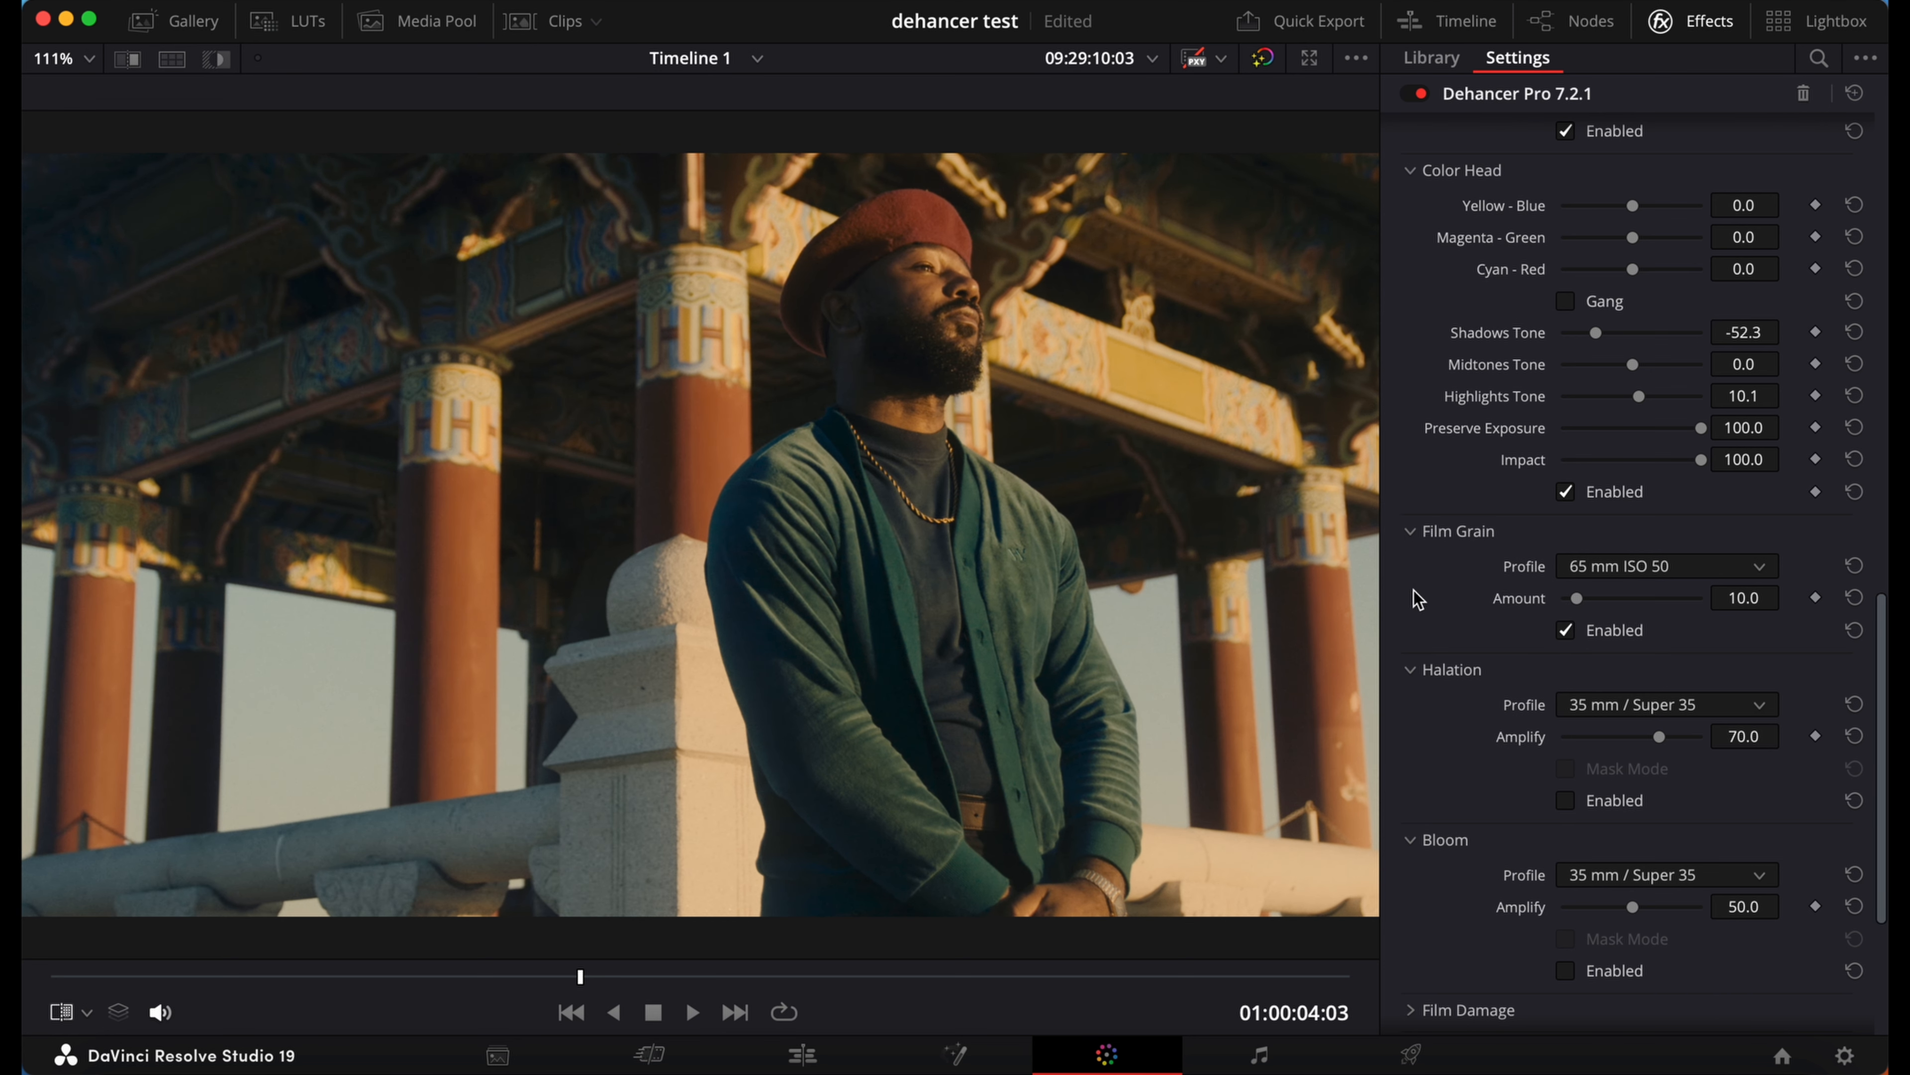
Step: Enable Halation, switching it off and on to compare its effect on the frame
{"action": "scroll", "coordinate": [1513, 674], "scroll_direction": "down", "scroll_amount": 3}
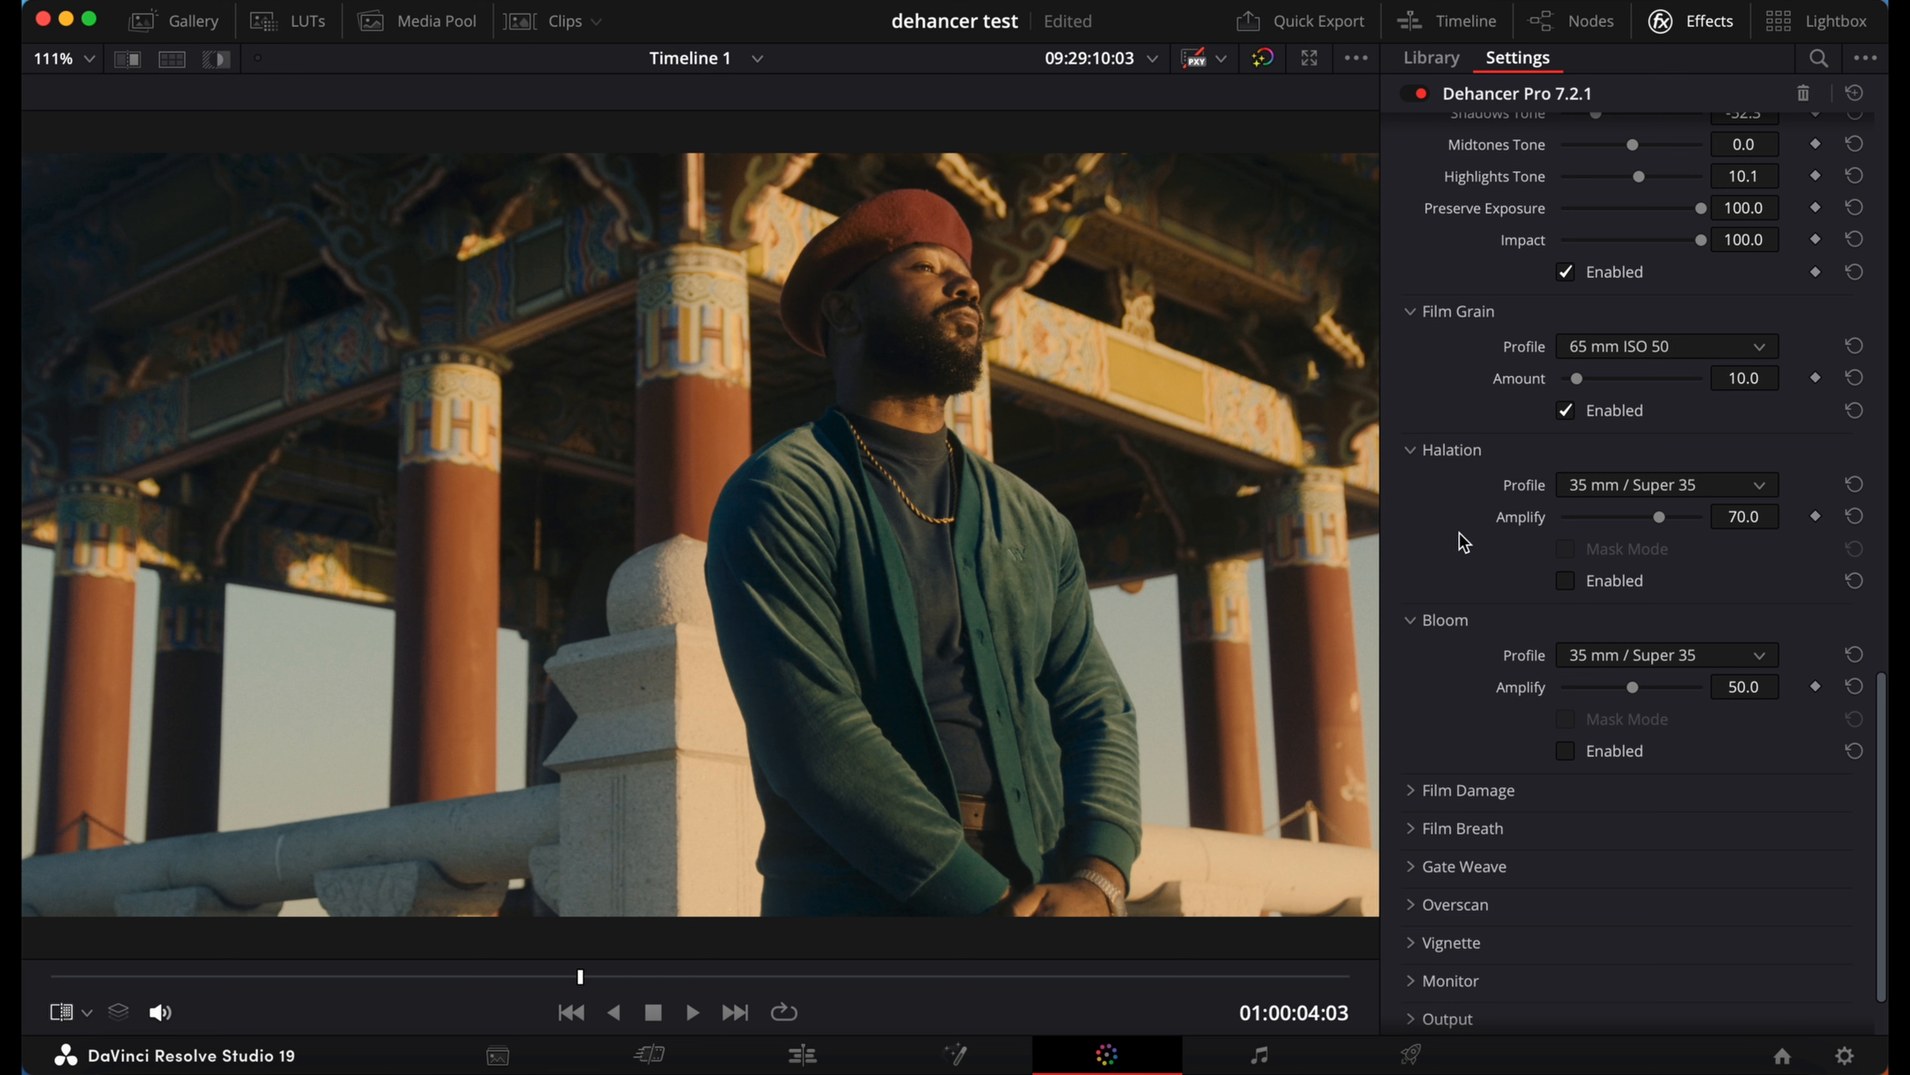
{"action": "left_click", "coordinate": [1567, 581]}
{"action": "left_click", "coordinate": [1569, 582]}
{"action": "left_click", "coordinate": [1569, 583]}
{"action": "left_click", "coordinate": [1569, 582]}
{"action": "left_click", "coordinate": [1569, 583]}
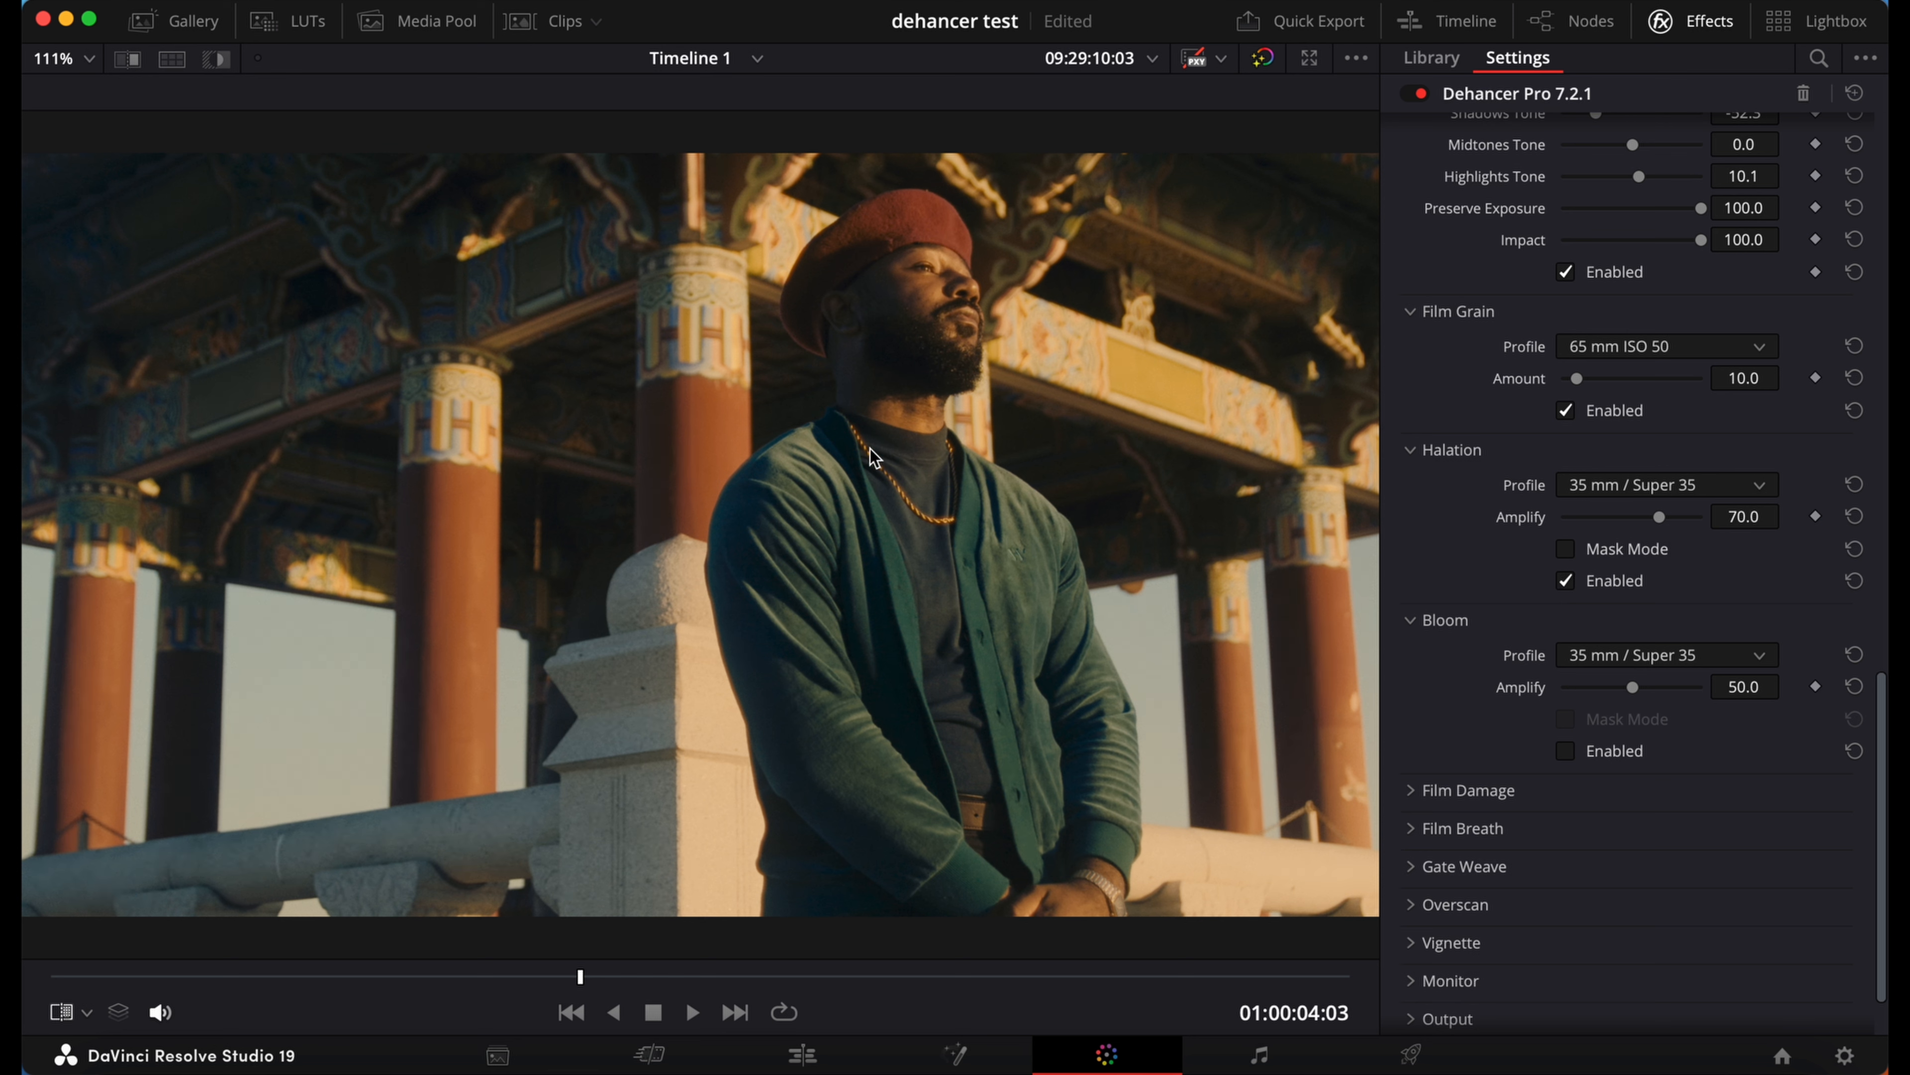
Step: Compare the frame with and without Halation again and reduce its Amplify to 60.5
{"action": "left_click", "coordinate": [1566, 583]}
{"action": "left_click", "coordinate": [1566, 582]}
{"action": "left_click", "coordinate": [1566, 582]}
{"action": "left_click", "coordinate": [1566, 583]}
{"action": "left_click", "coordinate": [1575, 581]}
{"action": "left_click", "coordinate": [1575, 581]}
{"action": "left_click_drag", "start_coordinate": [1671, 518], "coordinate": [1647, 523]}
Step: Enable Bloom and lower its Amplify to 14.7, comparing the frame with Bloom off and on
{"action": "scroll", "coordinate": [1574, 762], "scroll_direction": "down", "scroll_amount": 1}
{"action": "left_click", "coordinate": [1566, 726]}
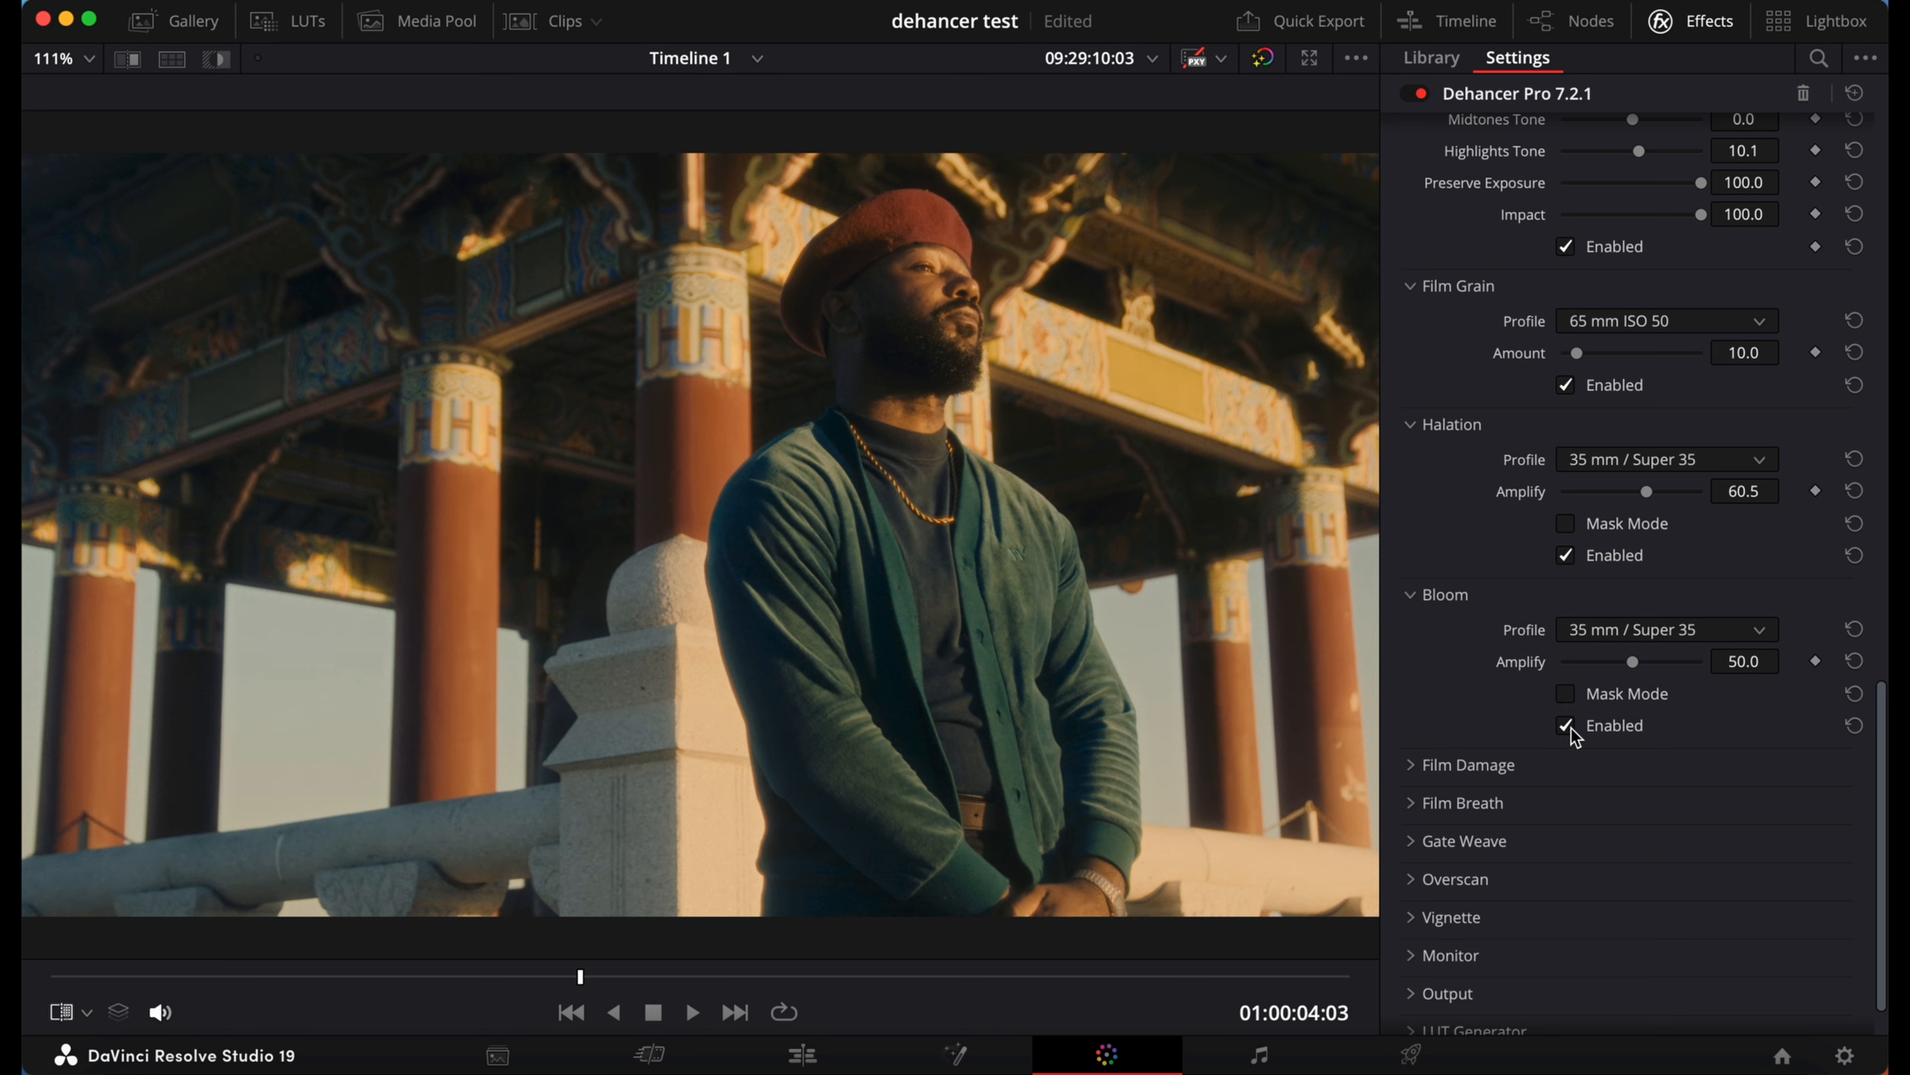
{"action": "left_click_drag", "start_coordinate": [1630, 665], "coordinate": [1583, 669]}
{"action": "left_click", "coordinate": [1569, 725]}
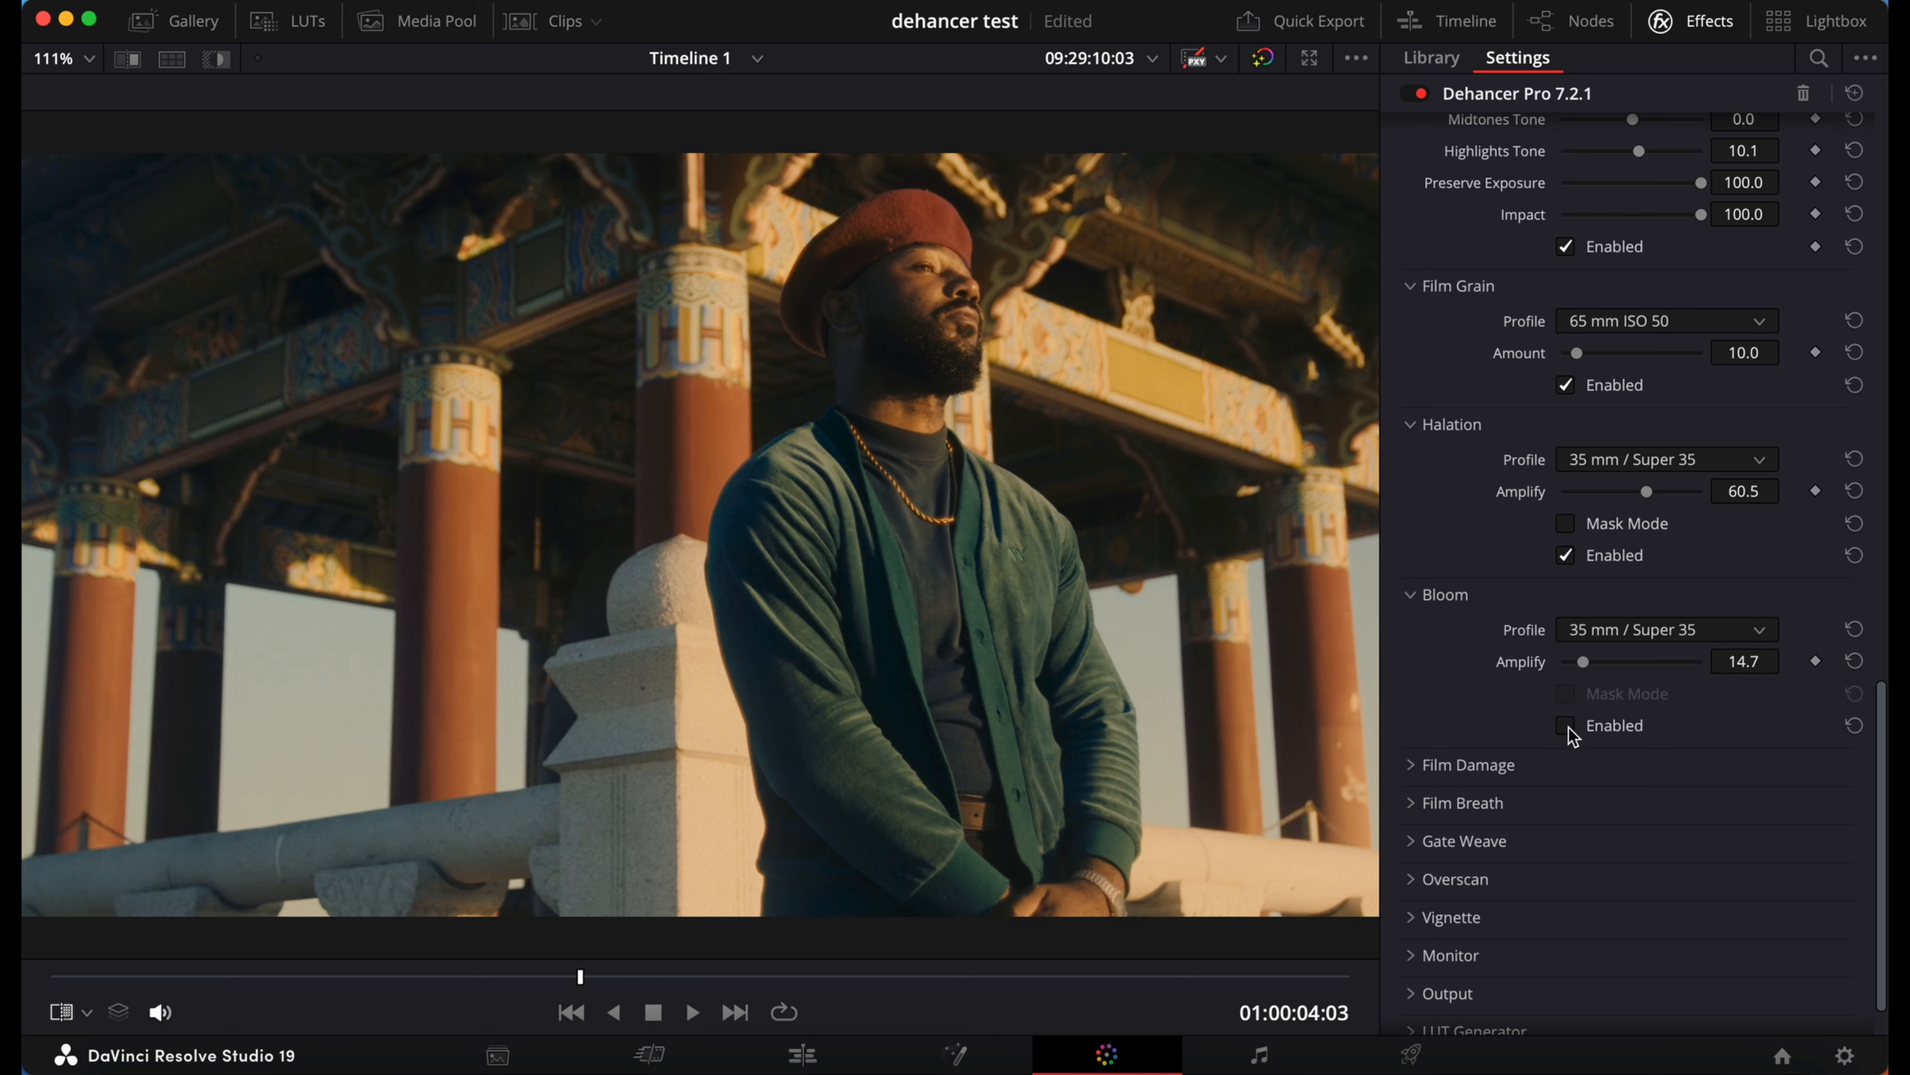
{"action": "left_click", "coordinate": [1569, 726]}
{"action": "left_click", "coordinate": [1569, 727]}
{"action": "left_click", "coordinate": [1570, 726]}
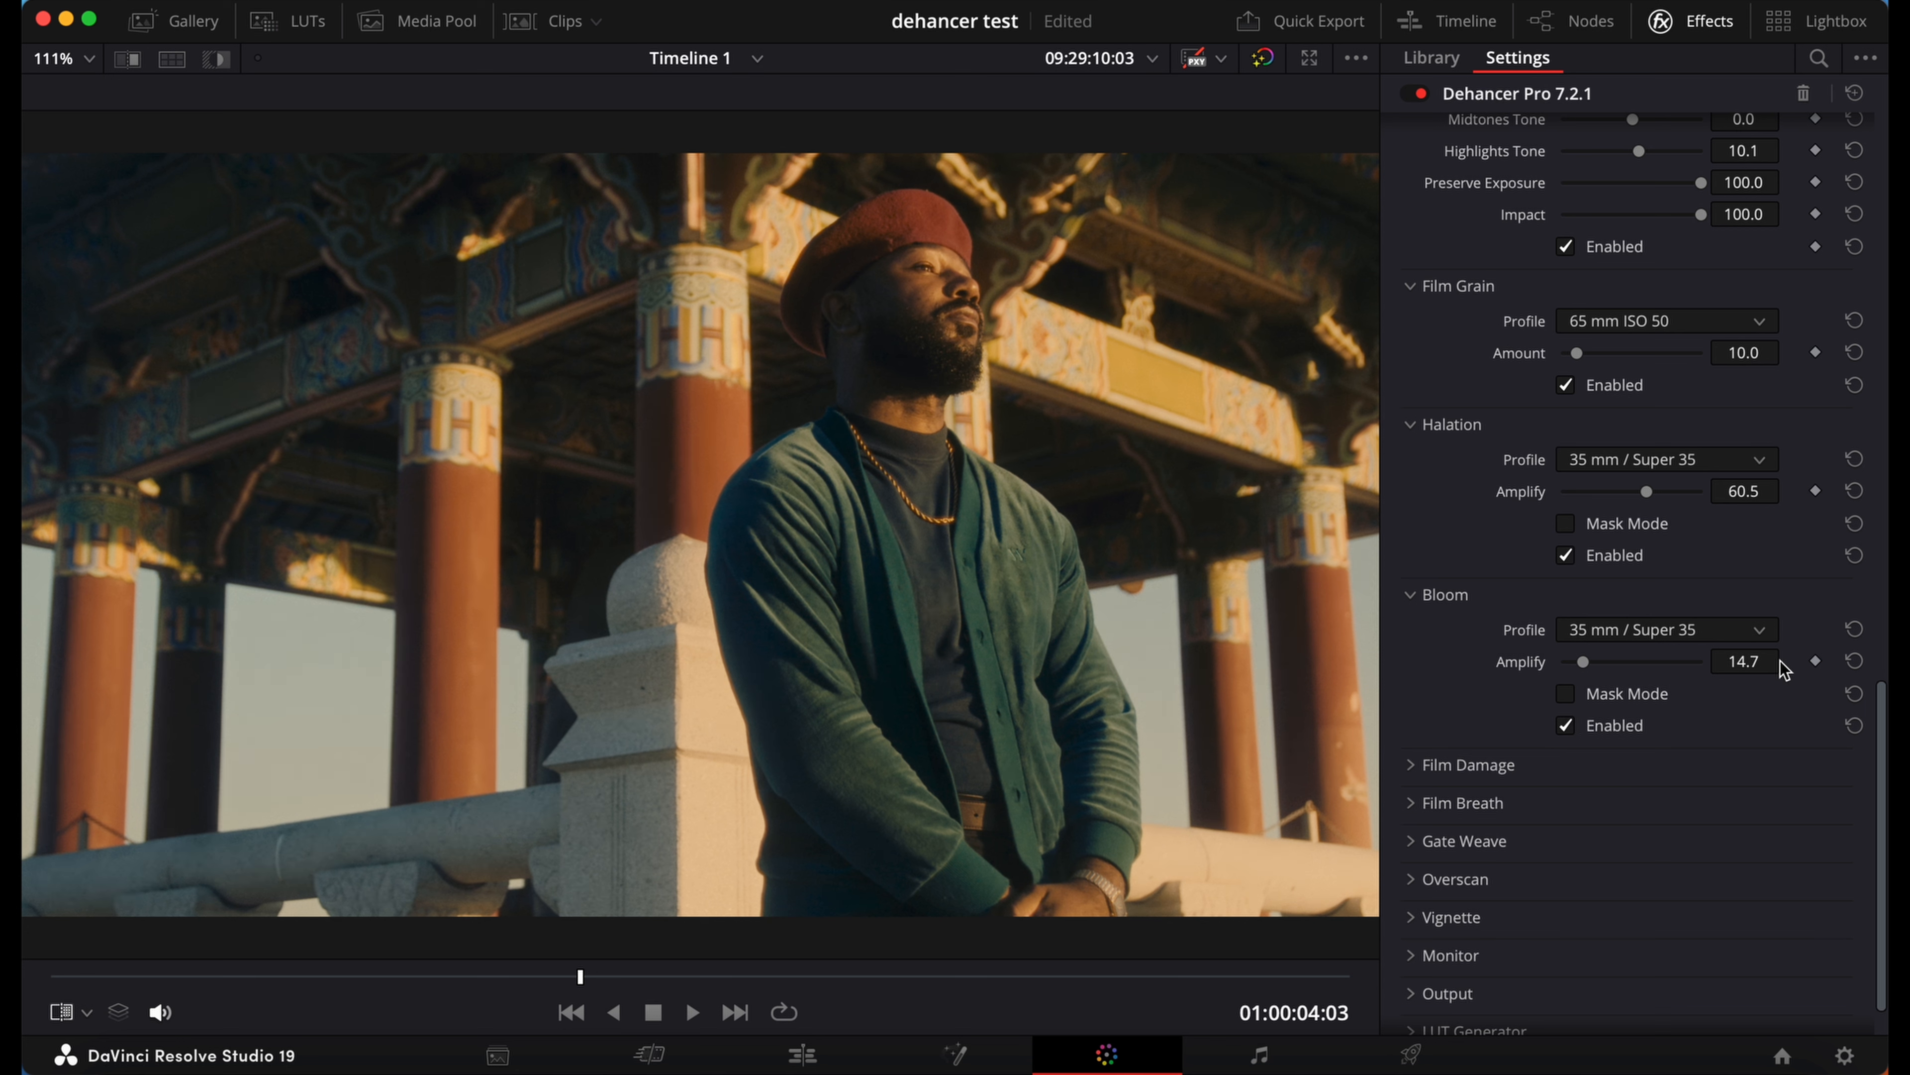
Step: Reduce the Bloom Amplify further to 10.1 and compare the frame with Bloom off and on, leaving it enabled
{"action": "left_click_drag", "start_coordinate": [1584, 662], "coordinate": [1578, 667]}
{"action": "left_click_drag", "start_coordinate": [1577, 670], "coordinate": [1576, 670]}
{"action": "left_click", "coordinate": [1569, 732]}
{"action": "left_click", "coordinate": [1569, 732]}
{"action": "left_click", "coordinate": [1569, 732]}
{"action": "left_click", "coordinate": [1567, 727]}
{"action": "left_click", "coordinate": [1566, 726]}
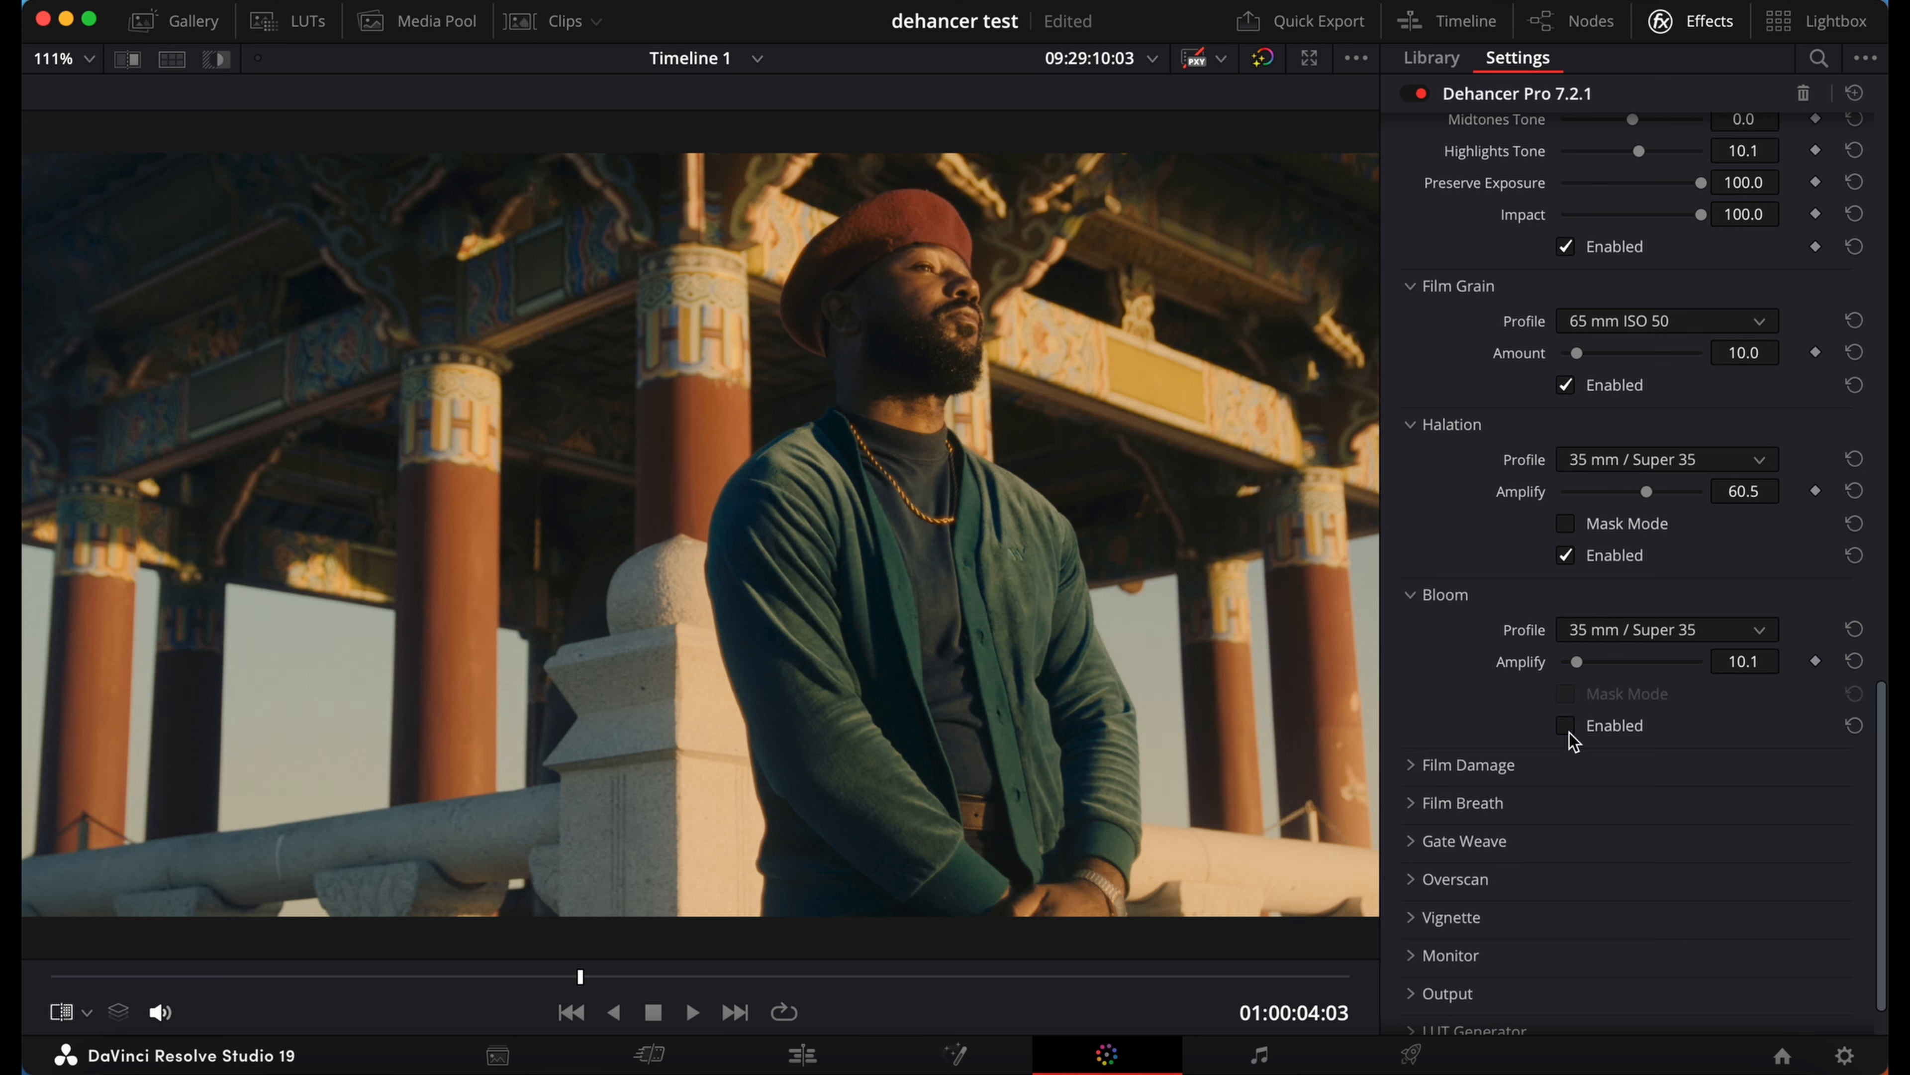
{"action": "left_click", "coordinate": [1566, 726]}
{"action": "left_click", "coordinate": [1569, 732]}
{"action": "left_click", "coordinate": [1569, 731]}
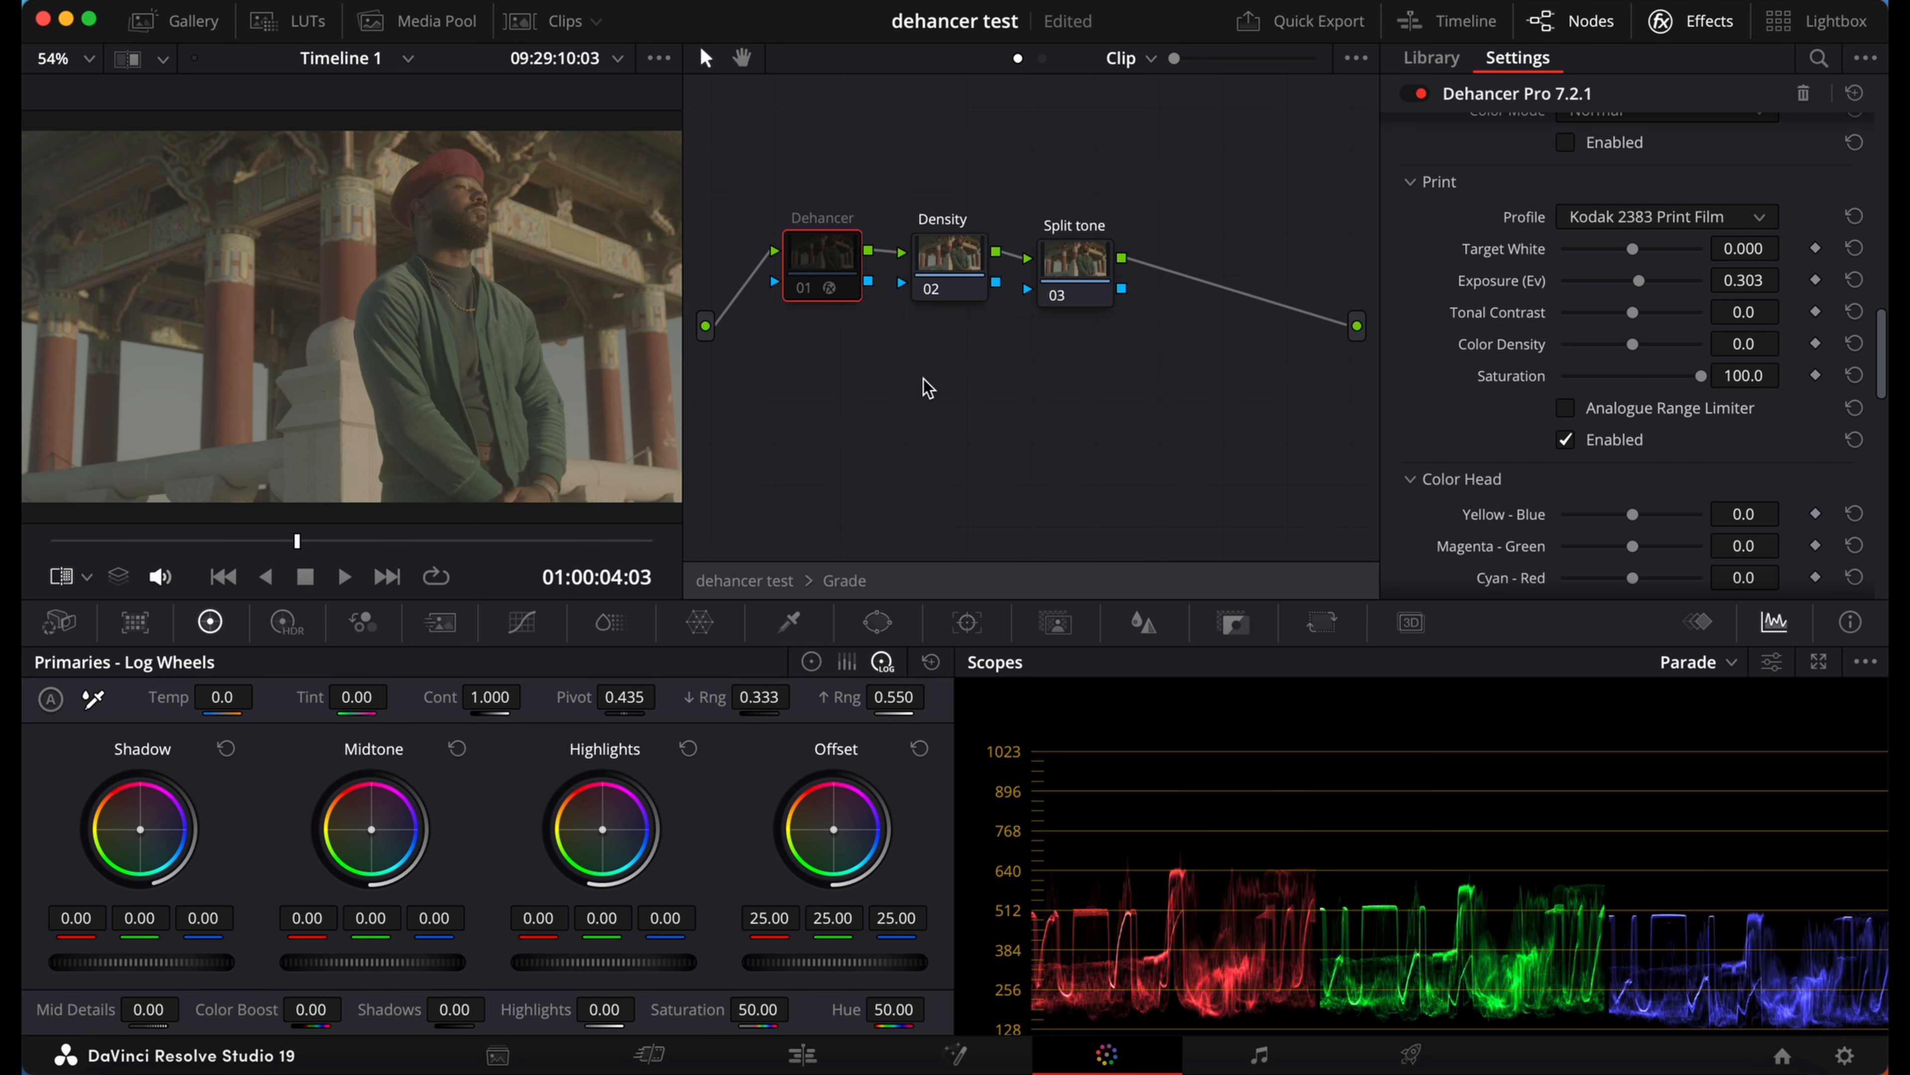
Step: Turn the Dehancer node back on to compare the film look with the ungraded image
{"action": "key", "text": "super+d"}
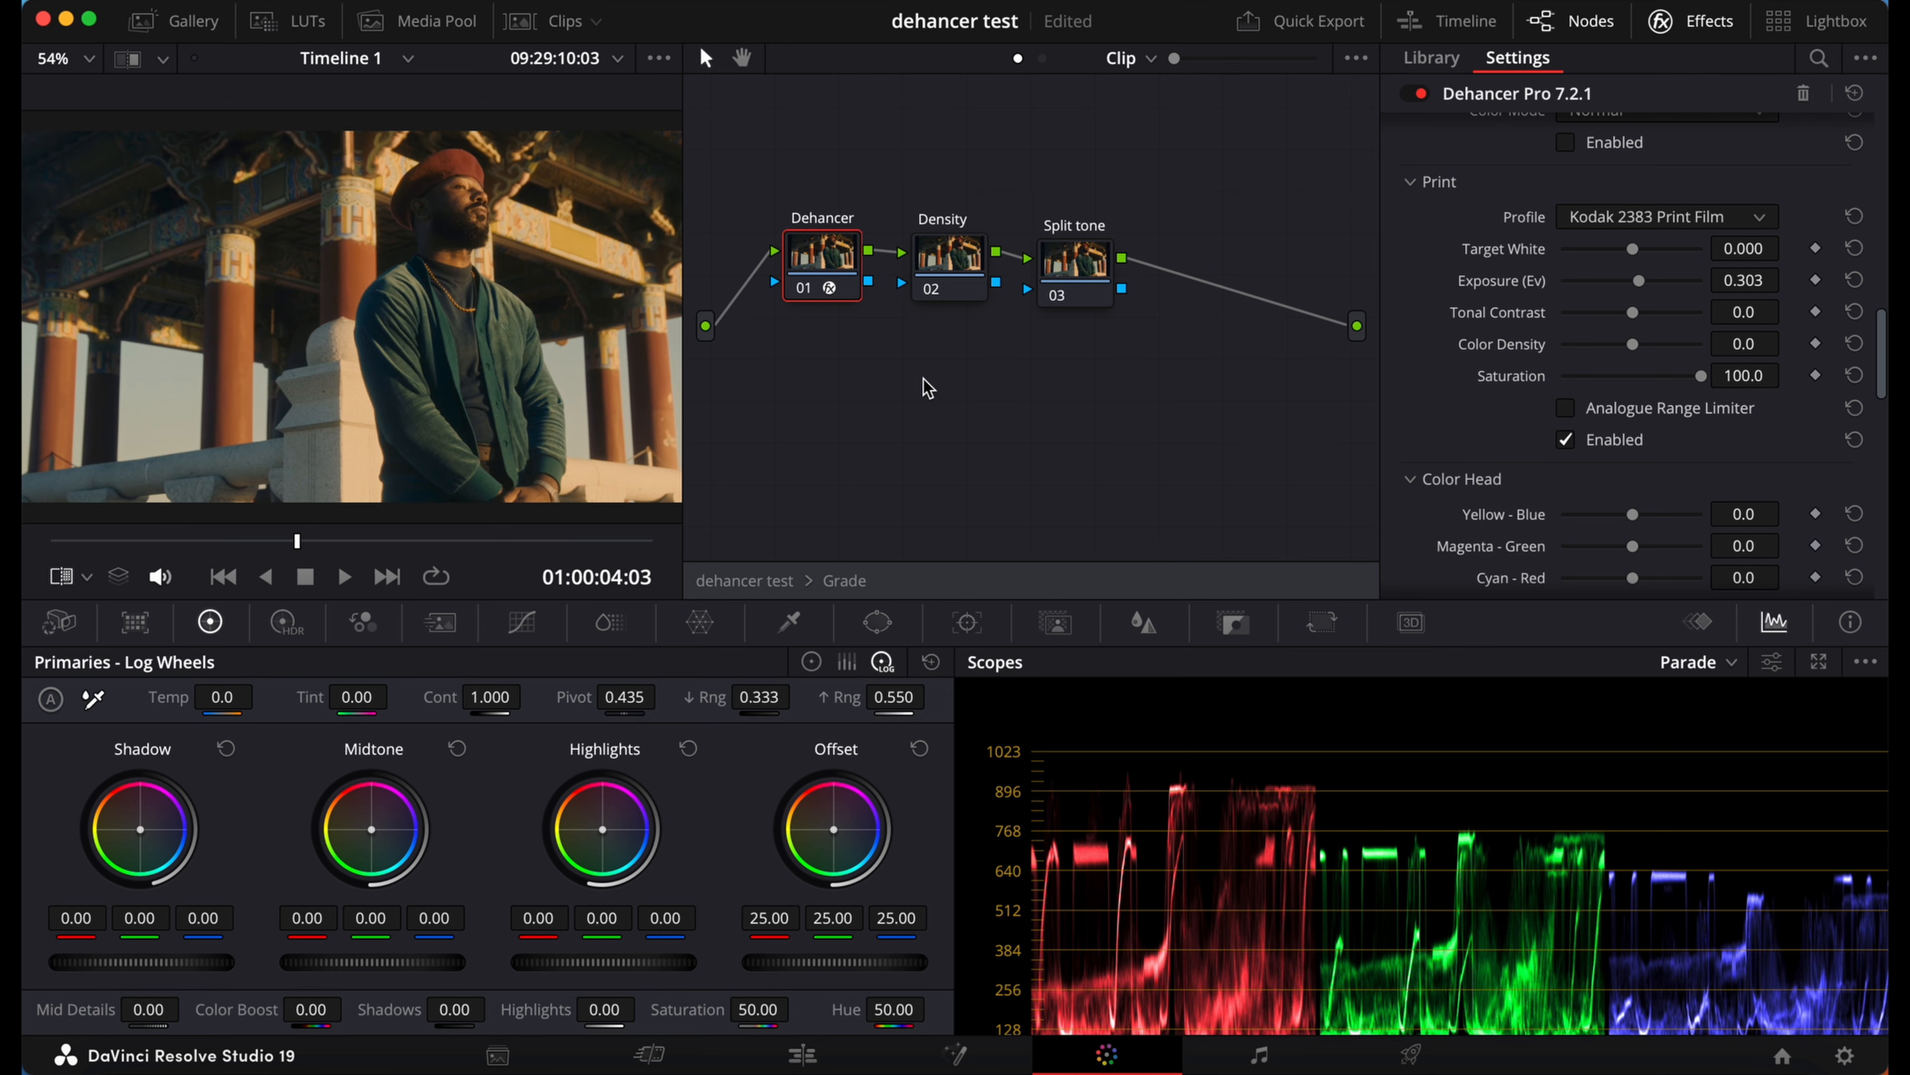
Step: Save the project and select the Dehancer node
{"action": "key", "text": "super+s"}
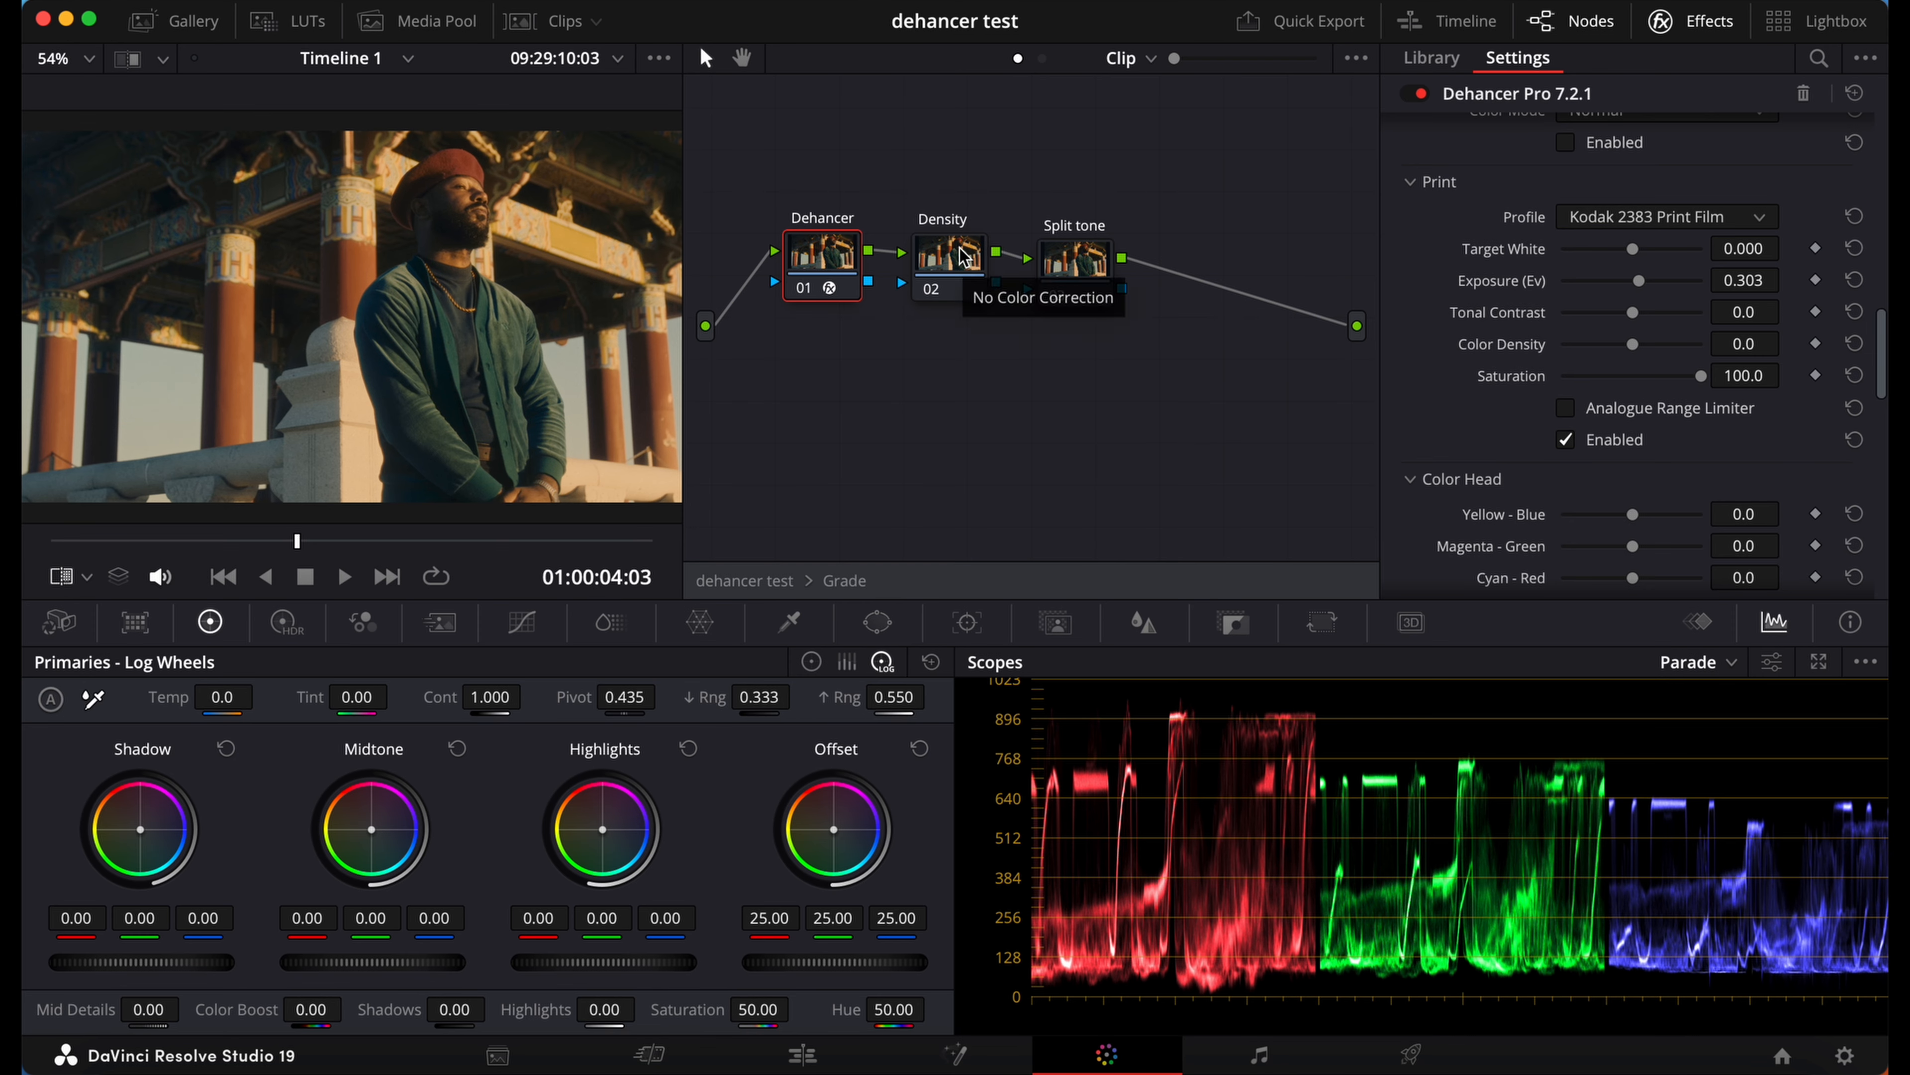
{"action": "left_click", "coordinate": [949, 263]}
{"action": "left_click", "coordinate": [801, 282]}
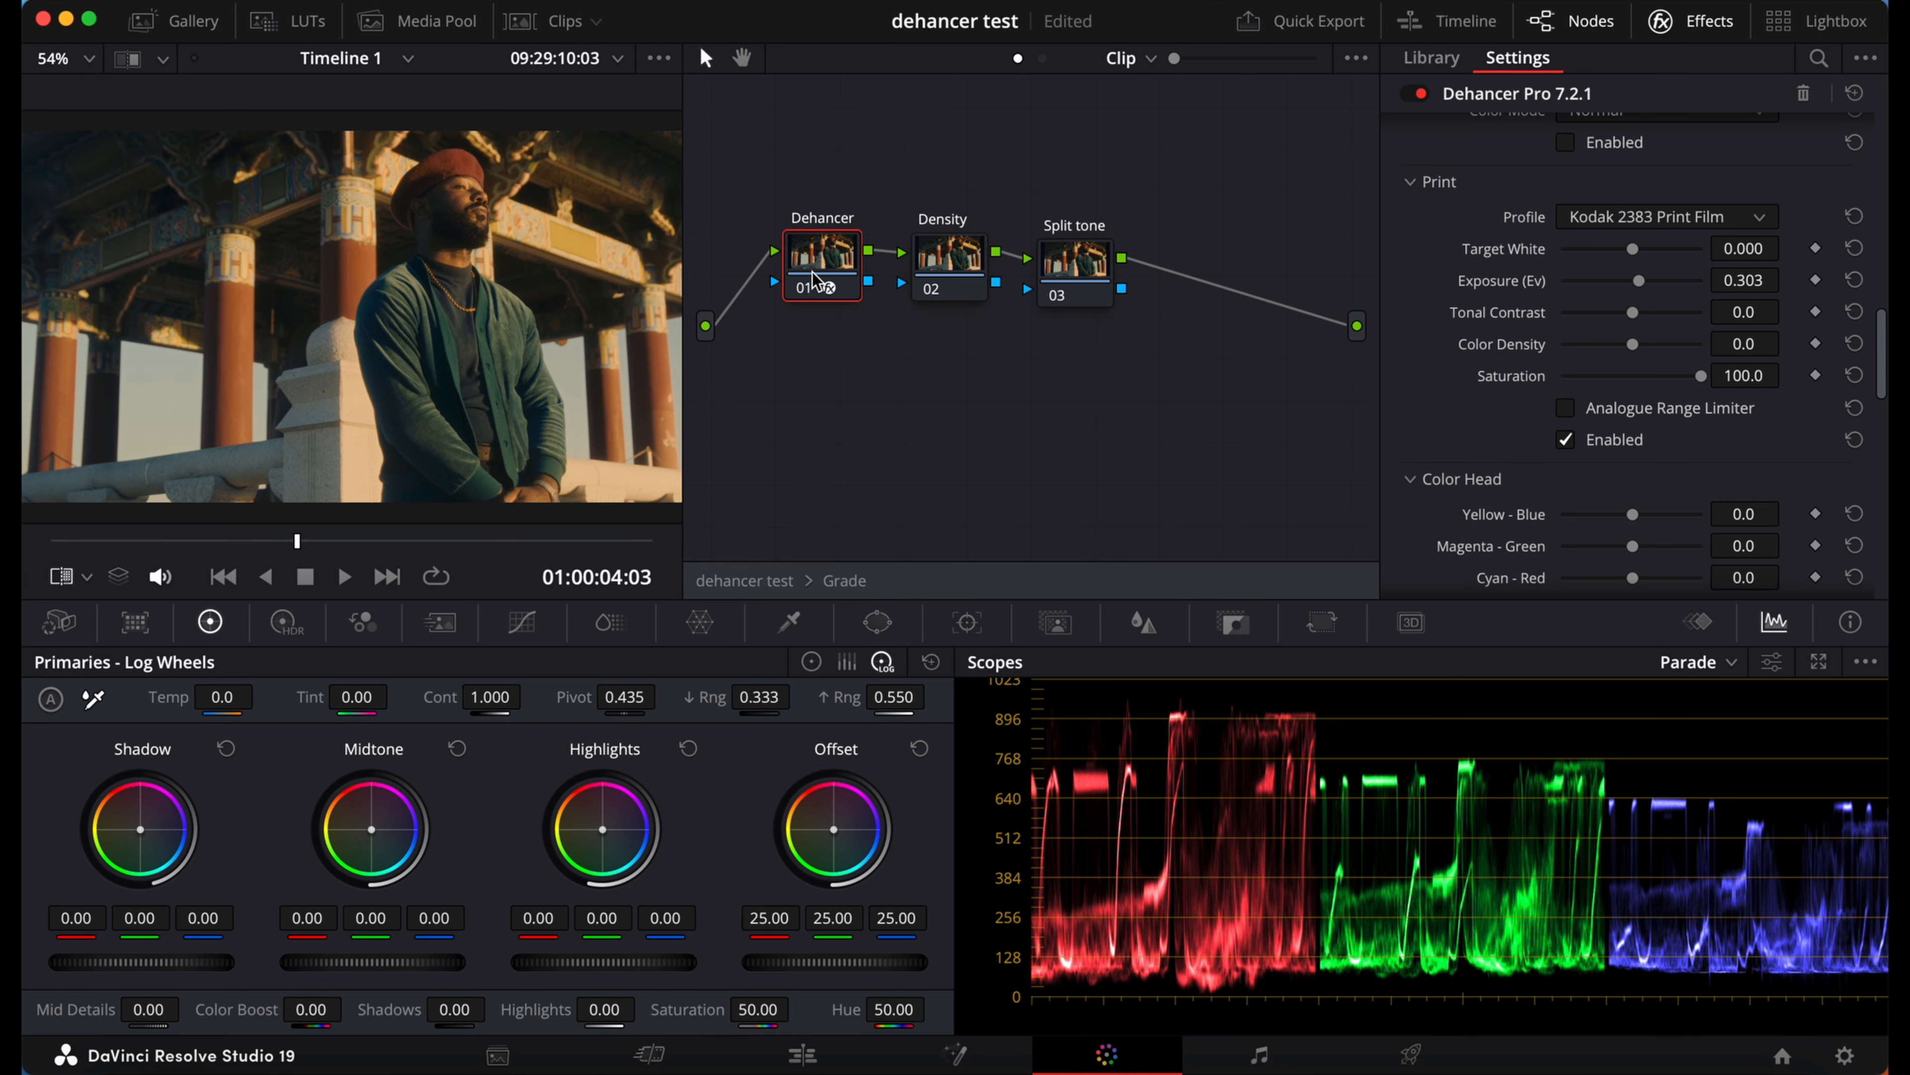
Step: Try a higher Color Density in the Dehancer Print settings and reset it
{"action": "scroll", "coordinate": [1531, 463], "scroll_direction": "down", "scroll_amount": 15}
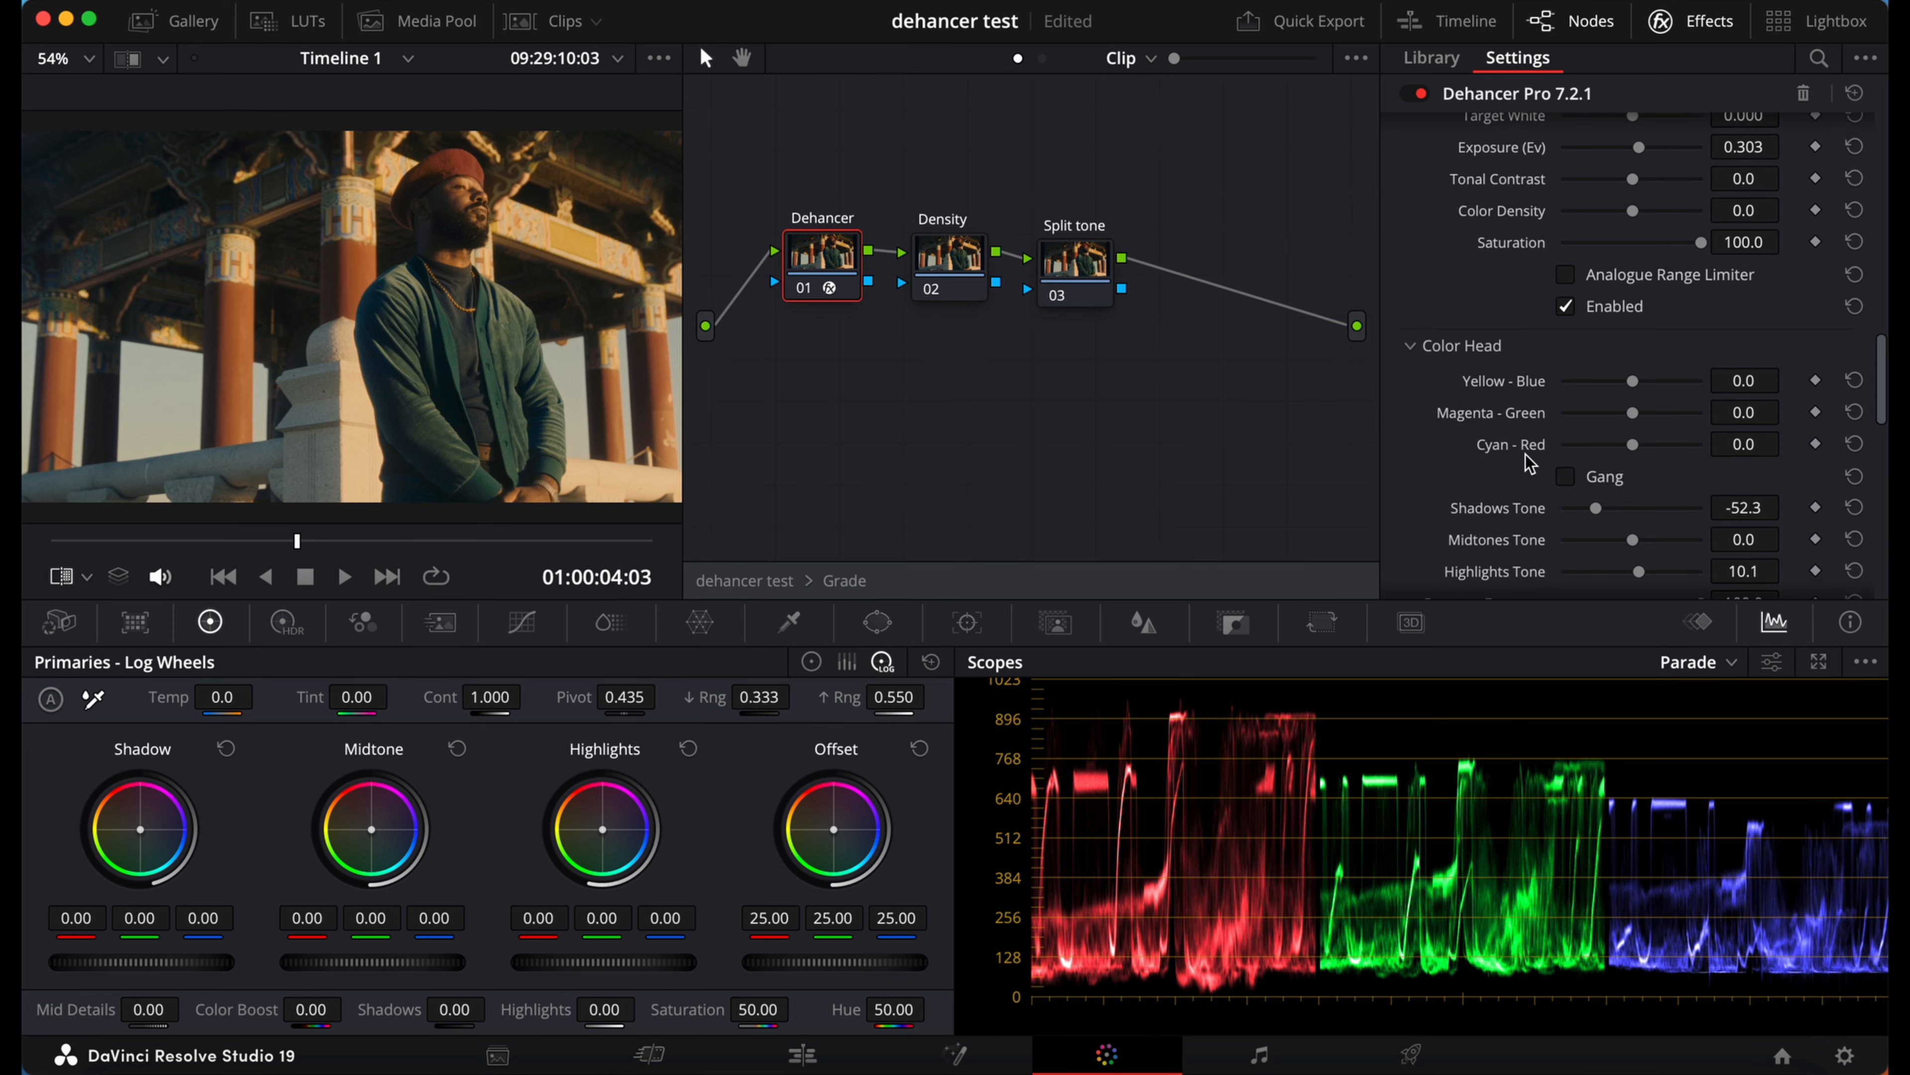
{"action": "scroll", "coordinate": [1531, 463], "scroll_direction": "down", "scroll_amount": 5}
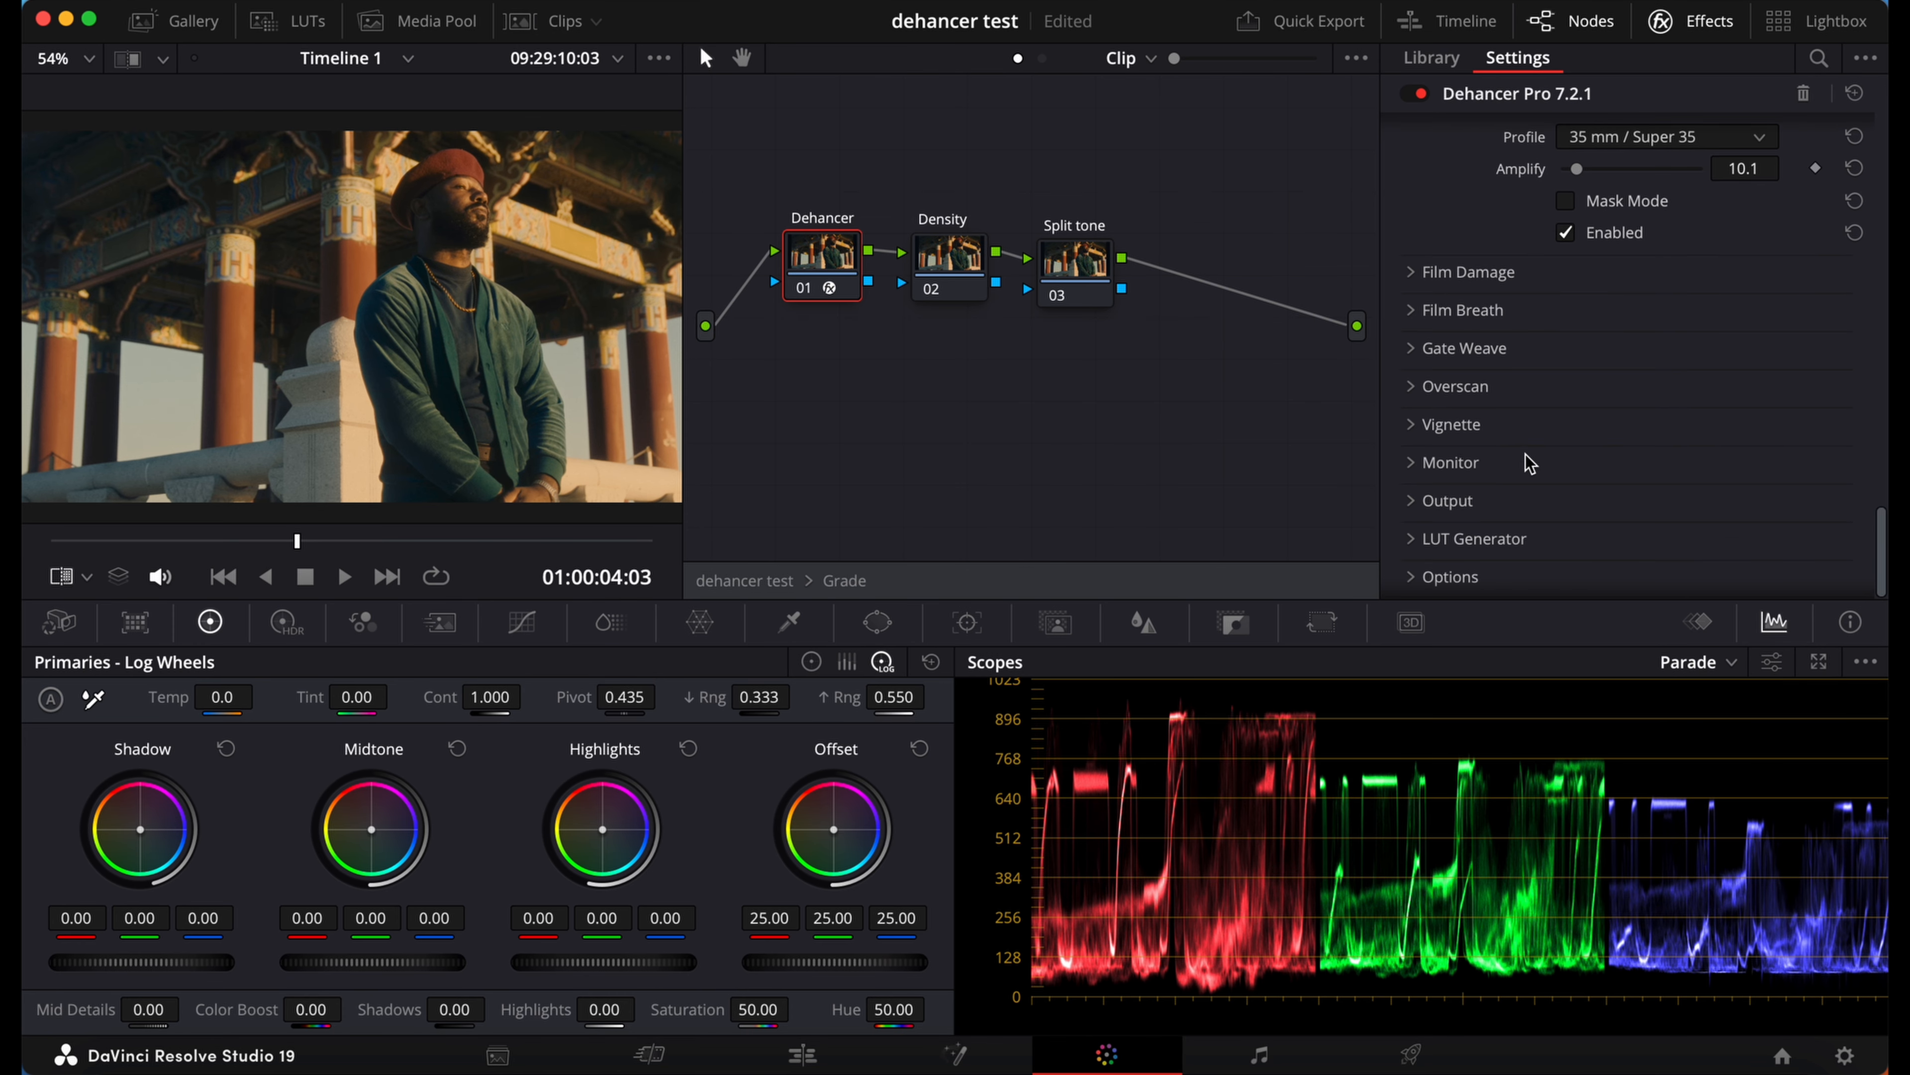
{"action": "scroll", "coordinate": [1580, 459], "scroll_direction": "up", "scroll_amount": 20}
{"action": "left_click_drag", "start_coordinate": [1634, 444], "coordinate": [1675, 446]}
{"action": "left_click", "coordinate": [1856, 444]}
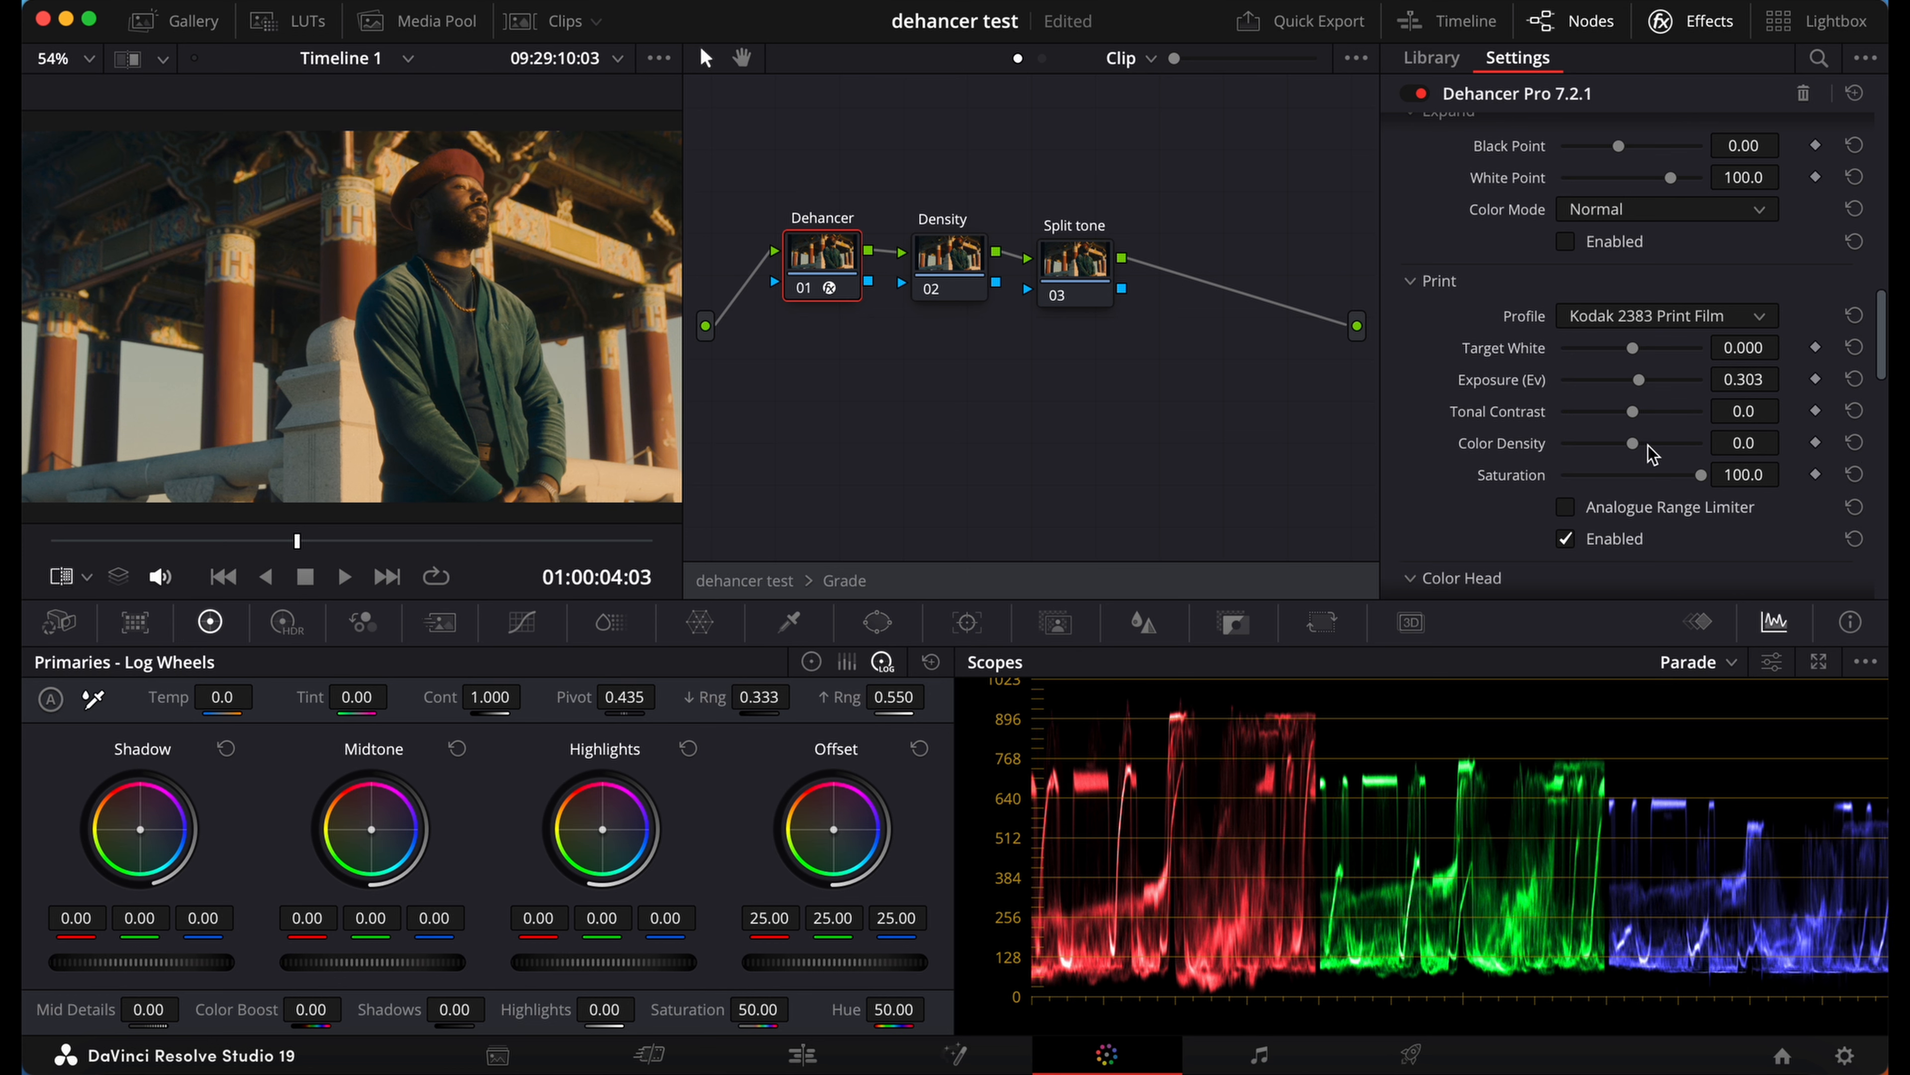
Step: On the Density node, raise the overall ColorSlice density to 0.06
{"action": "left_click", "coordinate": [968, 263]}
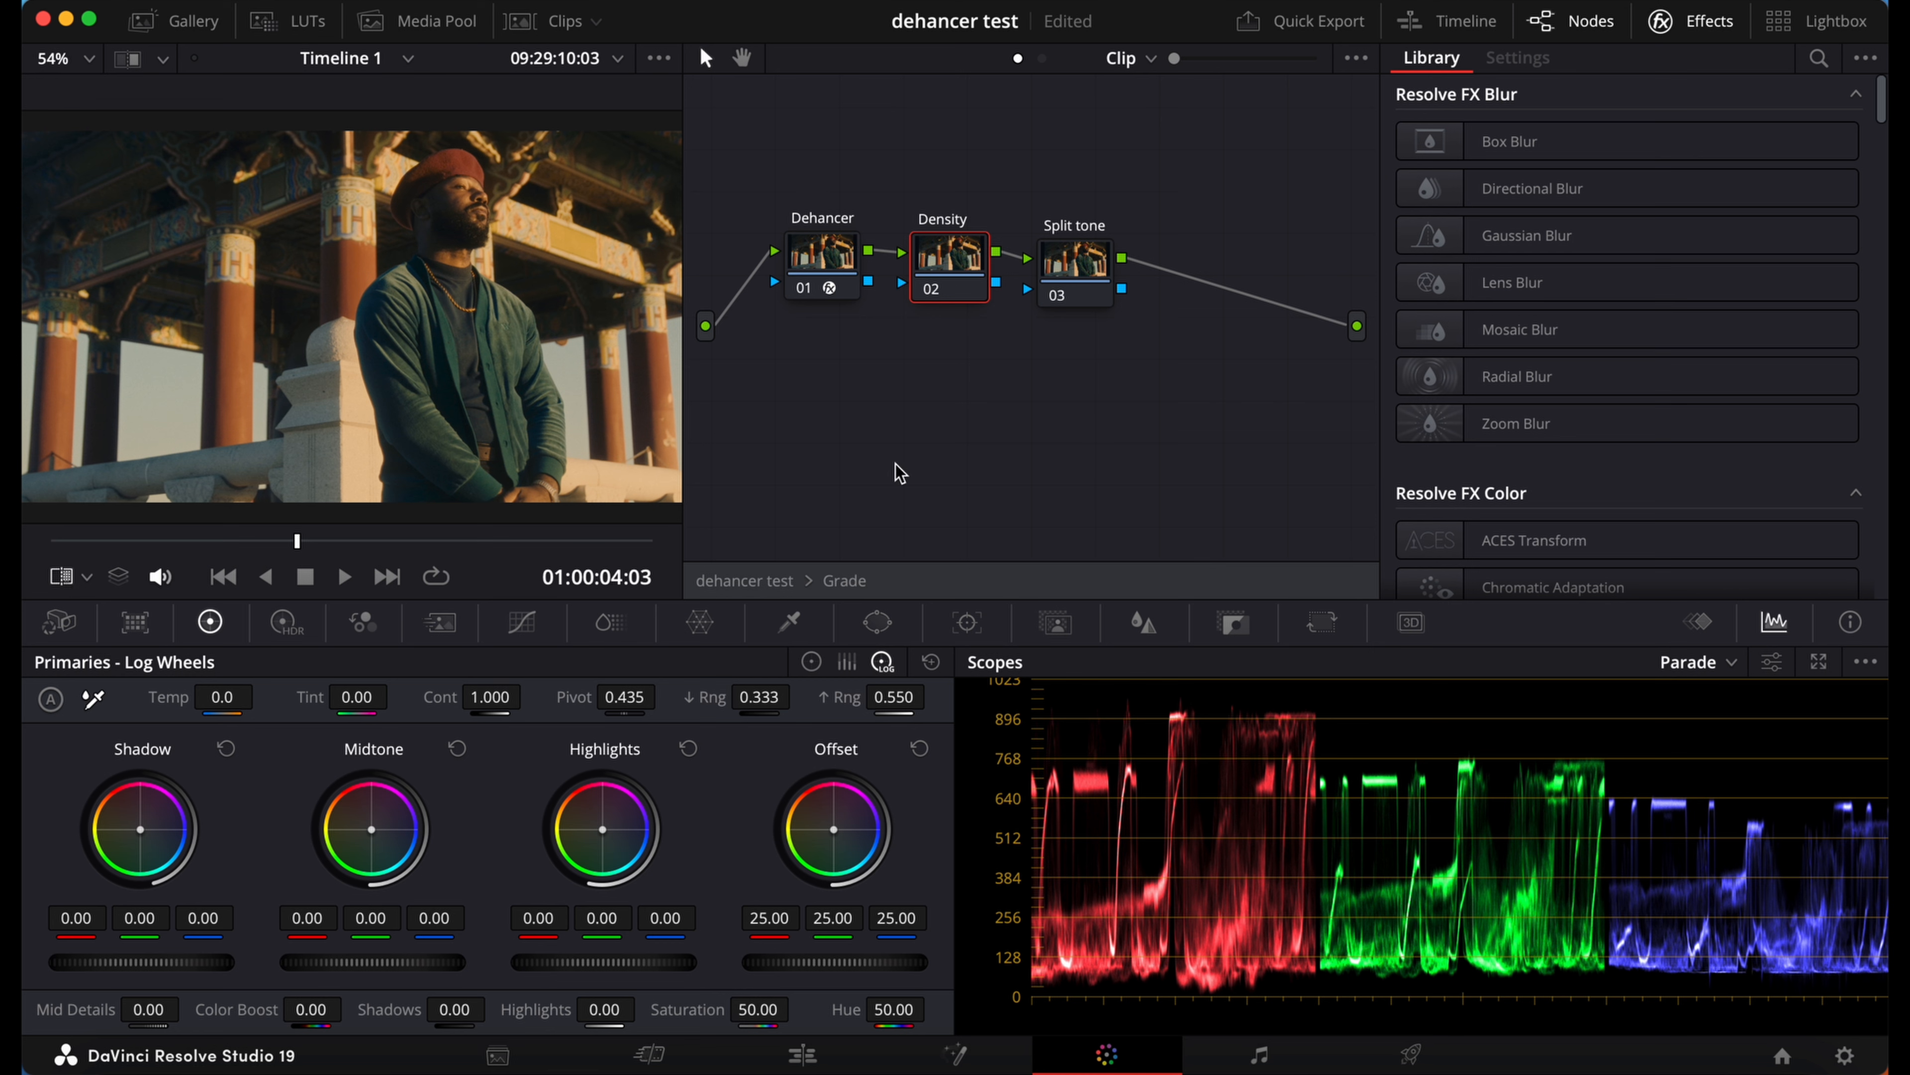
{"action": "left_click", "coordinate": [611, 623]}
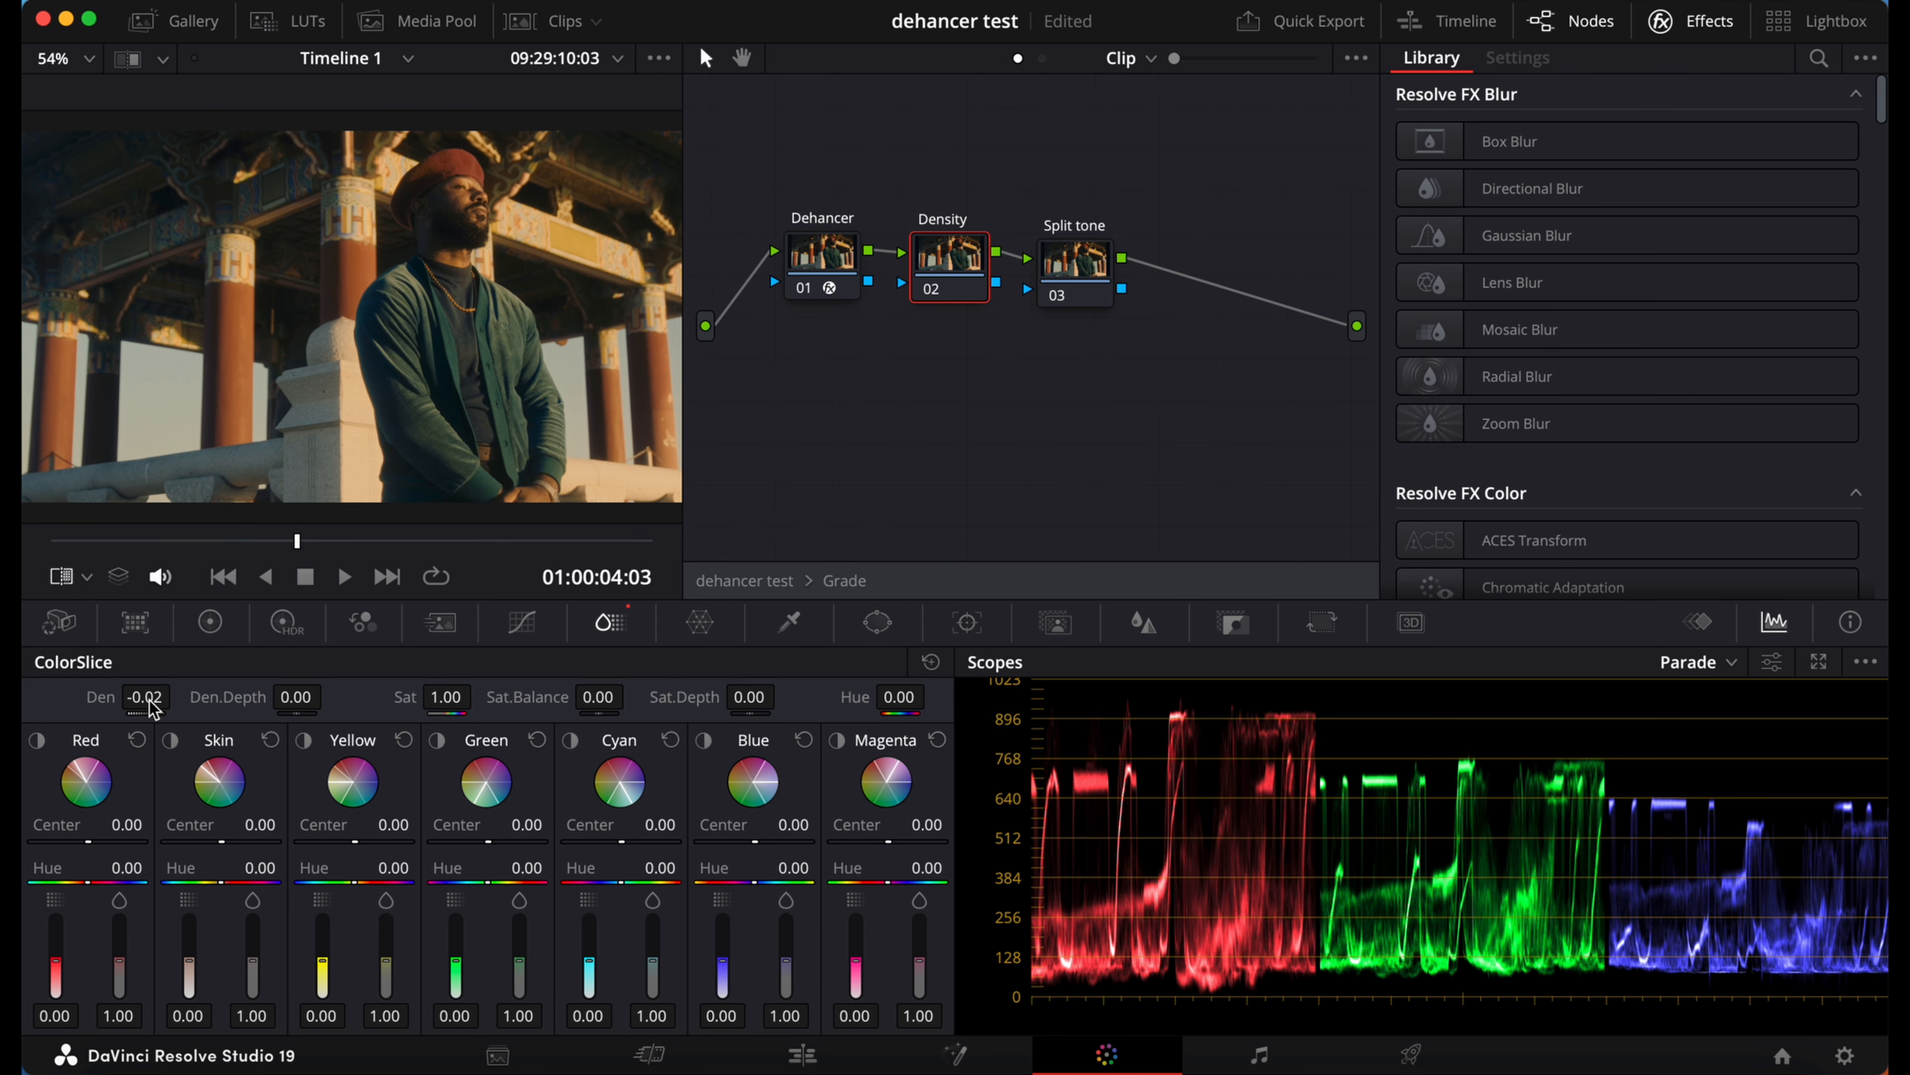
{"action": "left_click_drag", "start_coordinate": [153, 703], "coordinate": [169, 705]}
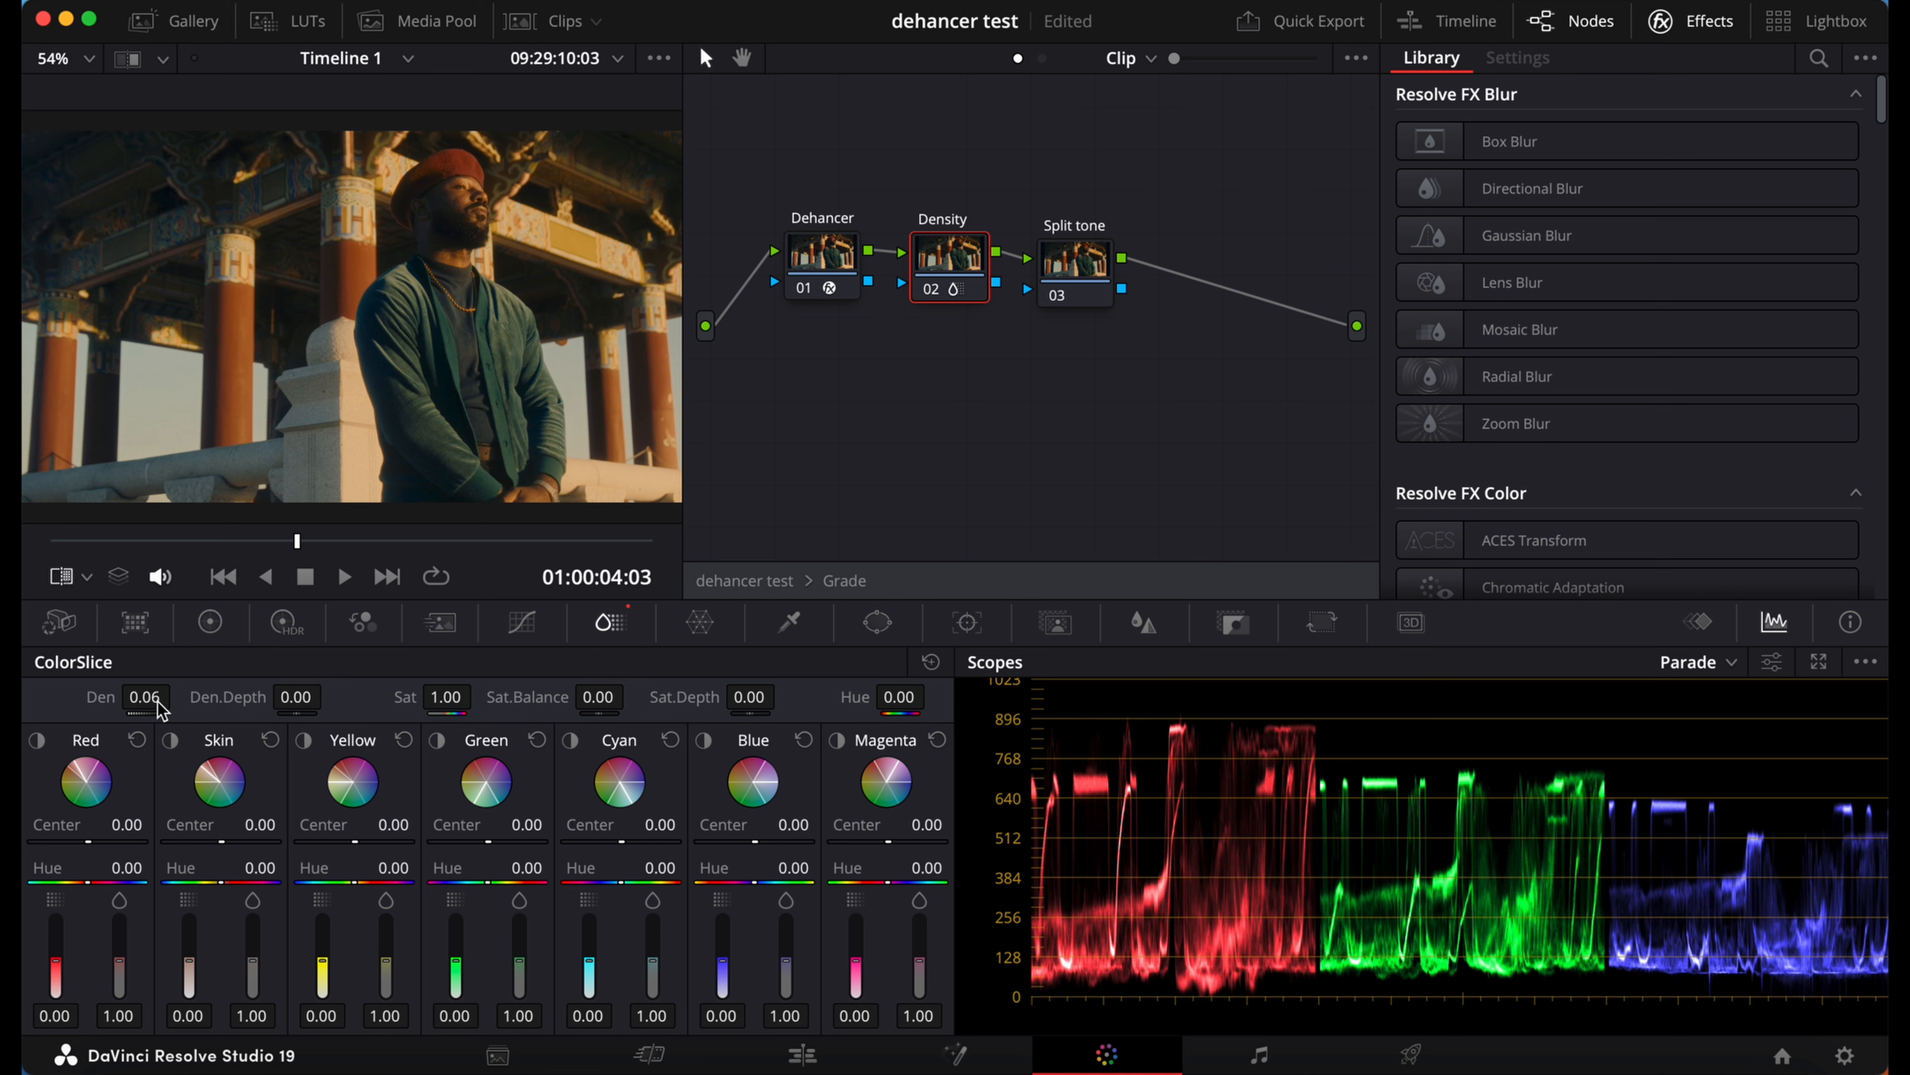
Step: Compare the frame with the Density node off and on, leaving the node enabled
{"action": "key", "text": "super+d"}
{"action": "key", "text": "super+d"}
{"action": "key", "text": "super+d"}
{"action": "key", "text": "super+d"}
{"action": "key", "text": "super+d"}
{"action": "key", "text": "super+d"}
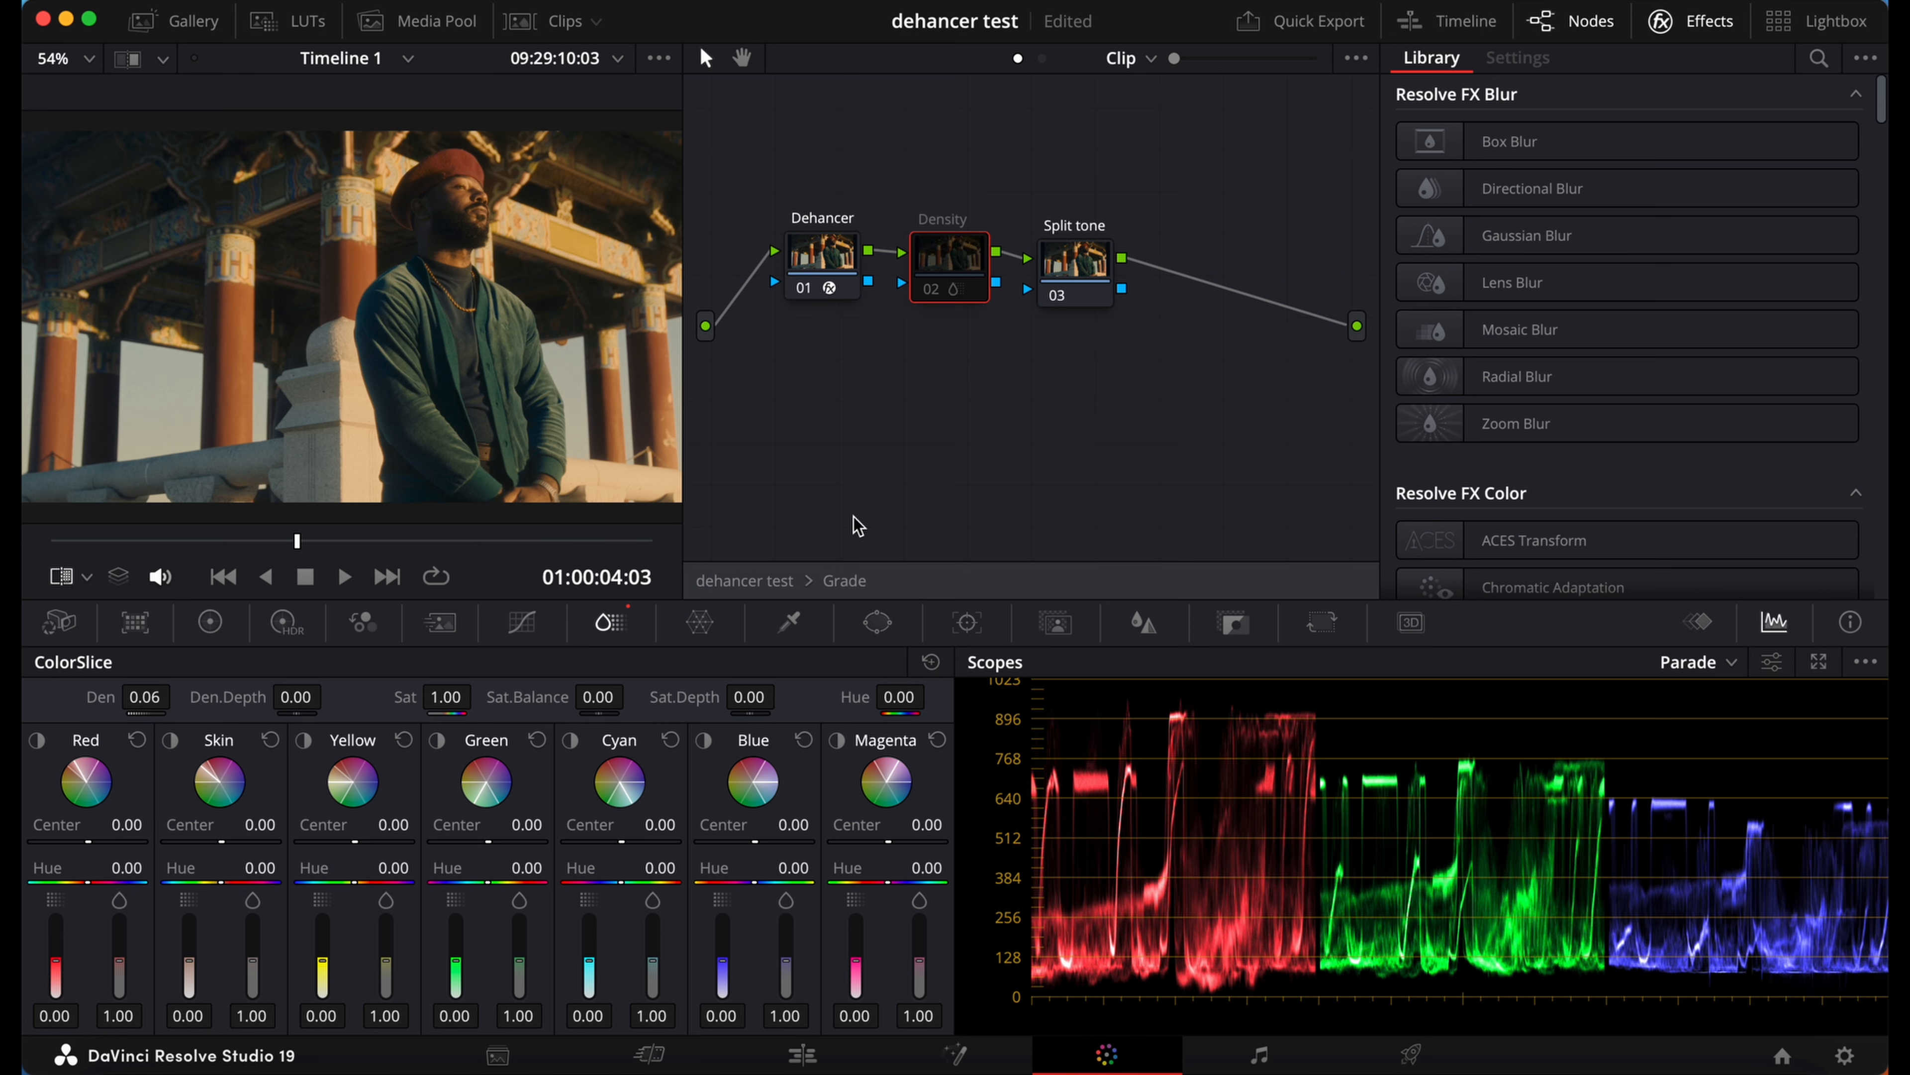
{"action": "key", "text": "super+d"}
{"action": "key", "text": "super+d"}
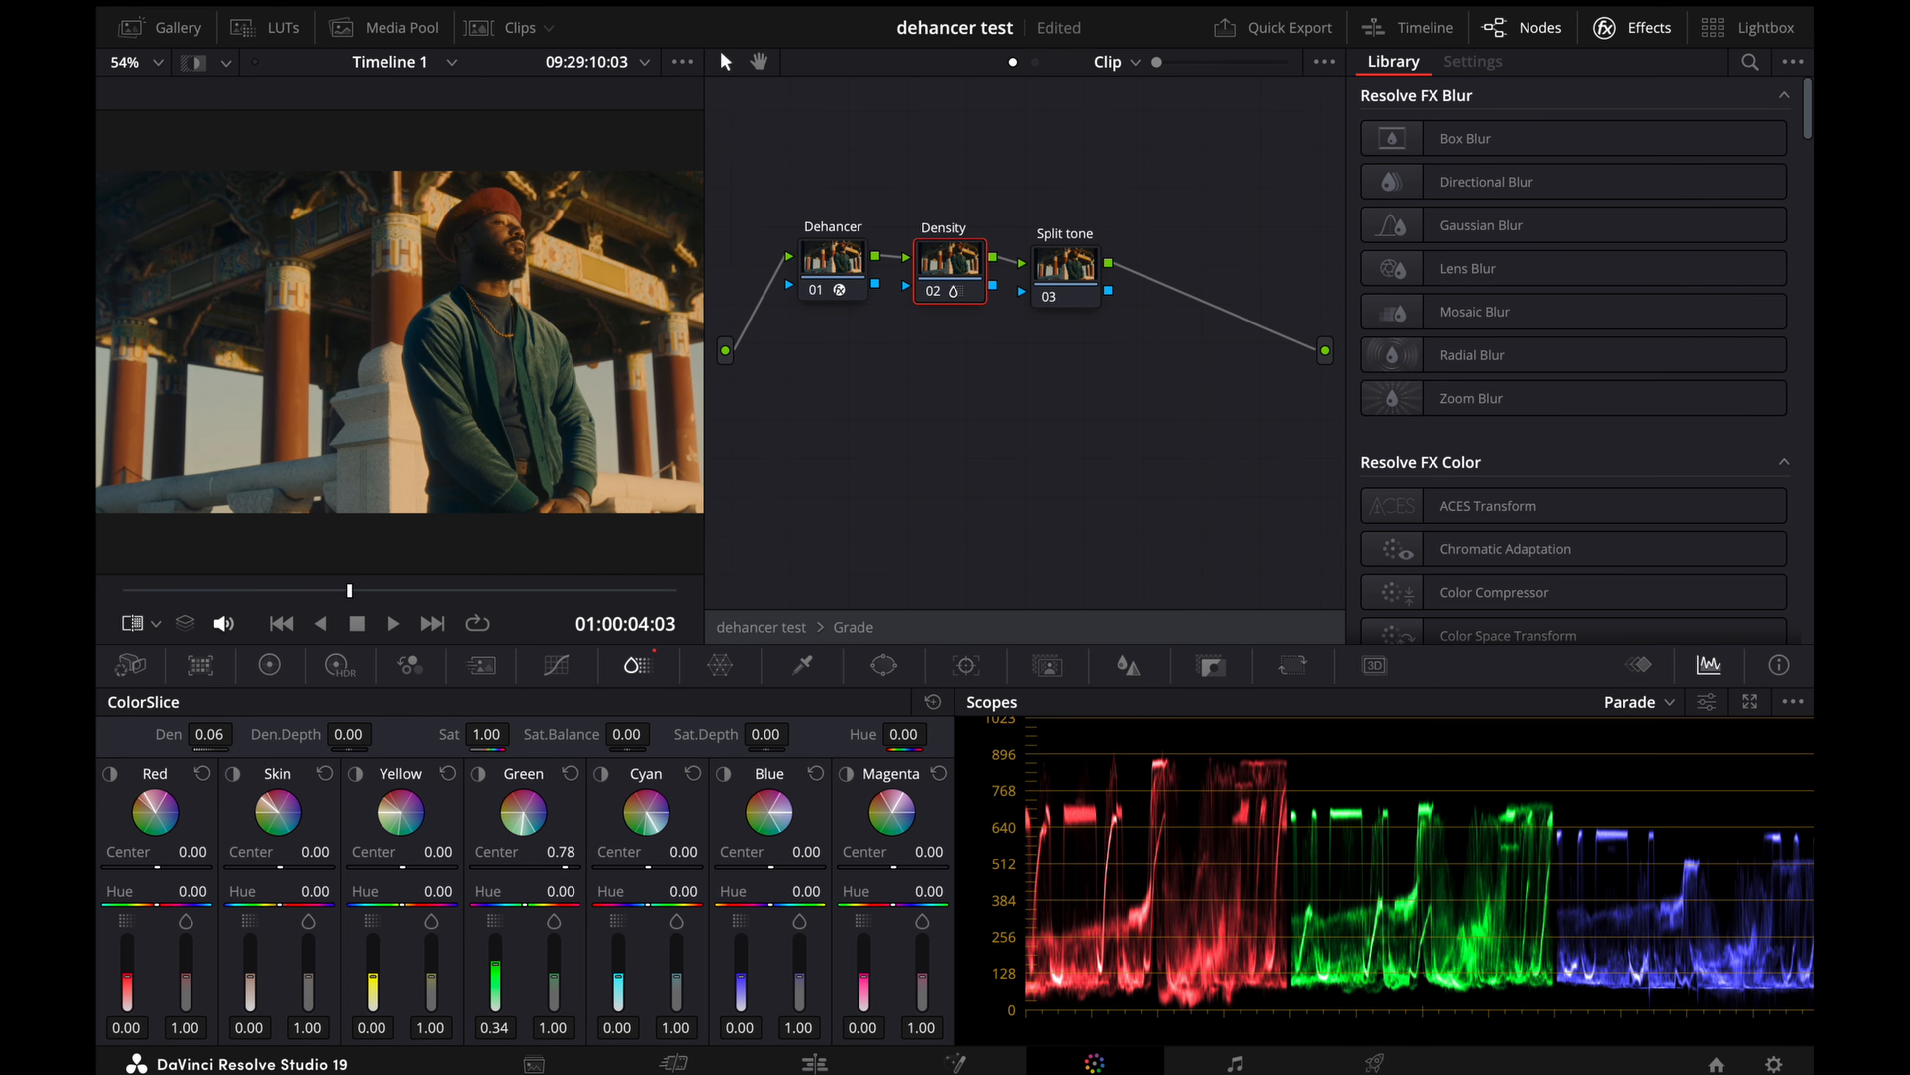
Step: Set the green slice's density to 0.44 and its saturation to 1.09
{"action": "left_click_drag", "start_coordinate": [496, 963], "coordinate": [554, 975]}
Step: Isolate the red slice to set its Center to 1.00, and set its Hue to 0.17, density to 0.18 and saturation to 1.02
{"action": "left_click", "coordinate": [112, 774]}
{"action": "left_click", "coordinate": [111, 774]}
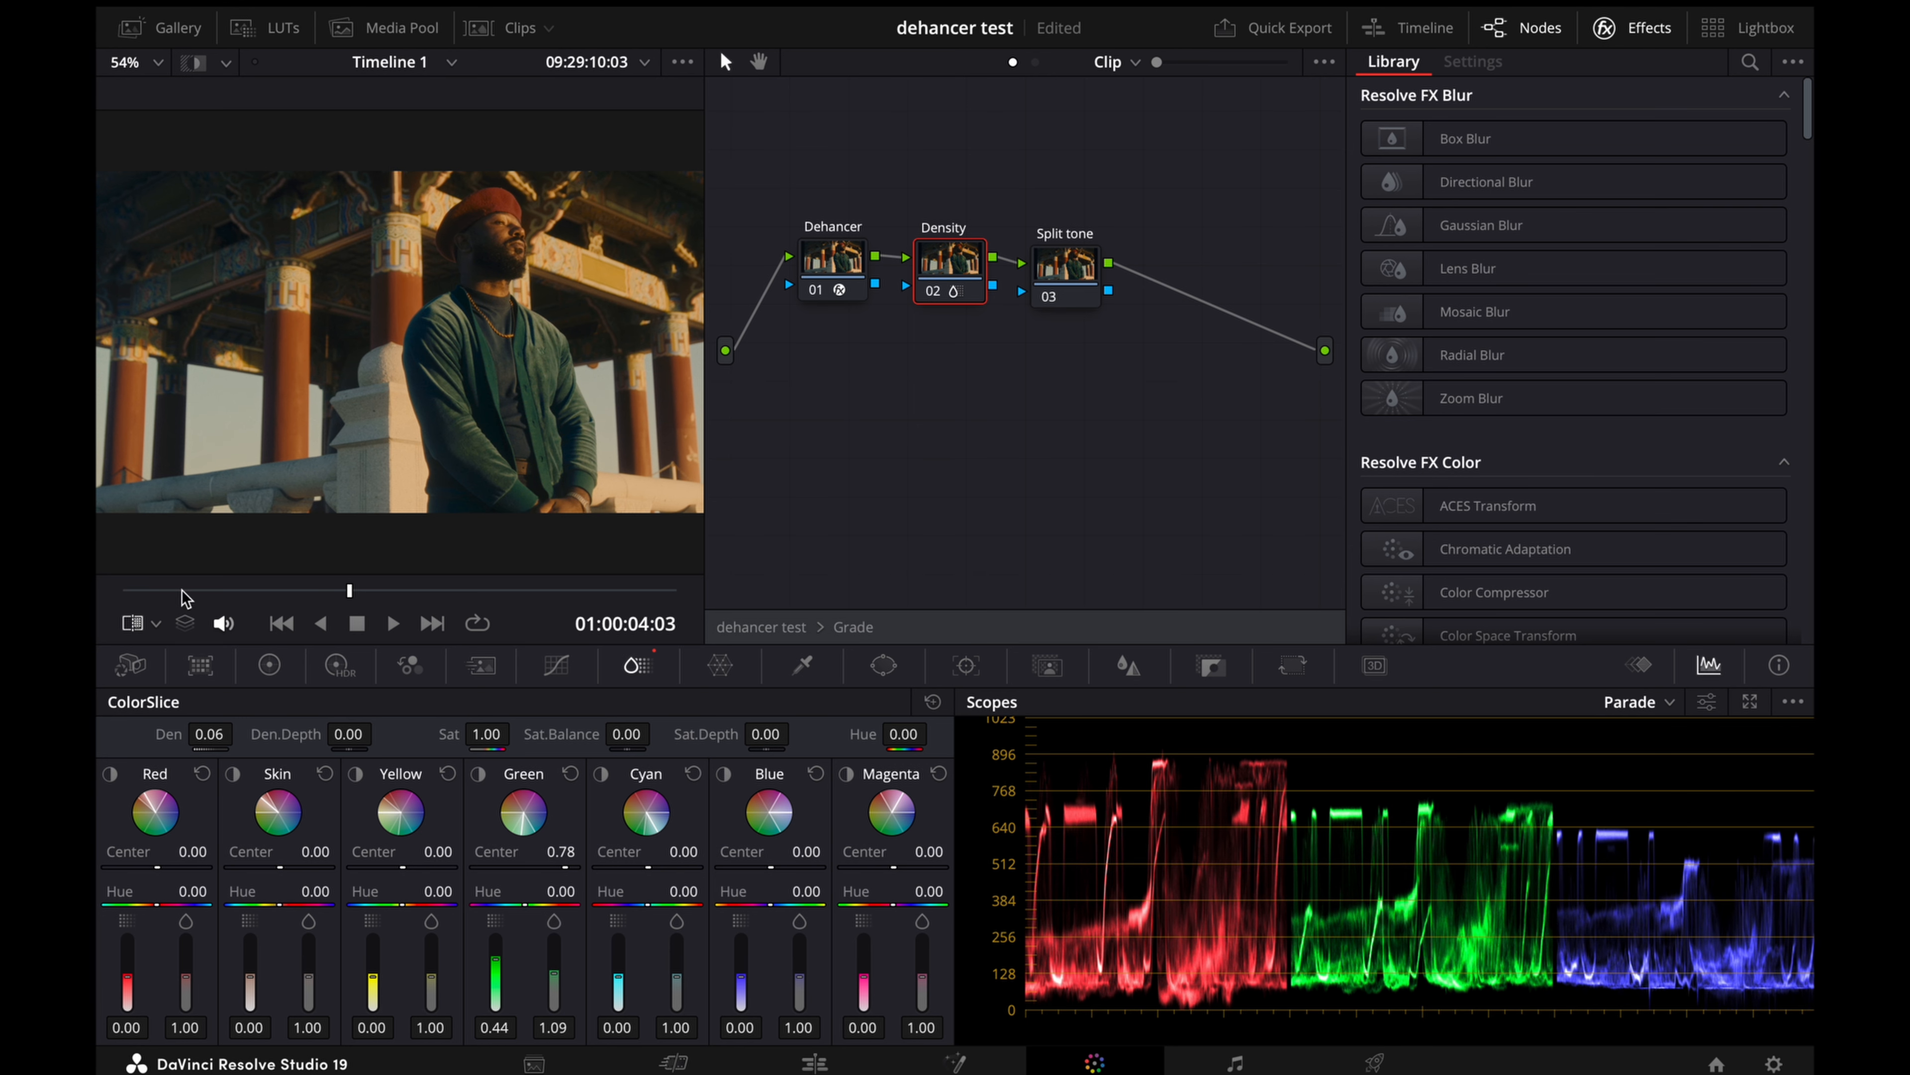
{"action": "left_click", "coordinate": [204, 63]}
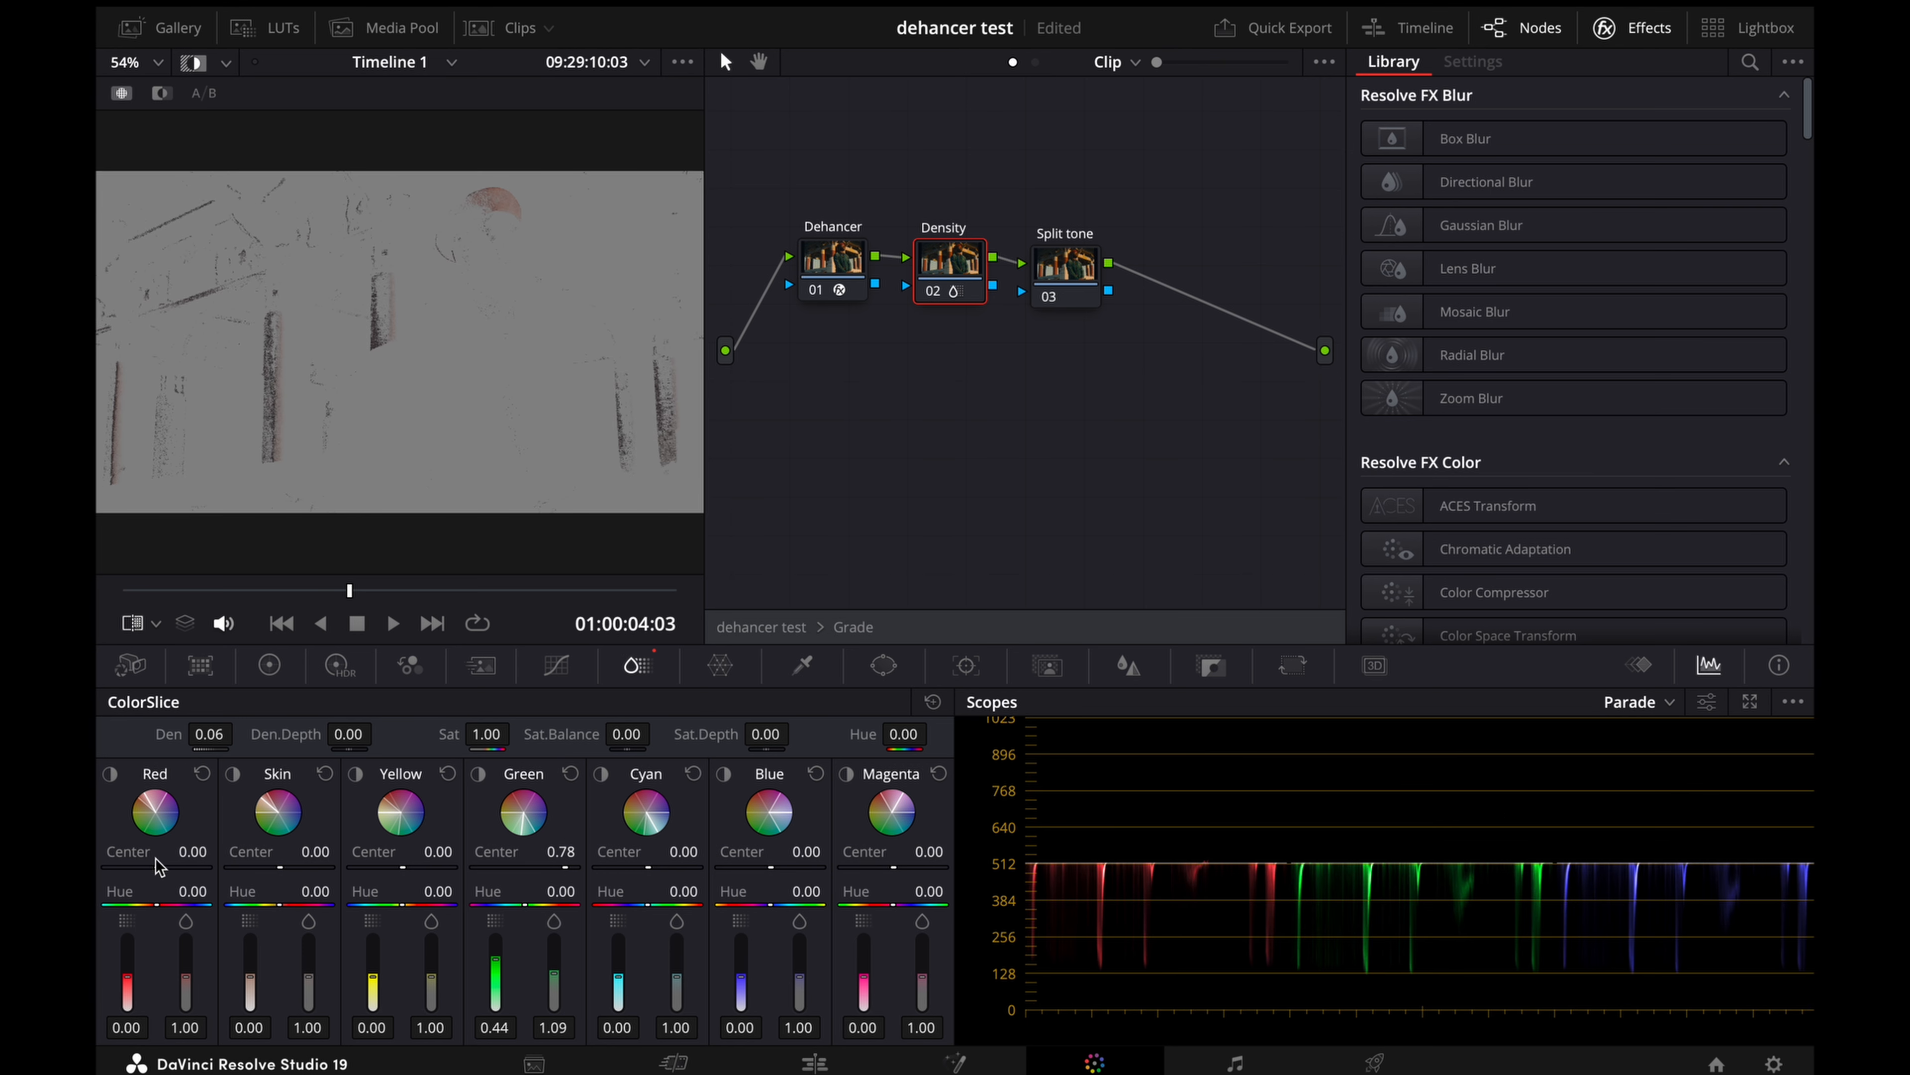
{"action": "left_click_drag", "start_coordinate": [151, 867], "coordinate": [209, 868]}
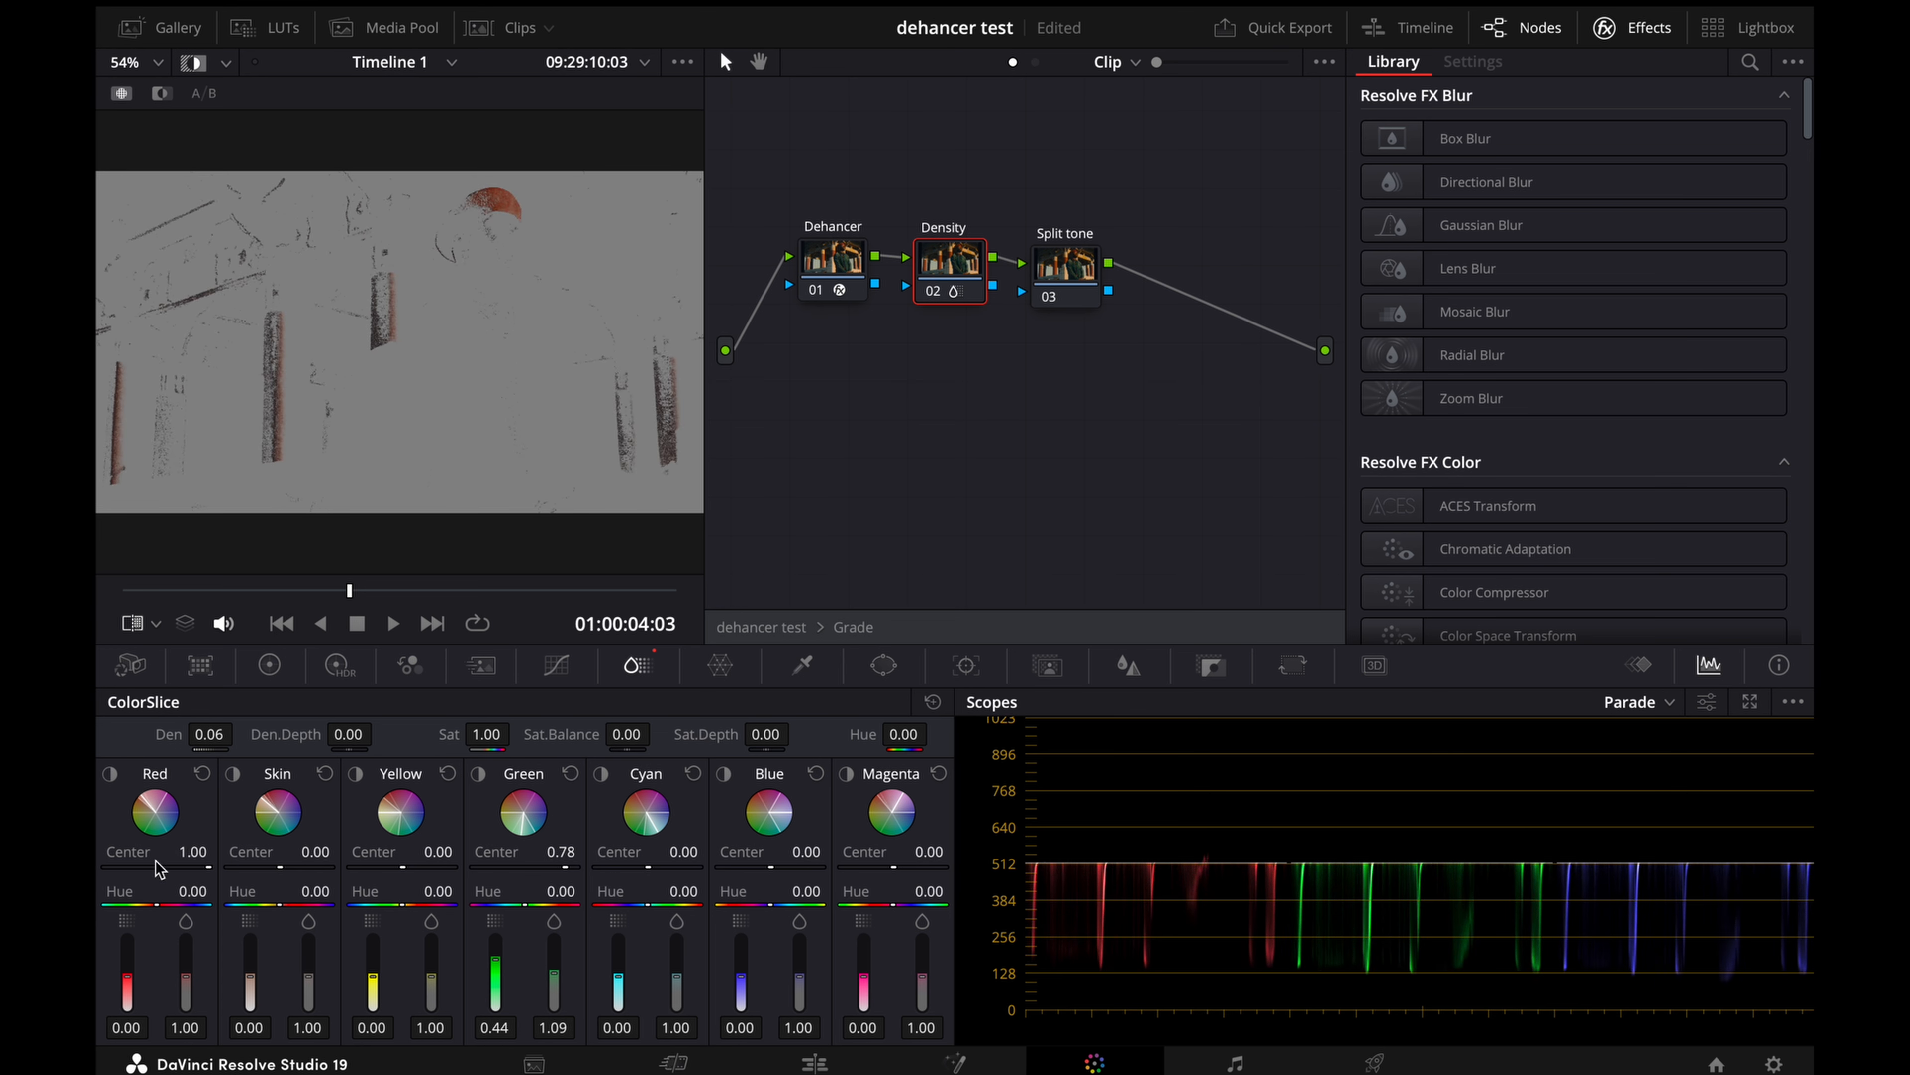
{"action": "left_click", "coordinate": [186, 66]}
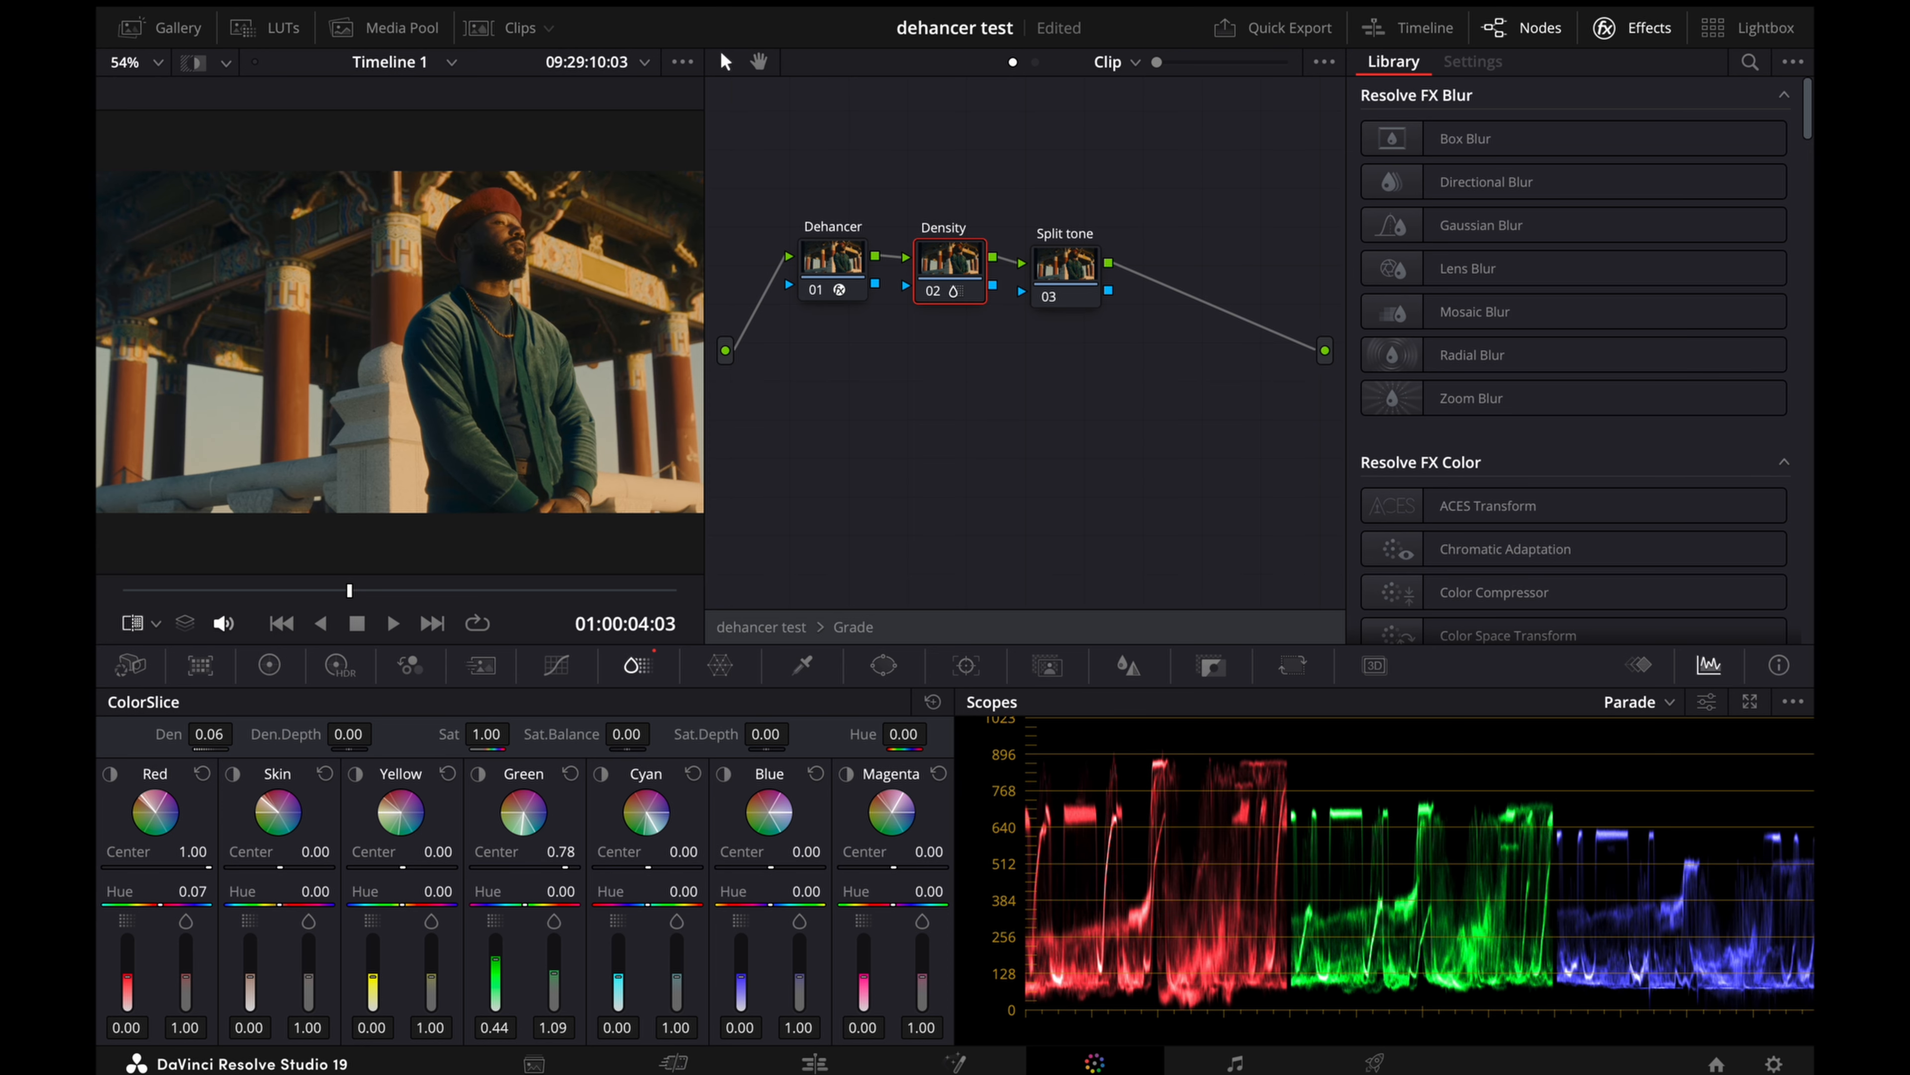
{"action": "left_click_drag", "start_coordinate": [164, 905], "coordinate": [167, 905]}
{"action": "left_click_drag", "start_coordinate": [127, 977], "coordinate": [186, 975]}
Step: Check the skin slice in highlight view, shift its Center to -0.22 and restore the normal view
{"action": "left_click", "coordinate": [233, 774]}
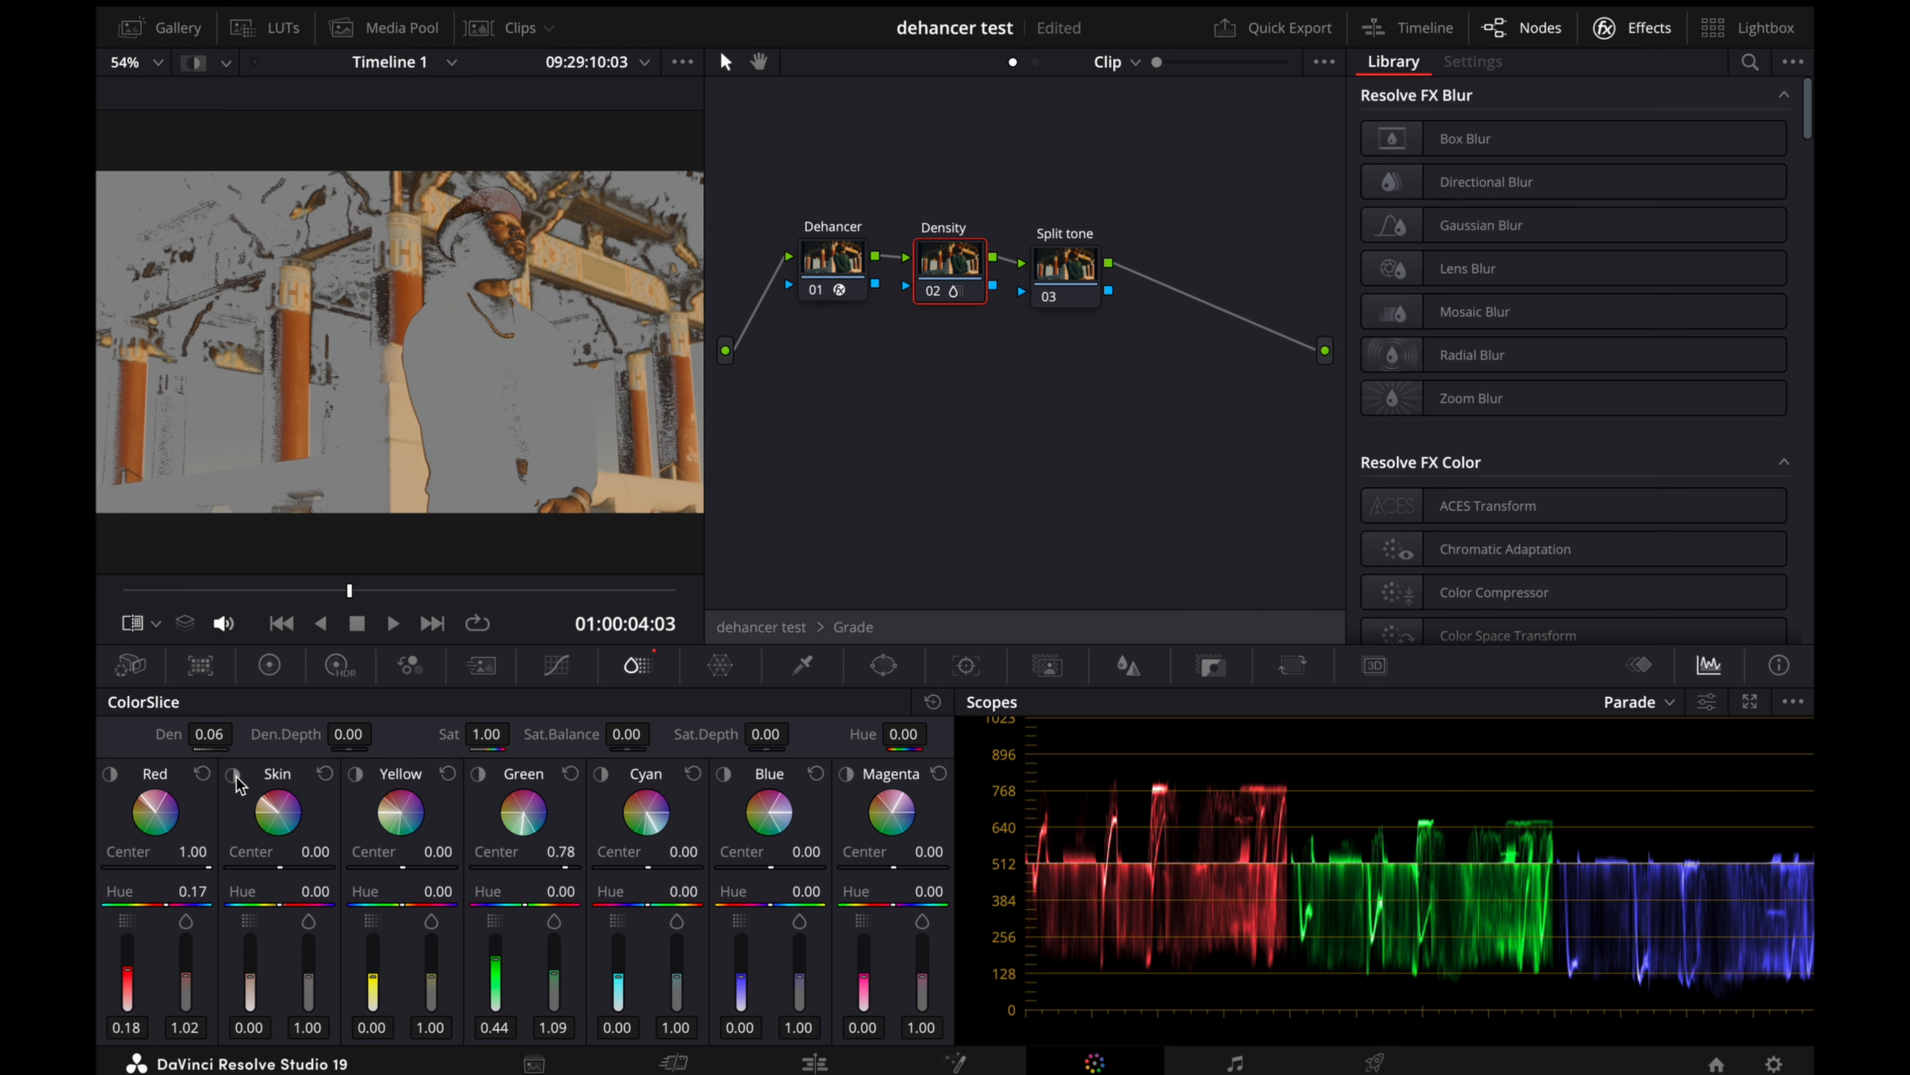
{"action": "left_click", "coordinate": [235, 777]}
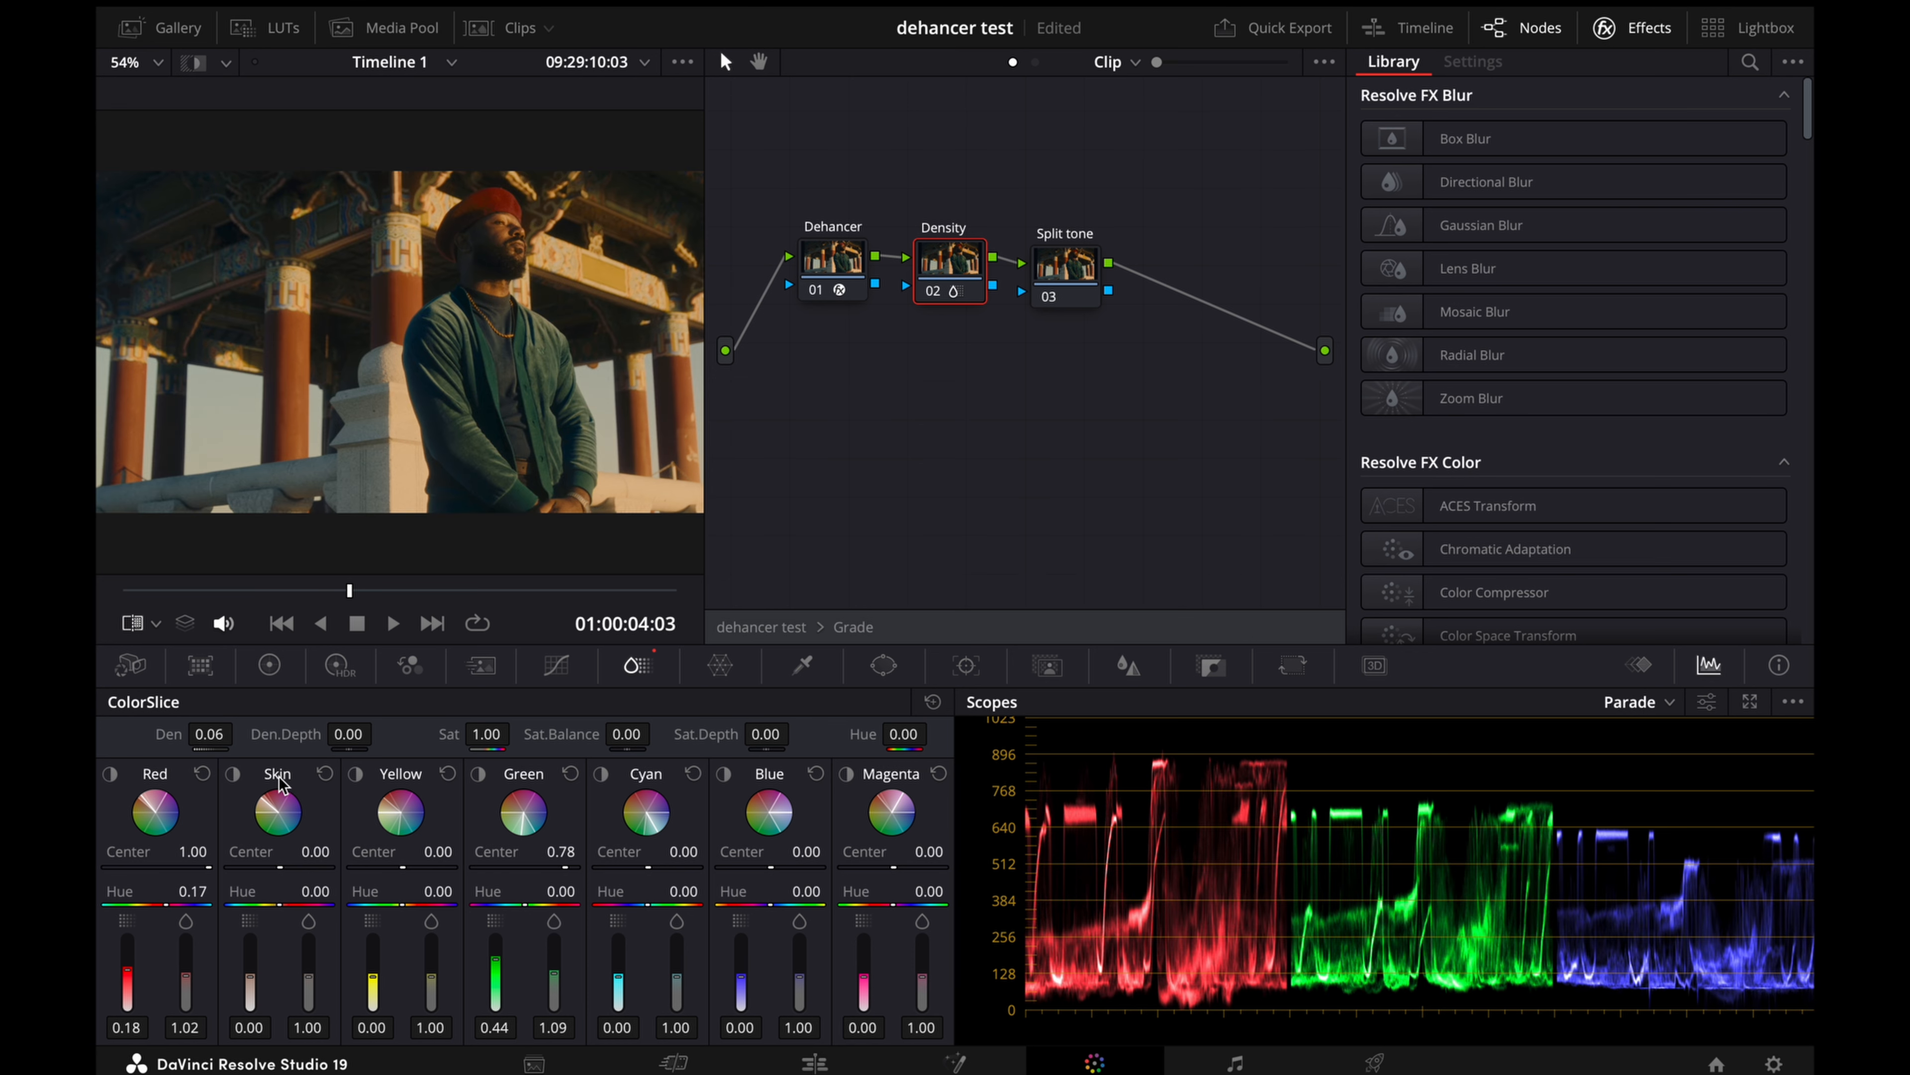
{"action": "left_click", "coordinate": [234, 774]}
{"action": "left_click", "coordinate": [234, 774]}
{"action": "left_click", "coordinate": [232, 775]}
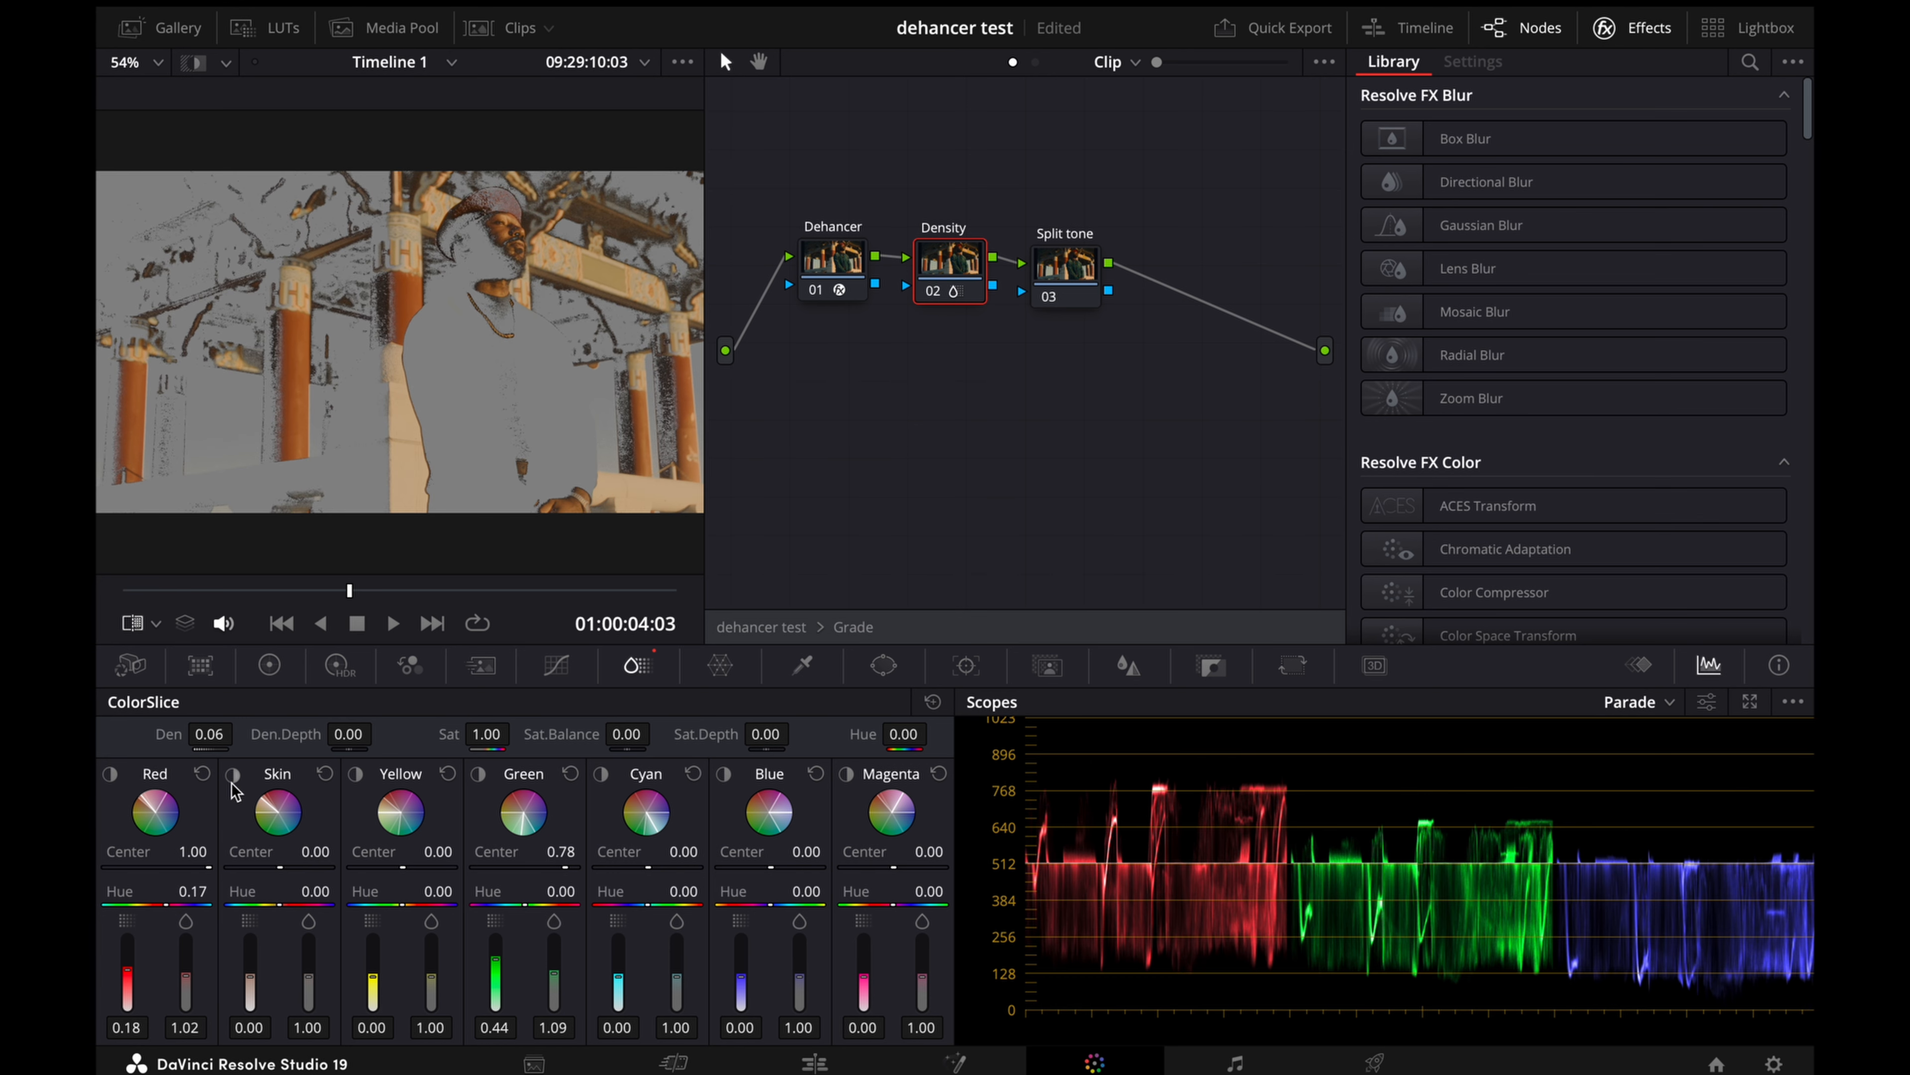
{"action": "left_click", "coordinate": [233, 779]}
{"action": "left_click", "coordinate": [194, 64]}
{"action": "mouse_move", "coordinate": [281, 868]}
{"action": "left_mouse_down"}
{"action": "mouse_move", "coordinate": [309, 867]}
{"action": "mouse_move", "coordinate": [268, 867]}
{"action": "left_mouse_up"}
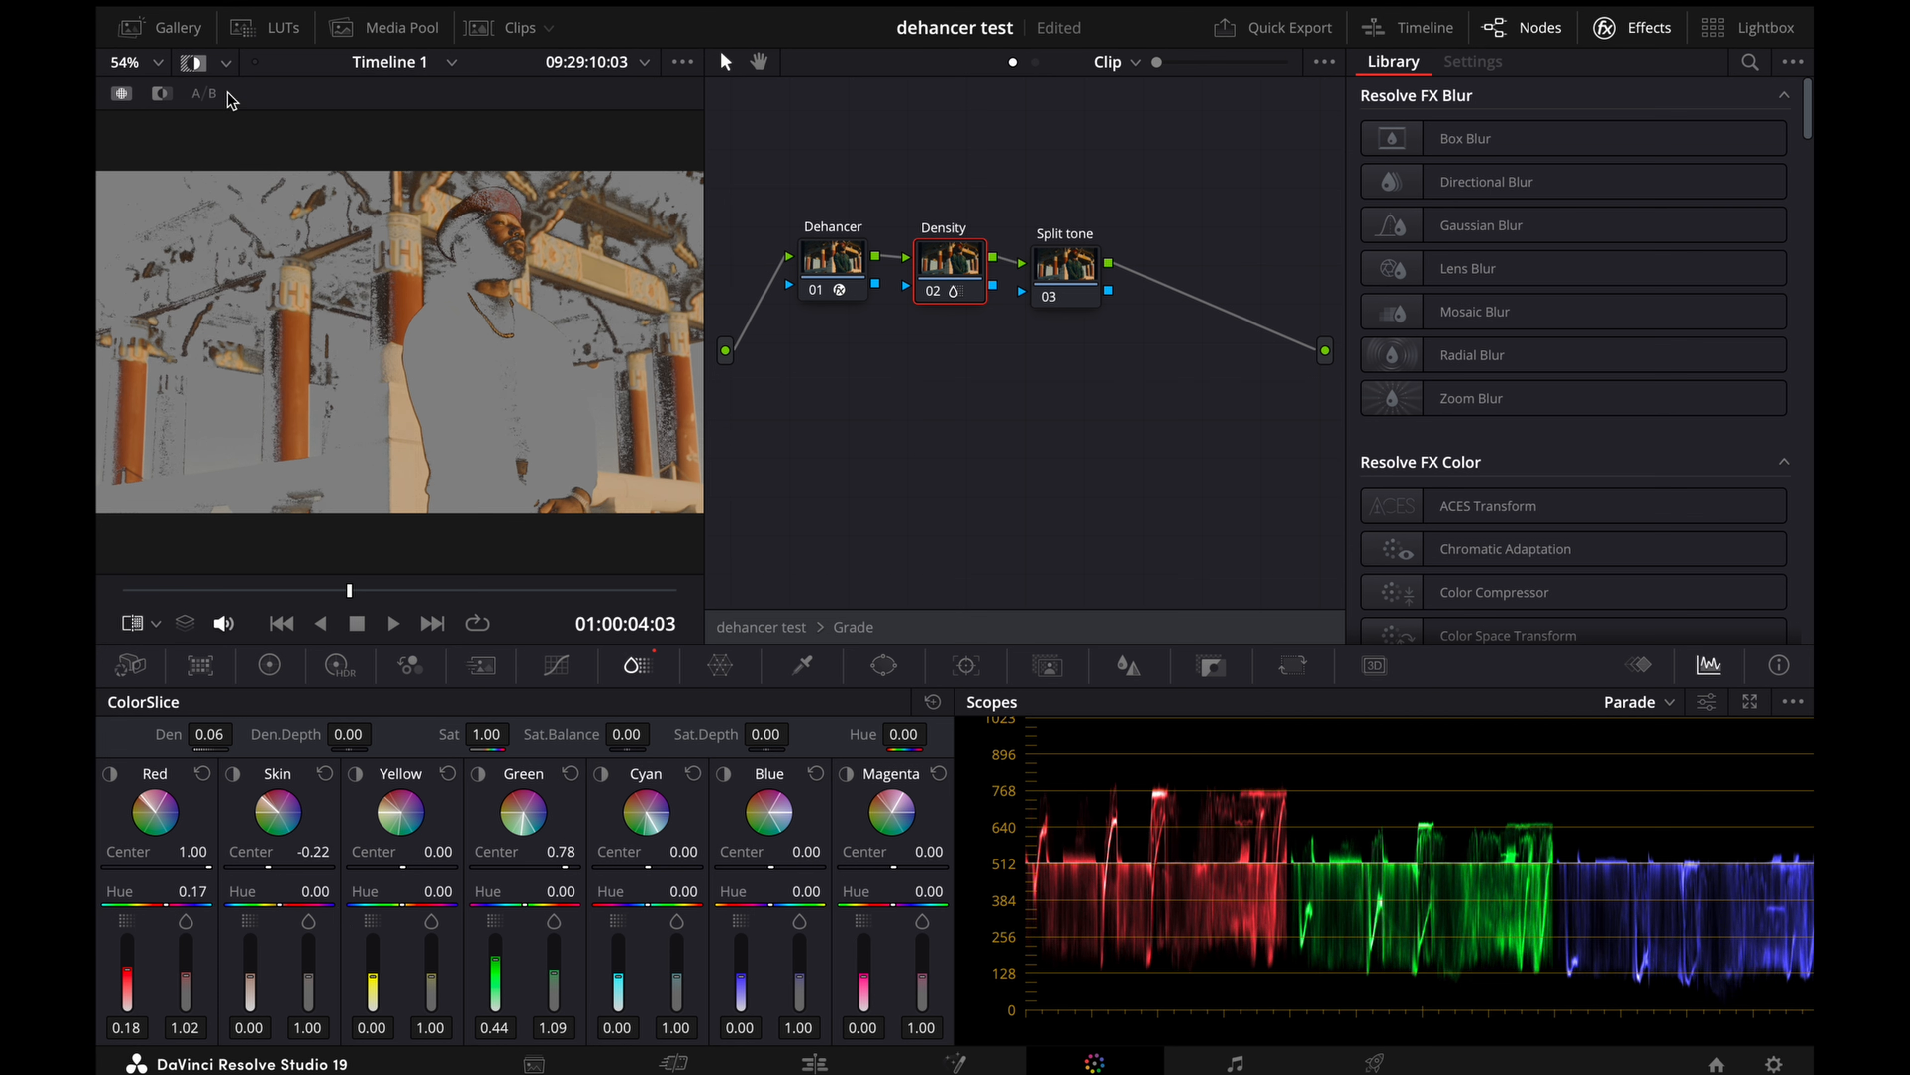
{"action": "left_click", "coordinate": [192, 62]}
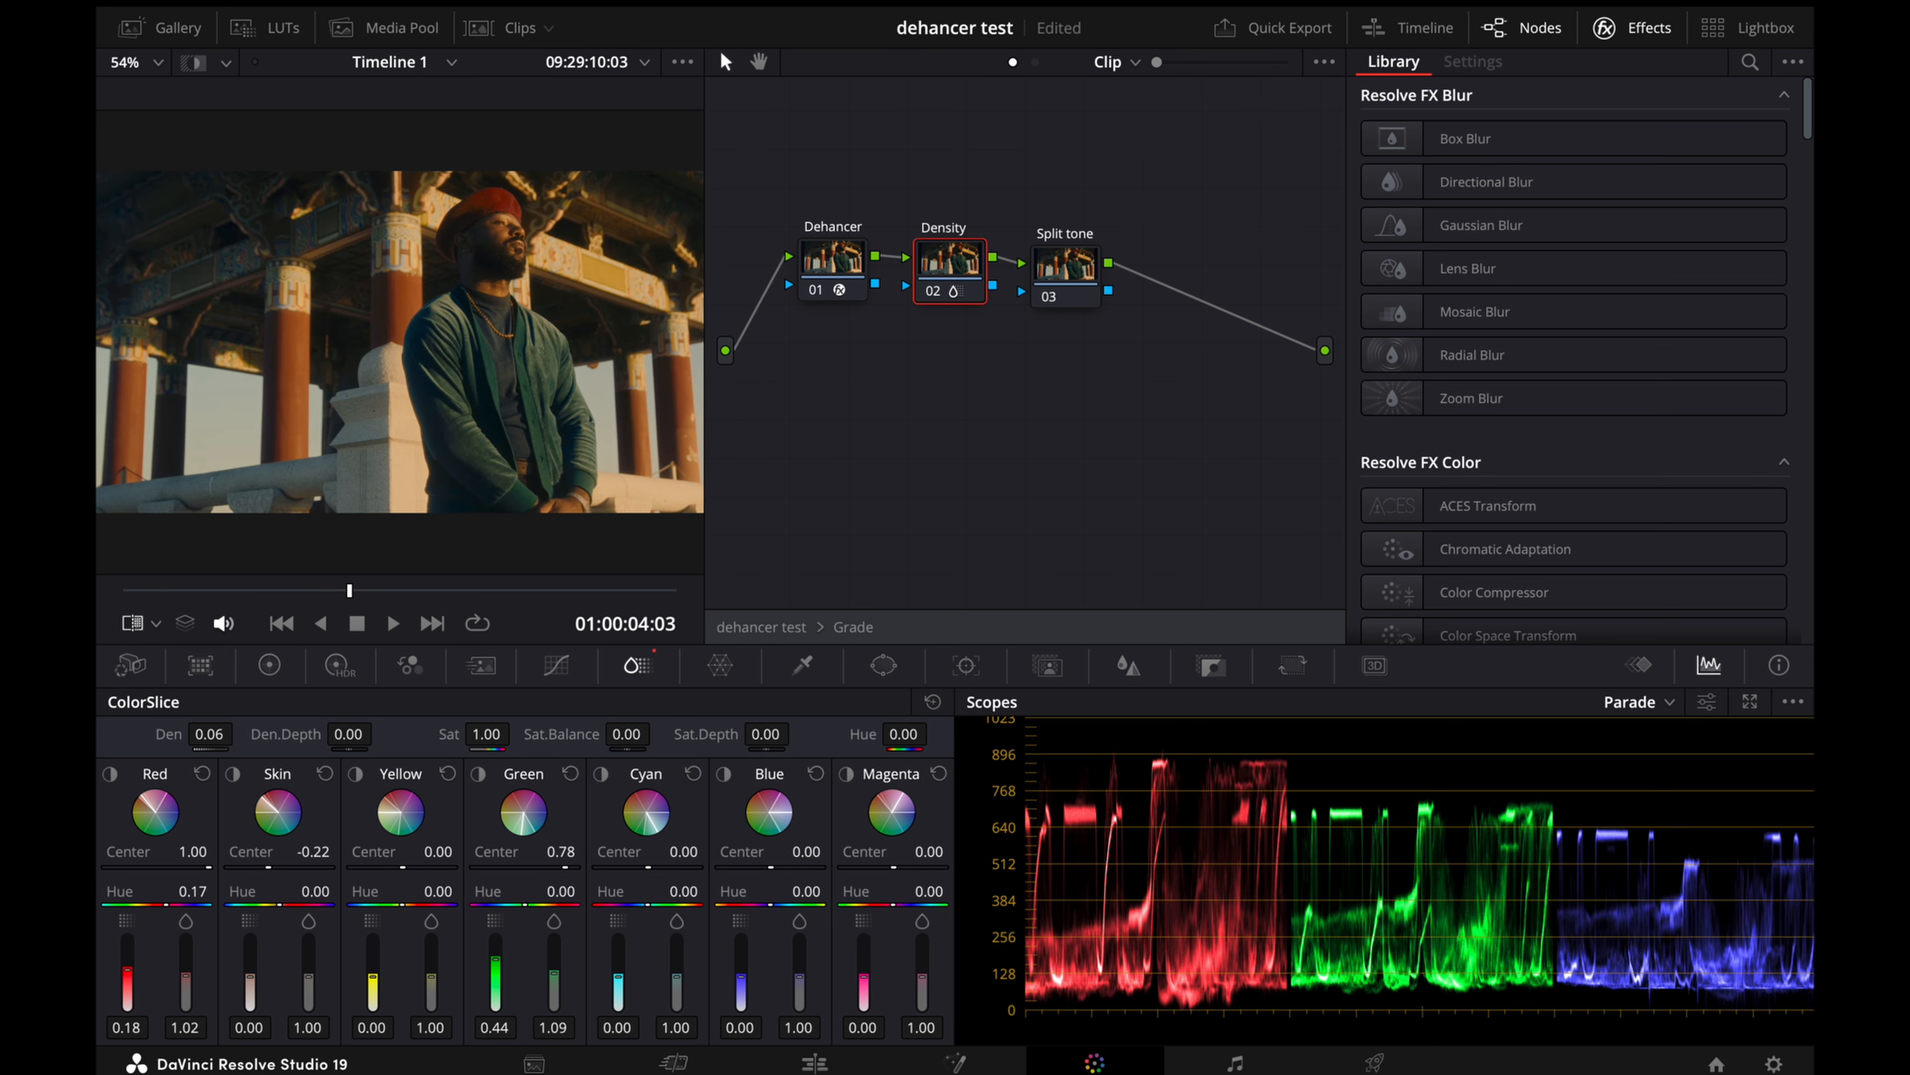
Step: Set the skin slice's density to 0.06 and its saturation to 1.12
{"action": "left_click_drag", "start_coordinate": [250, 976], "coordinate": [250, 974]}
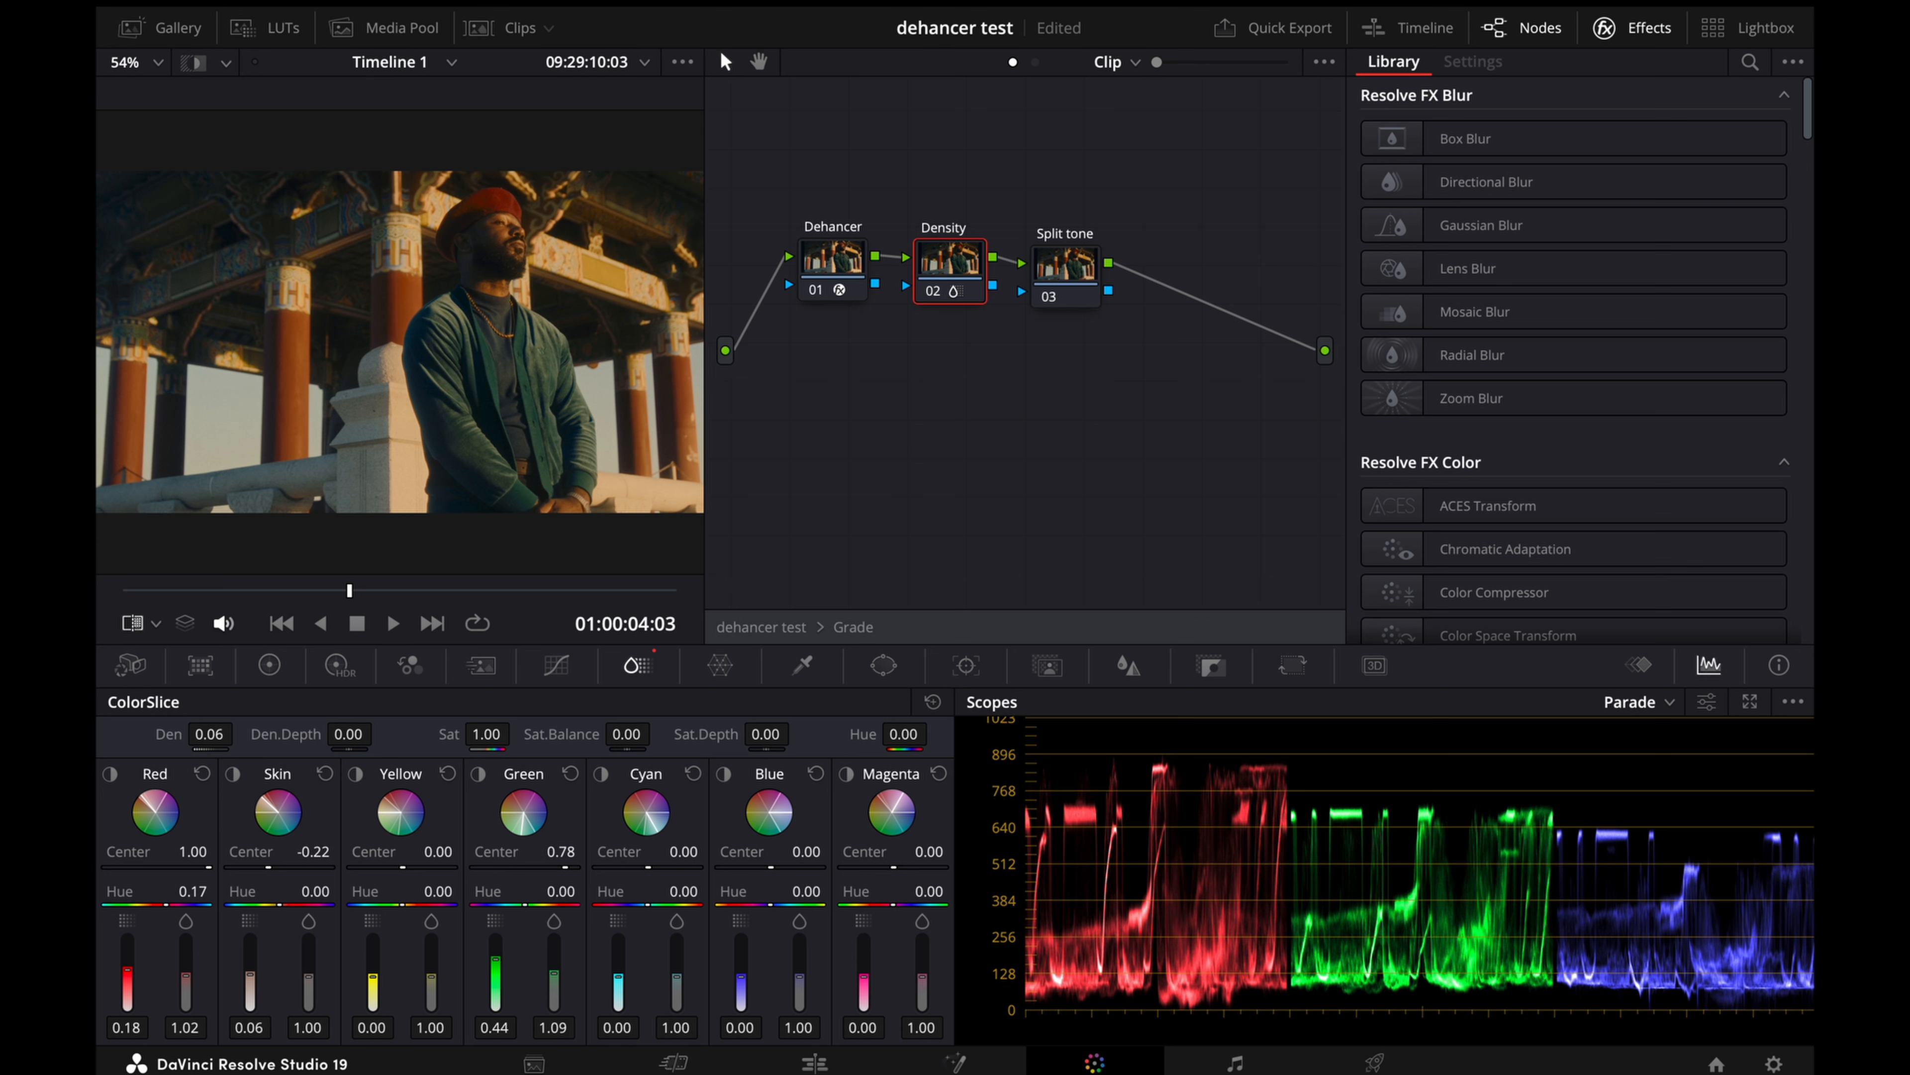
{"action": "left_click_drag", "start_coordinate": [250, 975], "coordinate": [250, 975]}
{"action": "left_click_drag", "start_coordinate": [250, 975], "coordinate": [293, 966]}
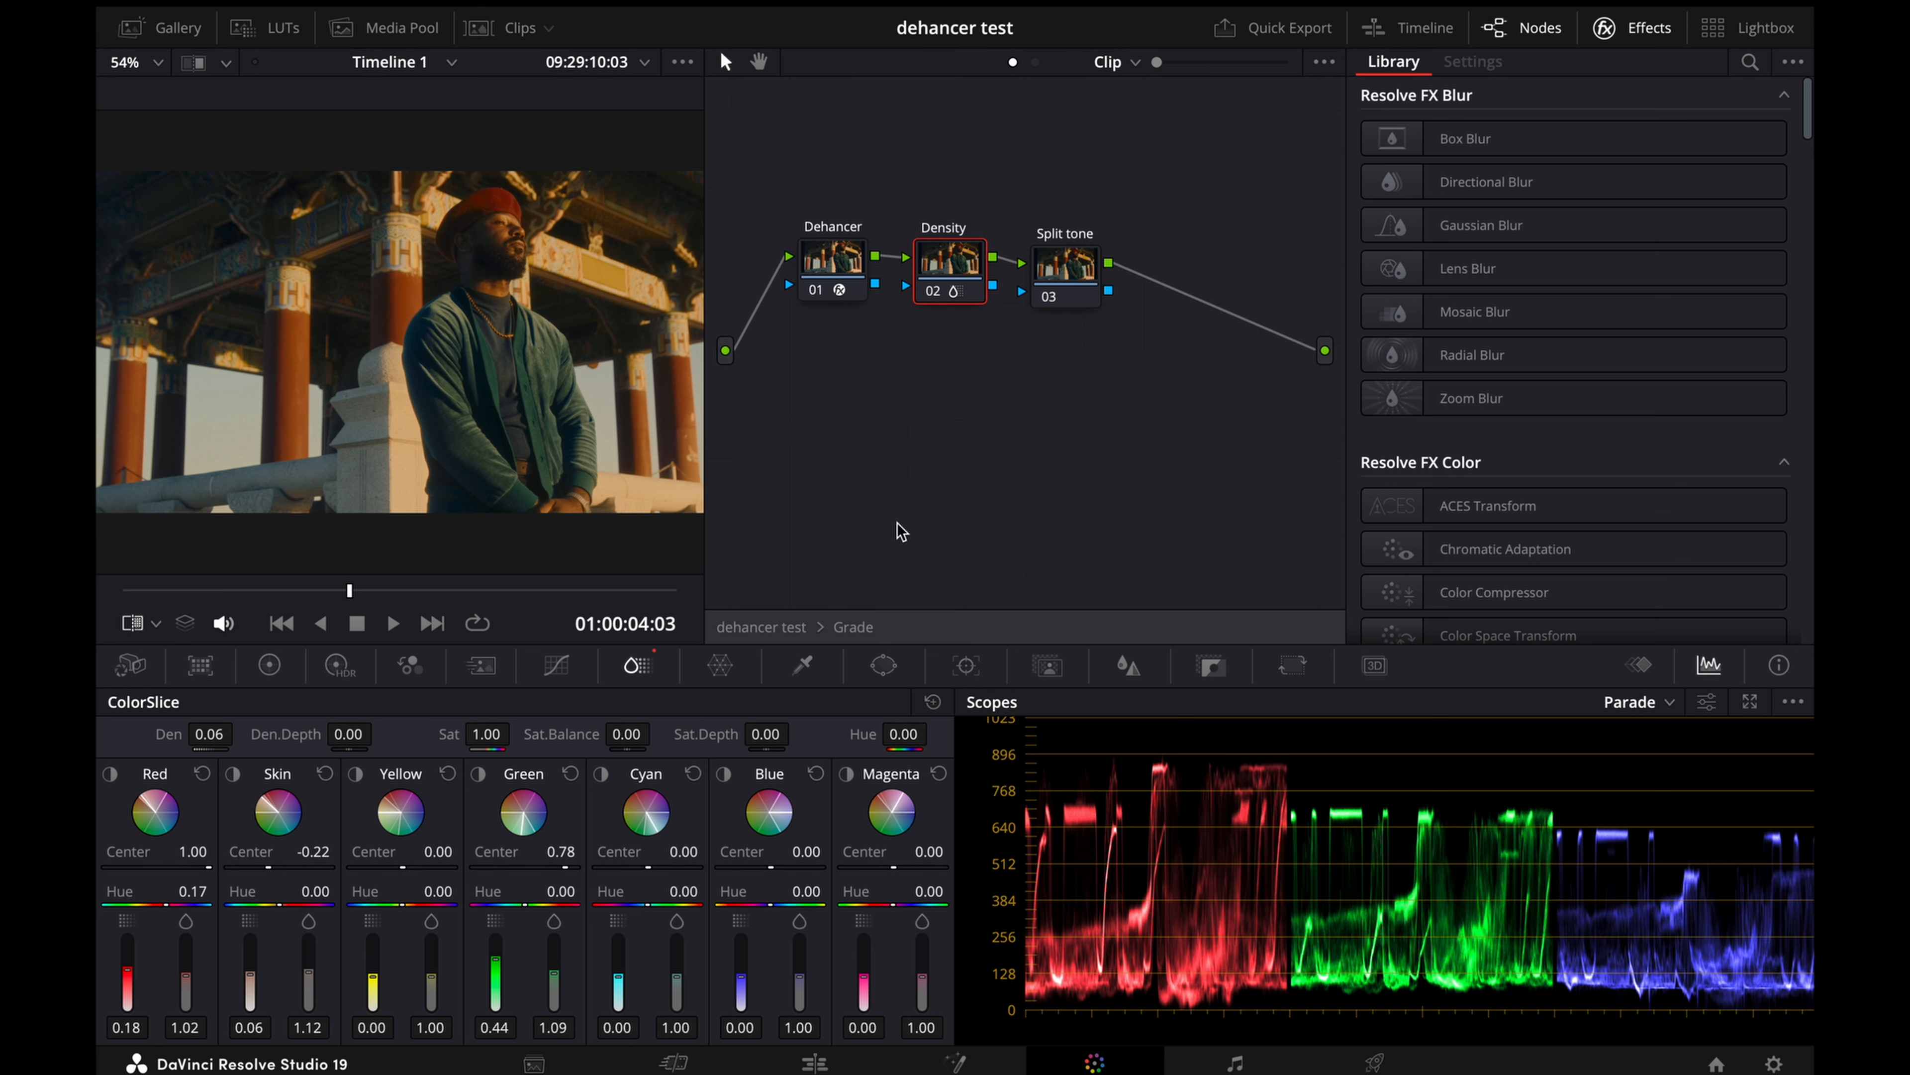
{"action": "left_click", "coordinate": [773, 4]}
Step: Compare the frame with the Density node off and on, and with the Dehancer and Density nodes both off and on
{"action": "key", "text": "super+d"}
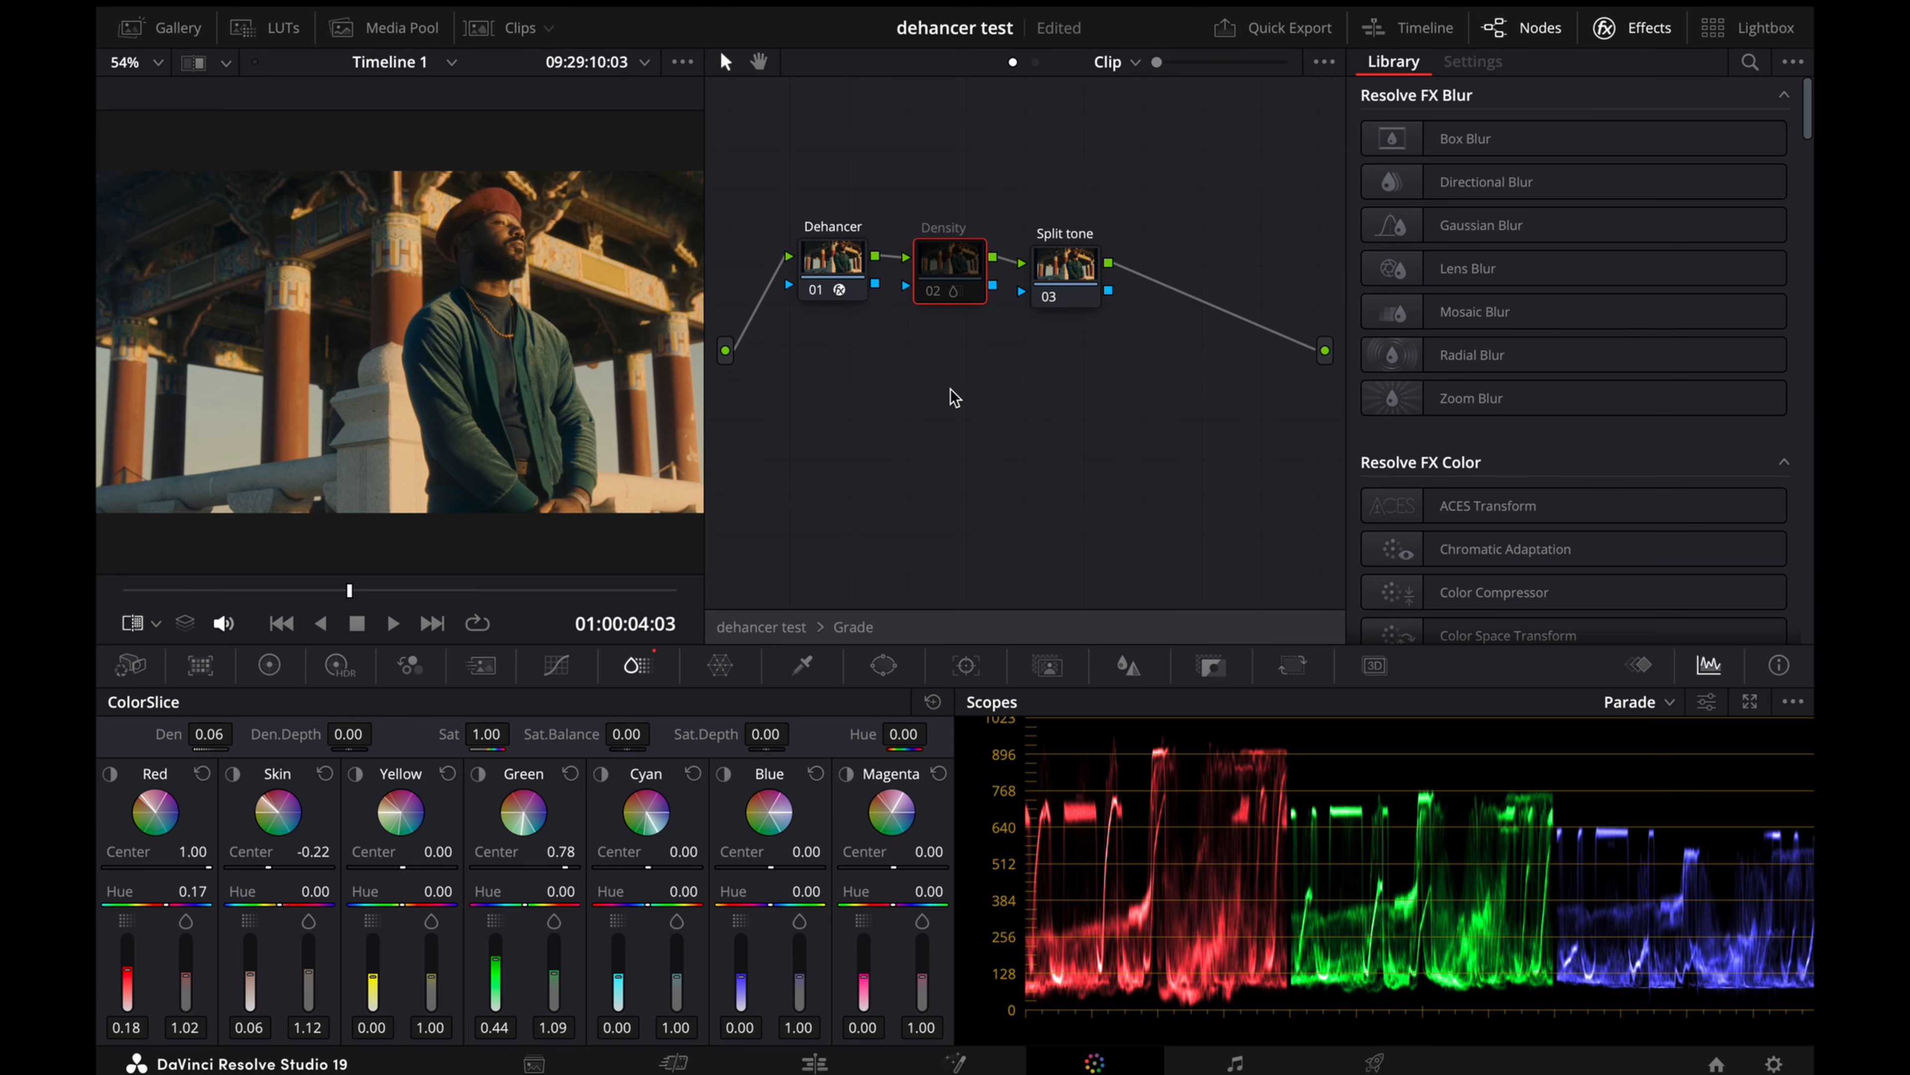
{"action": "key", "text": "super+d"}
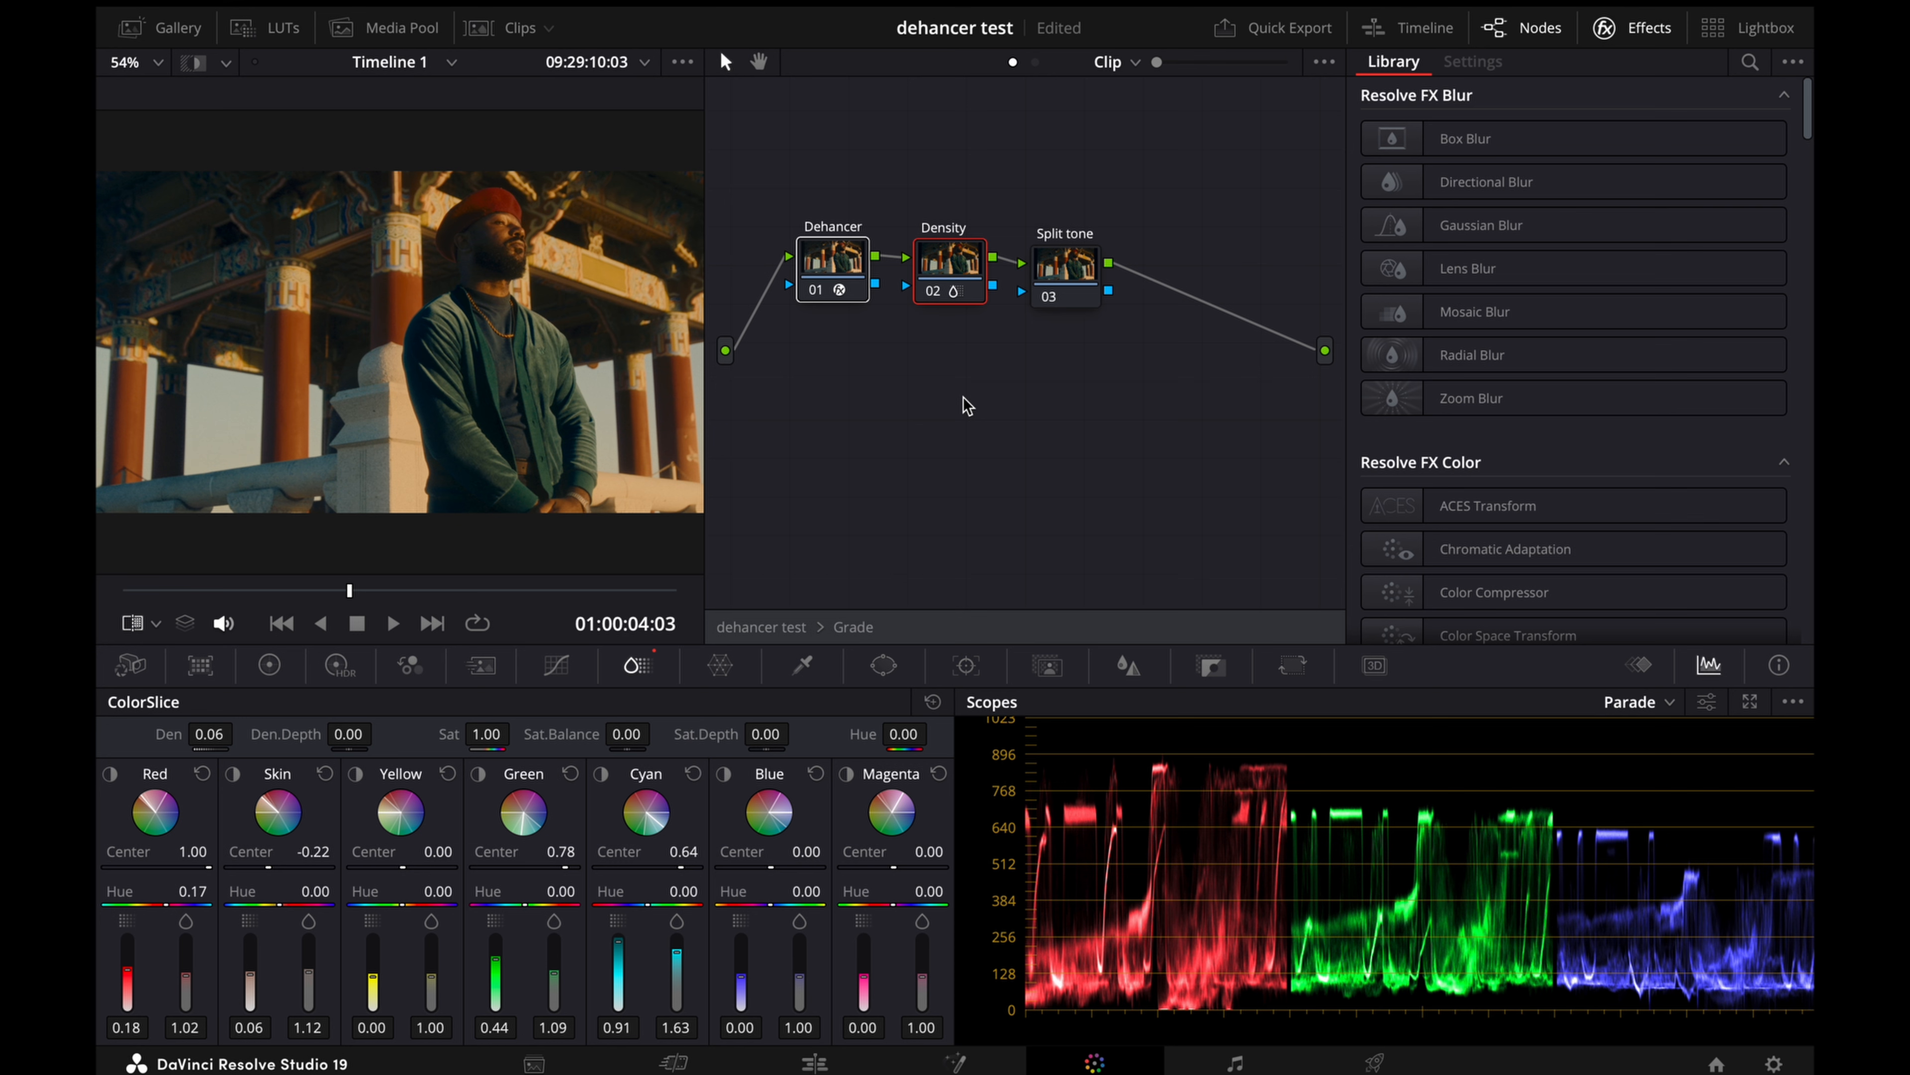
{"action": "key", "text": "ctrl+d"}
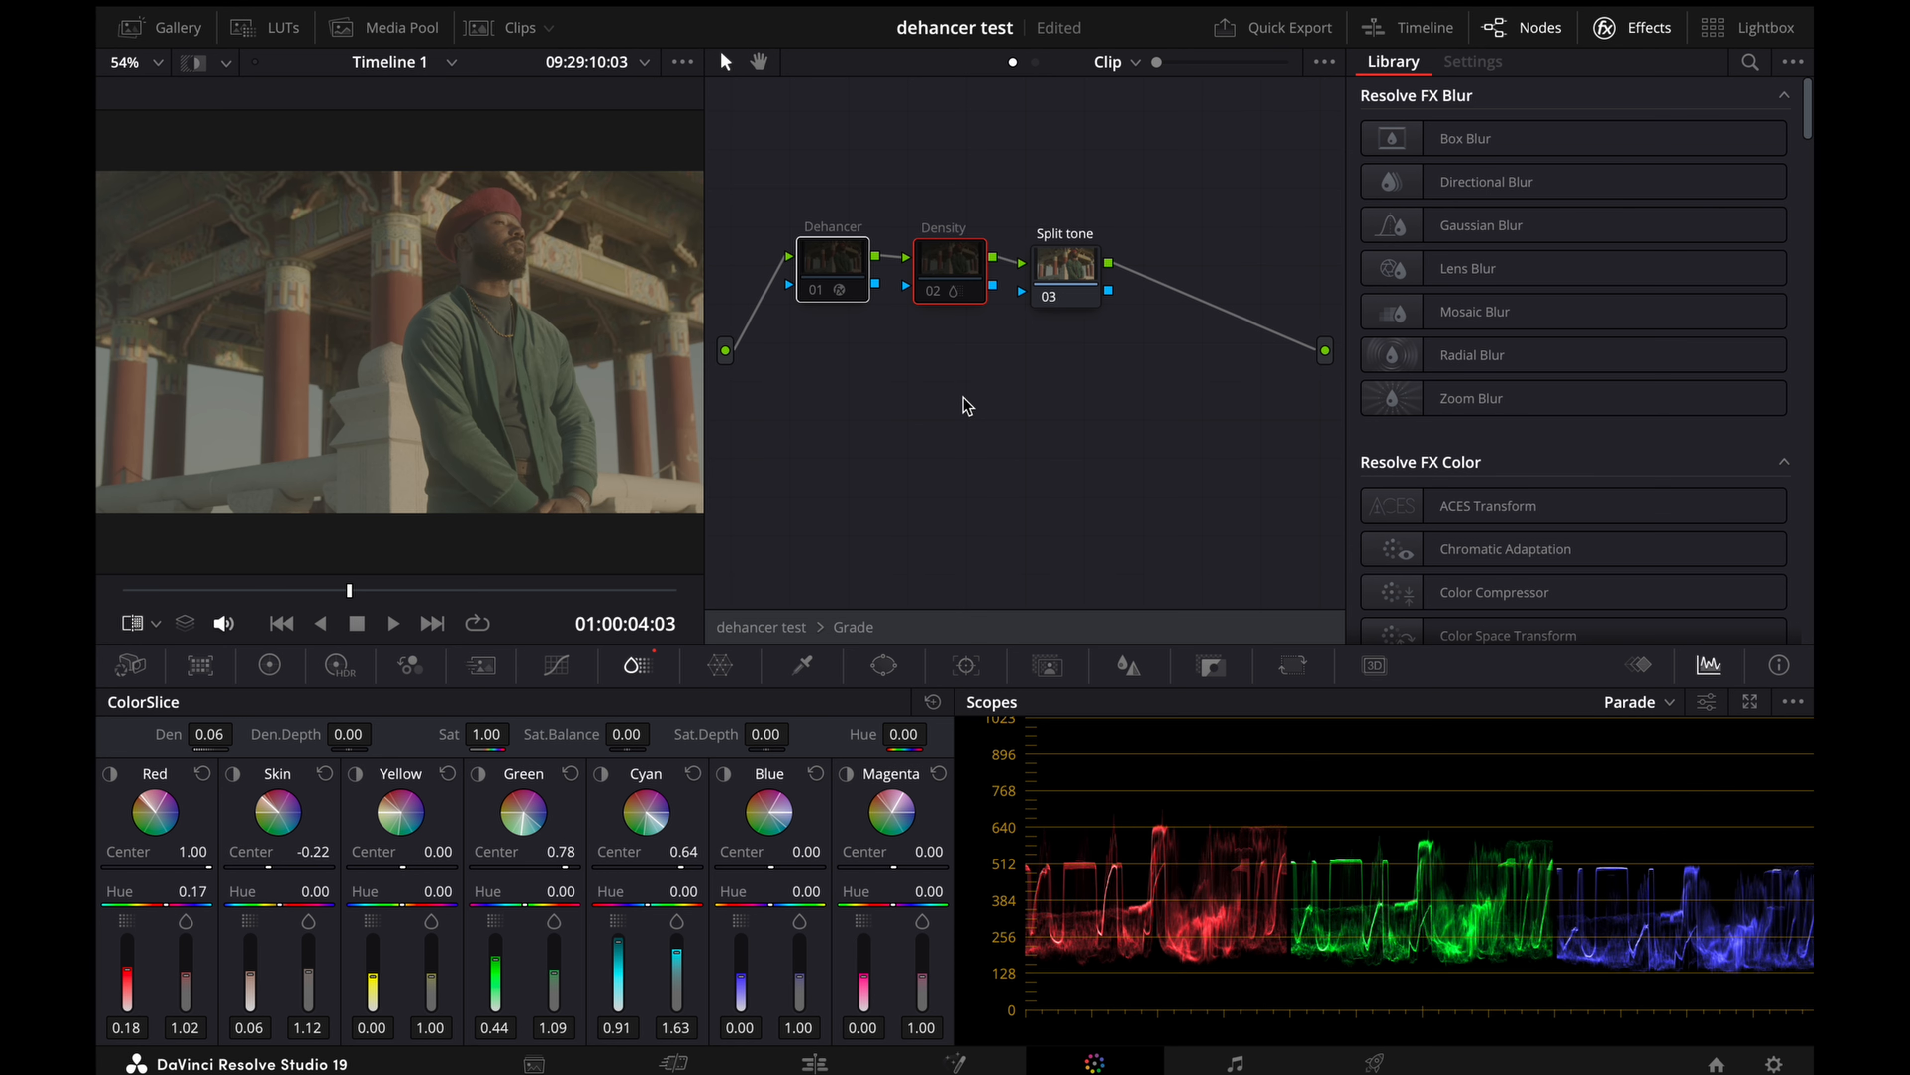
{"action": "key", "text": "ctrl+d"}
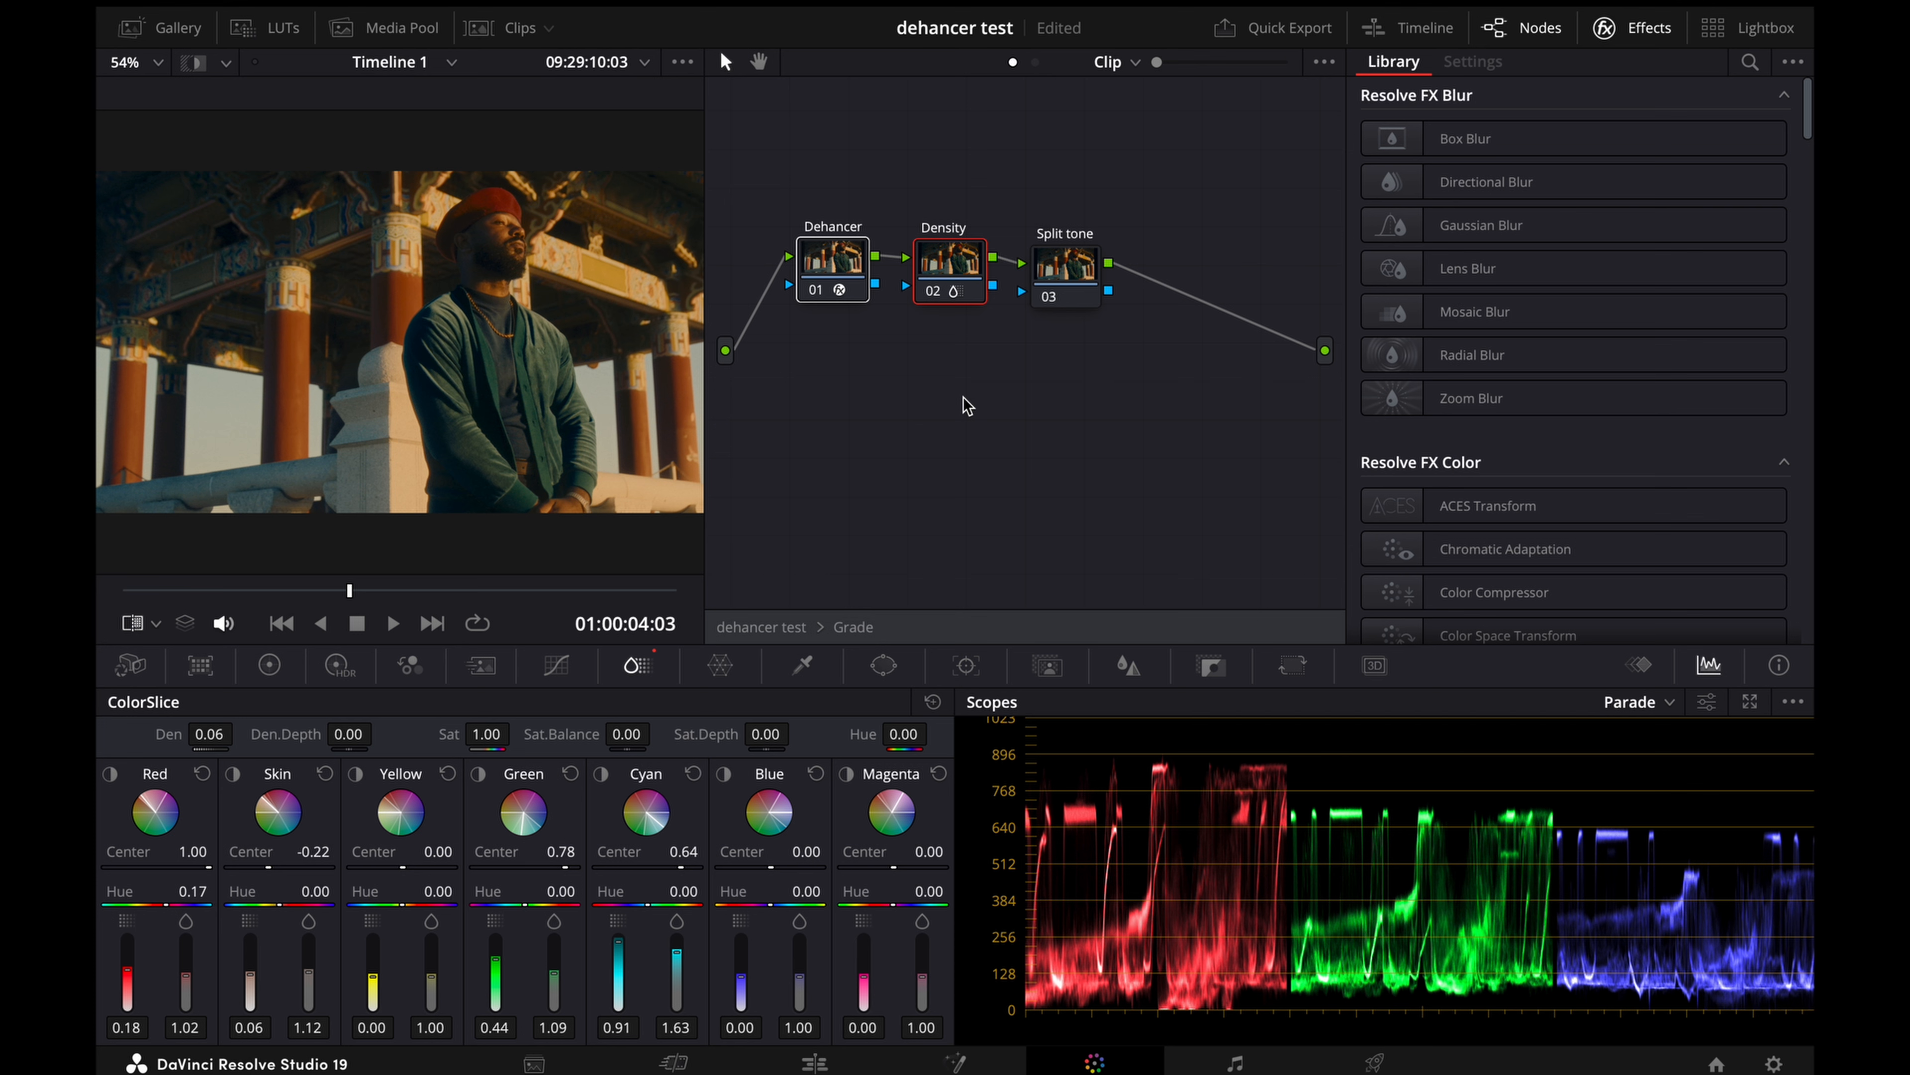
{"action": "key", "text": "ctrl+d"}
{"action": "key", "text": "ctrl+d"}
{"action": "key", "text": "ctrl+d"}
{"action": "key", "text": "ctrl+d"}
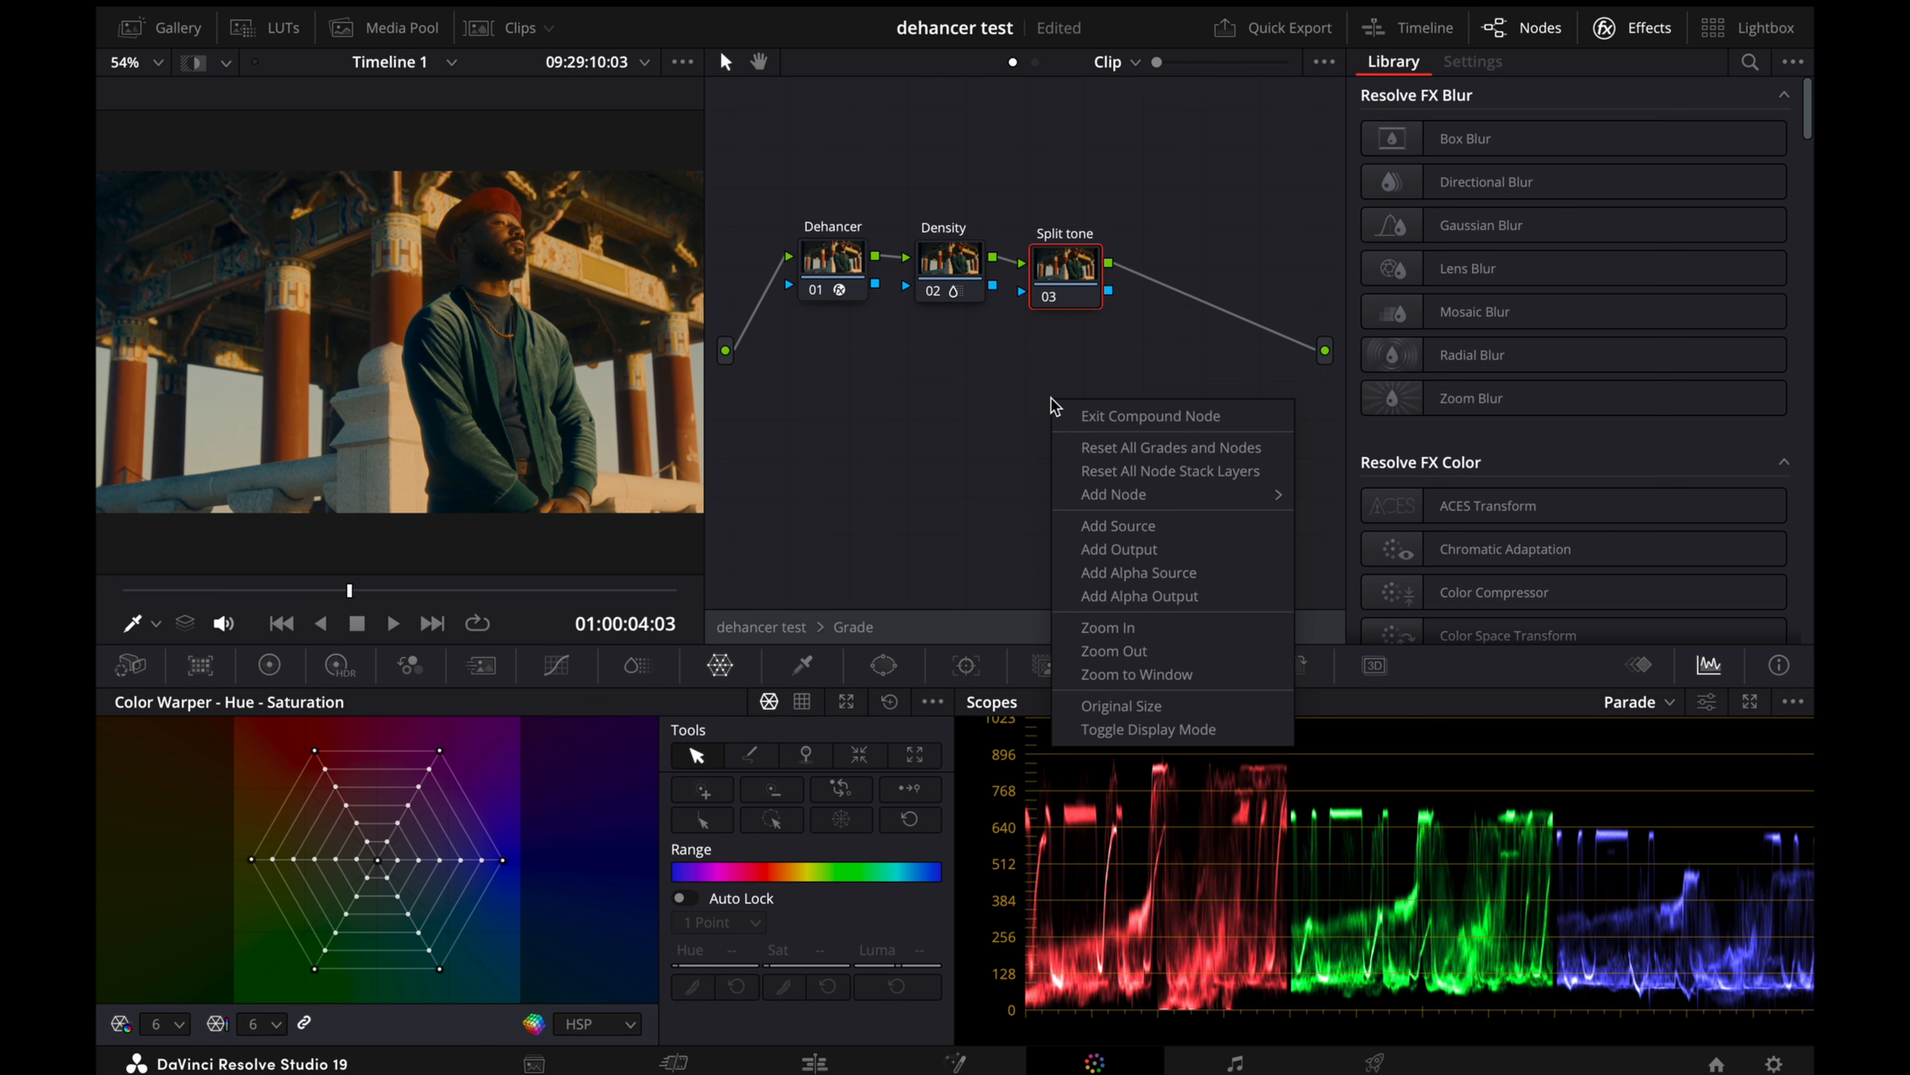
Step: Exit the Grade compound node and open the Power Windows compound node
{"action": "left_click", "coordinate": [1097, 418]}
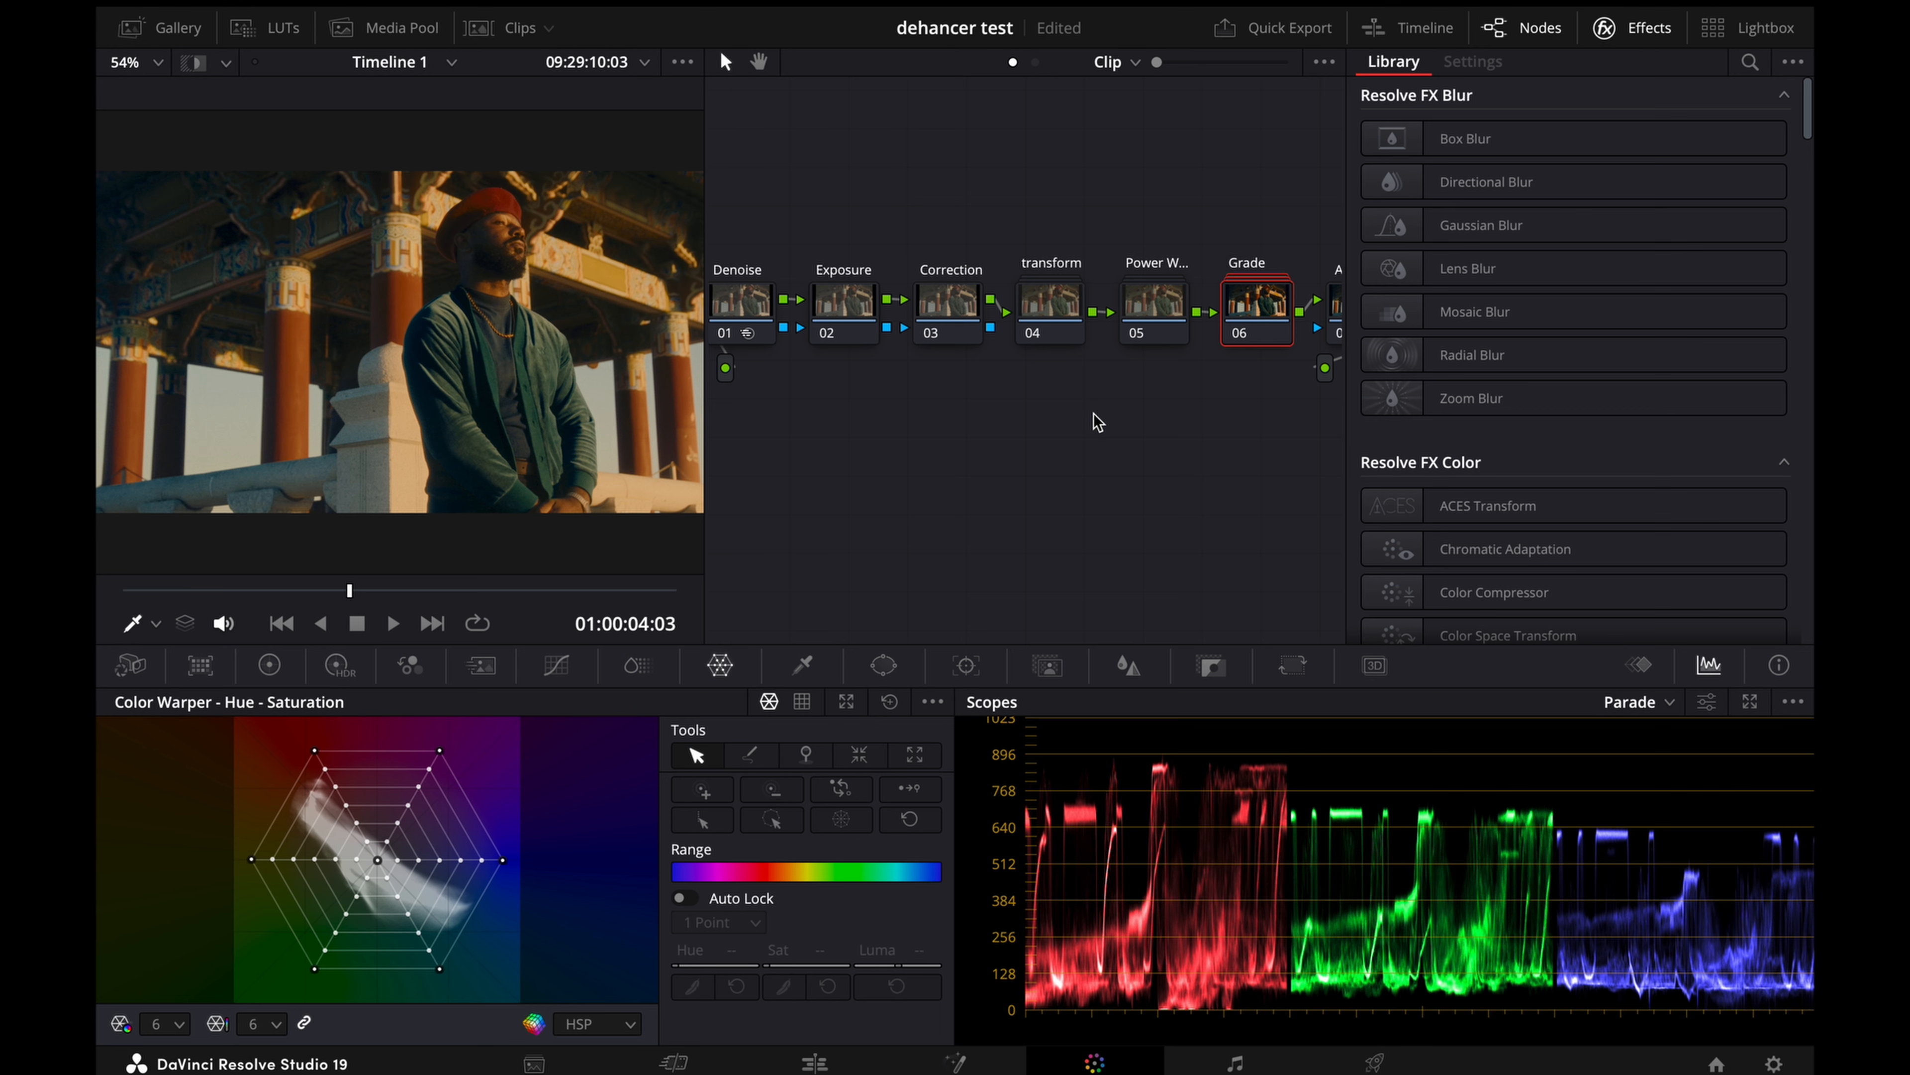
{"action": "scroll", "coordinate": [1113, 421], "scroll_direction": "right", "scroll_amount": 2}
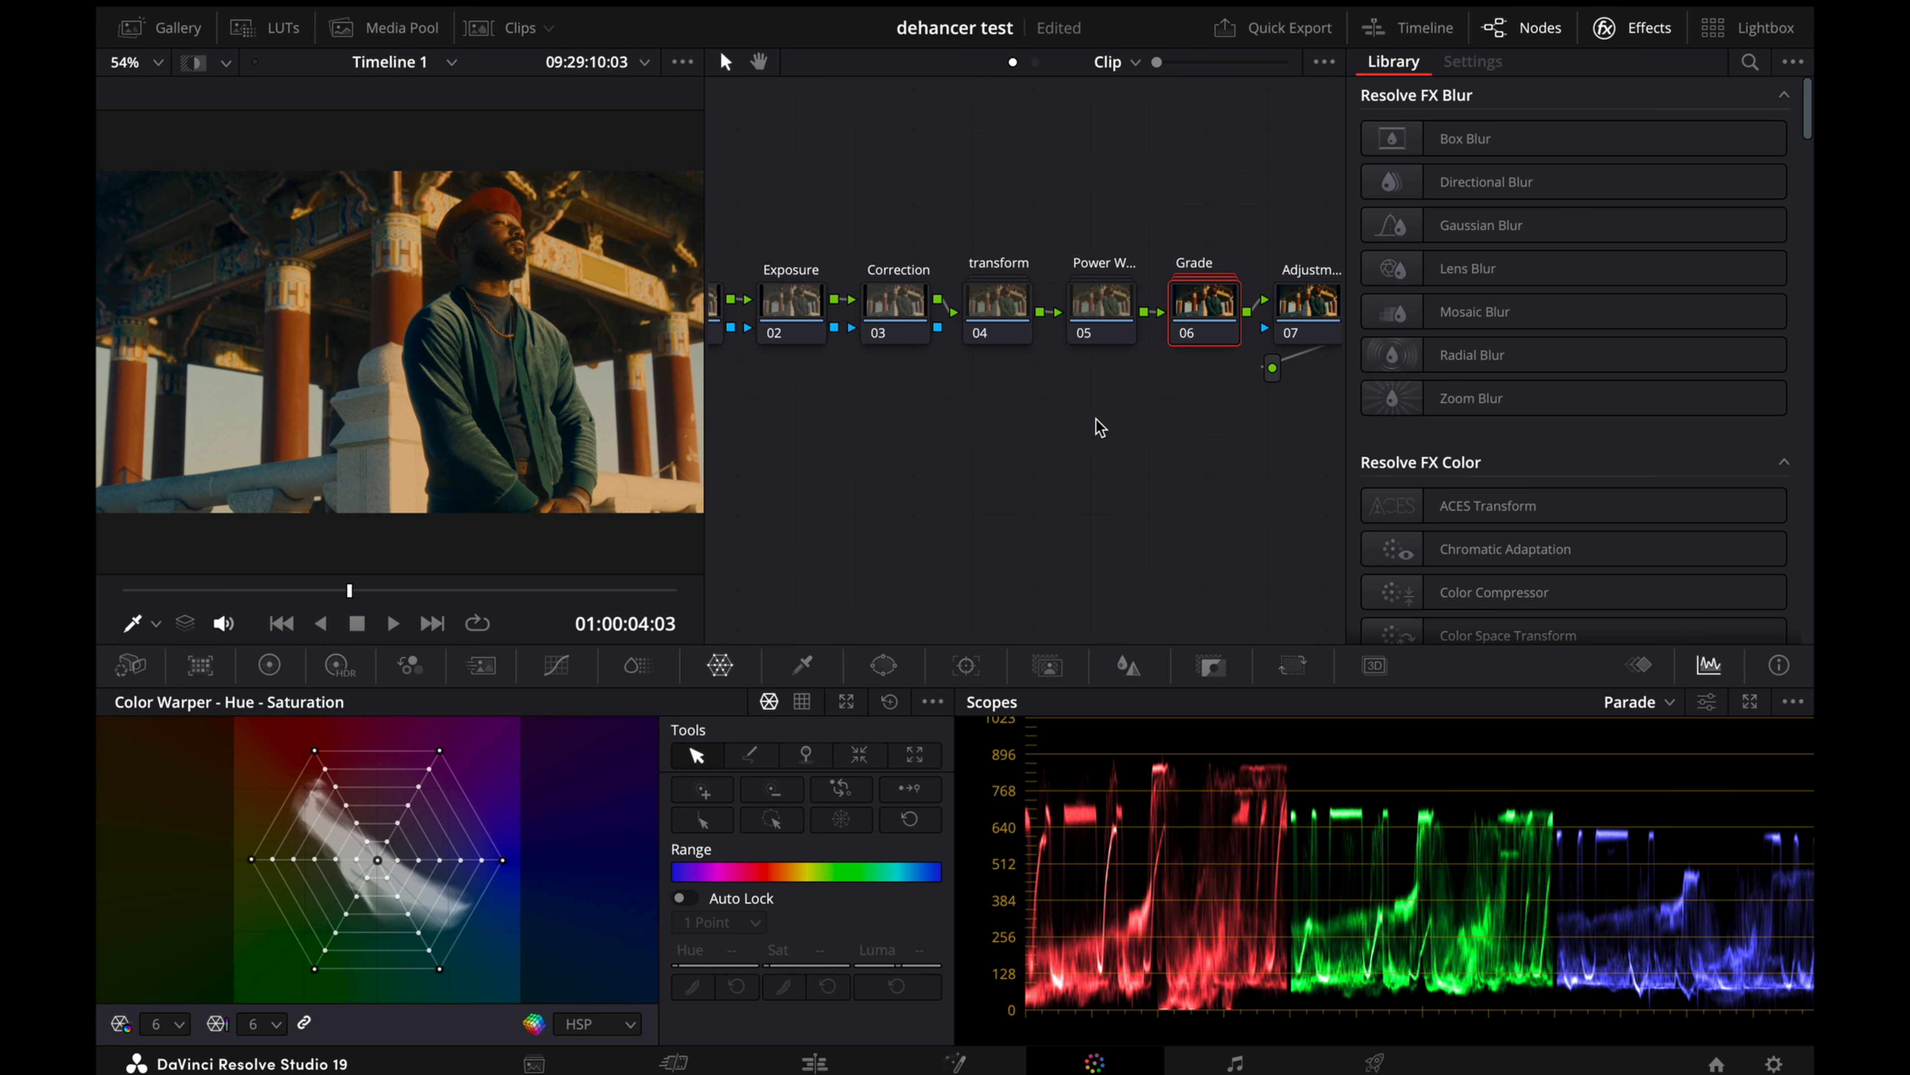
{"action": "scroll", "coordinate": [1100, 428], "scroll_direction": "right", "scroll_amount": 1}
{"action": "double_click", "coordinate": [1085, 304]}
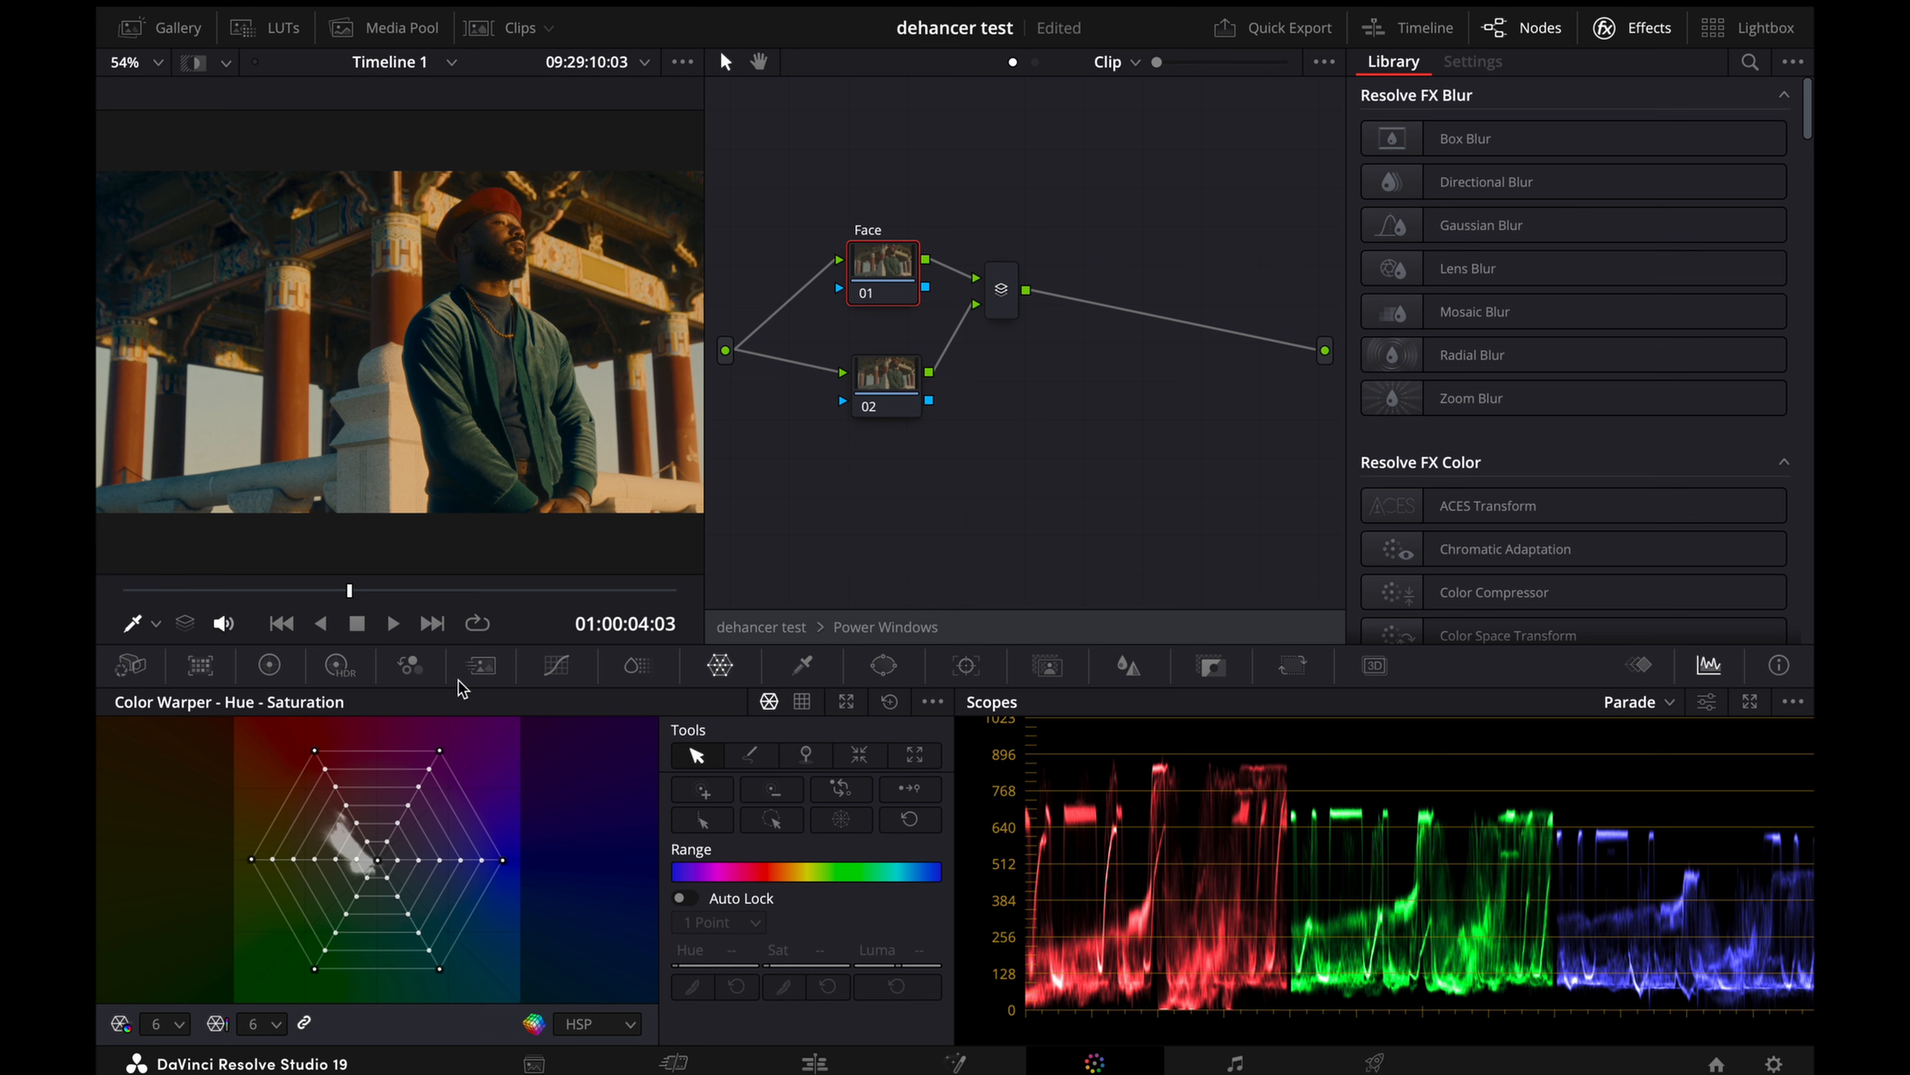
Step: Add a circular window to the Face node and narrow it over the man's face, at about size 25.5 and aspect 25.6
{"action": "left_click", "coordinate": [884, 668]}
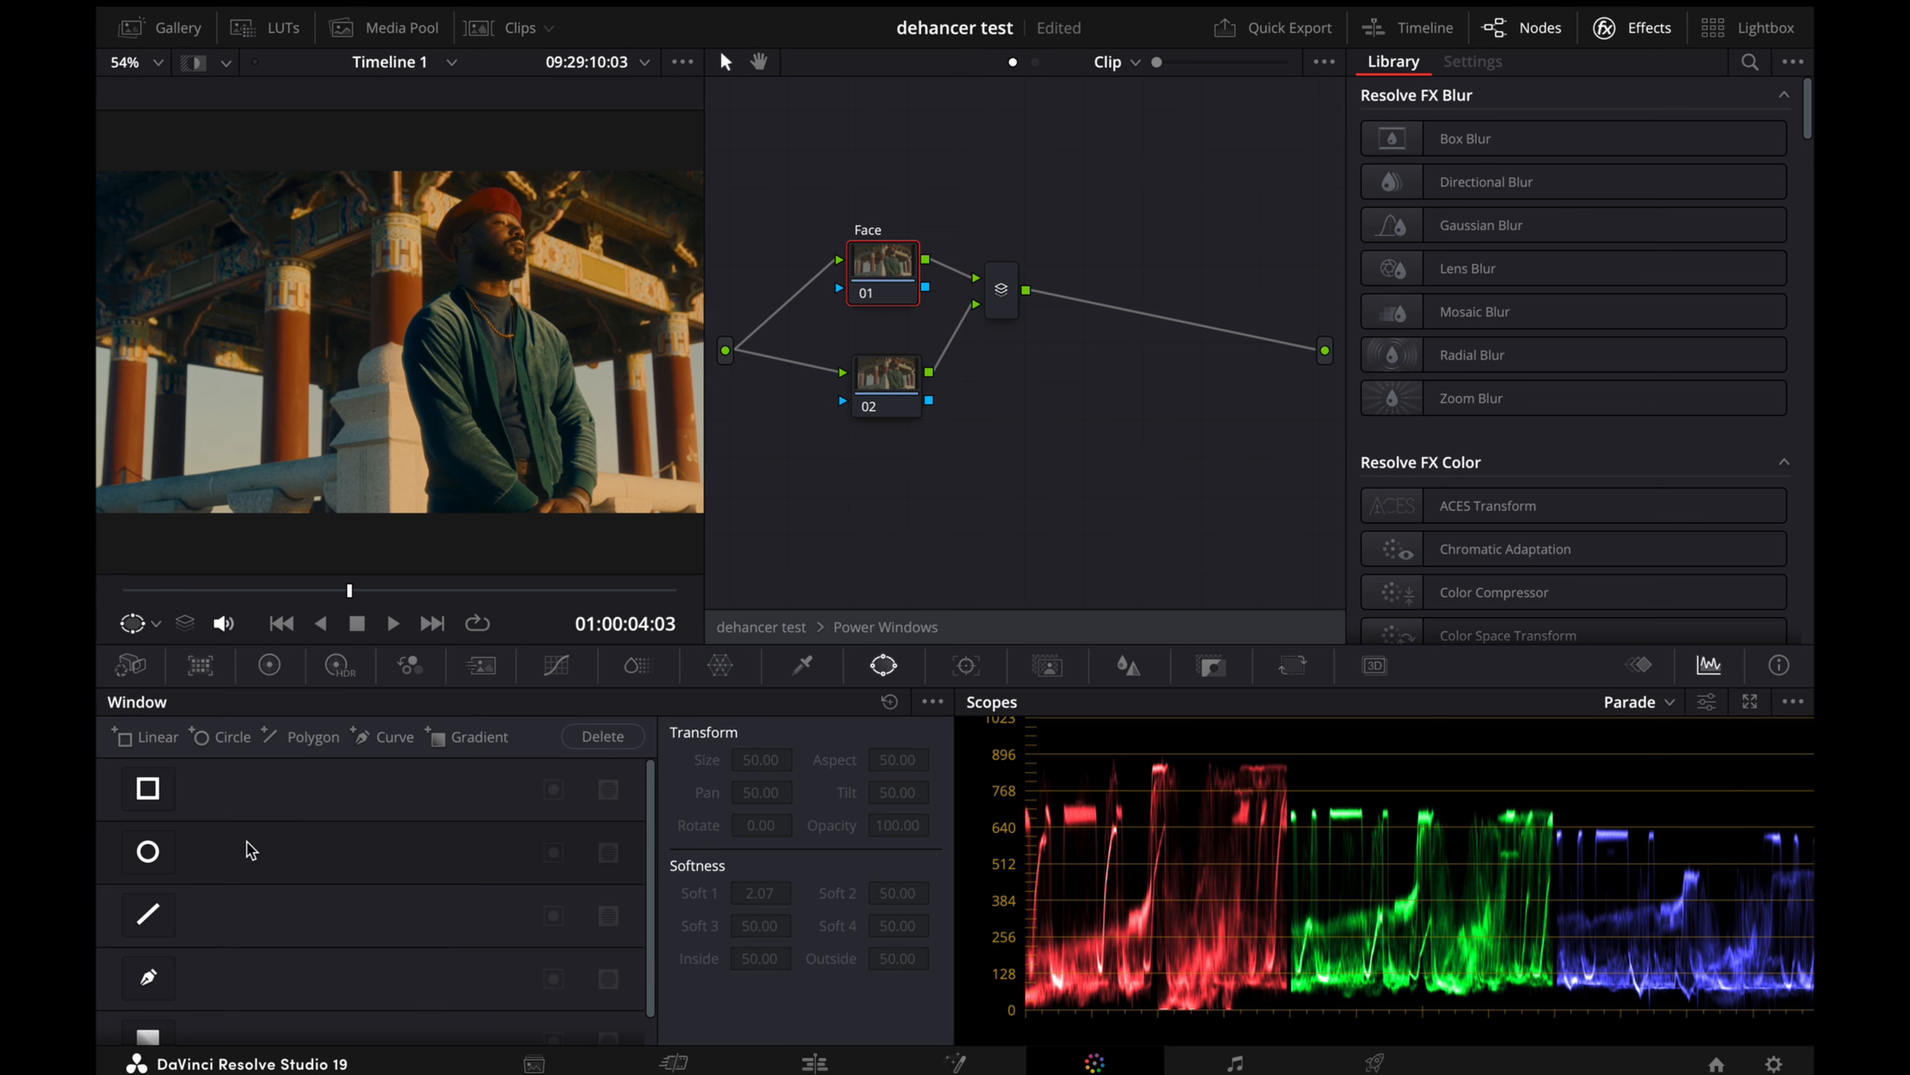
{"action": "left_click", "coordinate": [149, 851]}
{"action": "left_click_drag", "start_coordinate": [492, 436], "coordinate": [525, 305]}
{"action": "scroll", "coordinate": [525, 307], "scroll_direction": "up", "scroll_amount": 4}
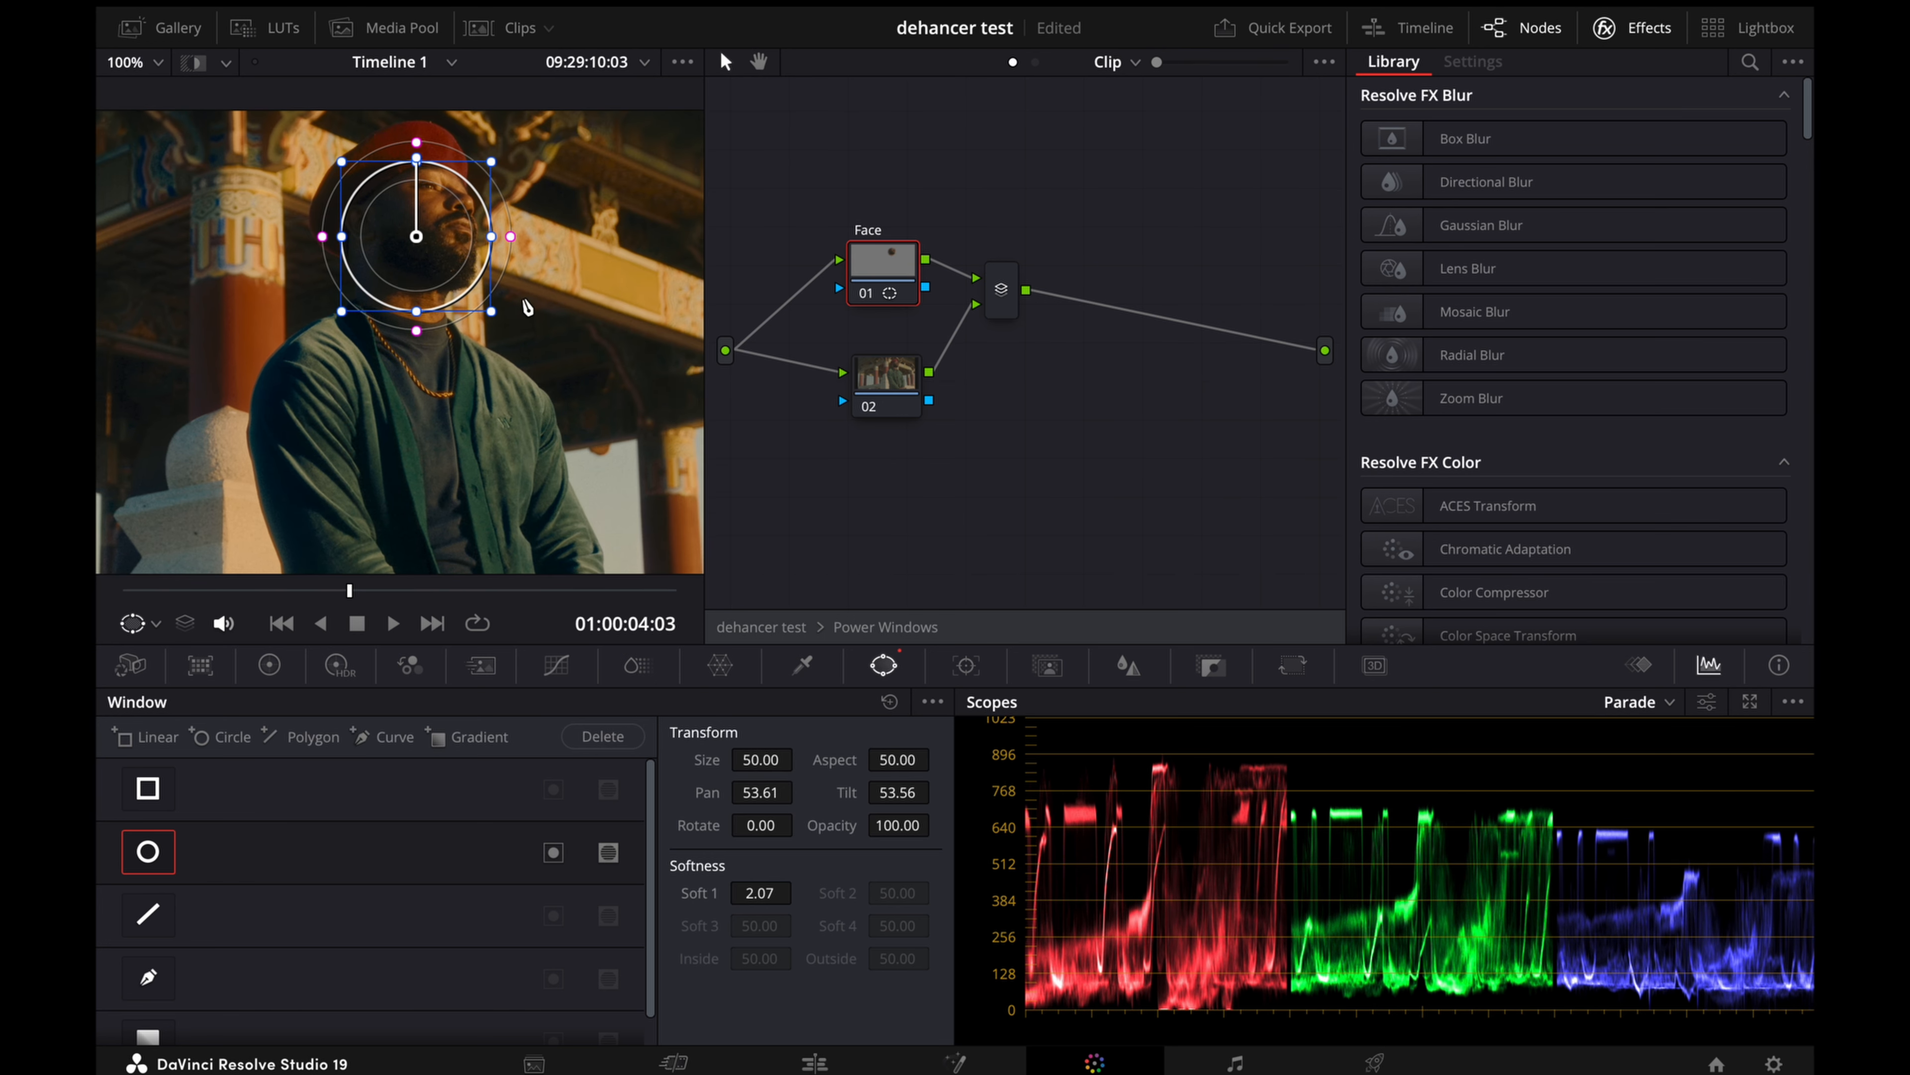
{"action": "left_click_drag", "start_coordinate": [343, 239], "coordinate": [431, 217]}
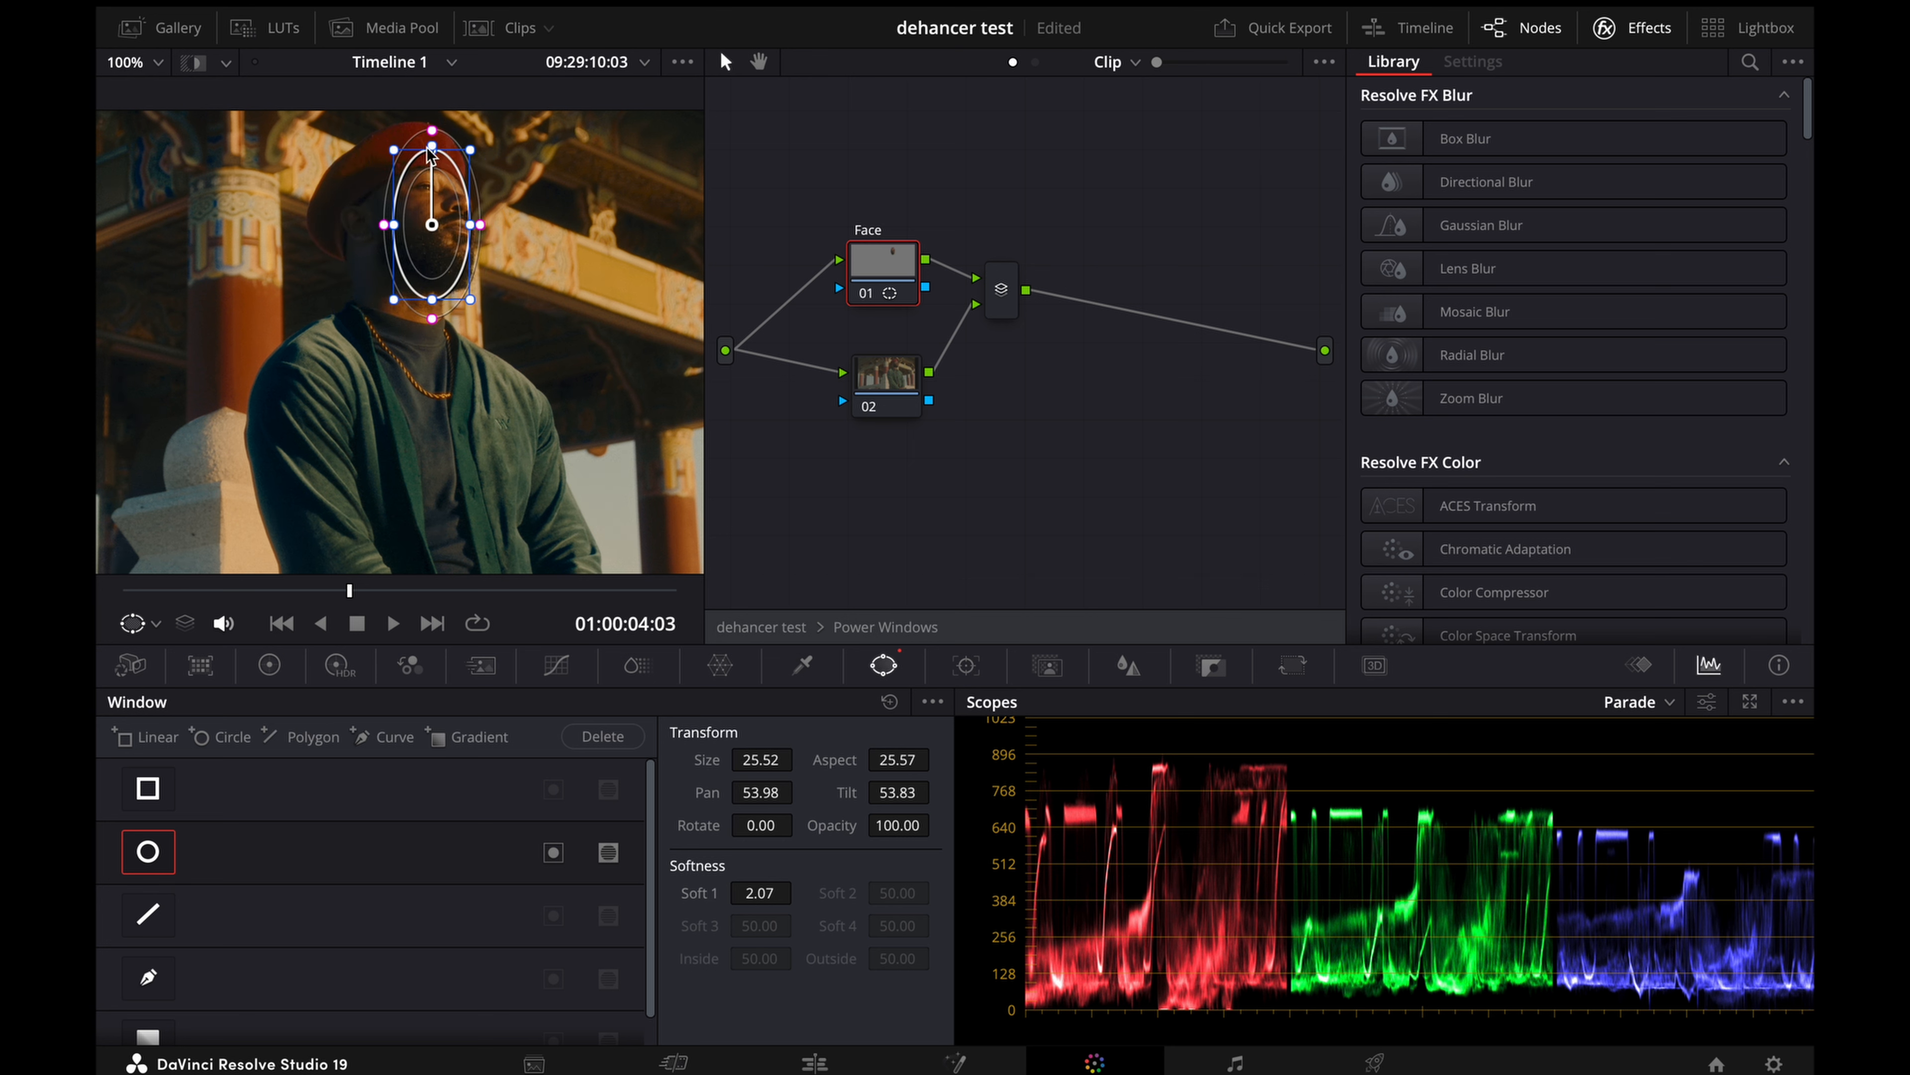
Step: Fit the face window by rotating it to about -9.4, resizing it to about 29.7 and widening its softness to about 5.9
{"action": "left_click_drag", "start_coordinate": [432, 146], "coordinate": [403, 136]}
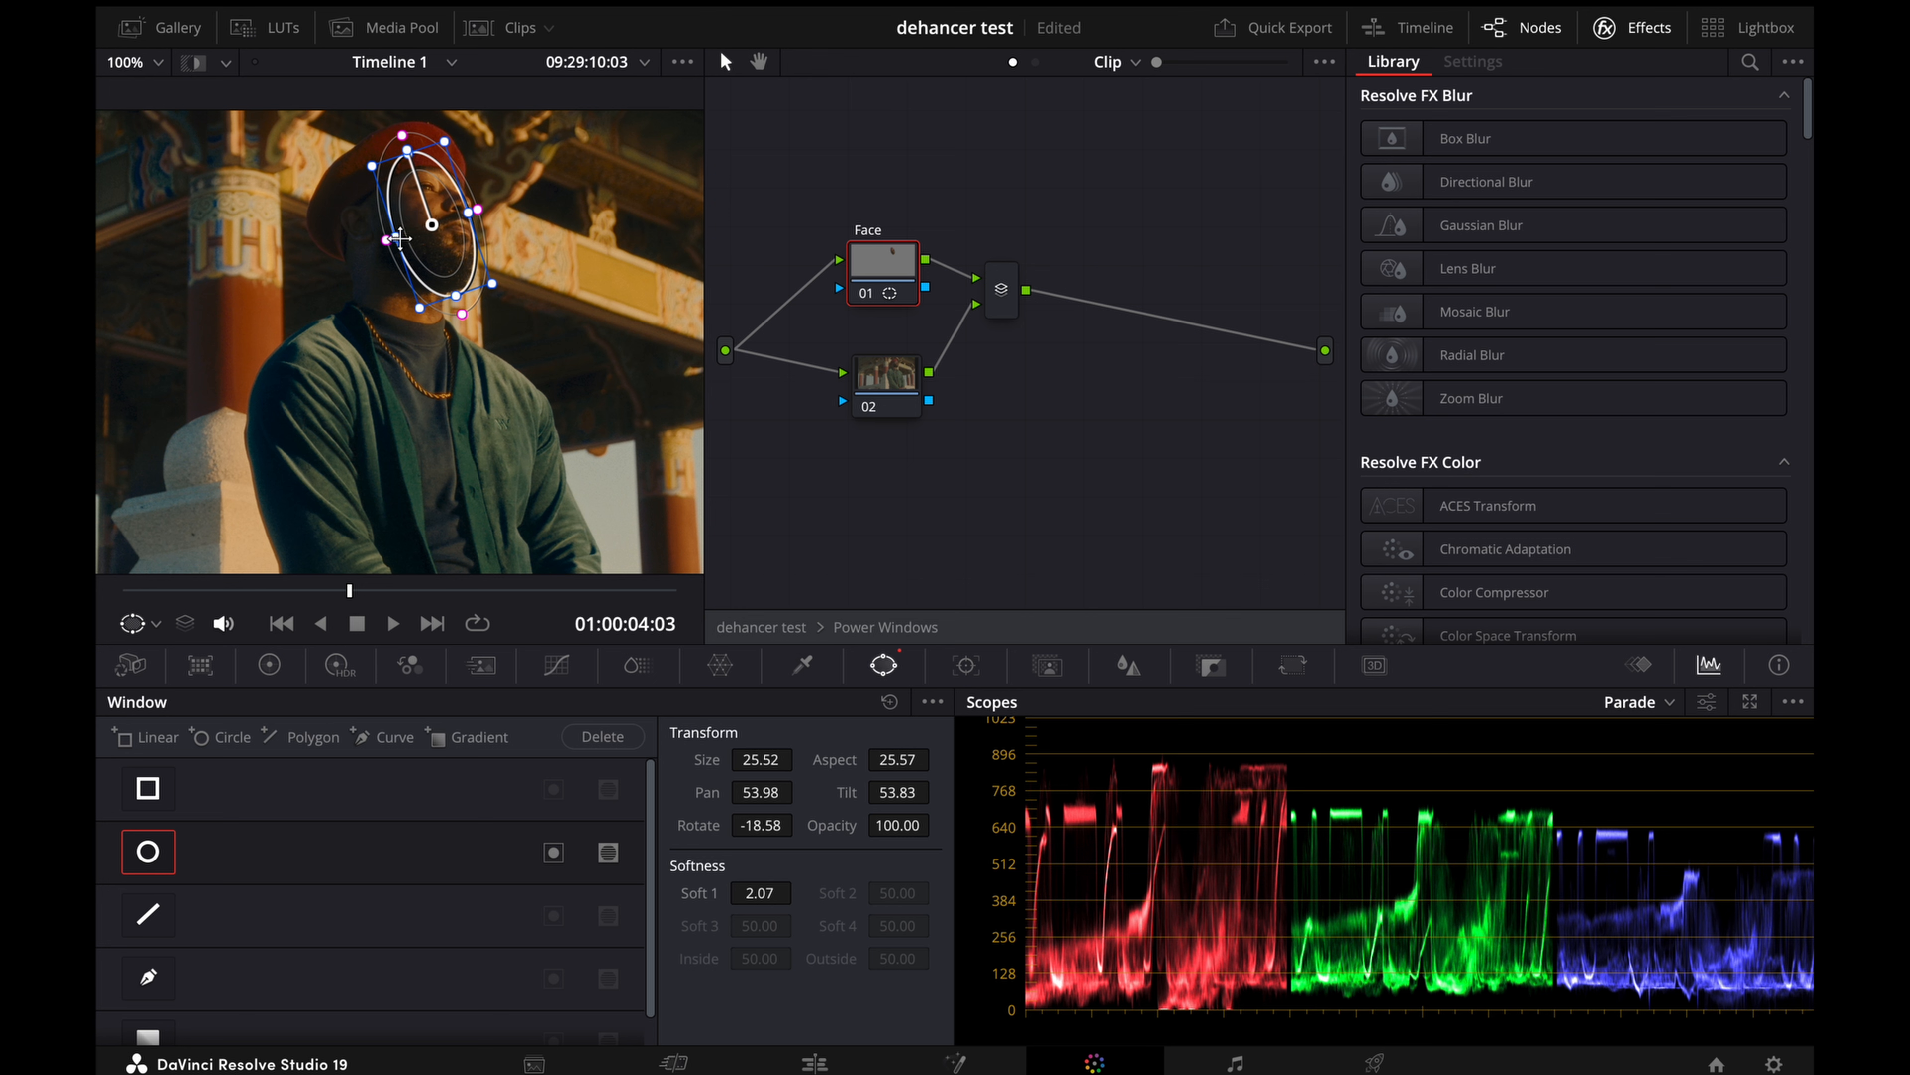
{"action": "left_click_drag", "start_coordinate": [400, 247], "coordinate": [431, 285]}
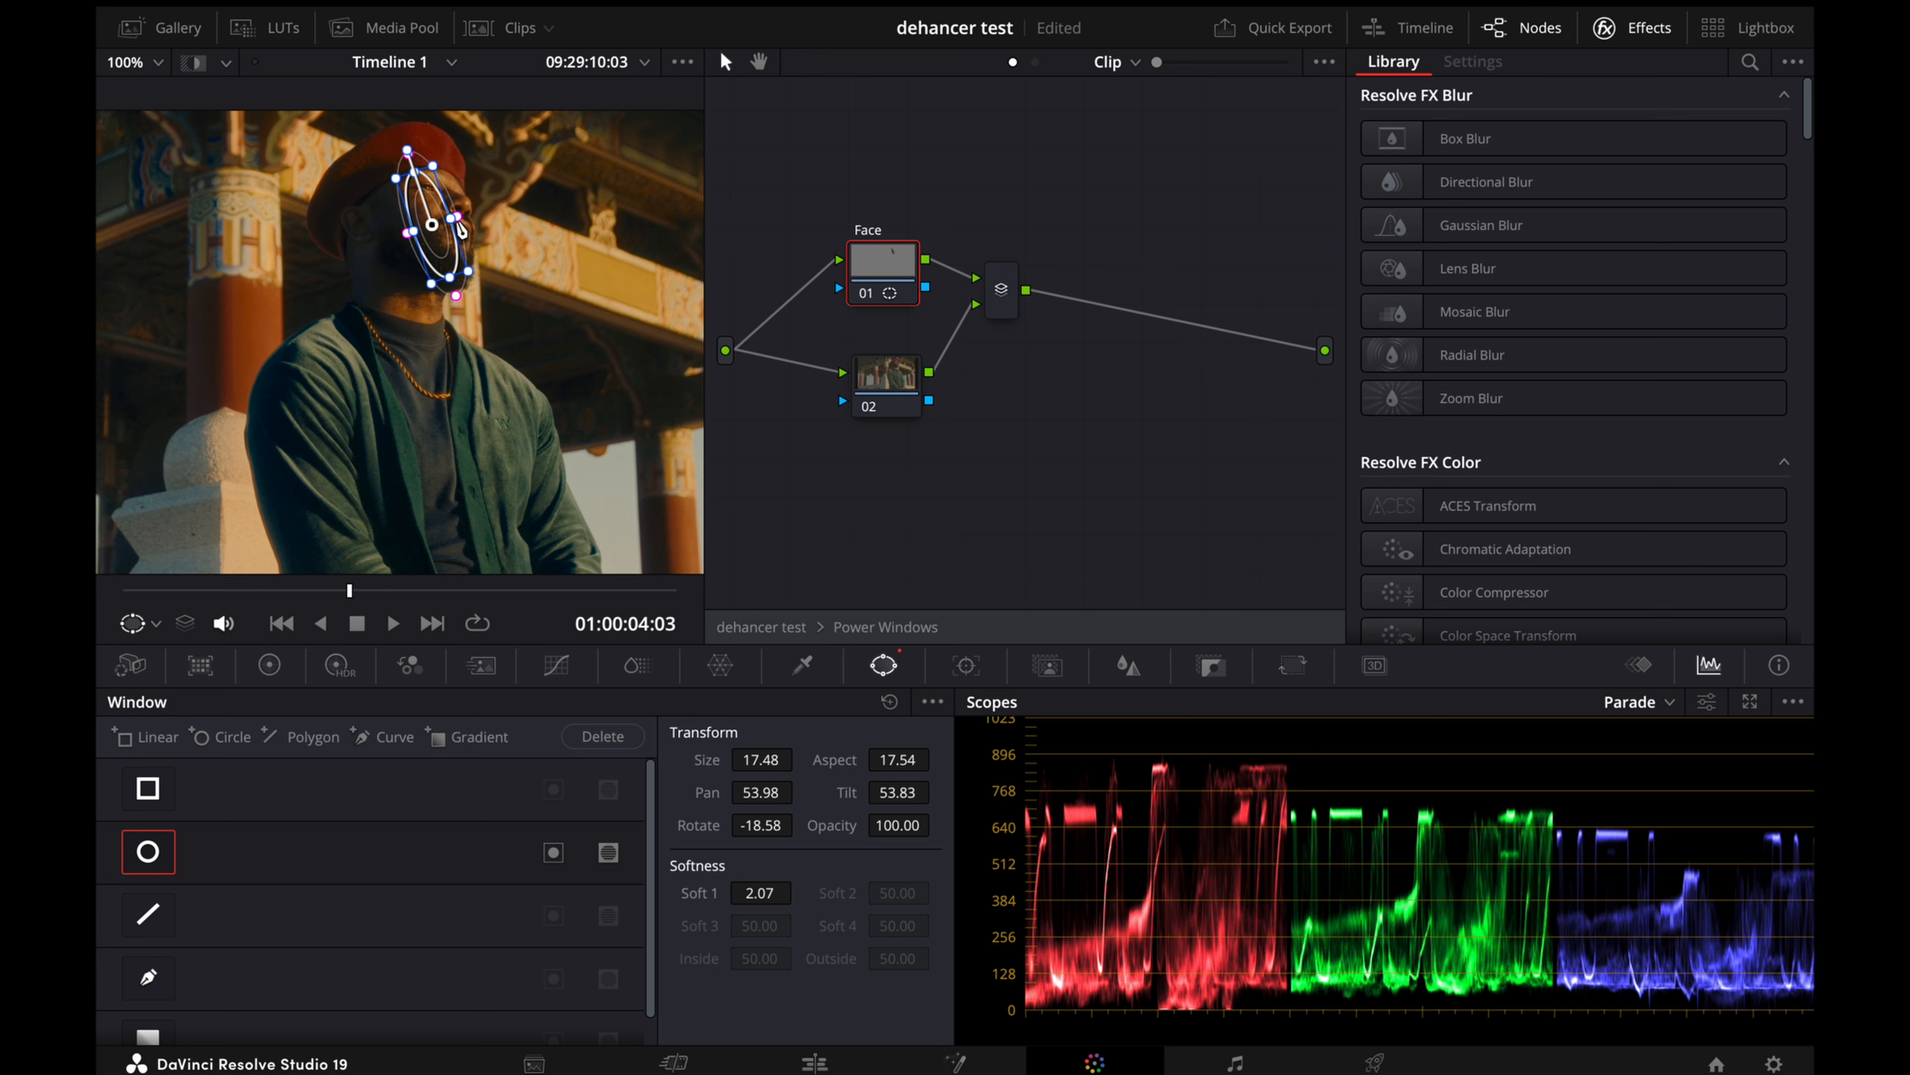
{"action": "mouse_move", "coordinate": [457, 217]}
{"action": "left_mouse_down"}
{"action": "mouse_move", "coordinate": [473, 214]}
{"action": "mouse_move", "coordinate": [451, 226]}
{"action": "left_mouse_up"}
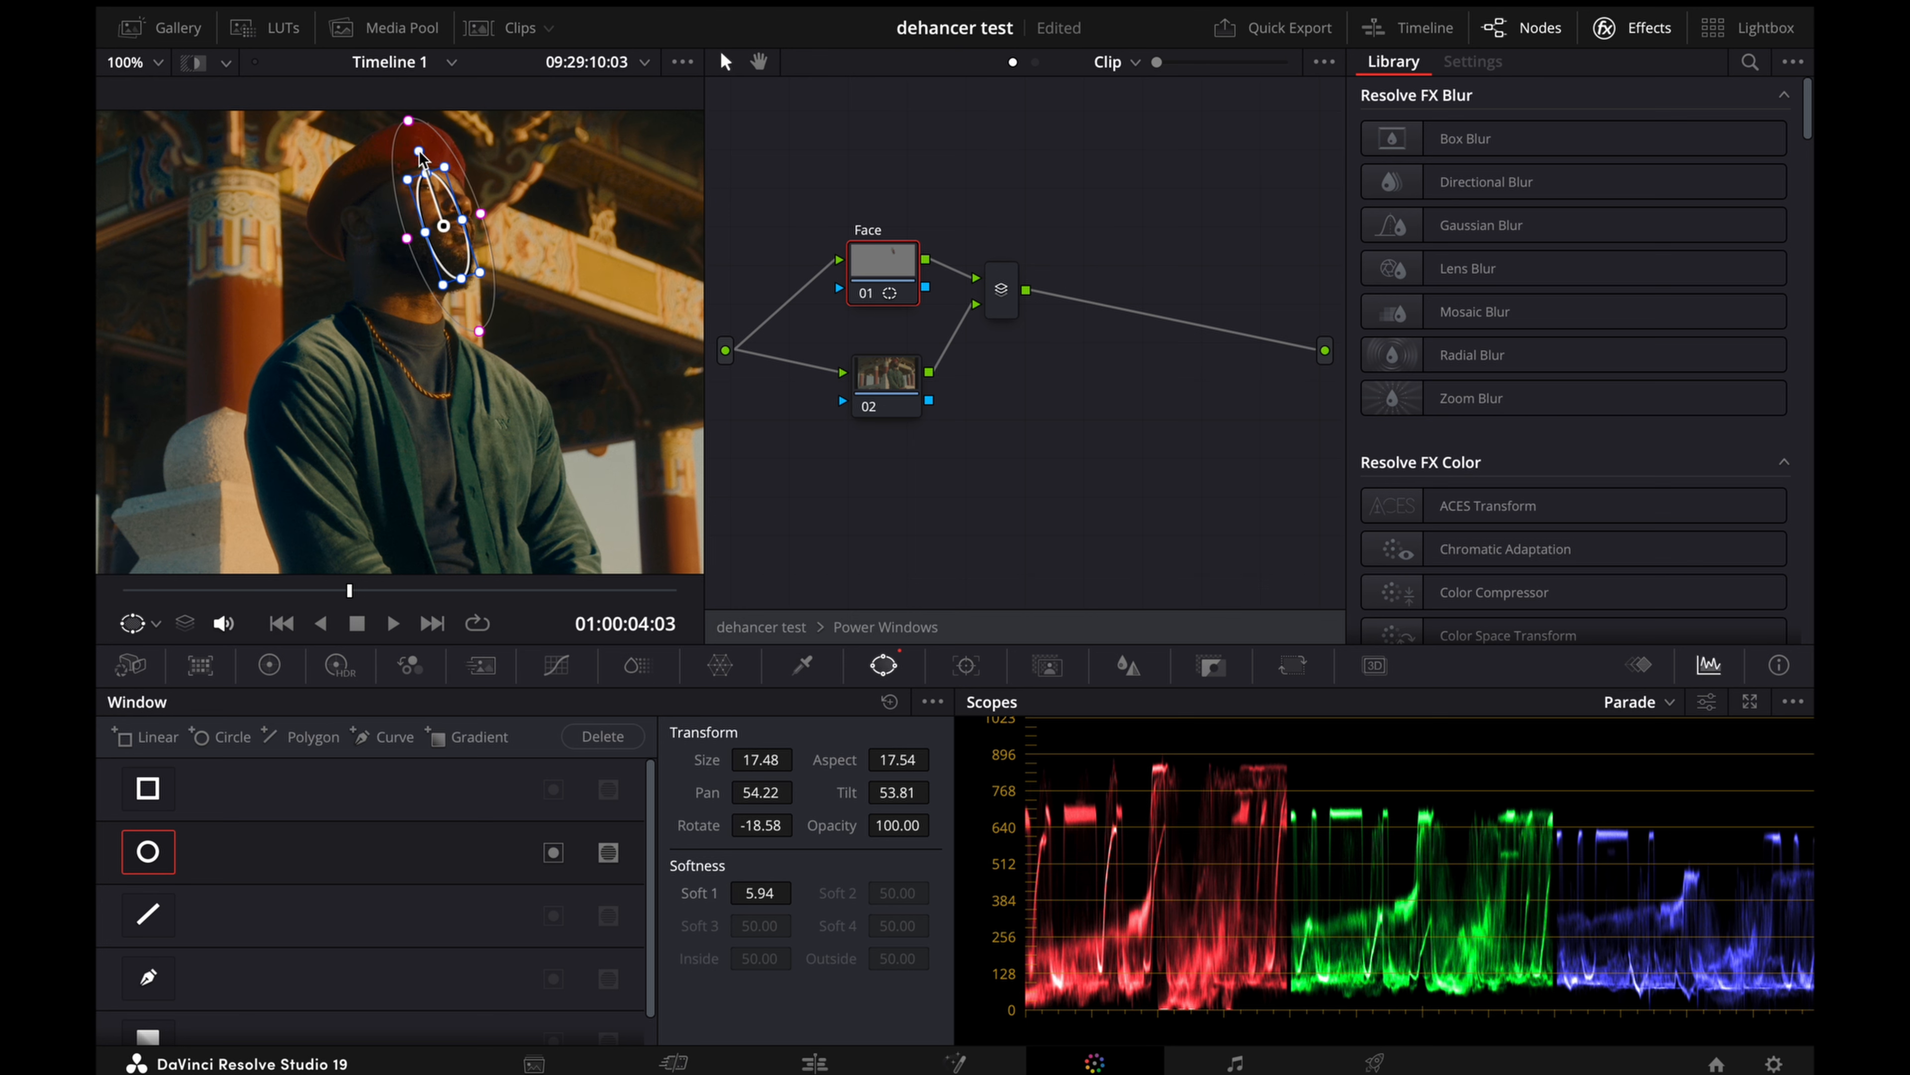
{"action": "left_click_drag", "start_coordinate": [421, 158], "coordinate": [434, 147]}
{"action": "mouse_move", "coordinate": [438, 226]}
{"action": "left_mouse_down"}
{"action": "mouse_move", "coordinate": [414, 226]}
{"action": "mouse_move", "coordinate": [437, 228]}
{"action": "left_mouse_up"}
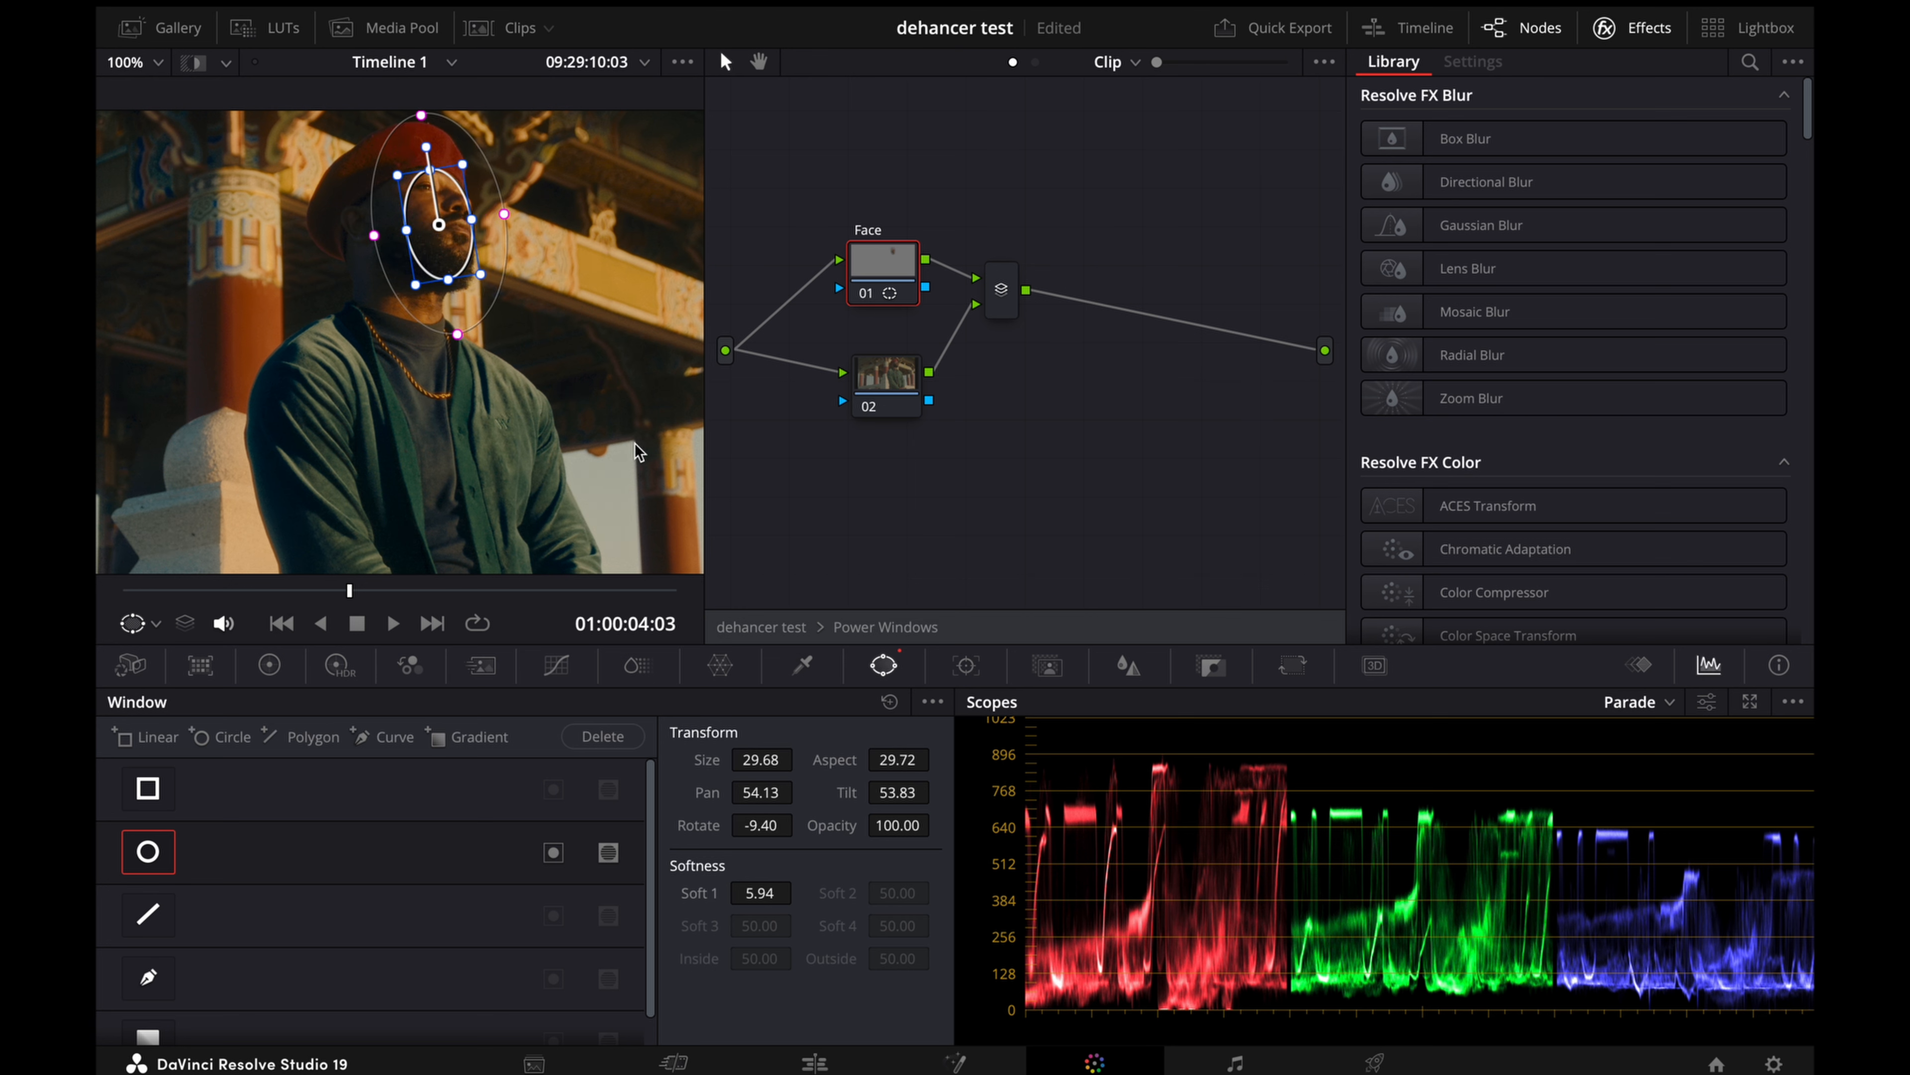
Step: Widen the window slightly around the man's face and raise the Face node's gain slightly
{"action": "left_click", "coordinate": [269, 672]}
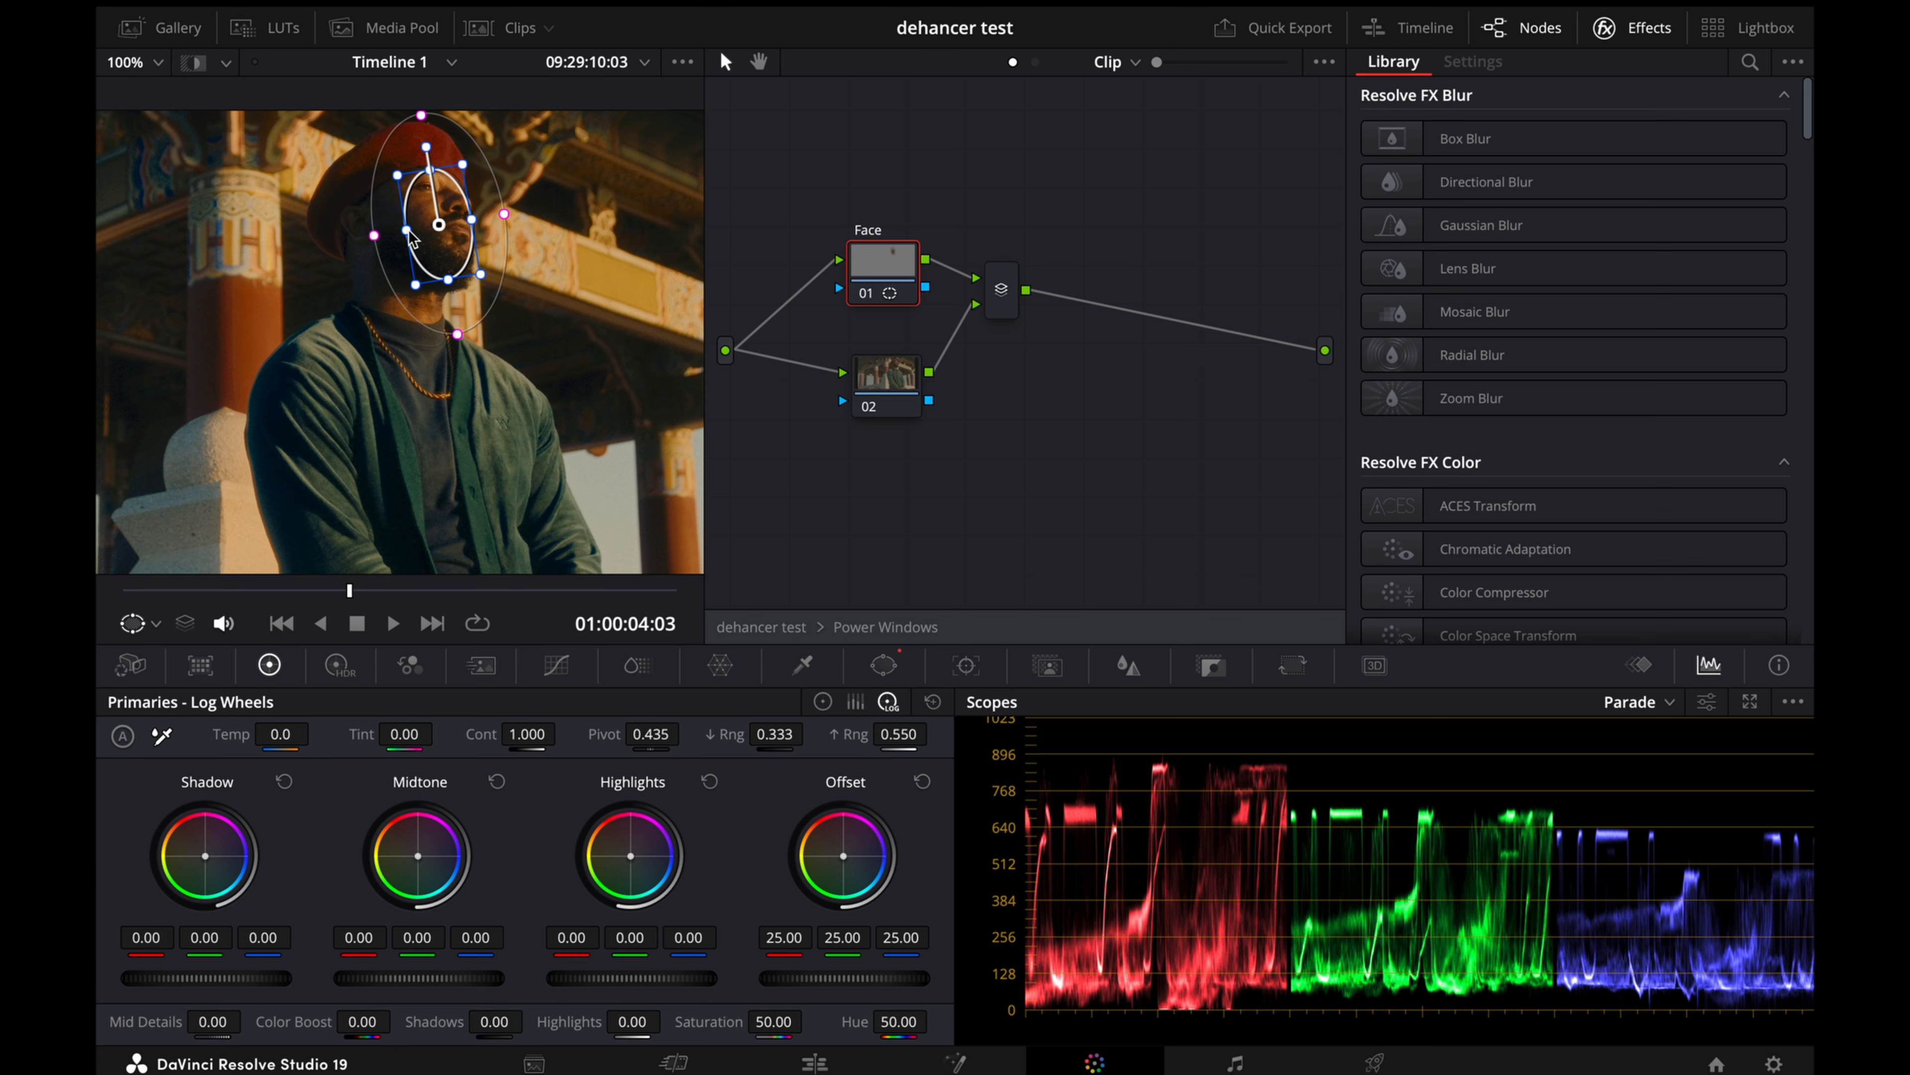
{"action": "left_click_drag", "start_coordinate": [408, 228], "coordinate": [441, 247]}
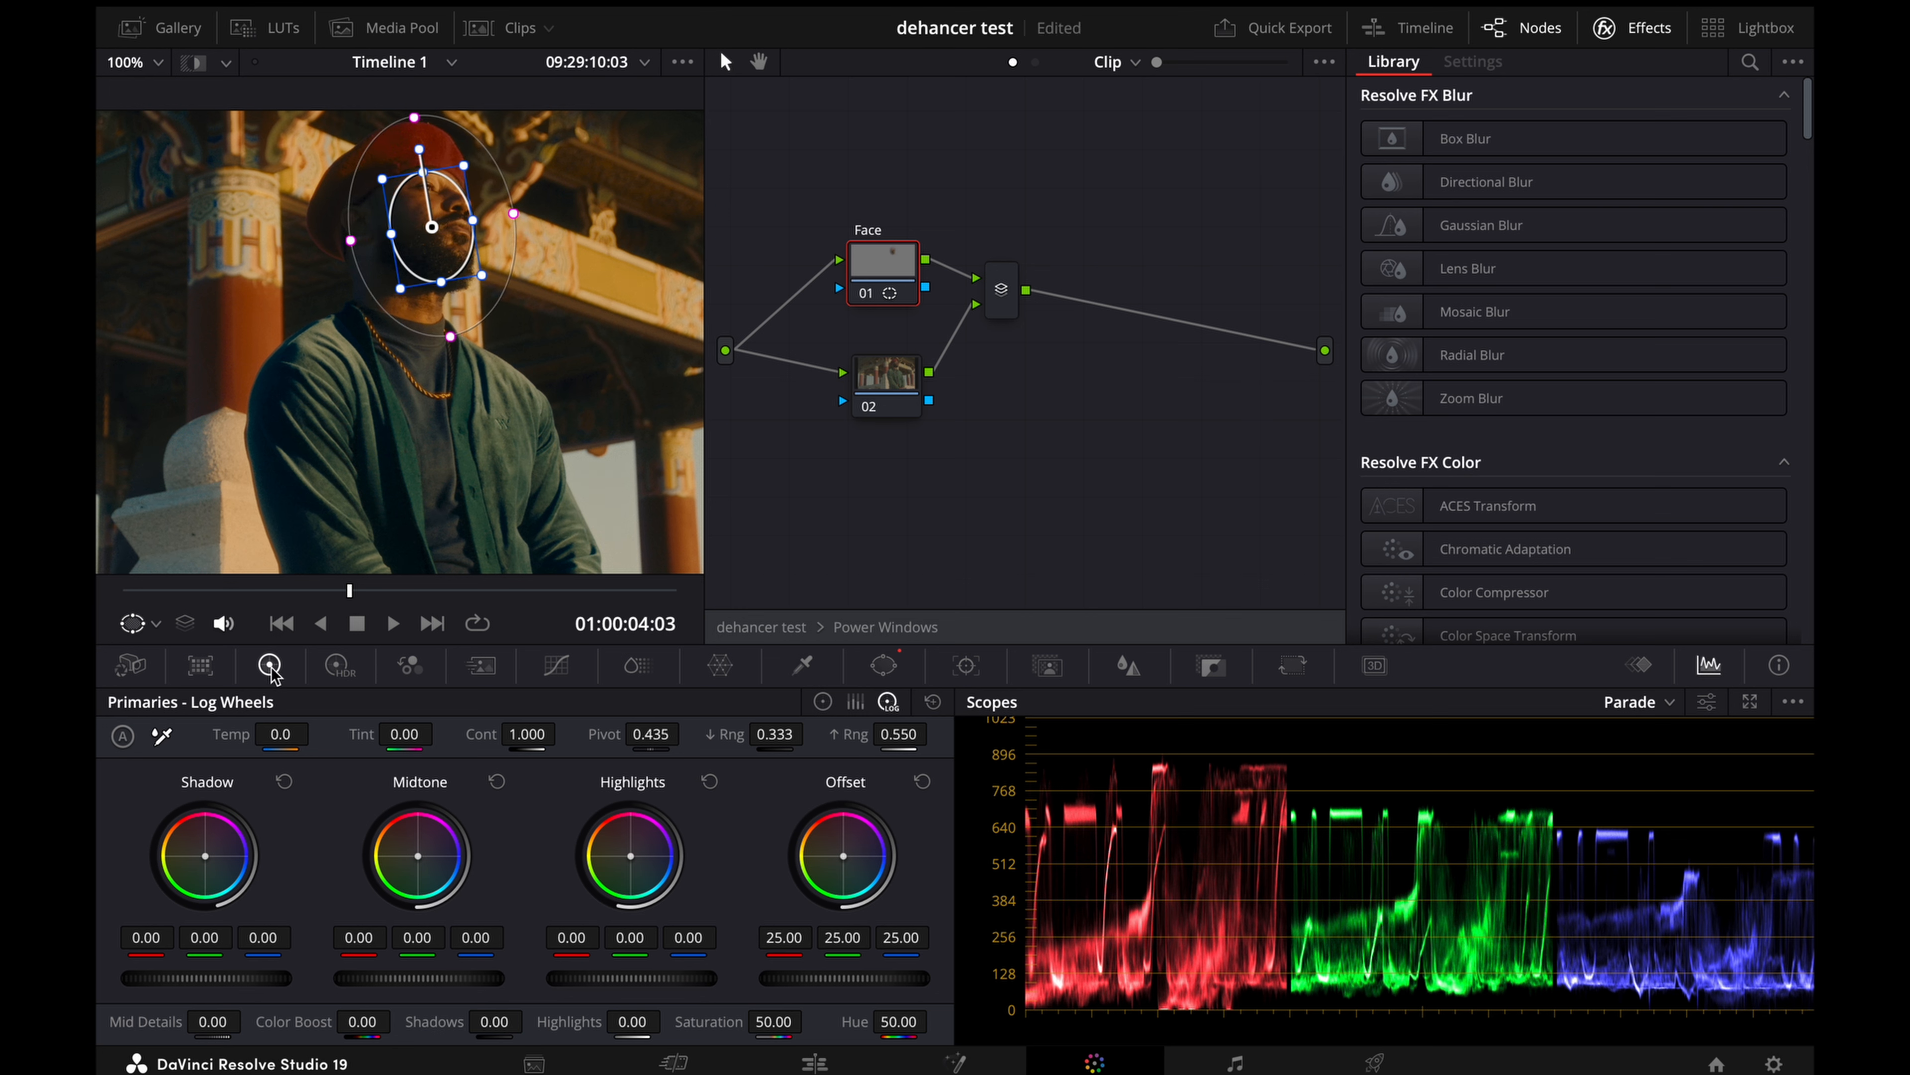
{"action": "left_click", "coordinate": [823, 701]}
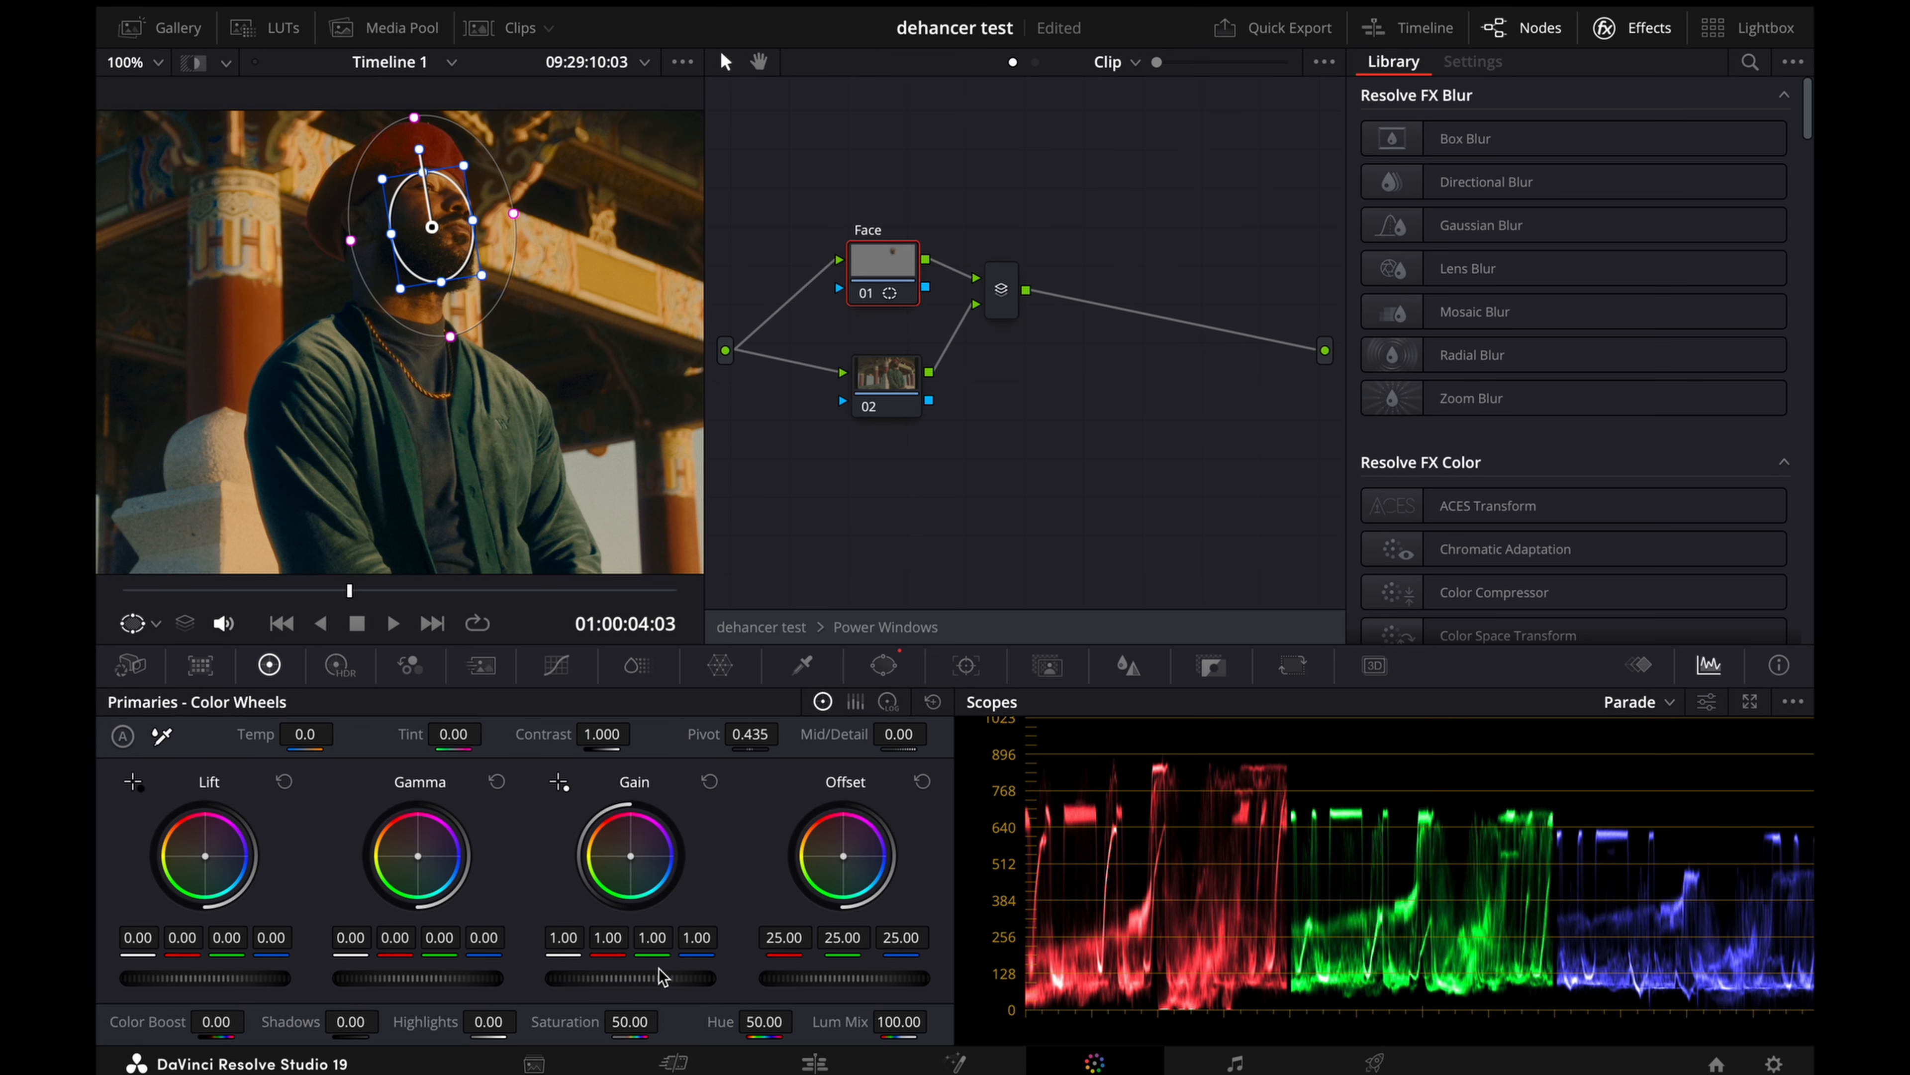
{"action": "mouse_move", "coordinate": [624, 977]}
{"action": "left_mouse_down"}
{"action": "mouse_move", "coordinate": [699, 978]}
{"action": "mouse_move", "coordinate": [617, 978]}
{"action": "left_mouse_up"}
{"action": "left_click", "coordinate": [710, 781]}
{"action": "left_click_drag", "start_coordinate": [620, 977], "coordinate": [632, 978]}
{"action": "left_click", "coordinate": [557, 667]}
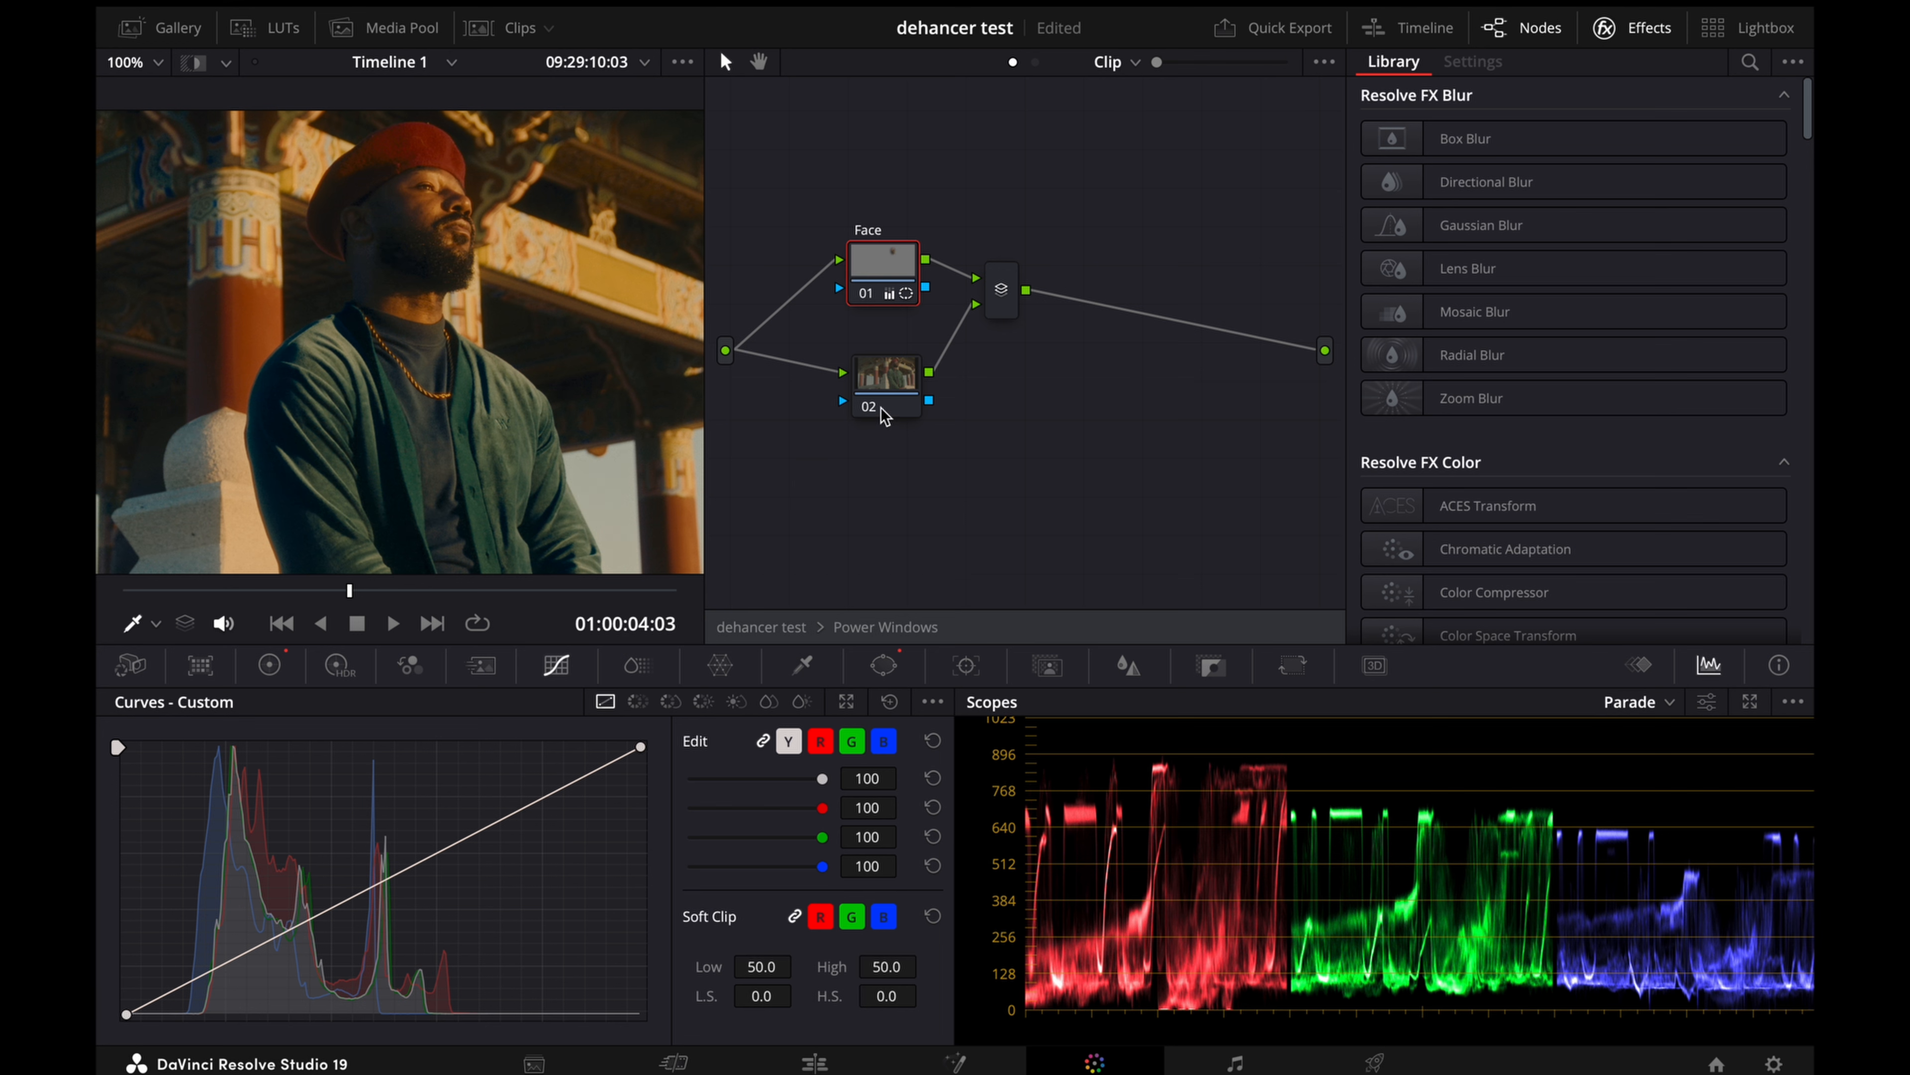
Step: Add a circular window to node 02 and stretch it over the man's body, at about aspect 27.6, pan 53.7 and tilt 50.2
{"action": "key", "text": "shift+z"}
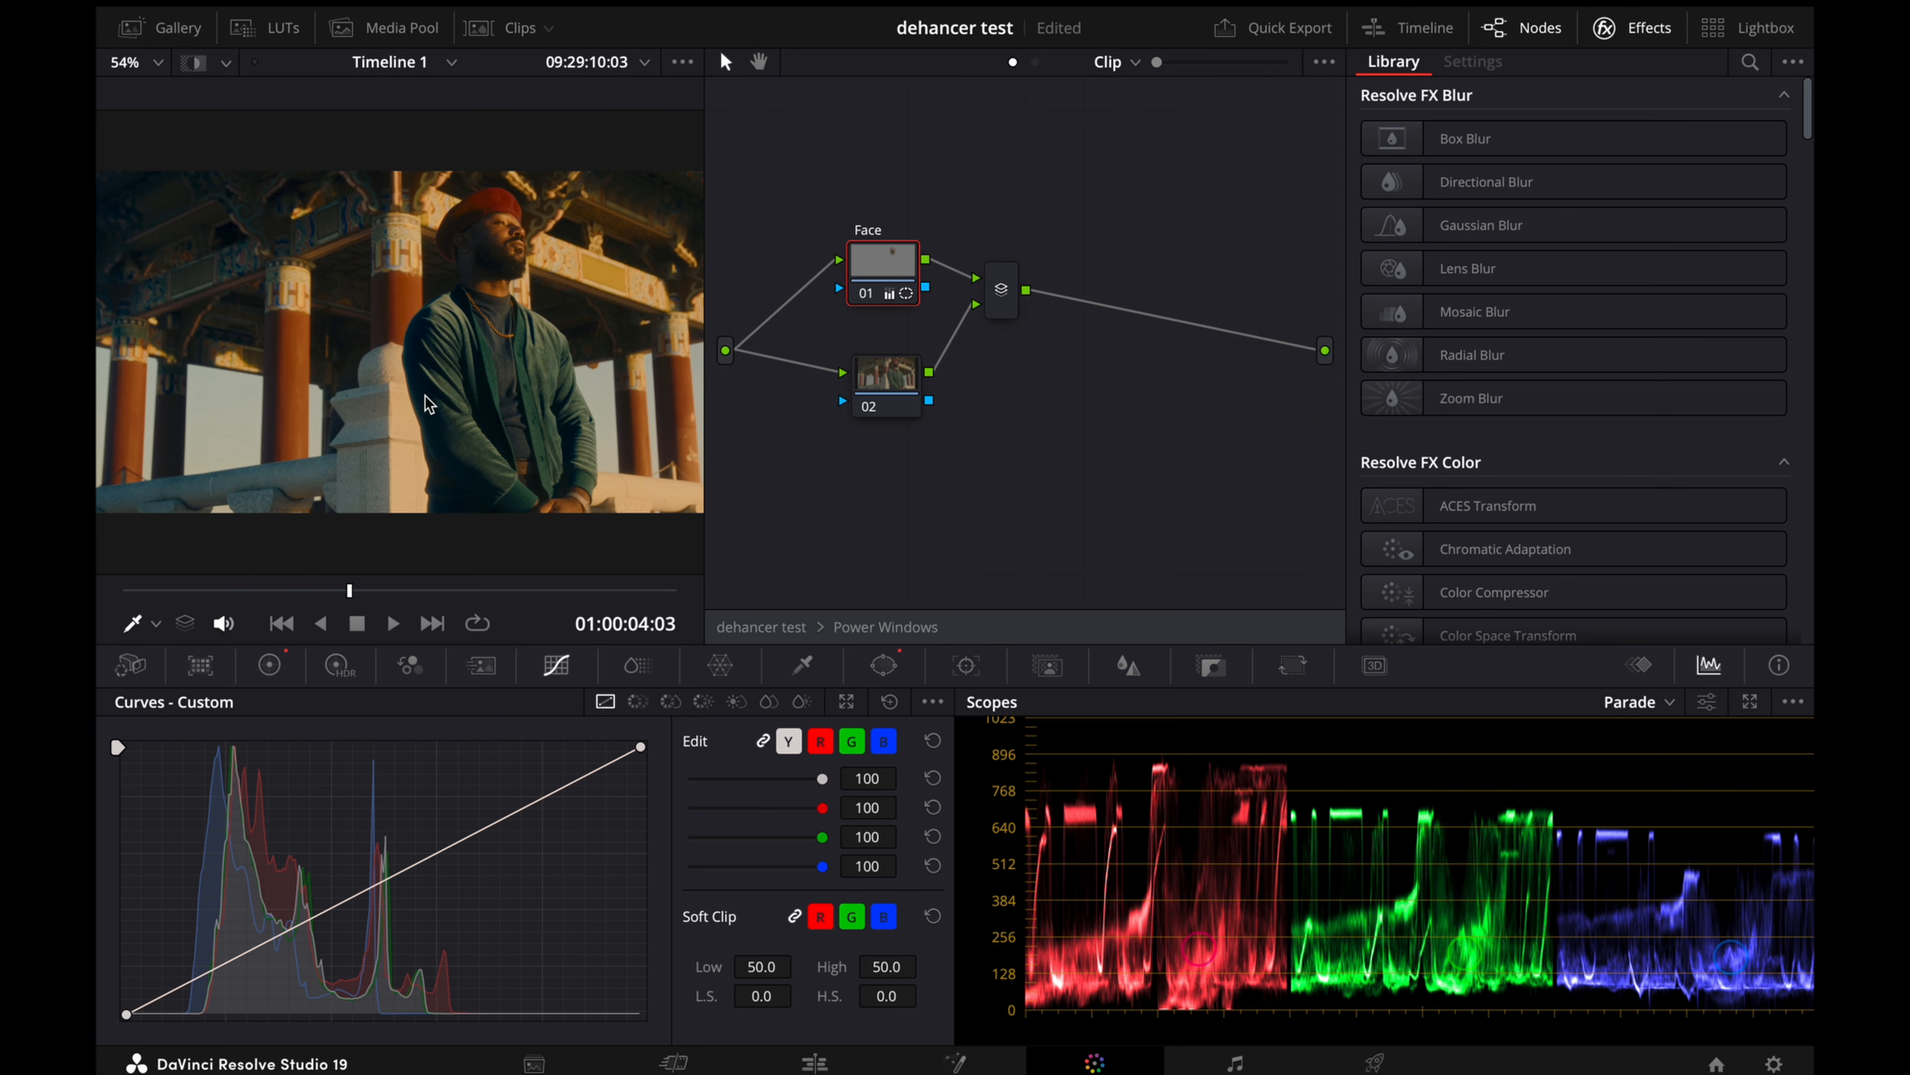
{"action": "left_click", "coordinate": [893, 394]}
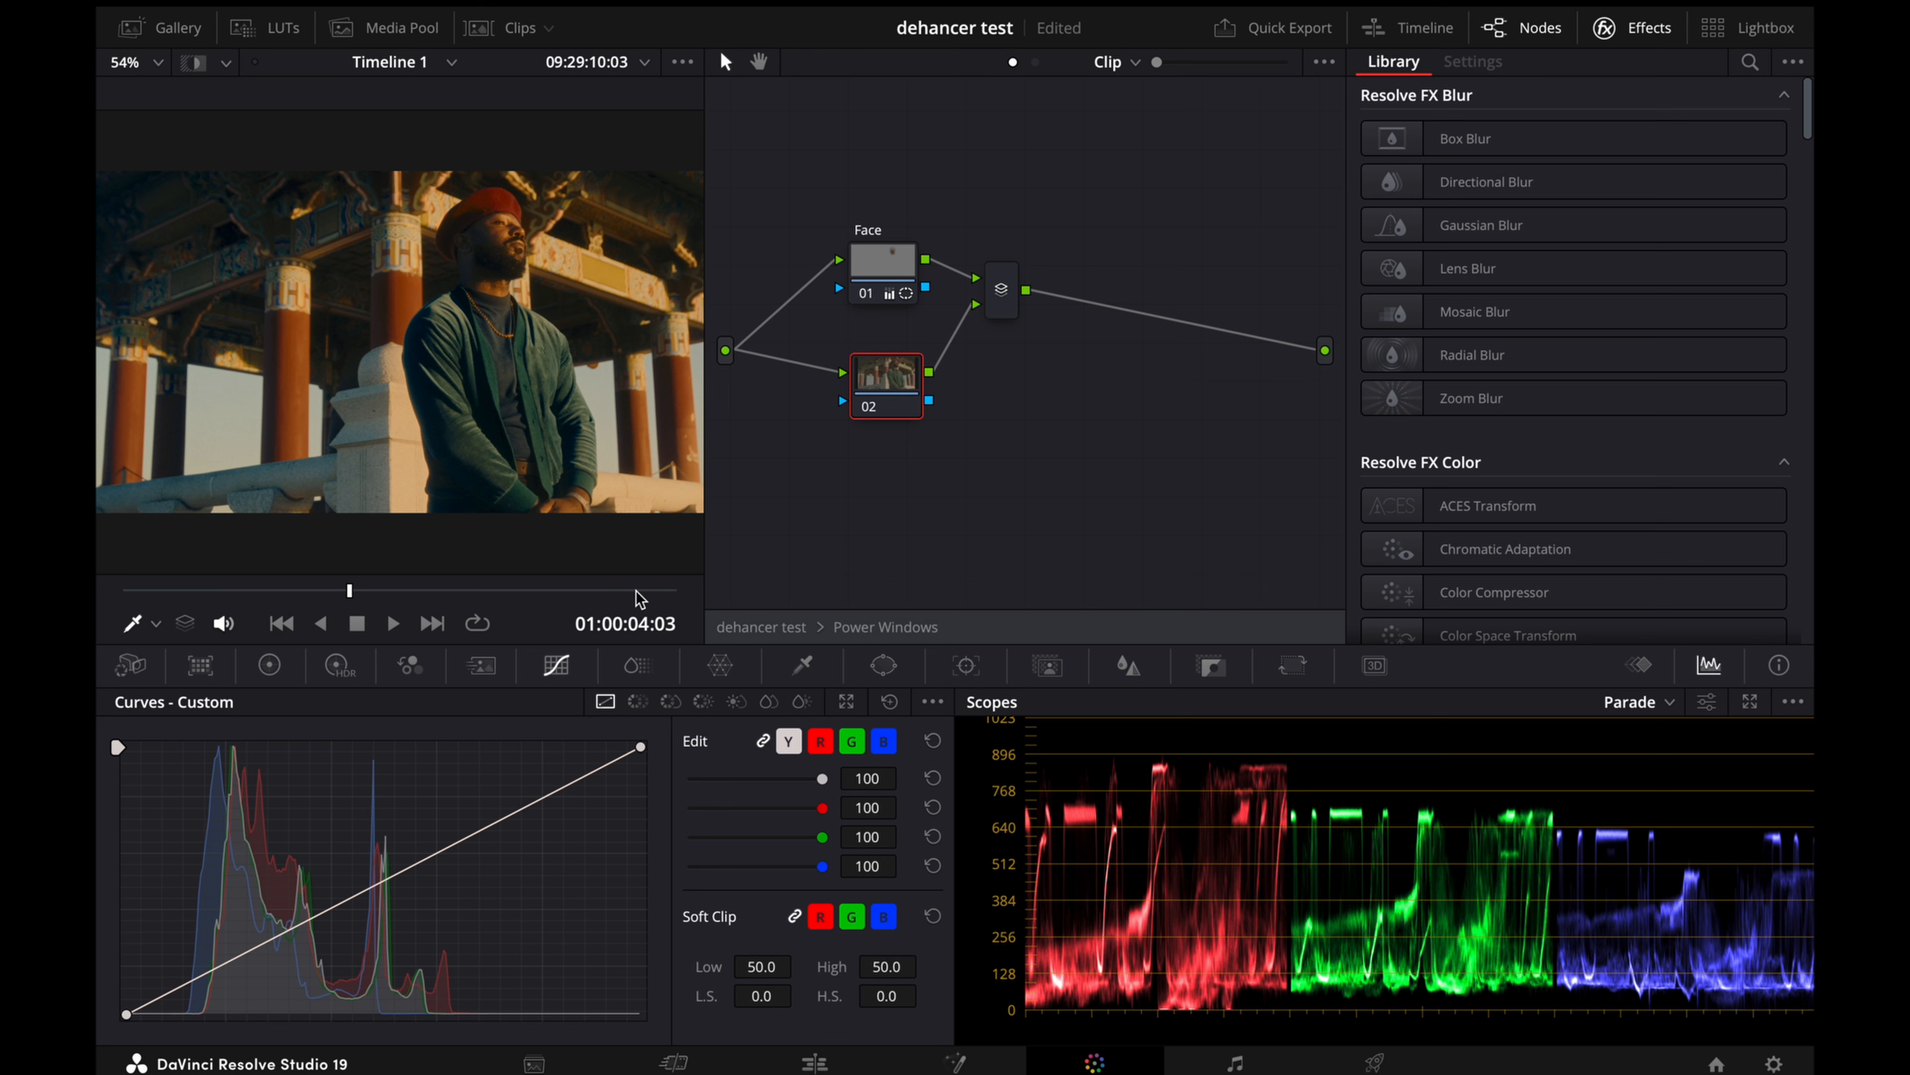
{"action": "left_click", "coordinate": [271, 665]}
{"action": "left_click", "coordinate": [883, 666]}
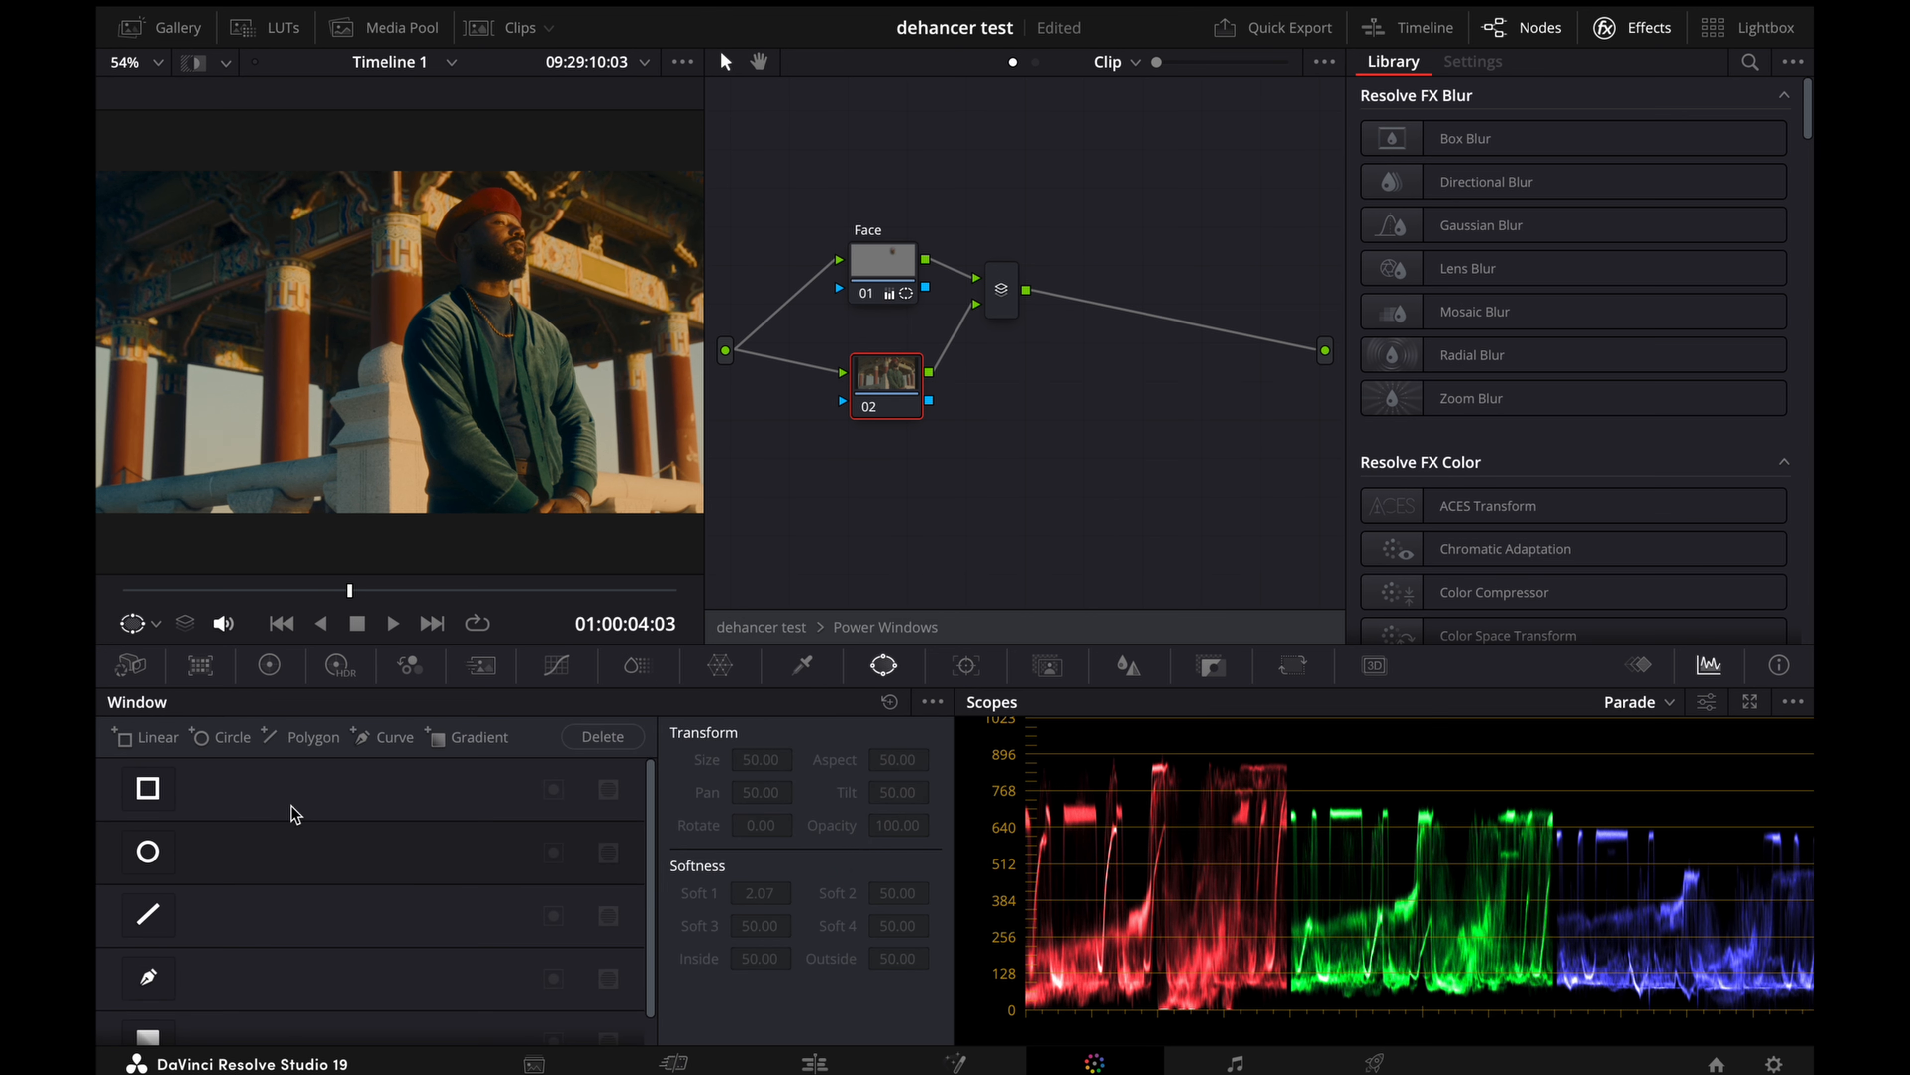
{"action": "left_click", "coordinate": [148, 853]}
{"action": "left_click_drag", "start_coordinate": [400, 451], "coordinate": [401, 485]}
{"action": "left_click_drag", "start_coordinate": [422, 391], "coordinate": [516, 348]}
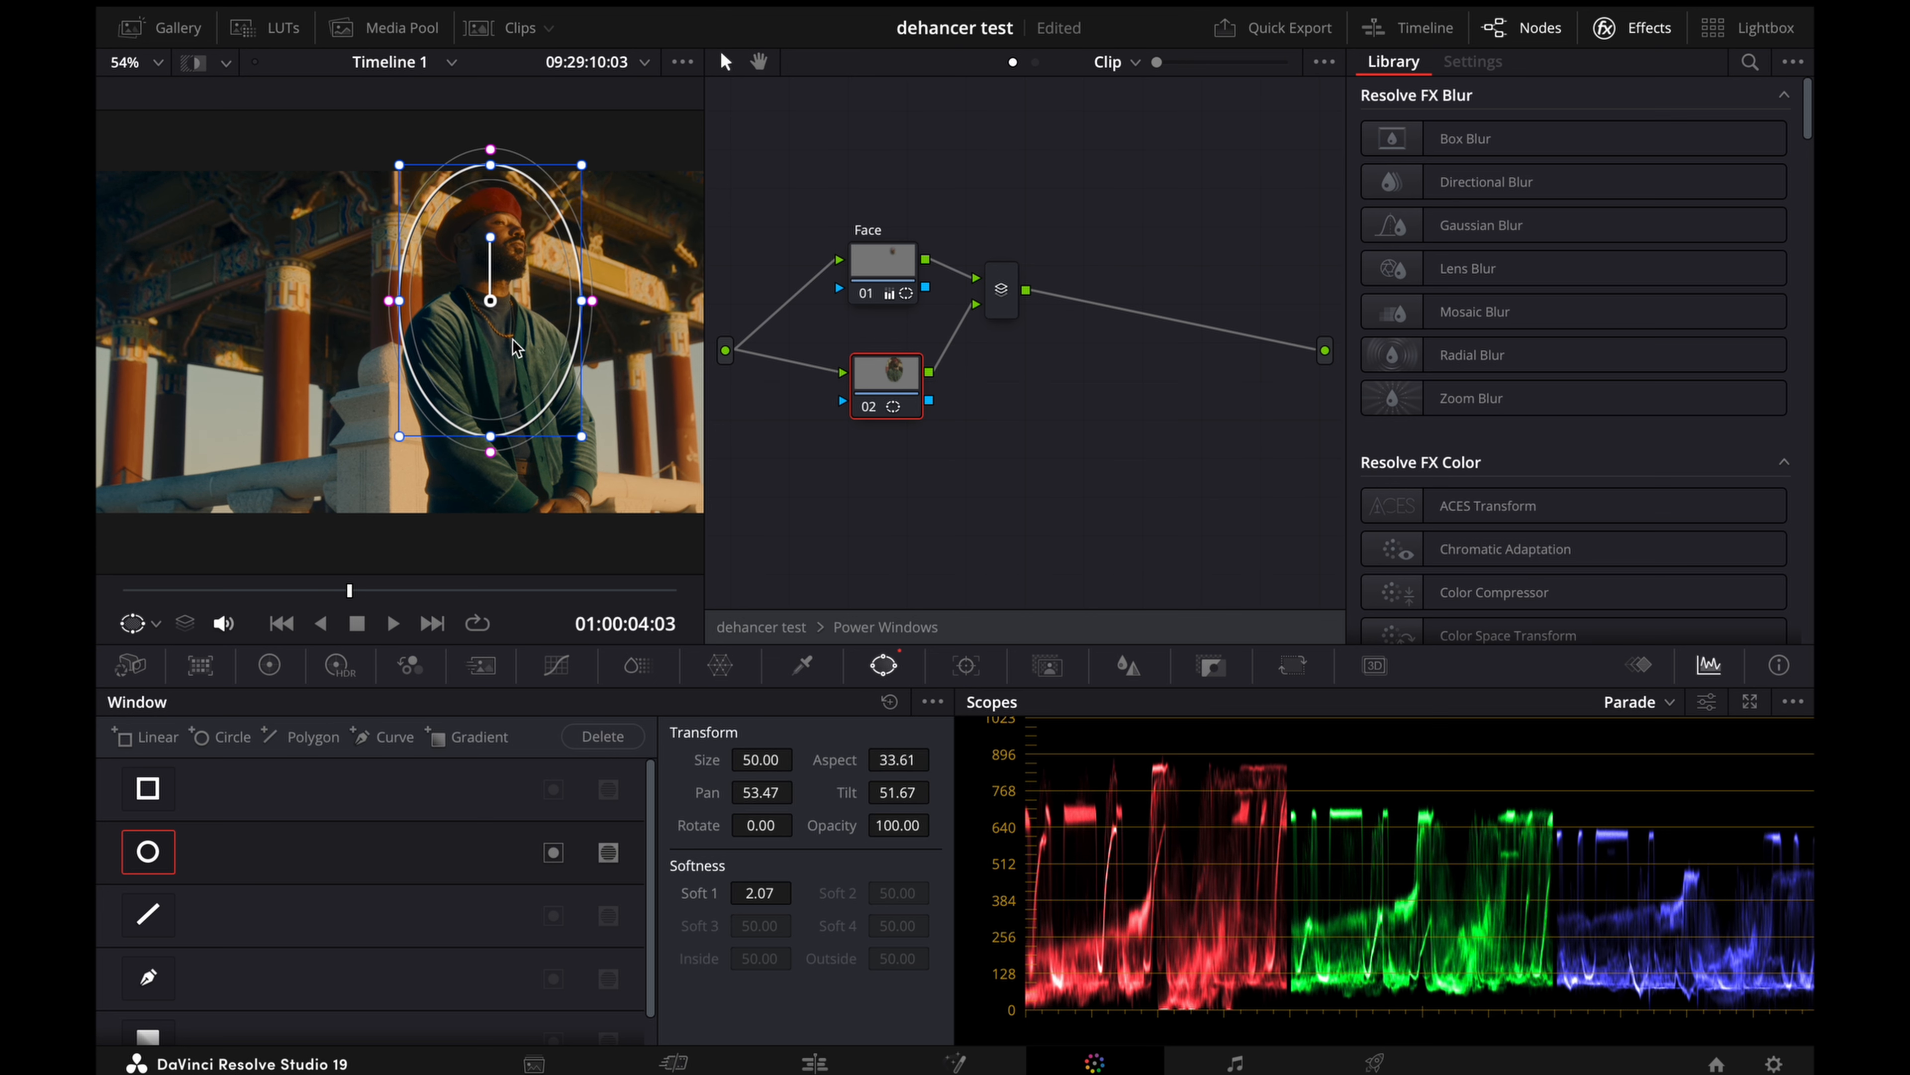
{"action": "left_click_drag", "start_coordinate": [493, 435], "coordinate": [494, 462]}
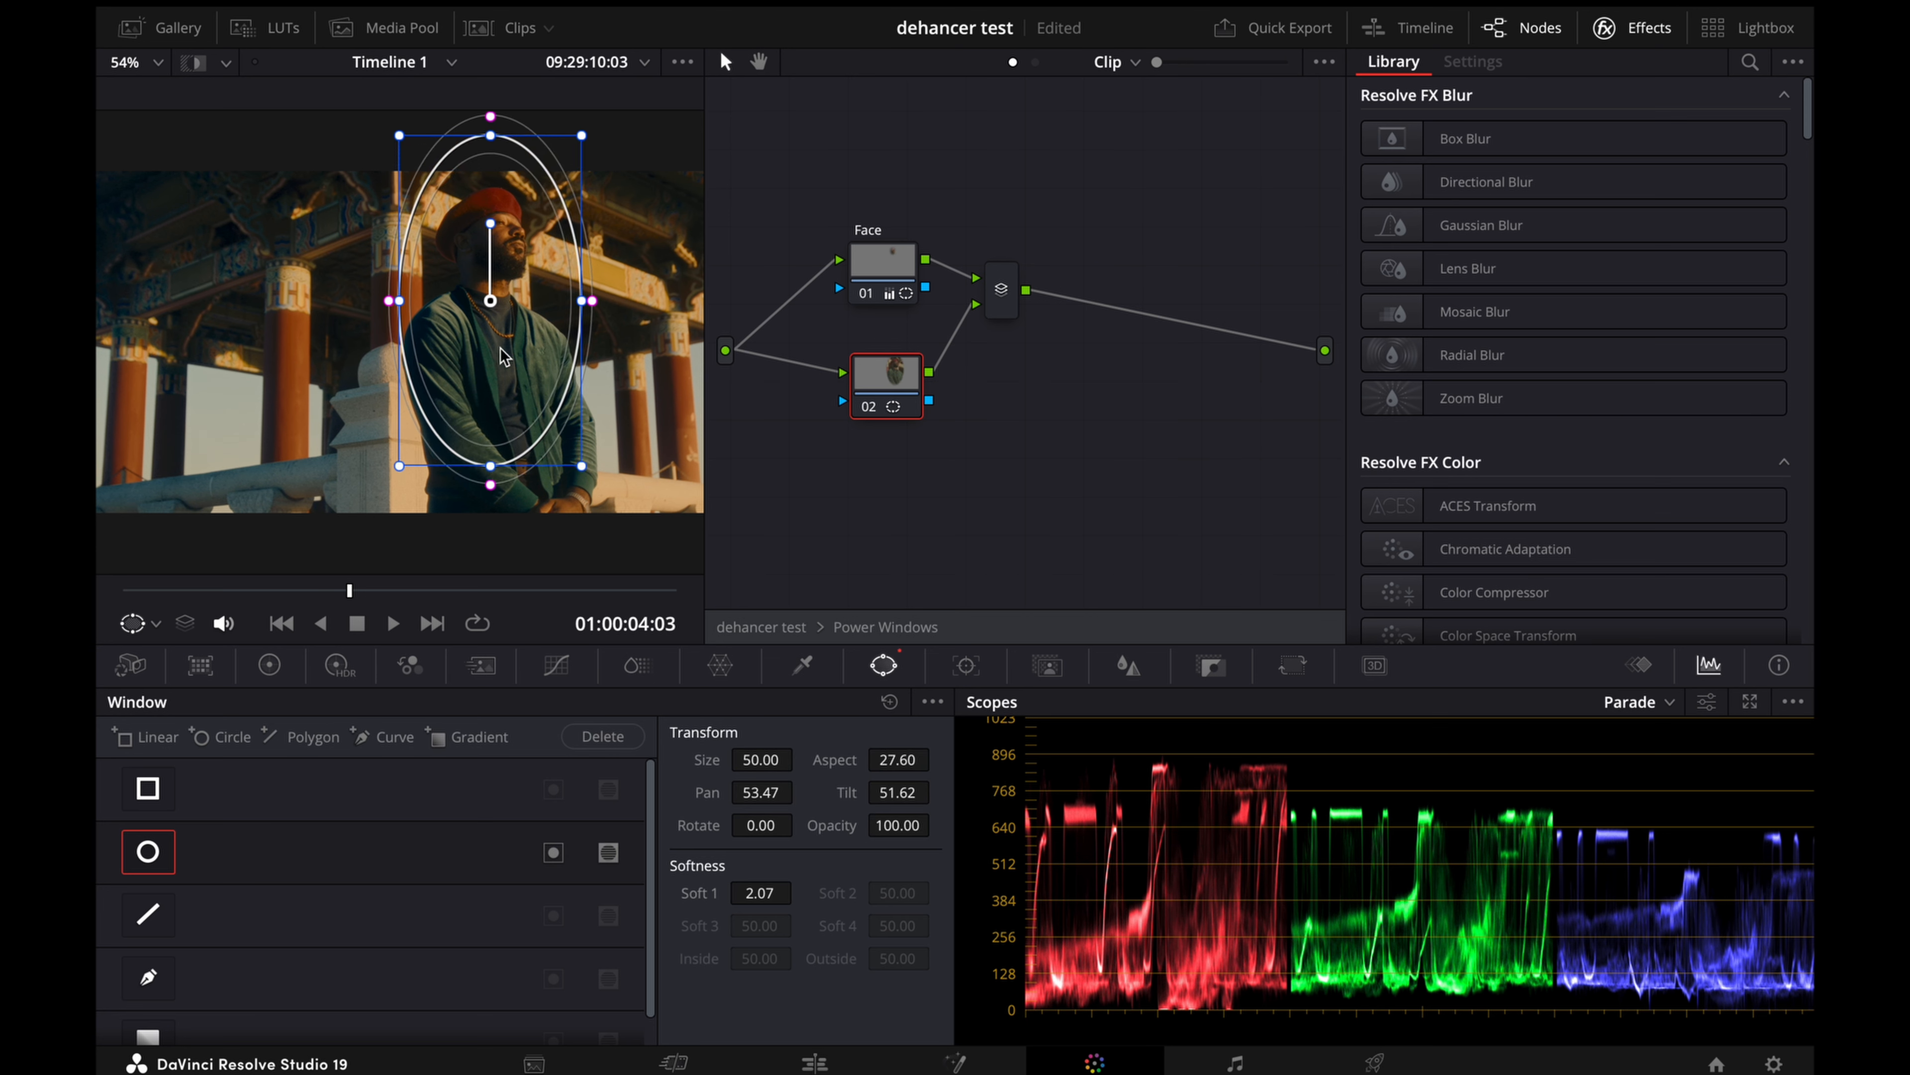
{"action": "left_click_drag", "start_coordinate": [500, 348], "coordinate": [506, 385]}
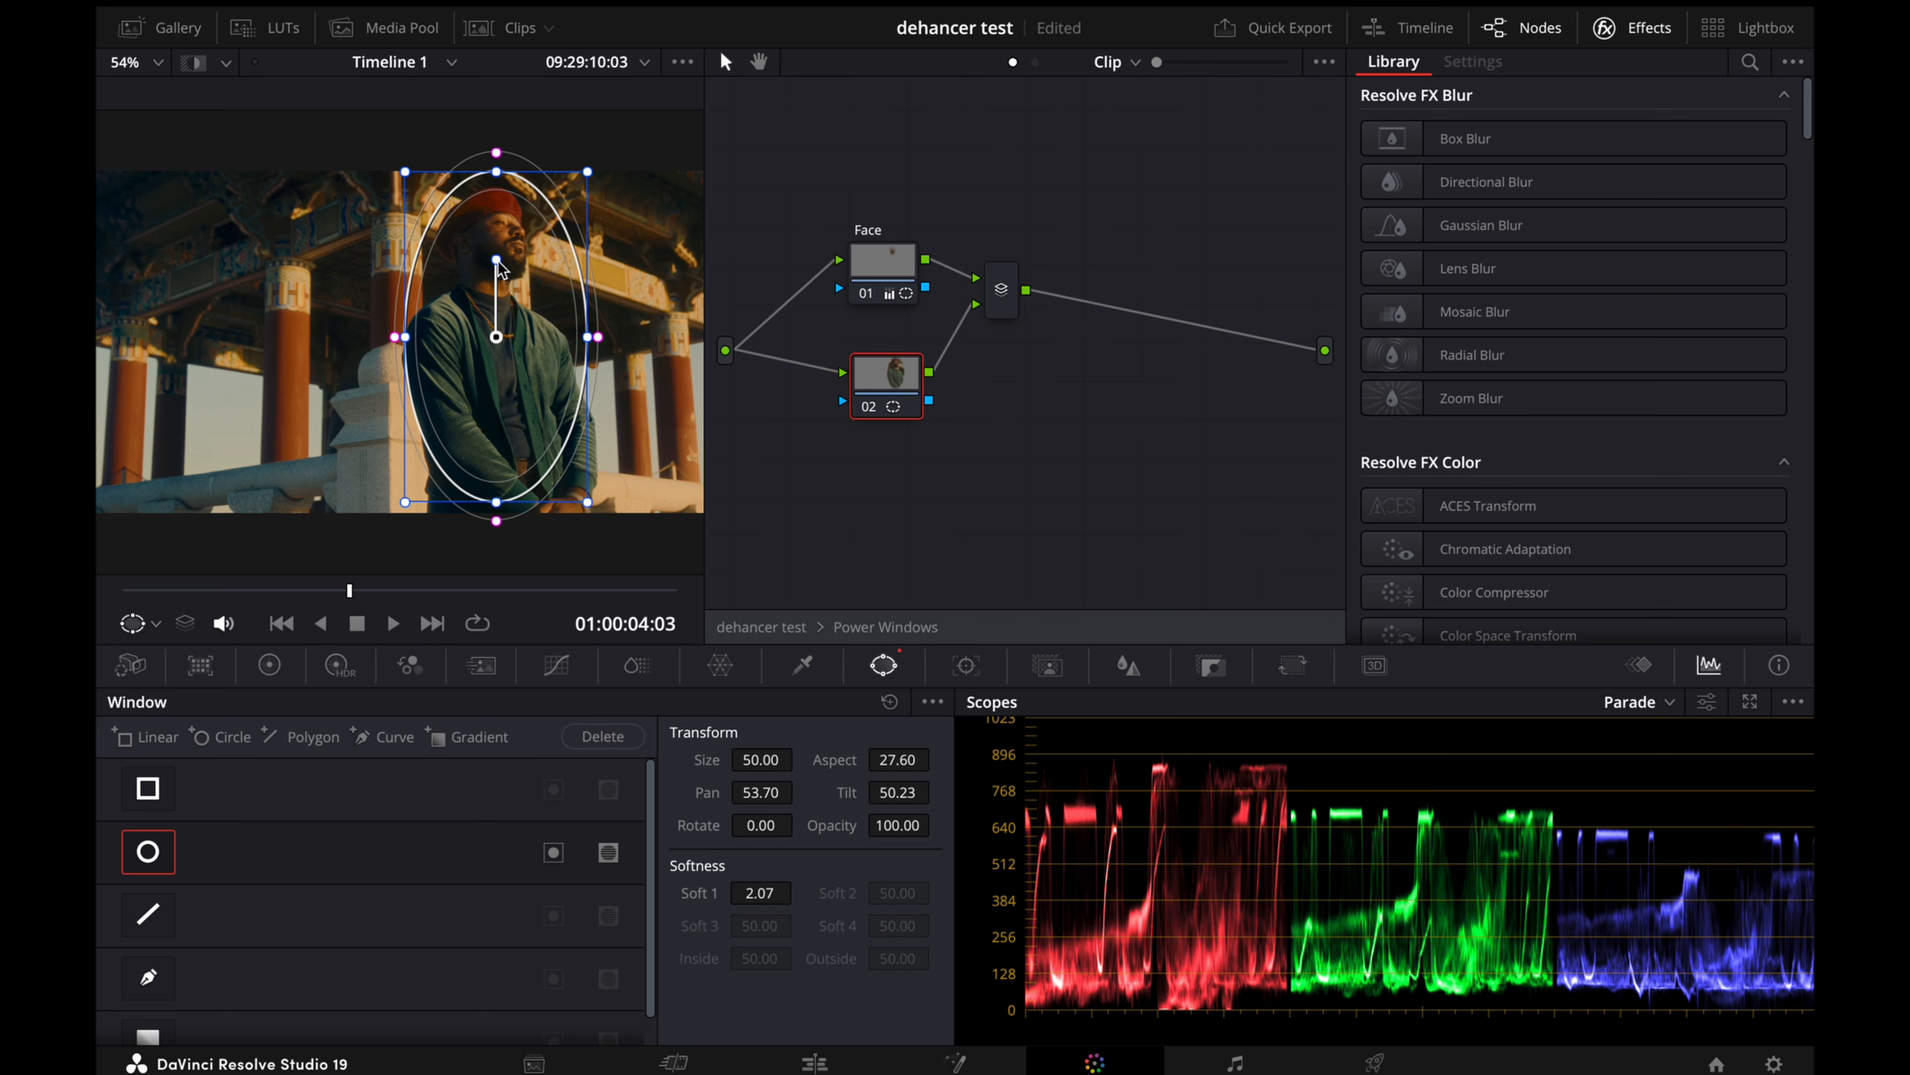
Step: Tilt the body window to about -9.9 rotation, widen its softness to about 18 and nudge it into place over the man
{"action": "left_click_drag", "start_coordinate": [496, 260], "coordinate": [485, 261]}
{"action": "left_click_drag", "start_coordinate": [398, 350], "coordinate": [316, 368]}
{"action": "left_click_drag", "start_coordinate": [527, 426], "coordinate": [530, 429]}
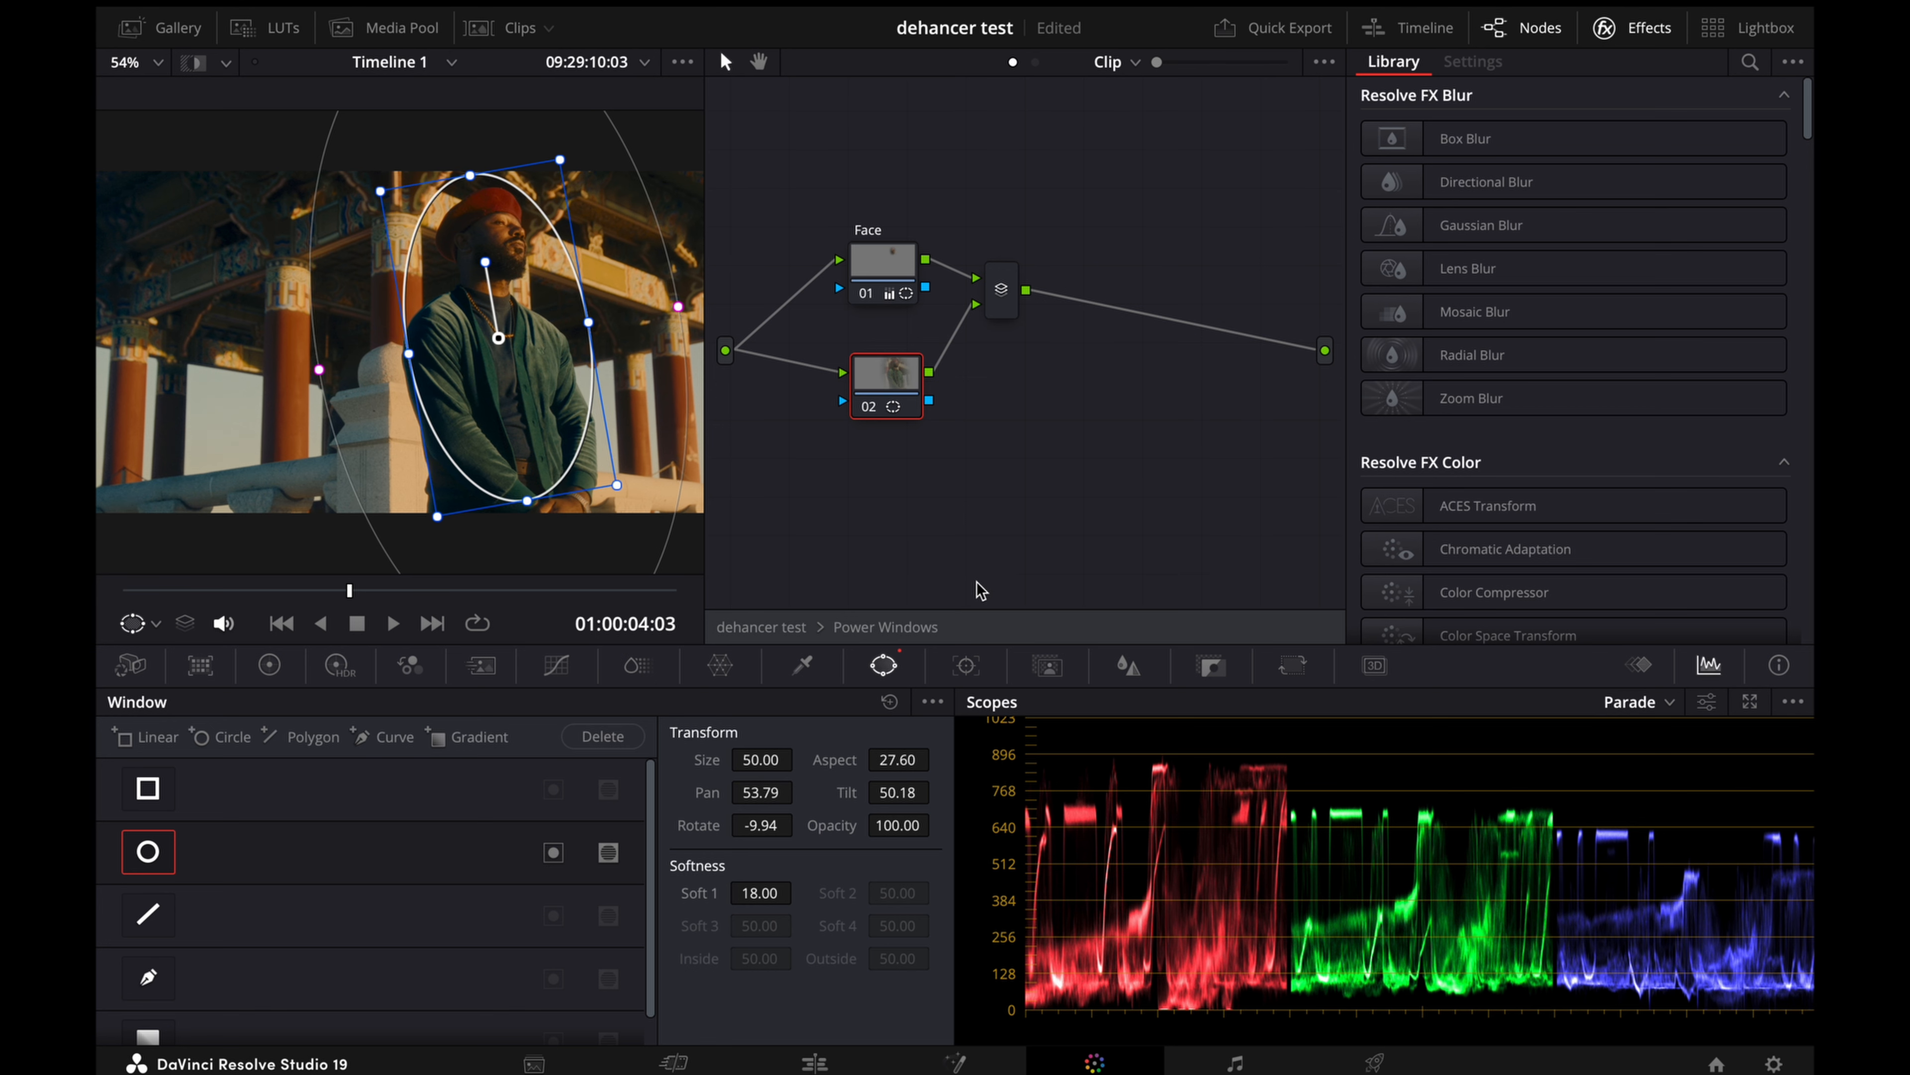
Step: Add an outside node to node 02, place it beneath that node and lower its gain to about 0.98
{"action": "key", "text": "alt+p"}
{"action": "left_click_drag", "start_coordinate": [1017, 411], "coordinate": [908, 492]}
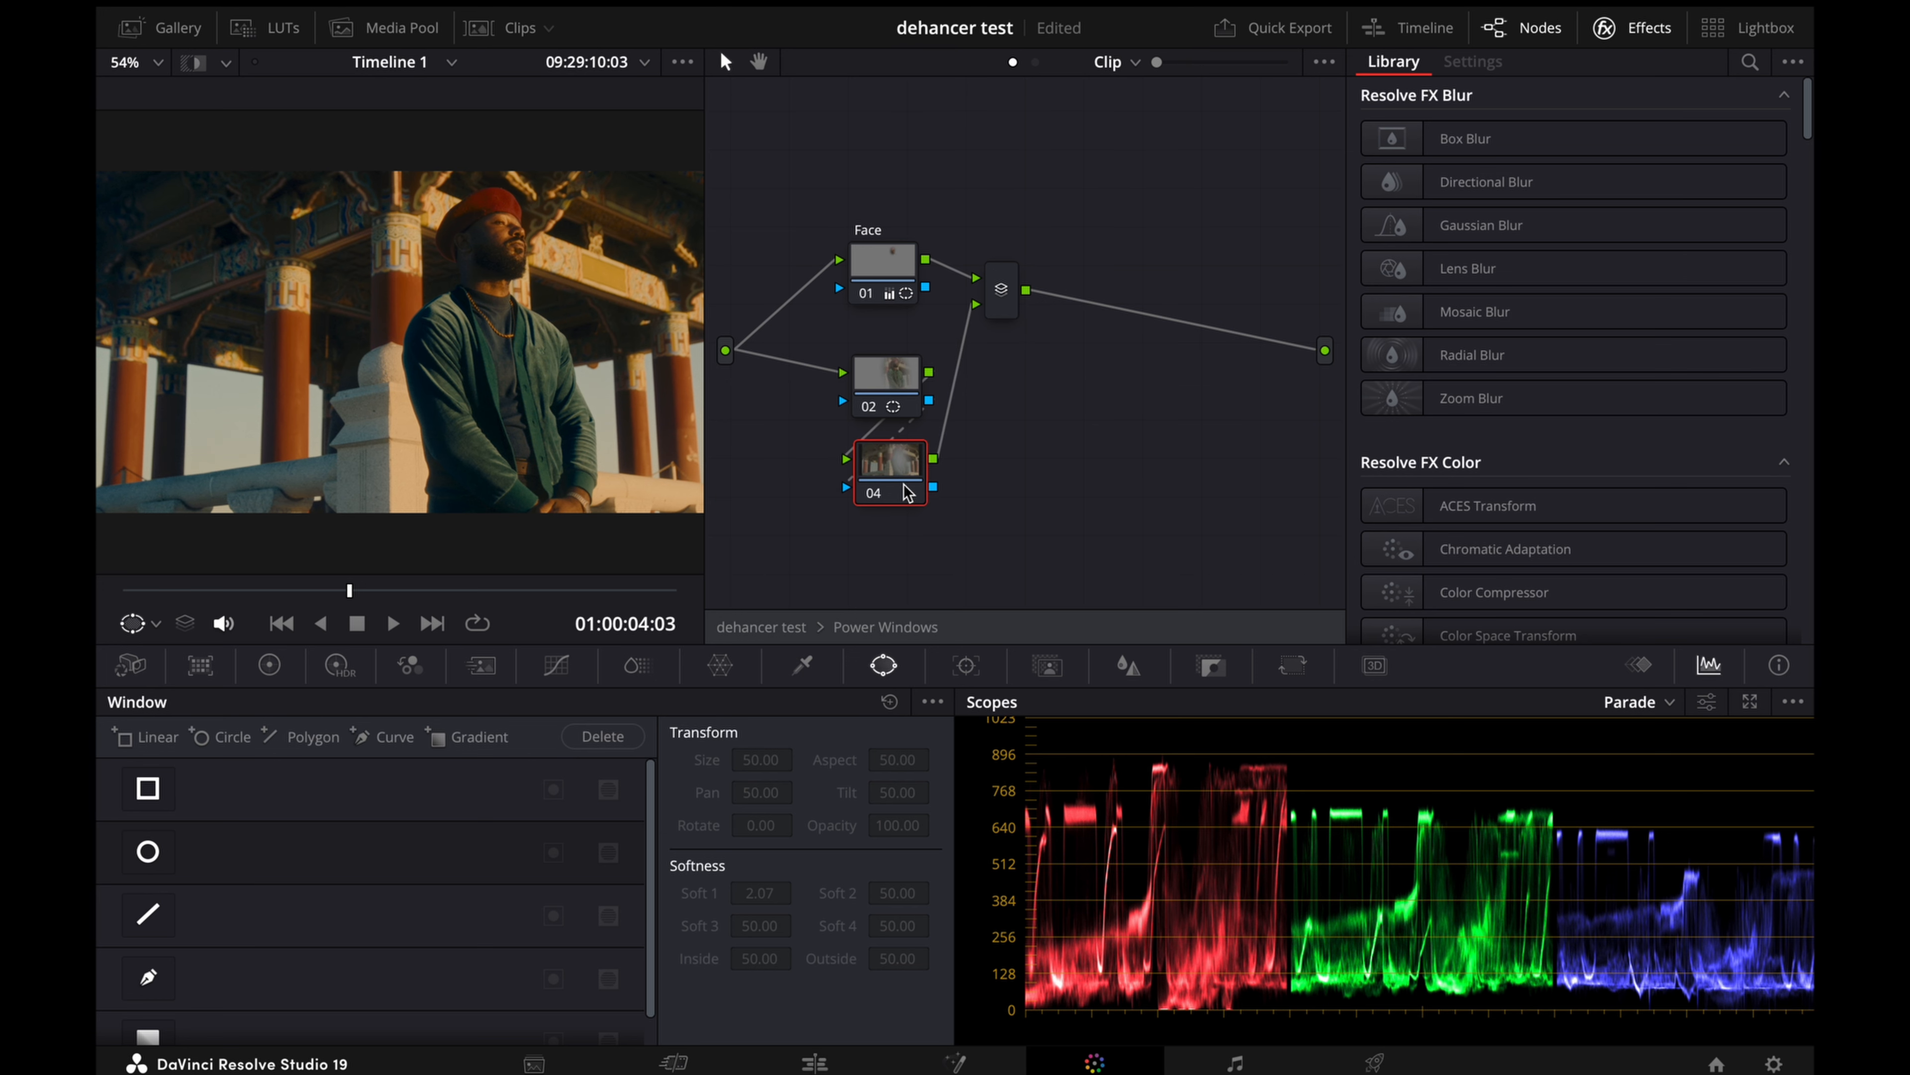
{"action": "left_click", "coordinate": [895, 399]}
{"action": "left_click", "coordinate": [894, 468]}
{"action": "left_click", "coordinate": [268, 666]}
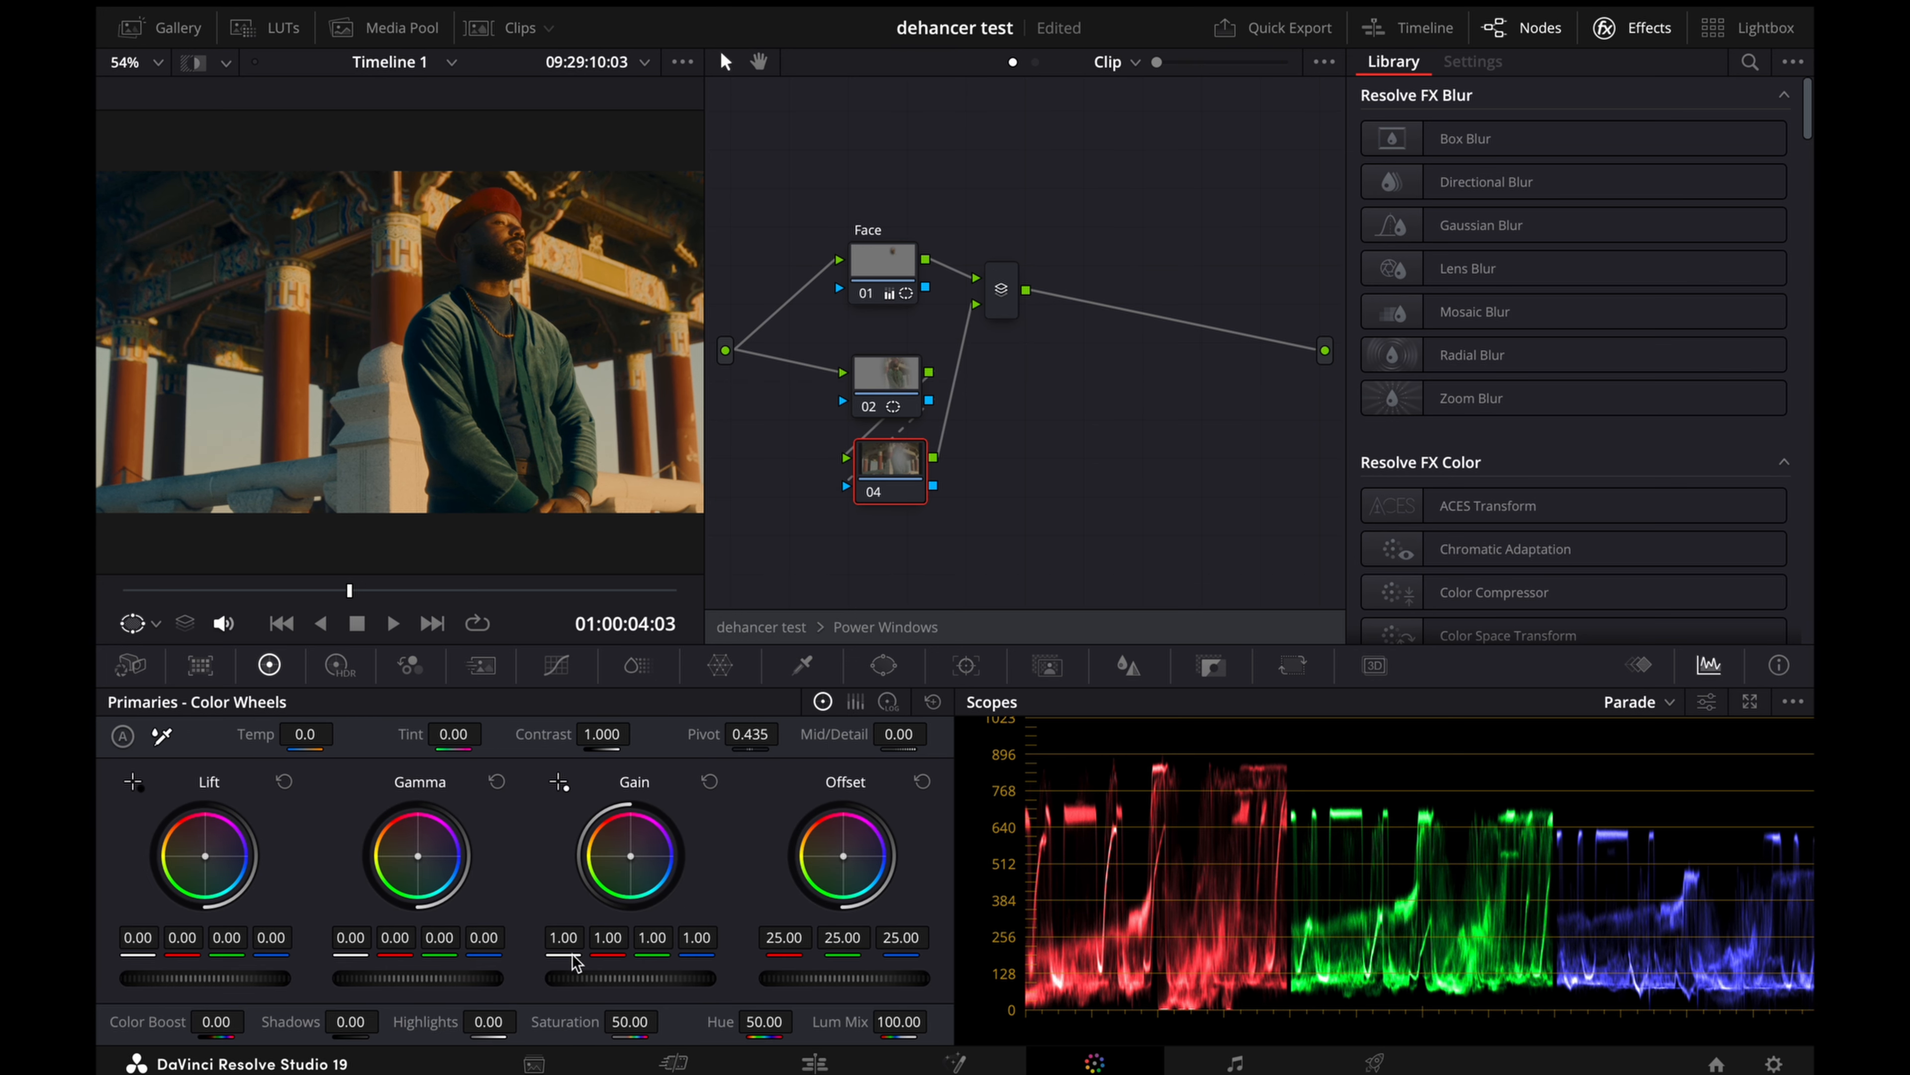
{"action": "left_click_drag", "start_coordinate": [631, 978], "coordinate": [607, 978]}
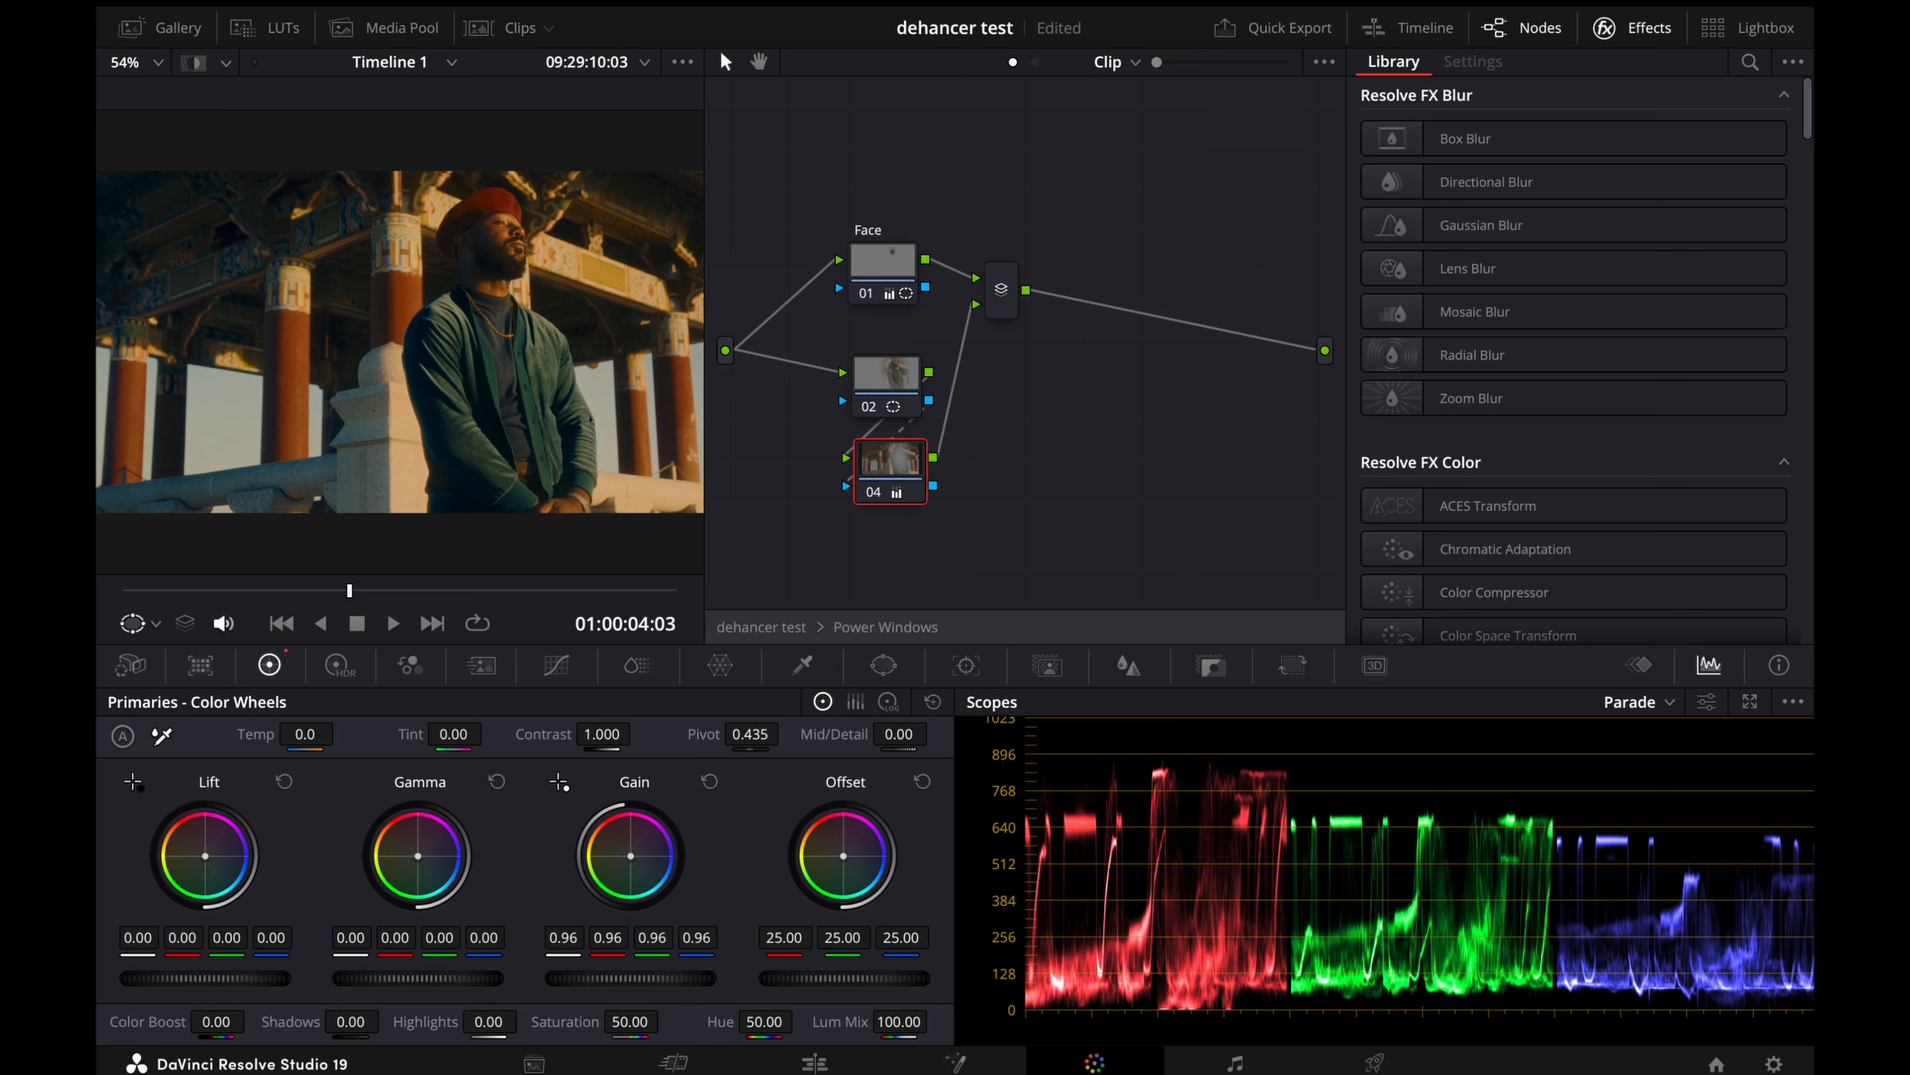
Step: Raise the gain of node 02 to about 1.03 and review the adjustments on nodes 02 and 04
{"action": "left_click", "coordinate": [854, 392]}
{"action": "left_click_drag", "start_coordinate": [629, 978], "coordinate": [647, 978]}
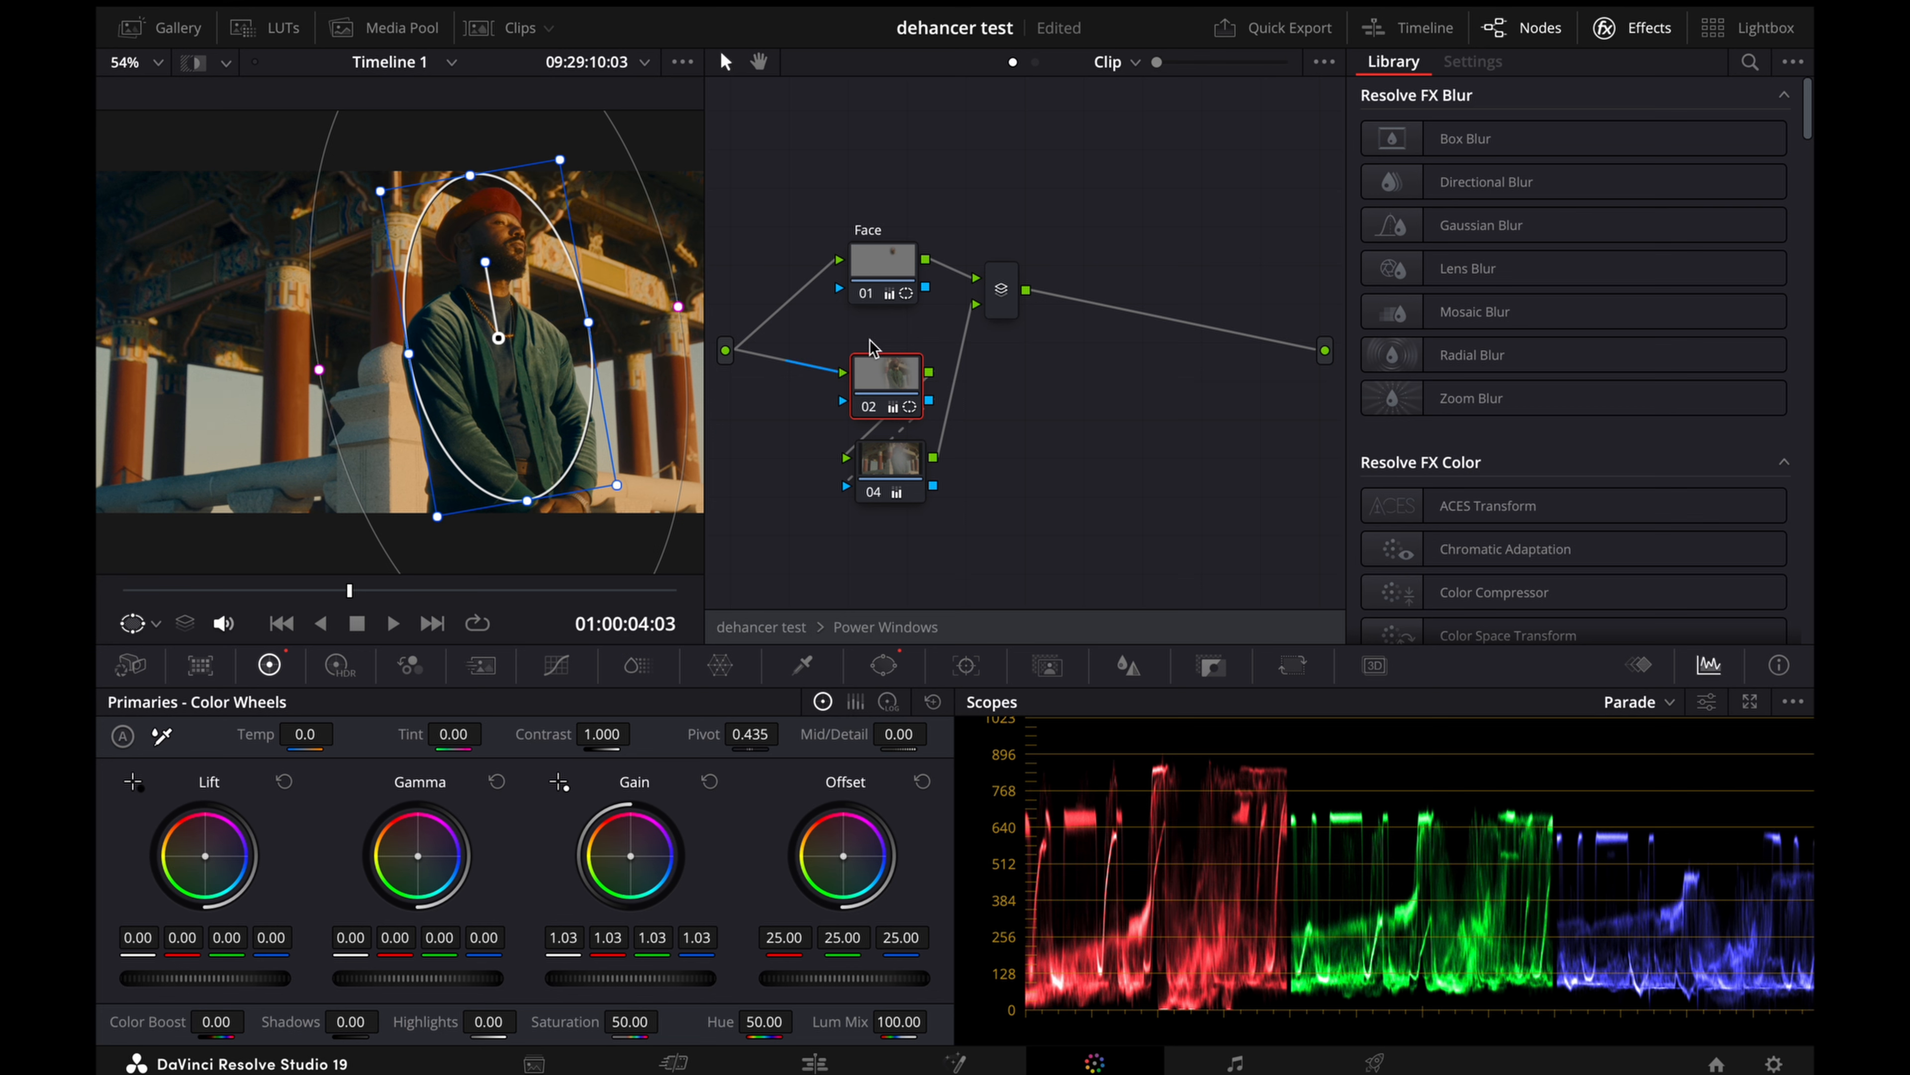
{"action": "left_click", "coordinate": [897, 456]}
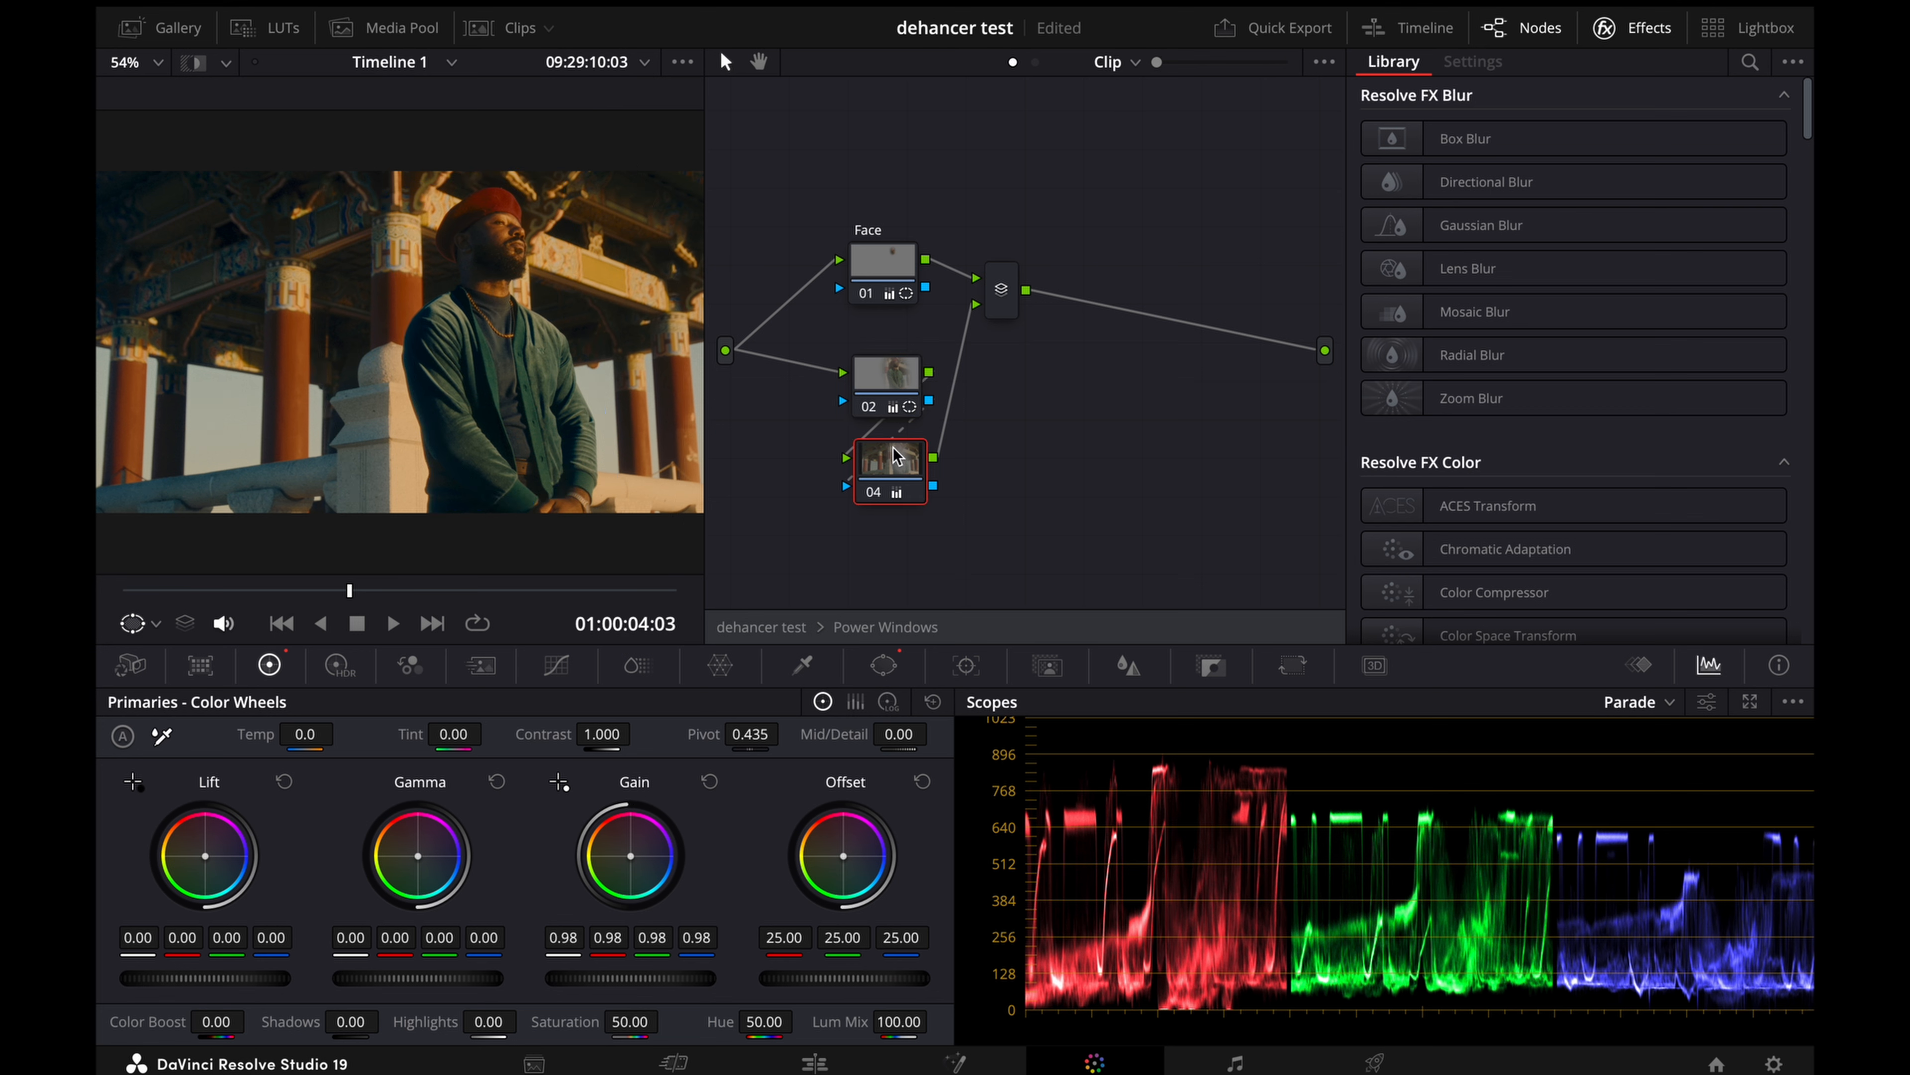
{"action": "left_click", "coordinate": [893, 382]}
{"action": "left_click", "coordinate": [855, 370]}
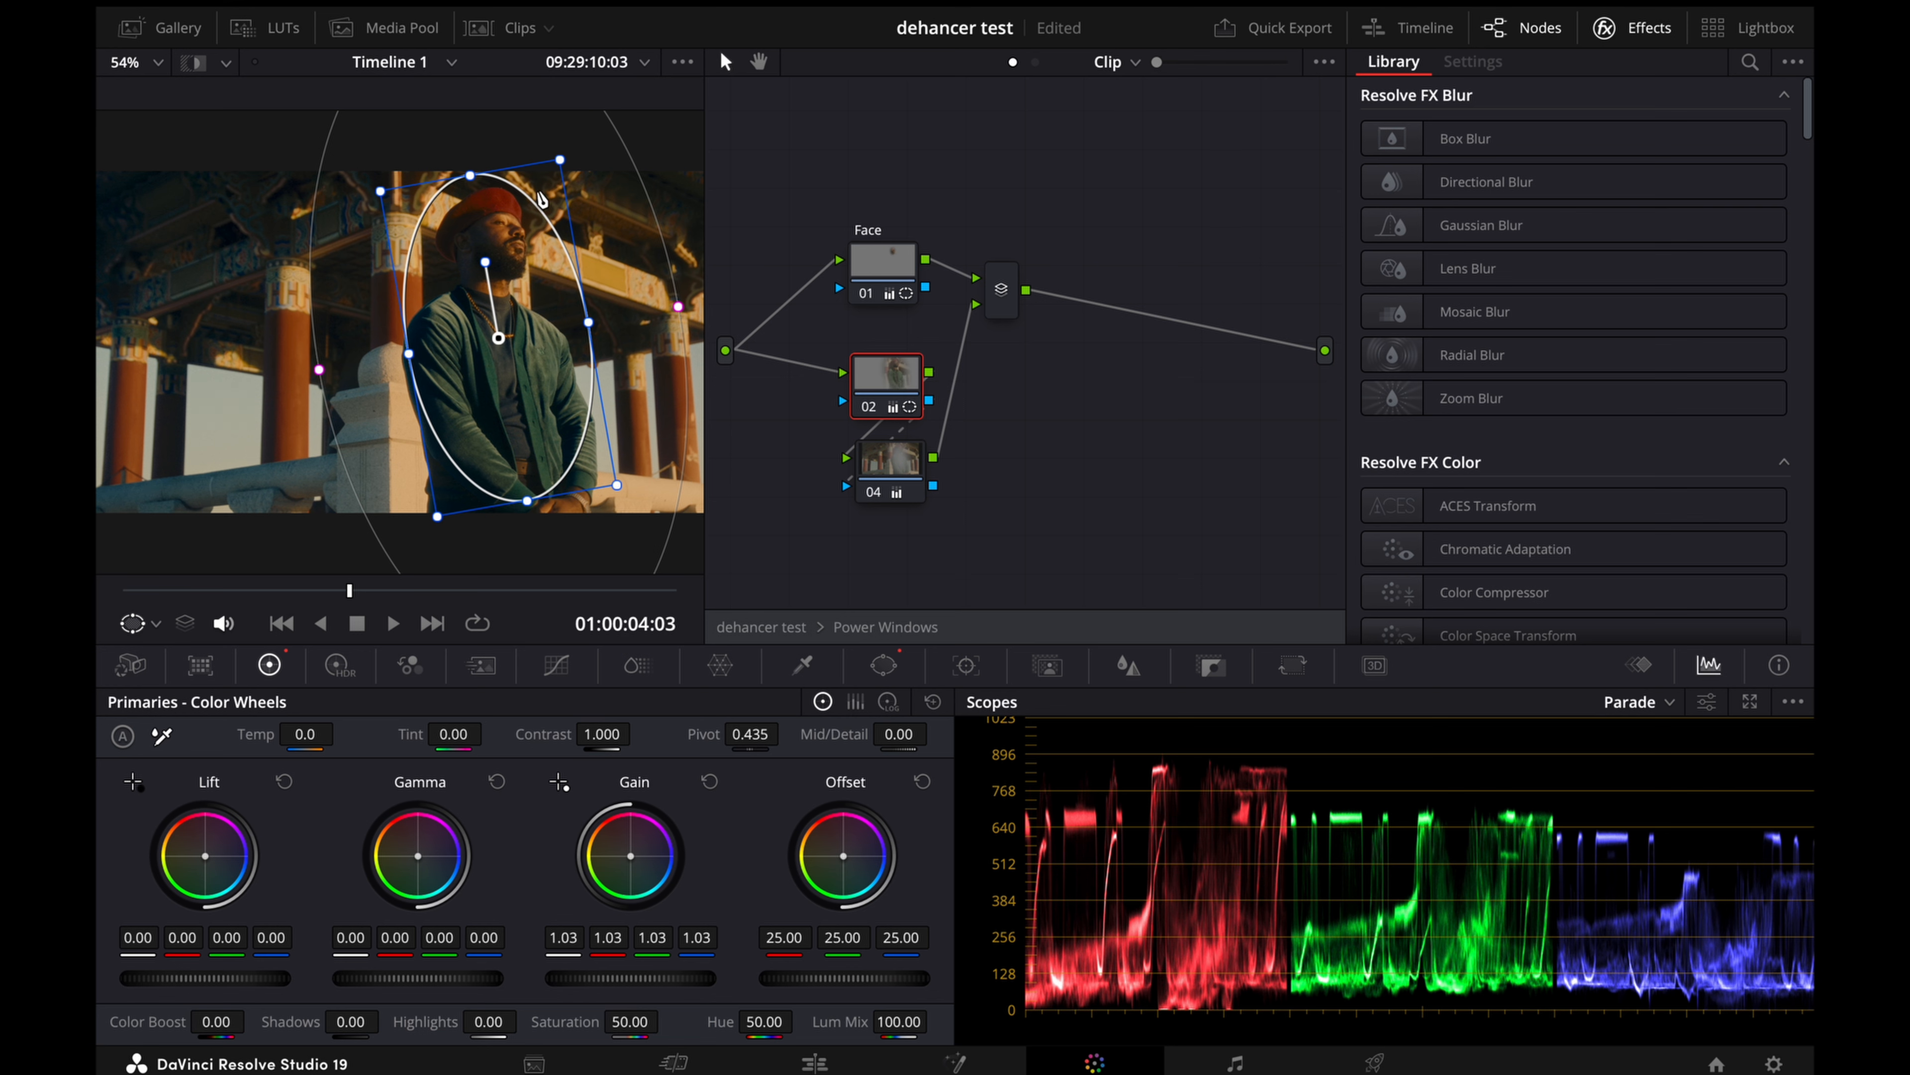
Step: Add node 05 after node 04 and stretch a circular window across the whole frame, at about size 60.7 and aspect 72.0
{"action": "left_click", "coordinate": [912, 467]}
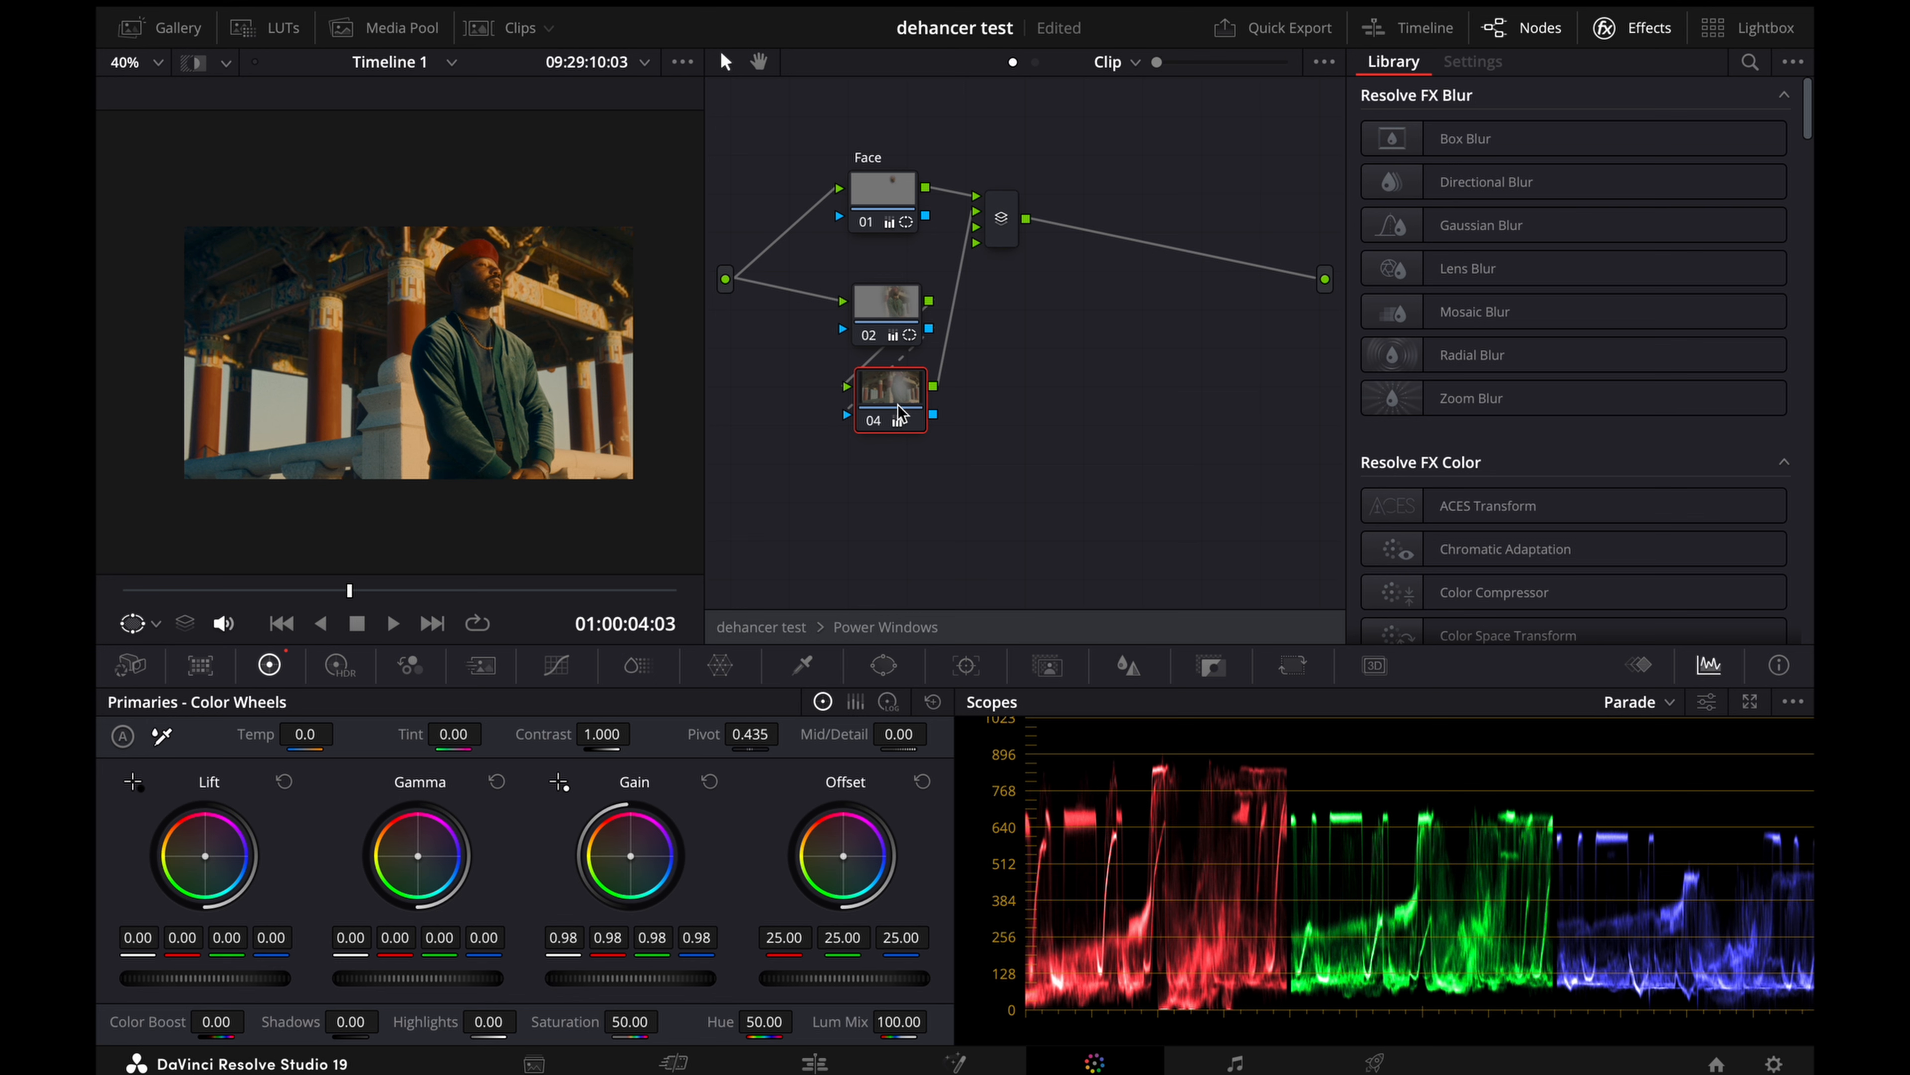
{"action": "key", "text": "alt+s"}
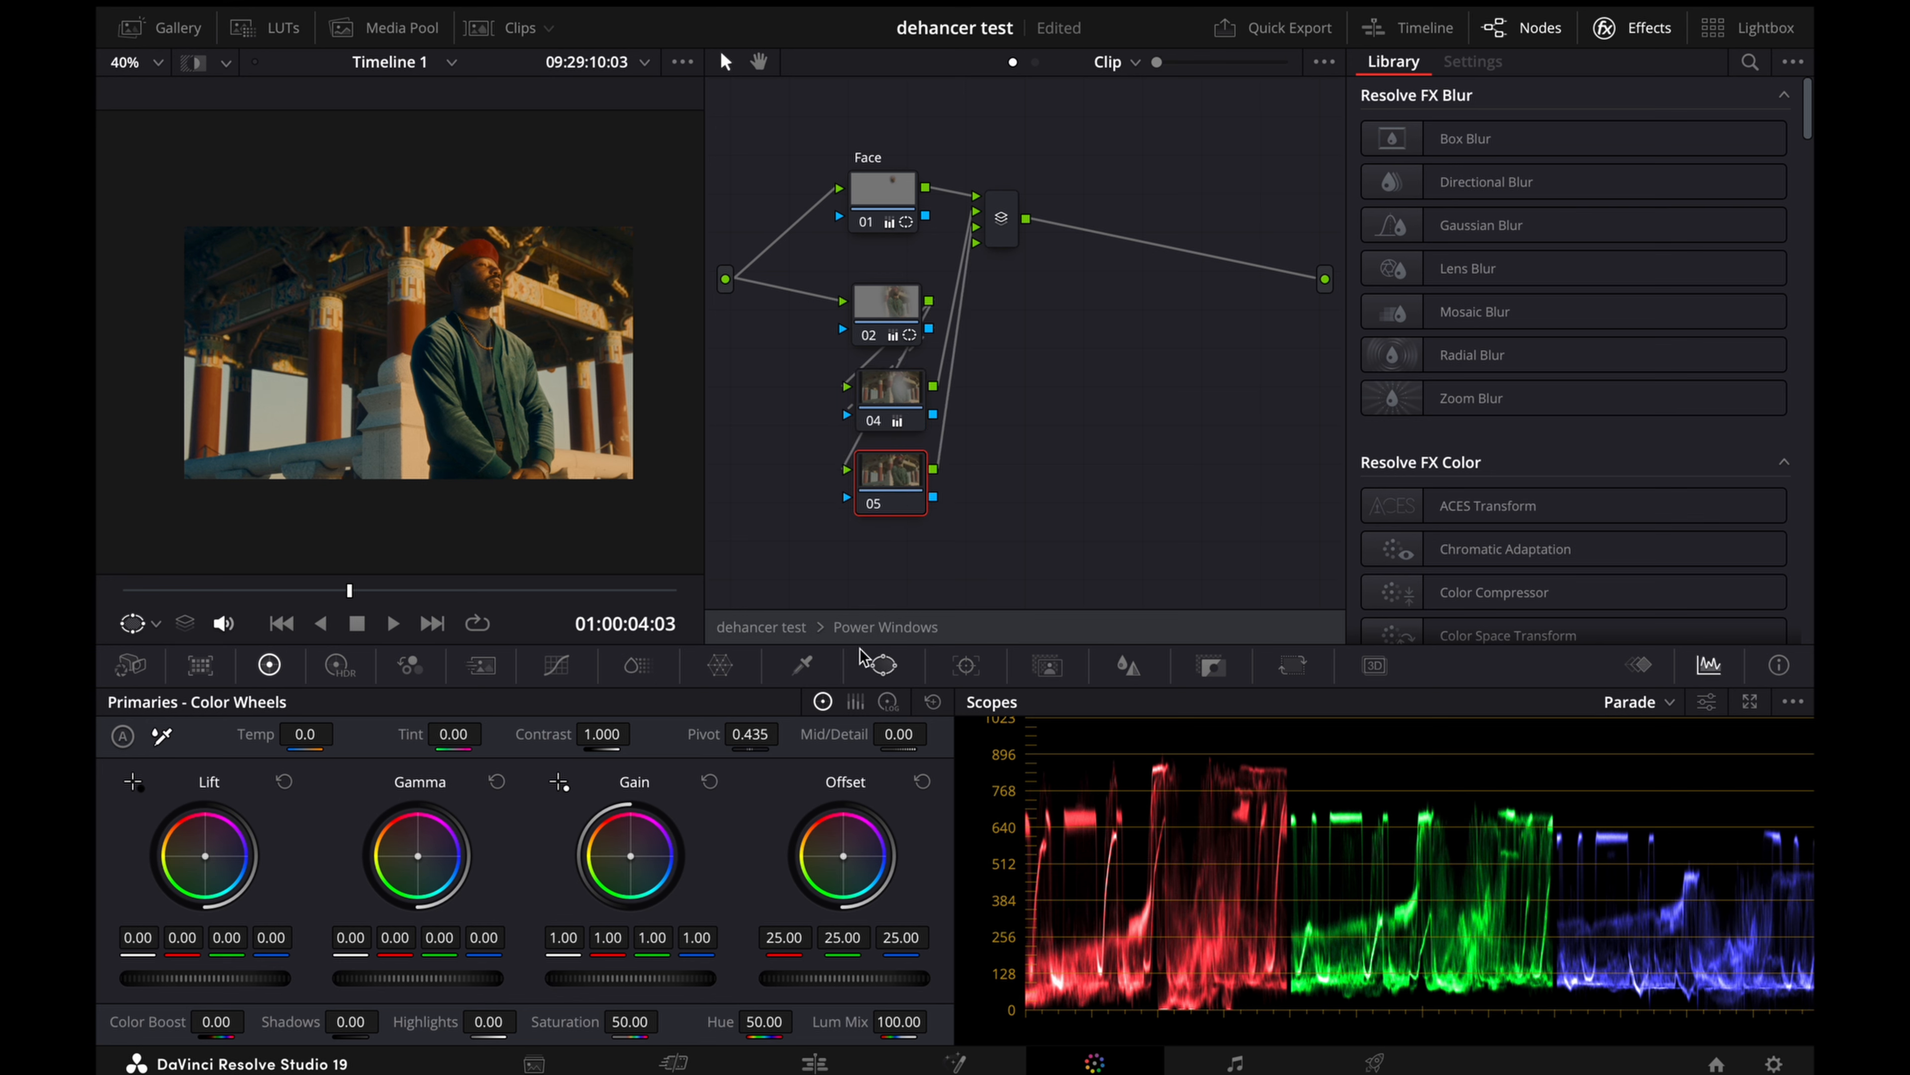
{"action": "left_click", "coordinate": [865, 660]}
{"action": "left_click", "coordinate": [148, 822]}
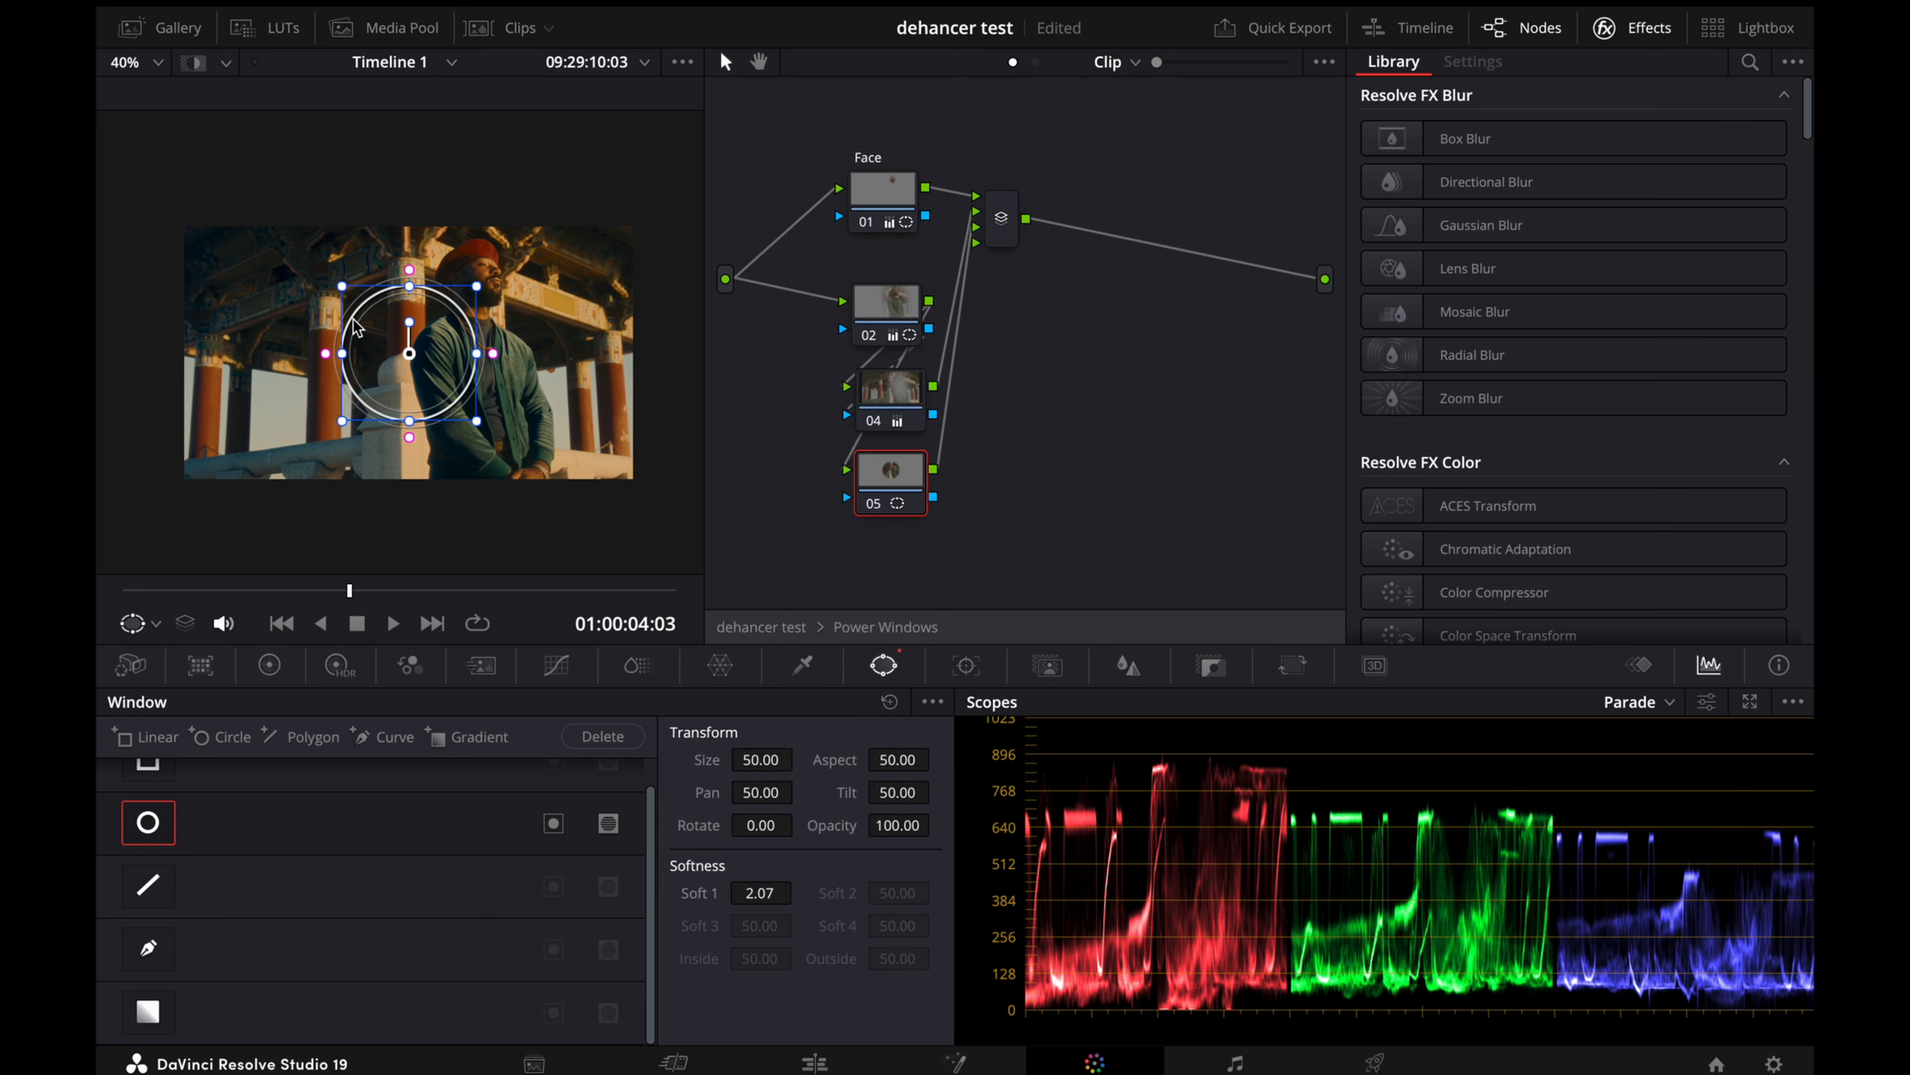
{"action": "left_click_drag", "start_coordinate": [343, 353], "coordinate": [194, 380]}
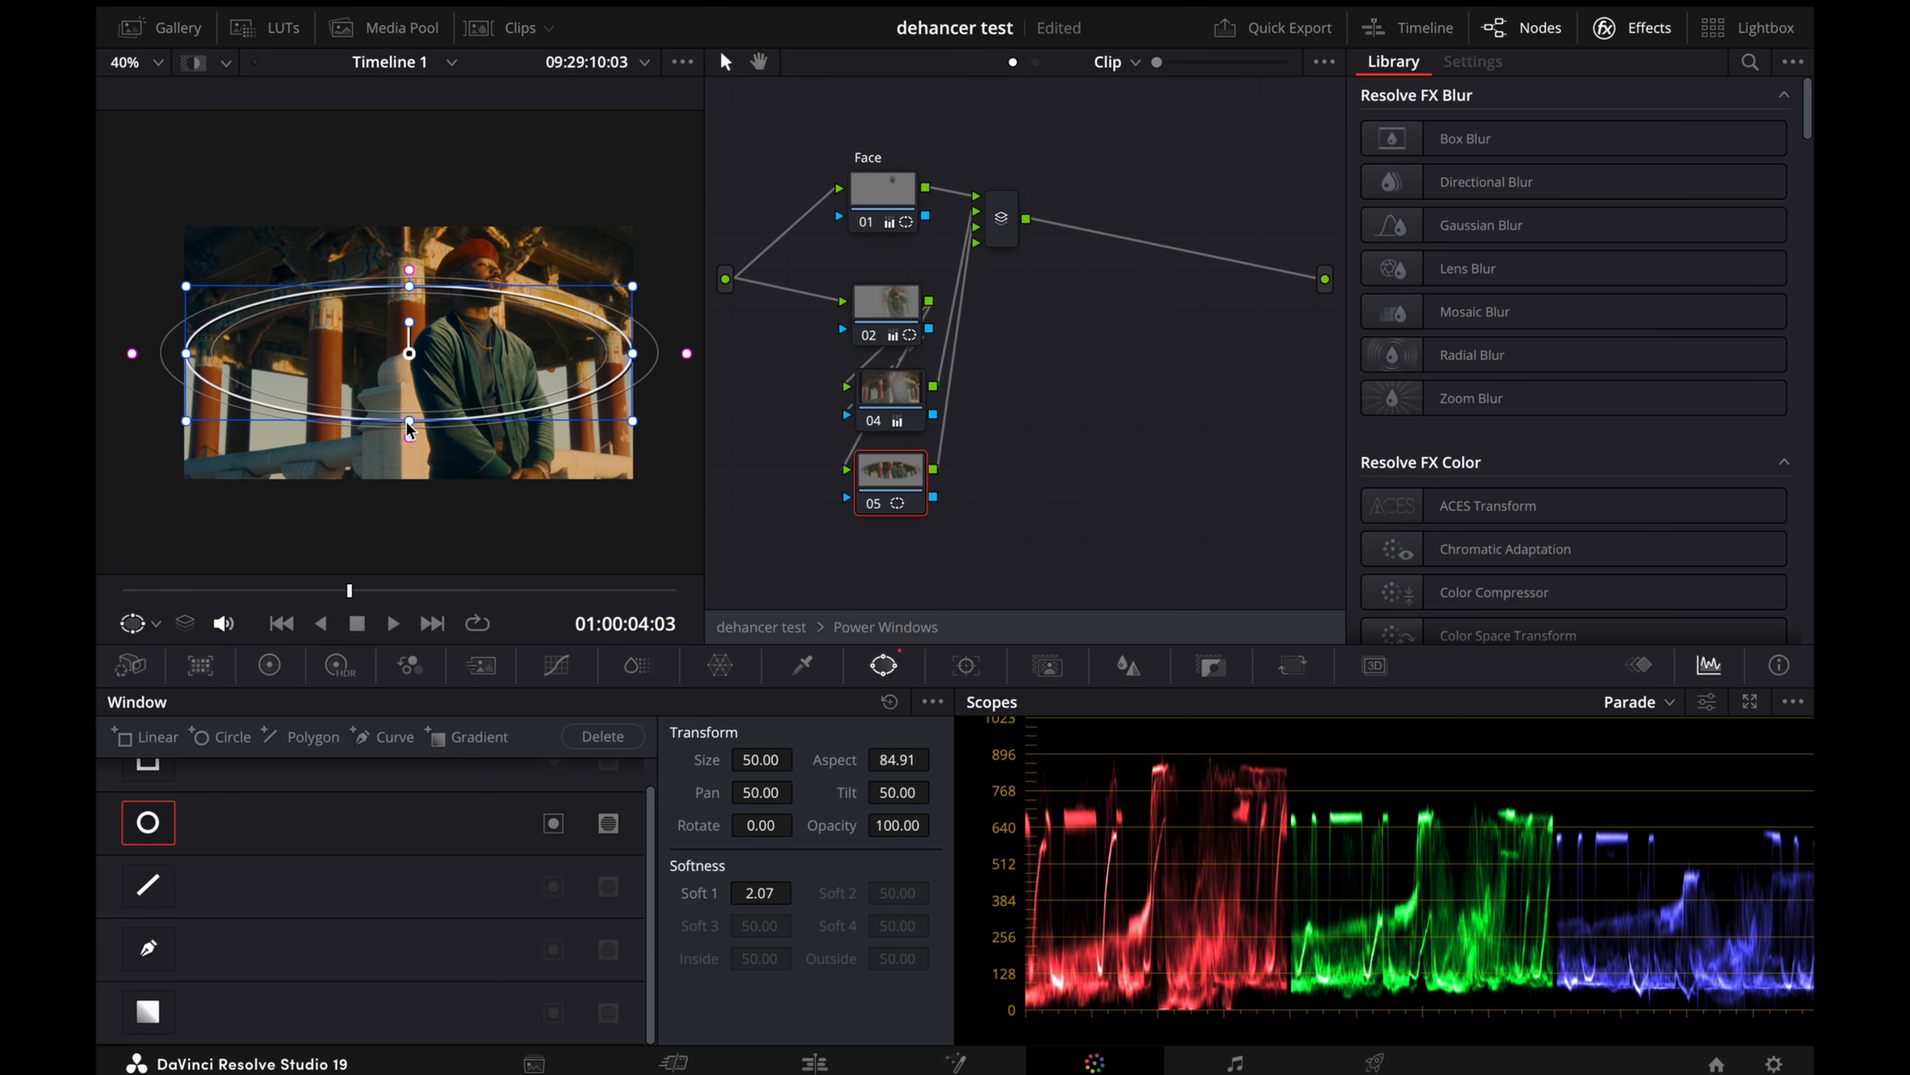
{"action": "left_click_drag", "start_coordinate": [409, 430], "coordinate": [409, 488]}
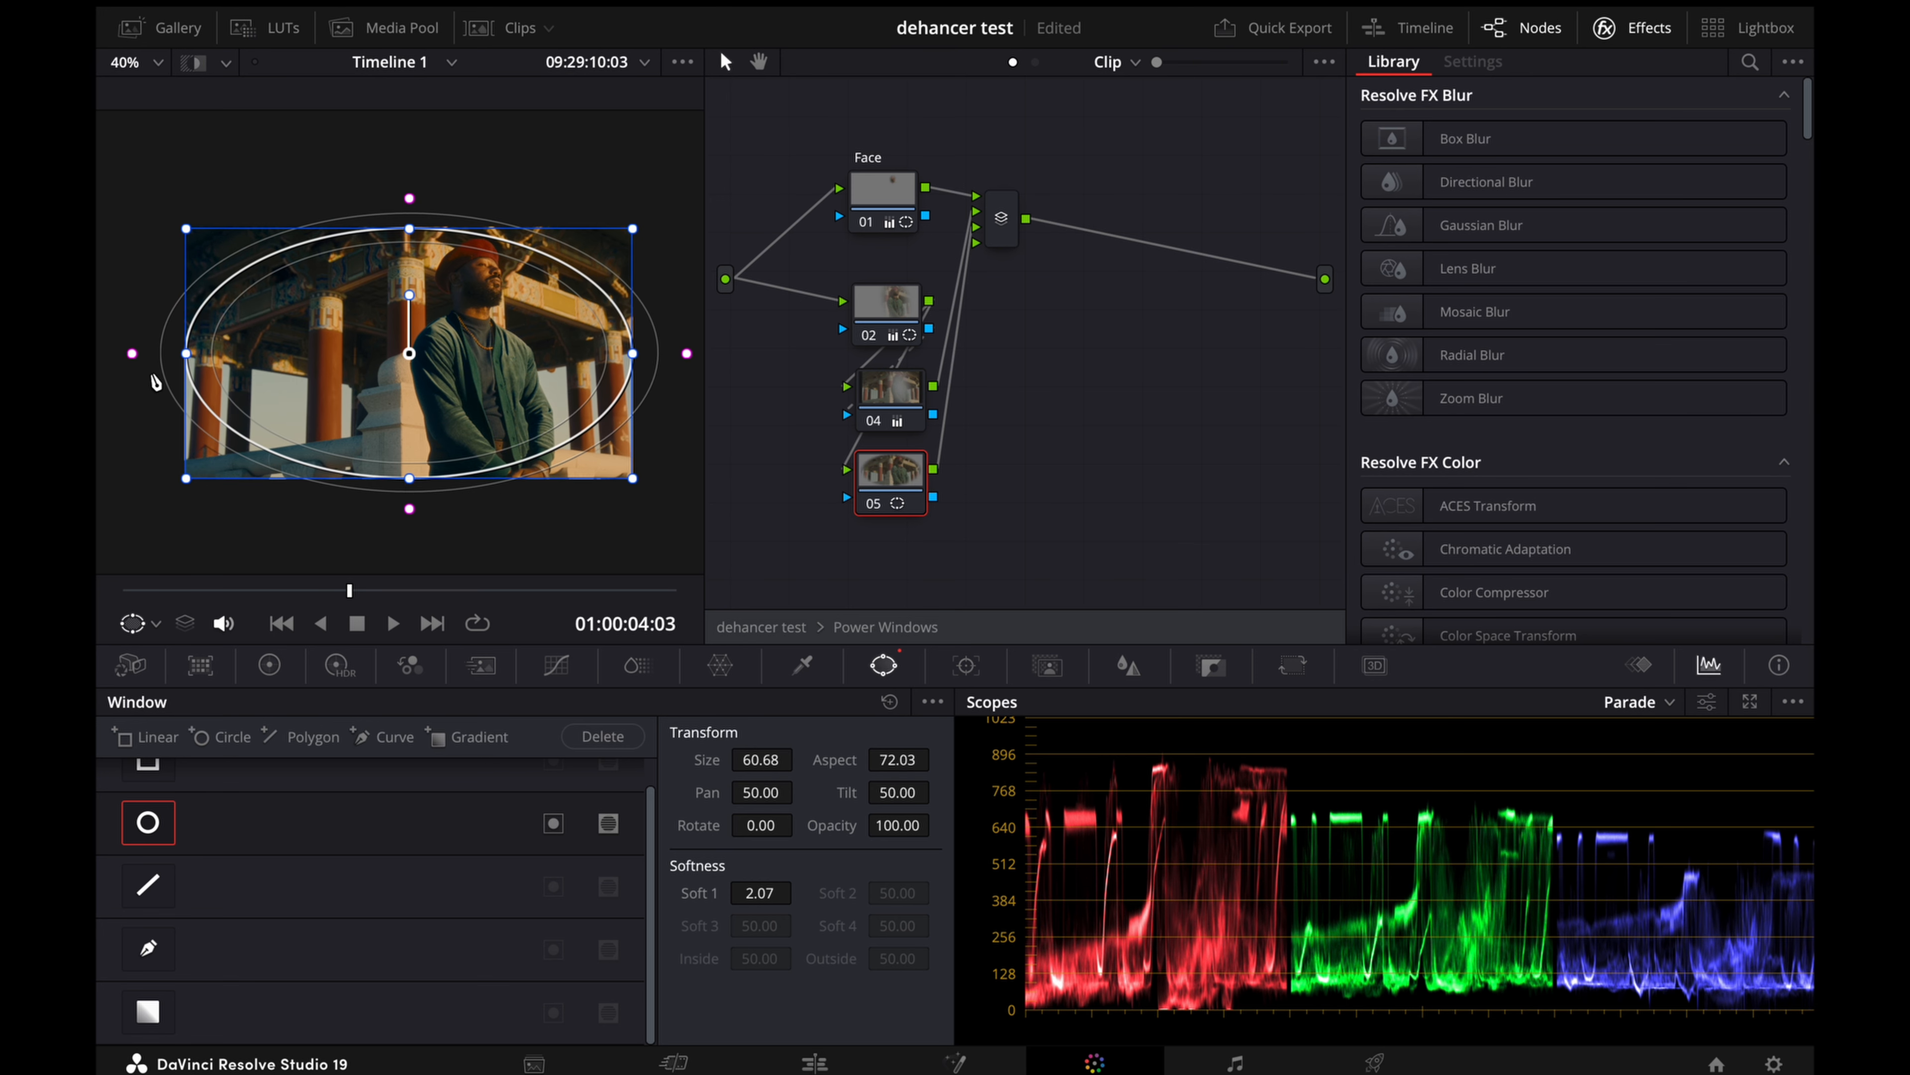
Step: Widen the full-frame window's softness to about 7.3, invert it and lower node 05's gain to darken the frame edges
{"action": "left_click_drag", "start_coordinate": [132, 354], "coordinate": [100, 354]}
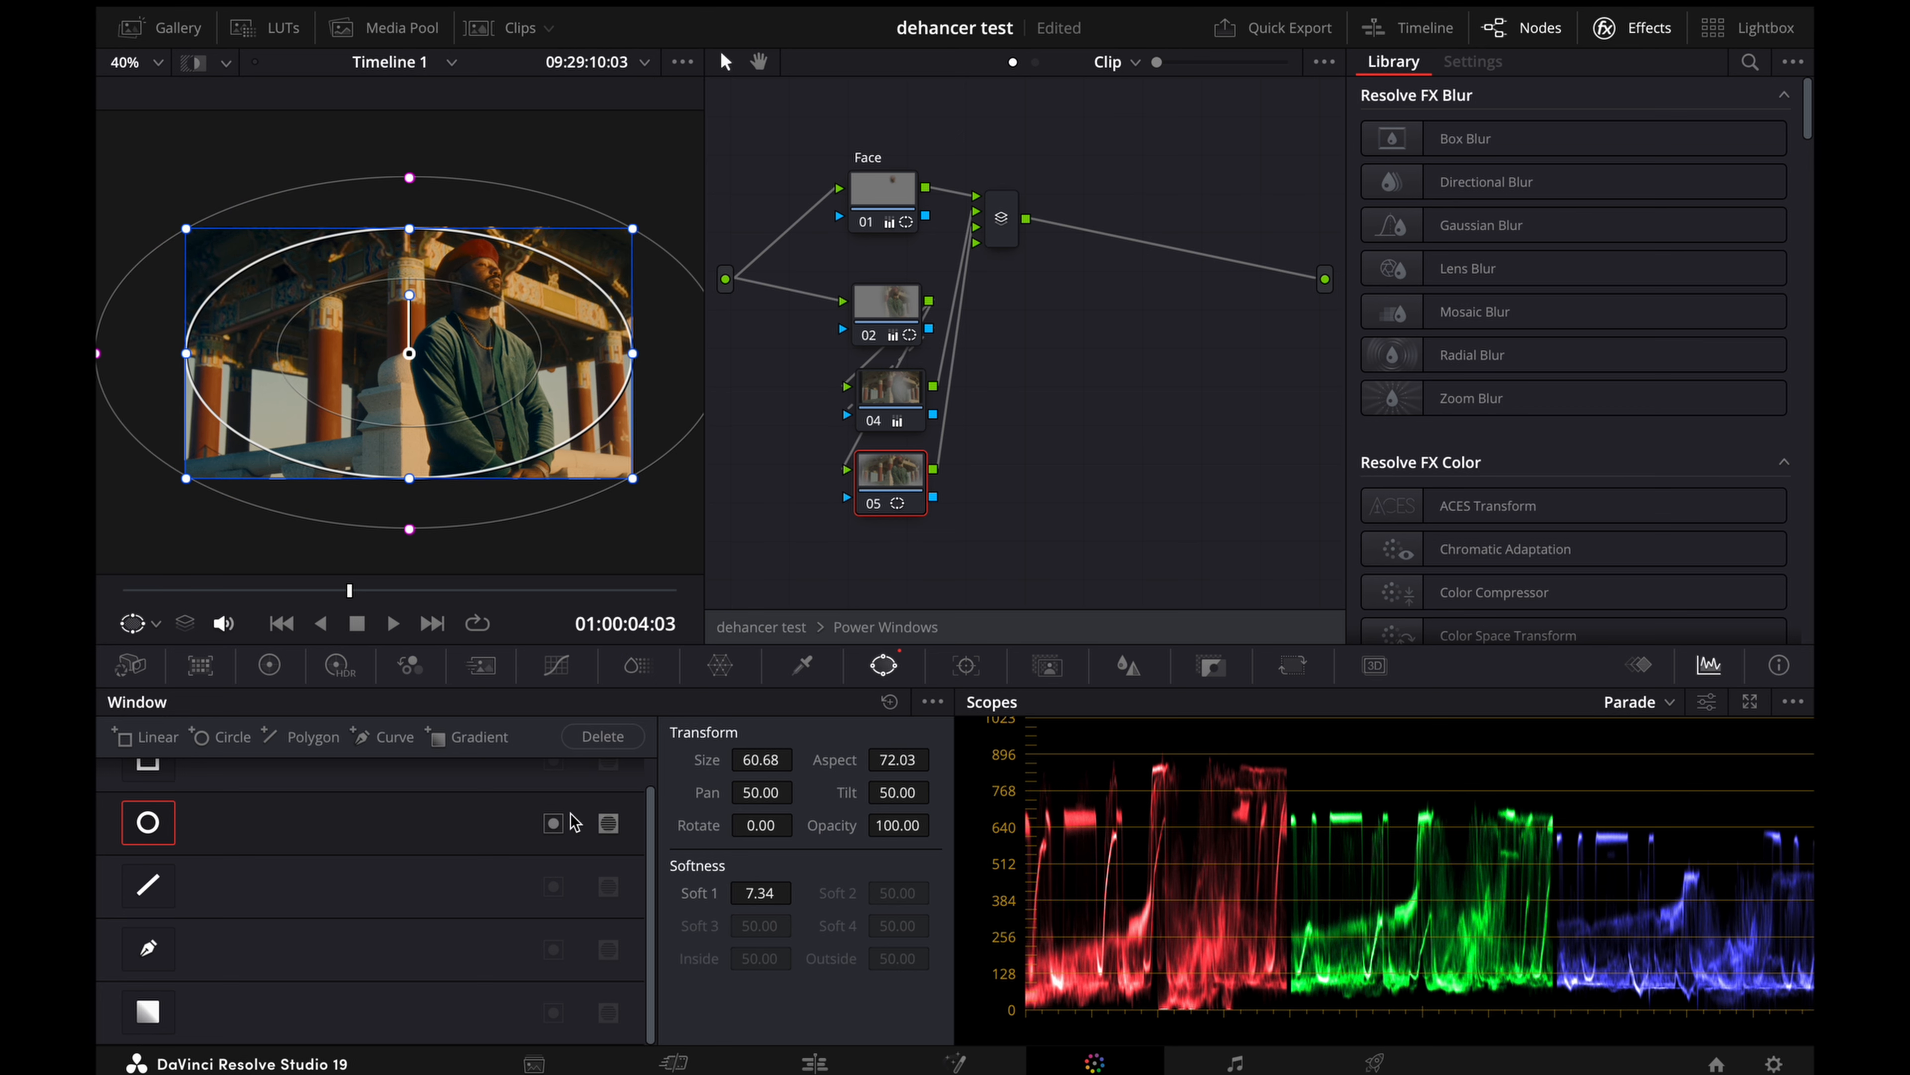
{"action": "left_click", "coordinate": [553, 822]}
{"action": "left_click", "coordinate": [269, 665]}
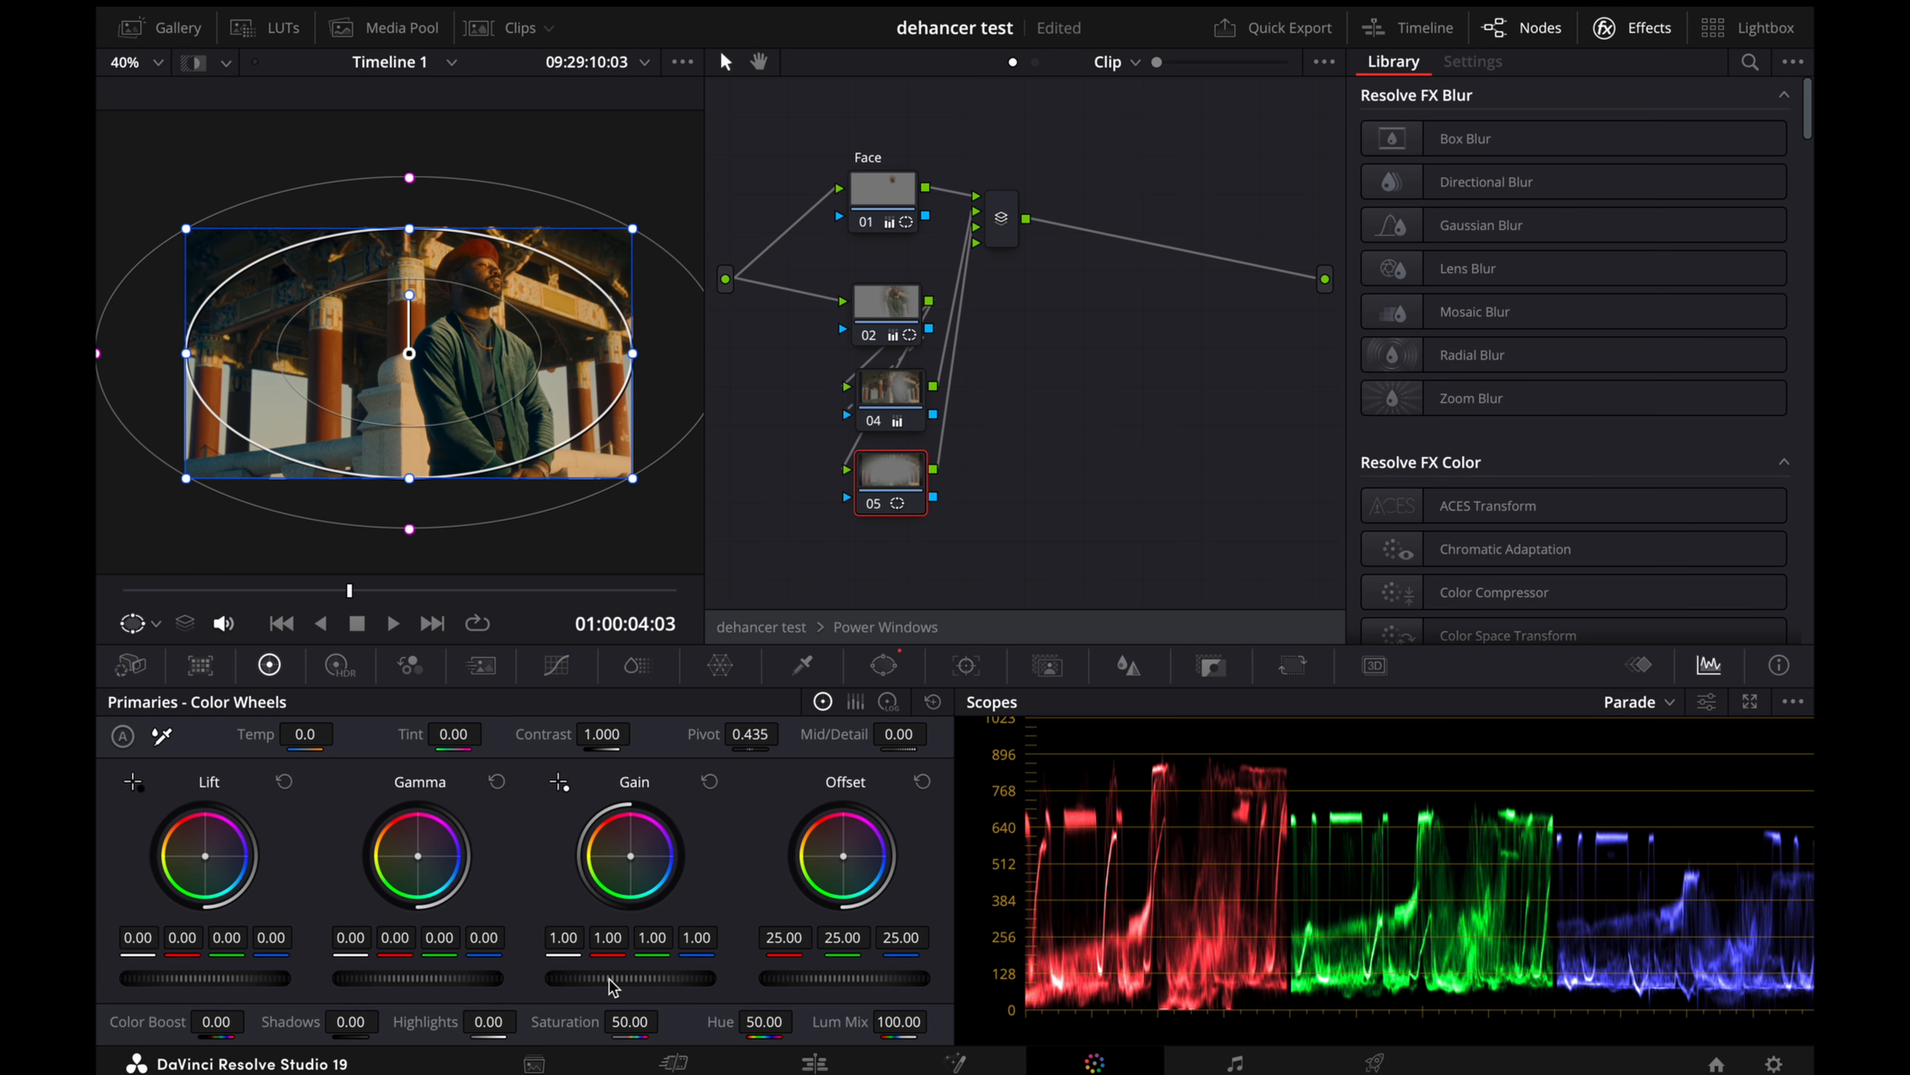
{"action": "left_click_drag", "start_coordinate": [613, 986], "coordinate": [594, 986]}
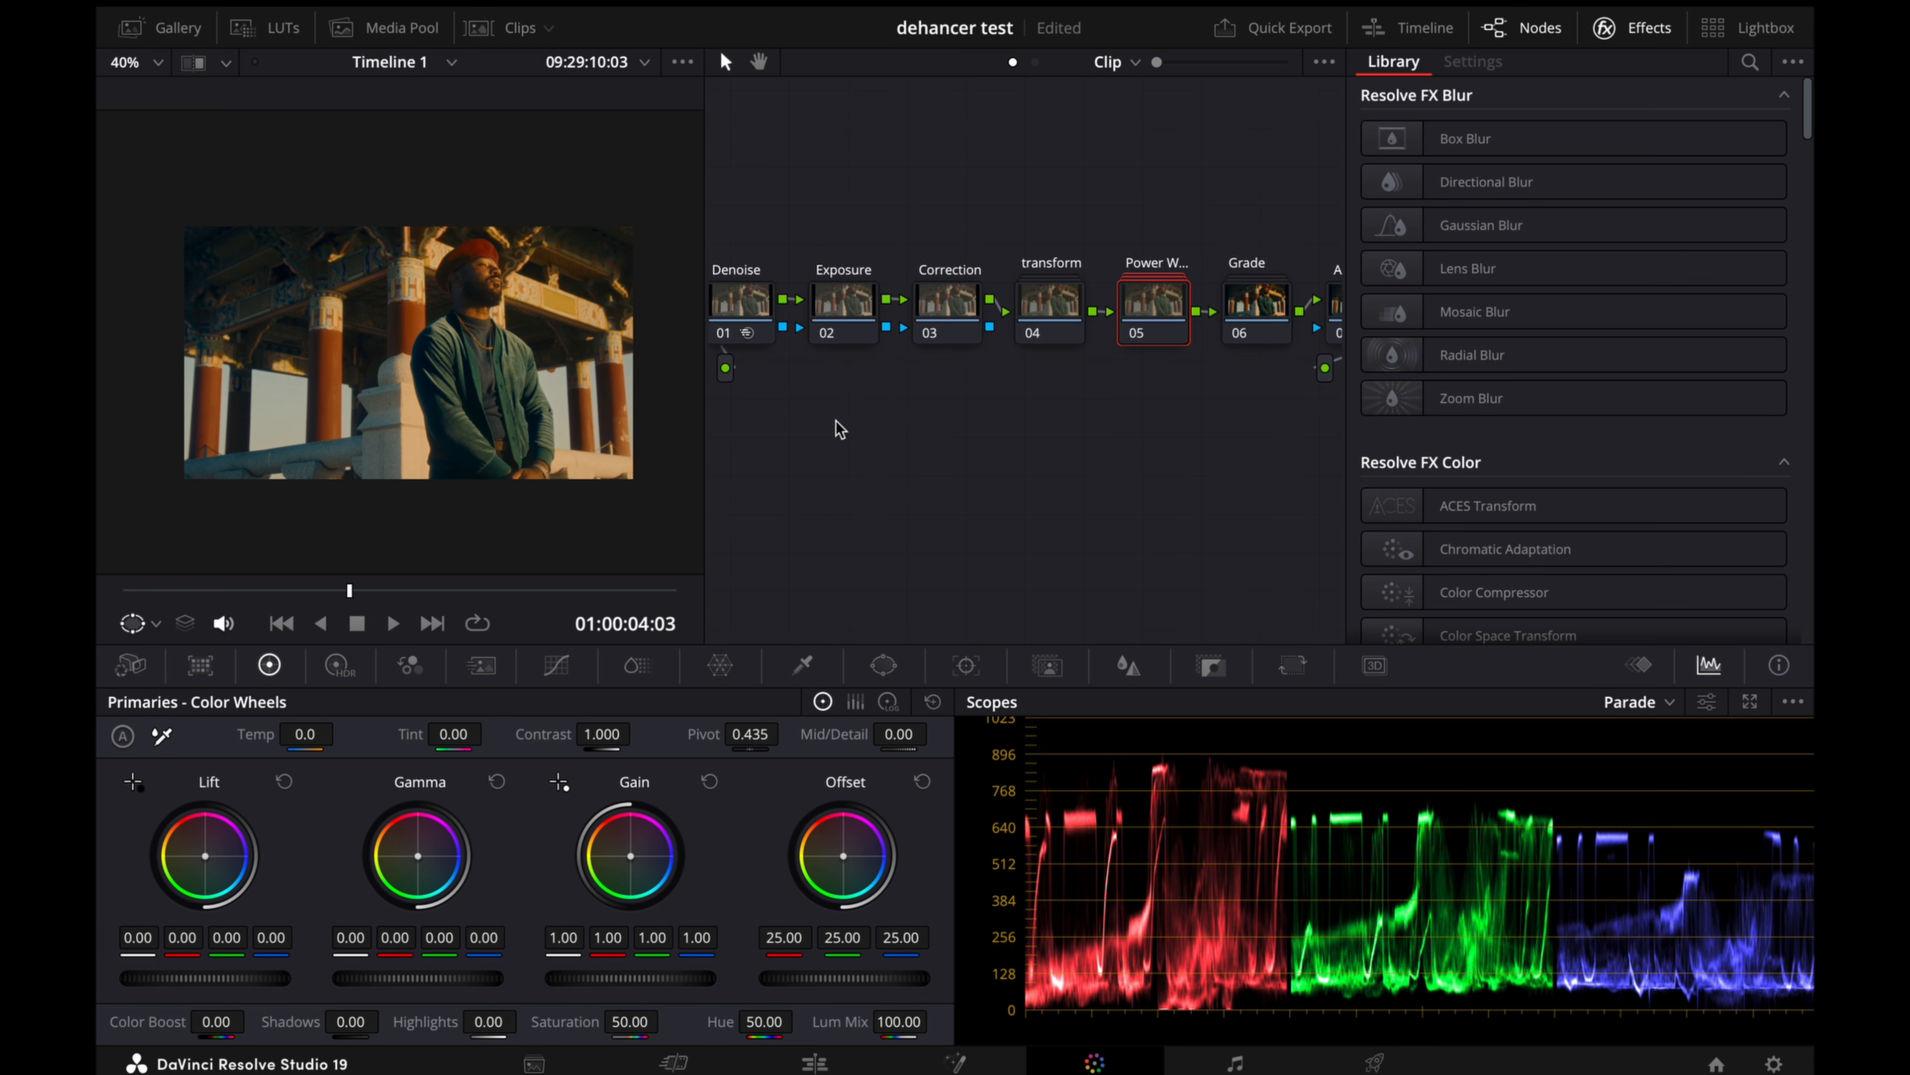
Step: Review the whole graded frame in the enlarged viewer and return to the normal layout
{"action": "key", "text": "shift+z"}
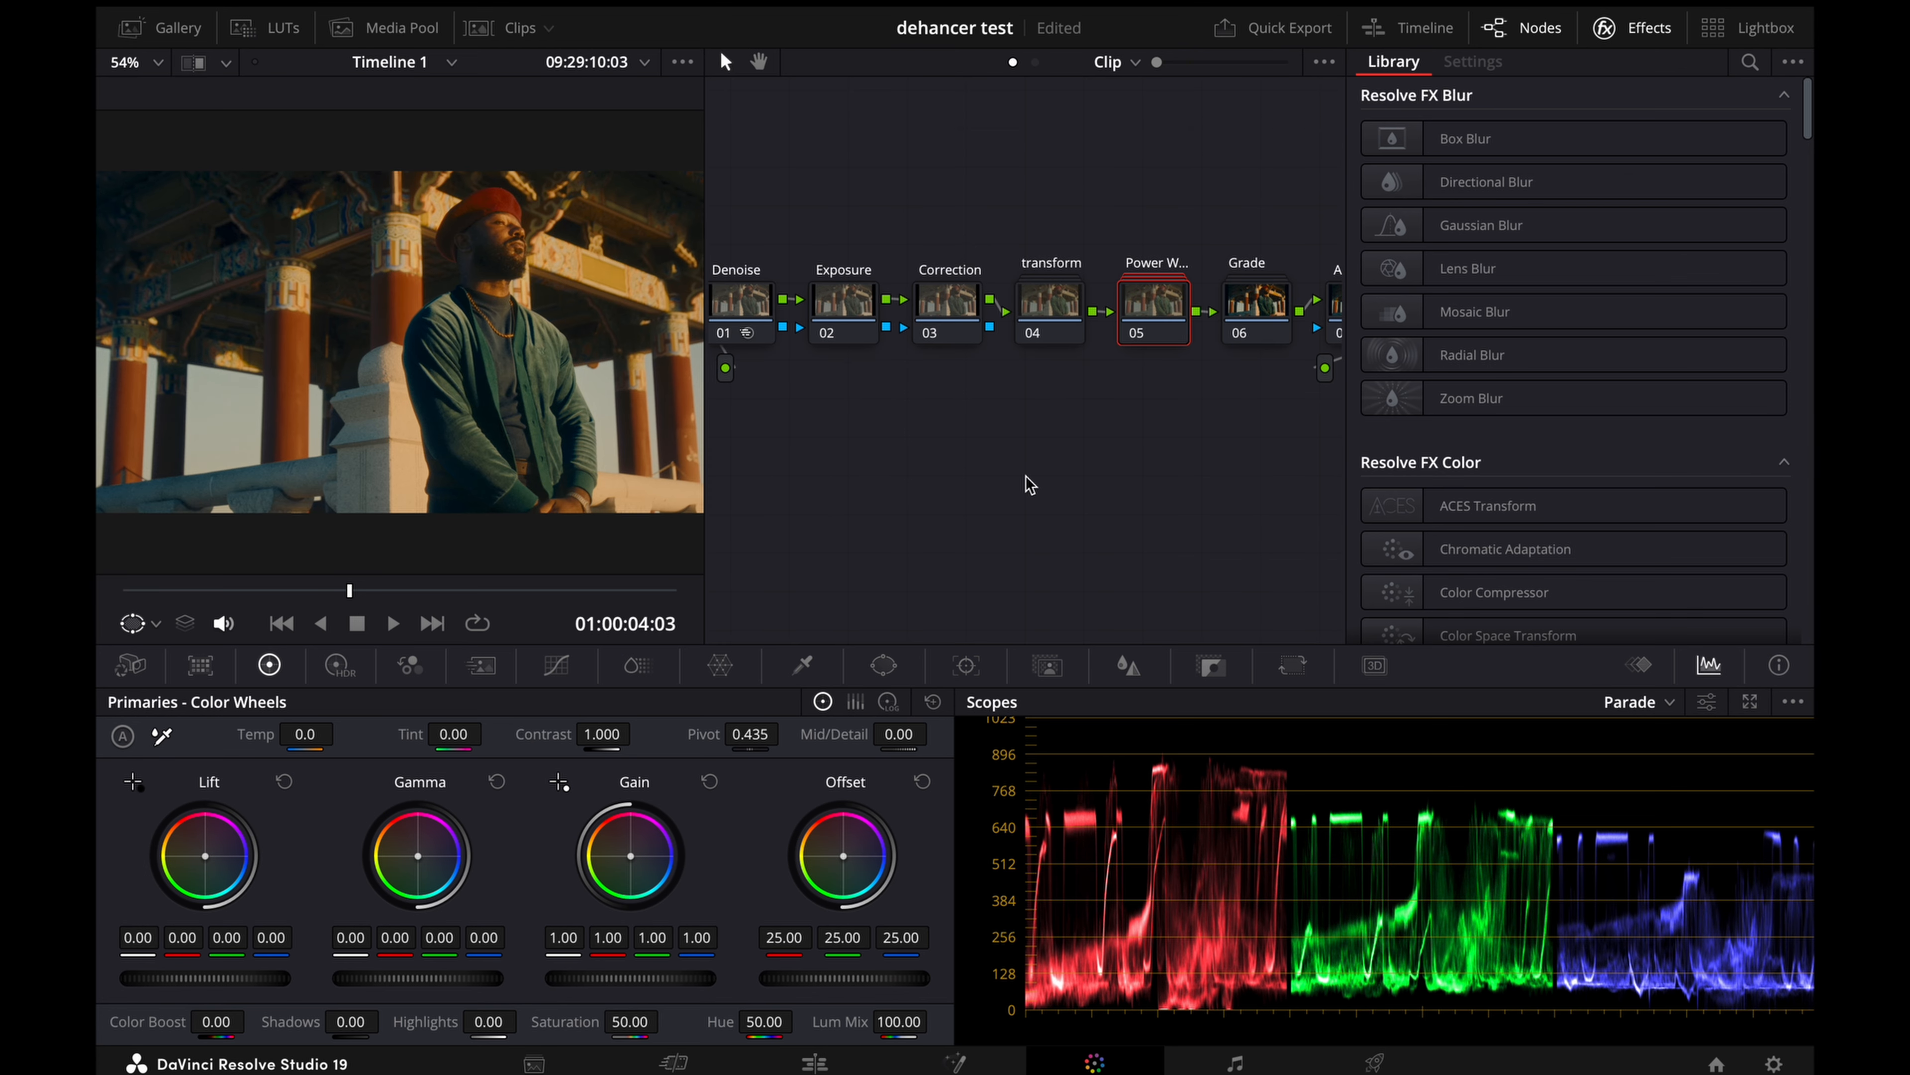
{"action": "key", "text": "alt+f"}
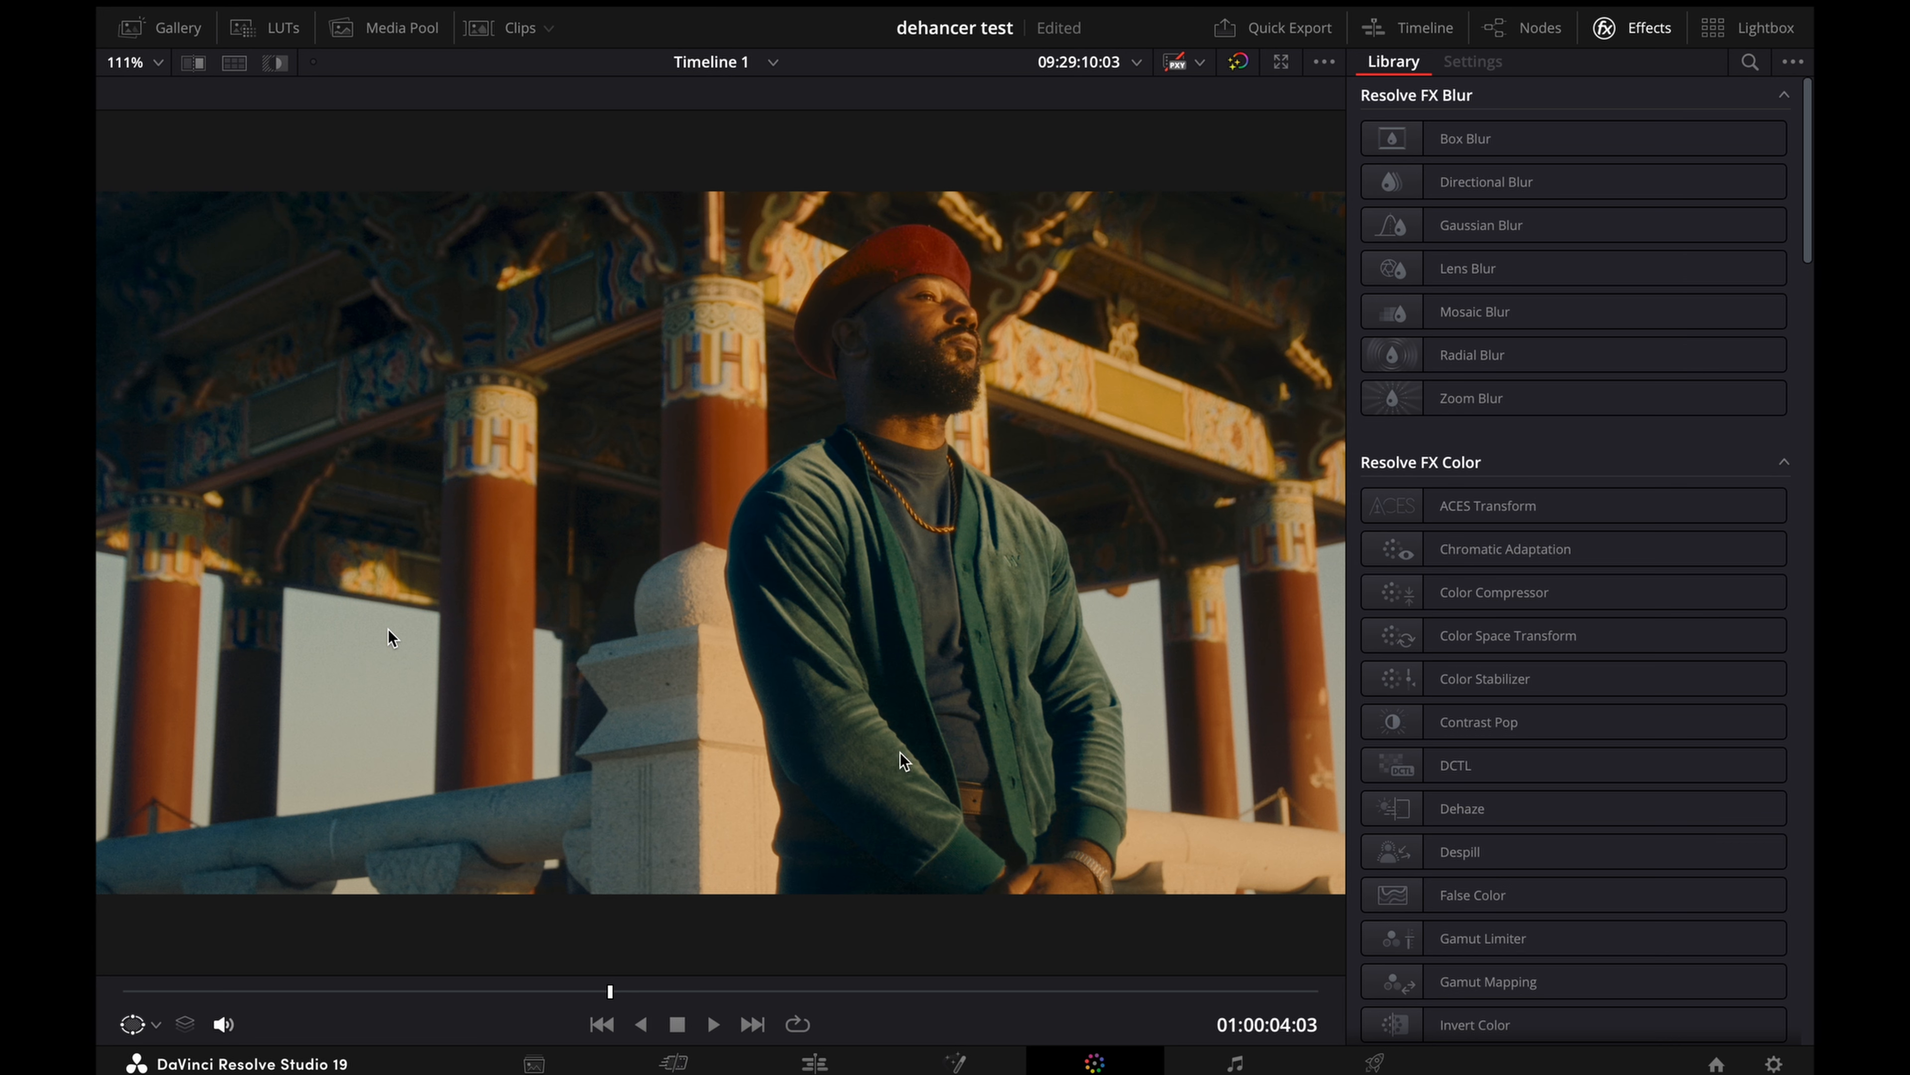
{"action": "key", "text": "shift+f"}
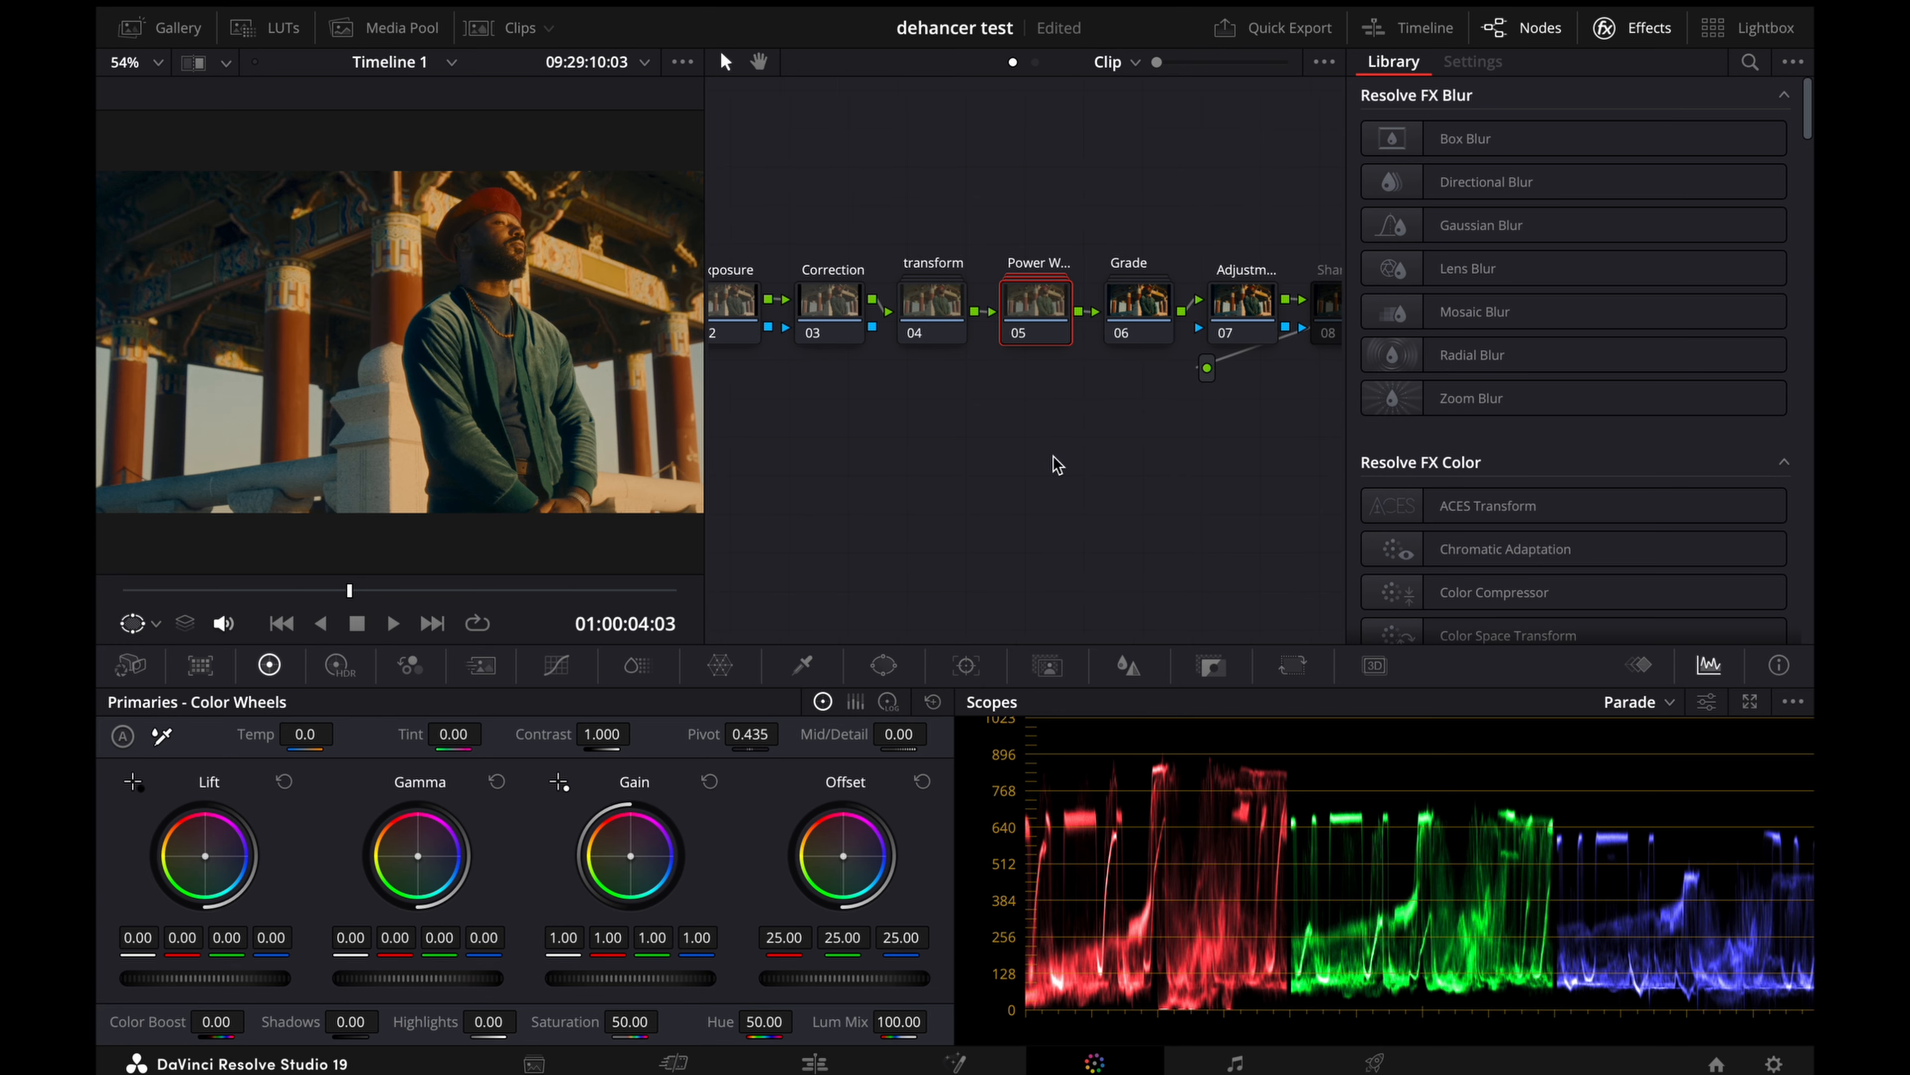
Step: Raise the gain of the Adjustment node after the Grade node to about 1.06
{"action": "scroll", "coordinate": [1053, 456], "scroll_direction": "right", "scroll_amount": 2}
{"action": "scroll", "coordinate": [1057, 465], "scroll_direction": "right", "scroll_amount": 1}
{"action": "left_click", "coordinate": [1119, 303]}
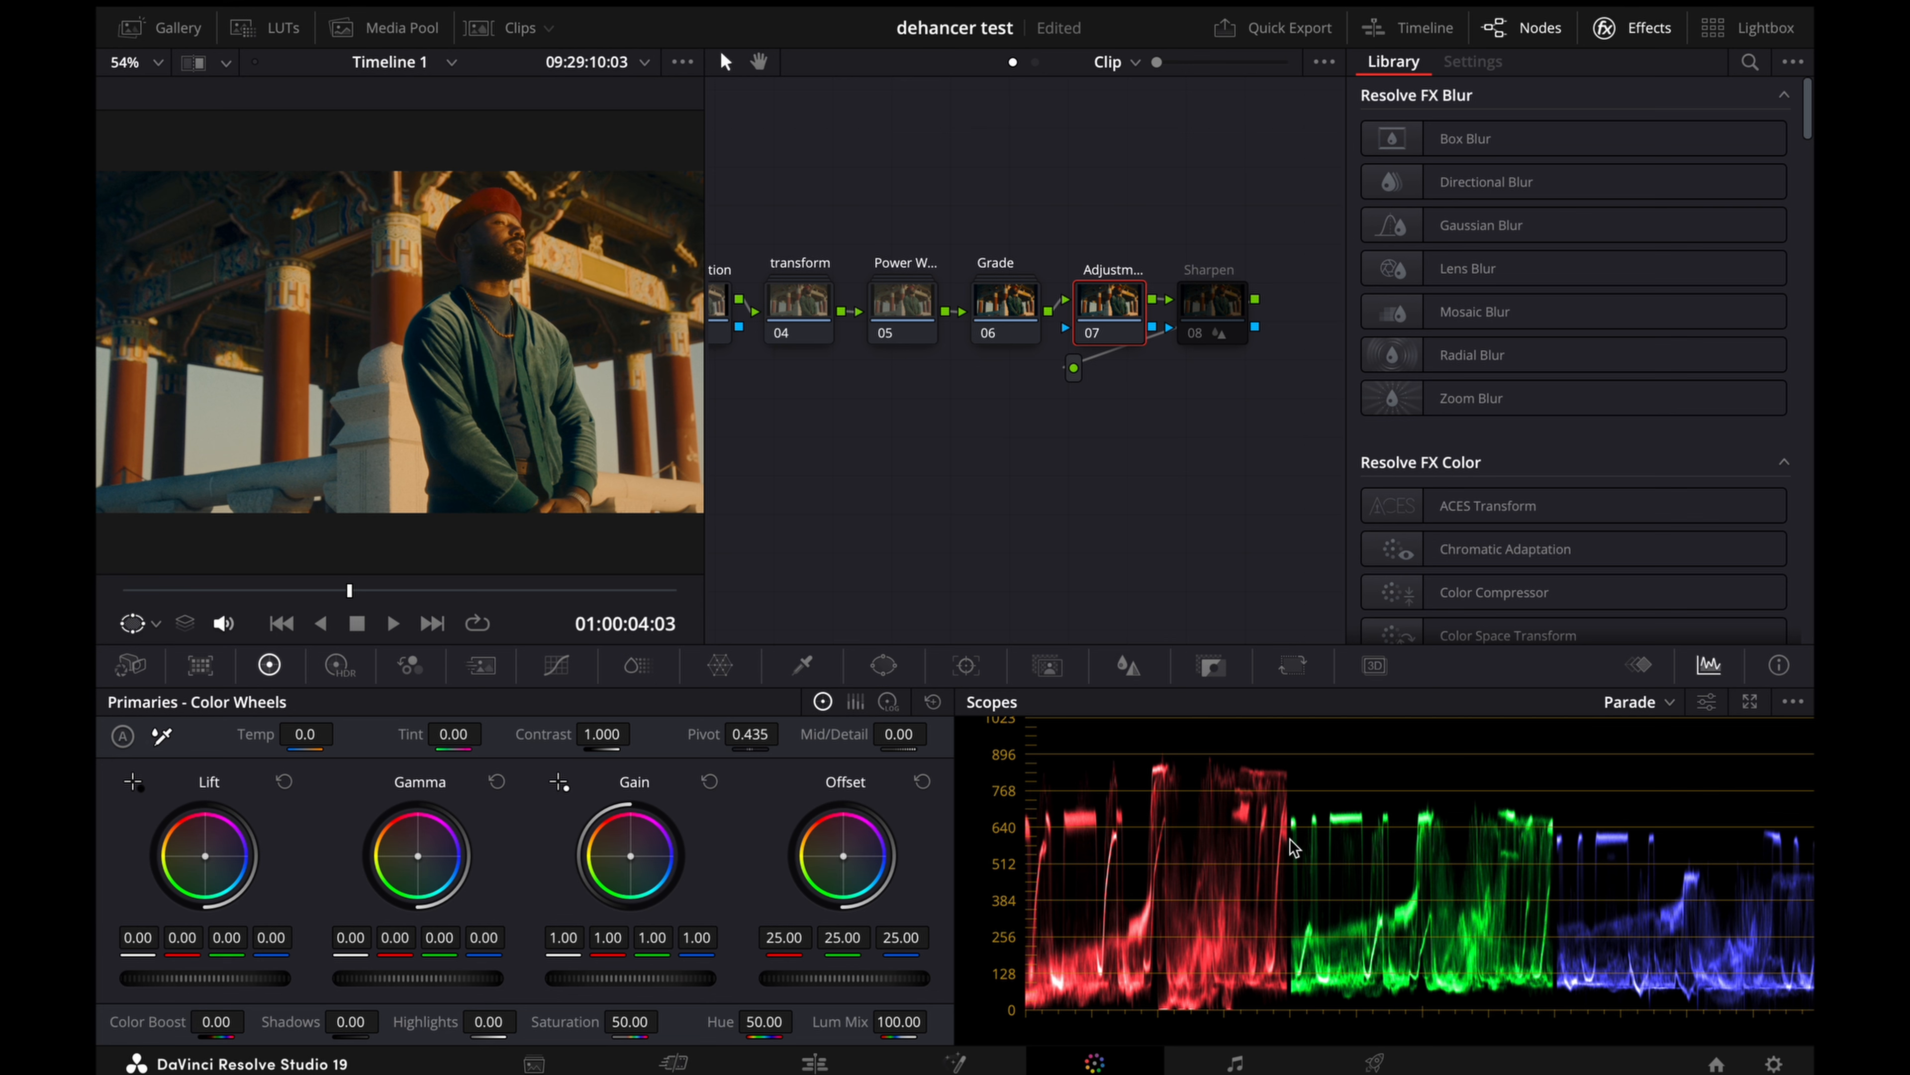
{"action": "scroll", "coordinate": [1444, 841], "scroll_direction": "up", "scroll_amount": 2}
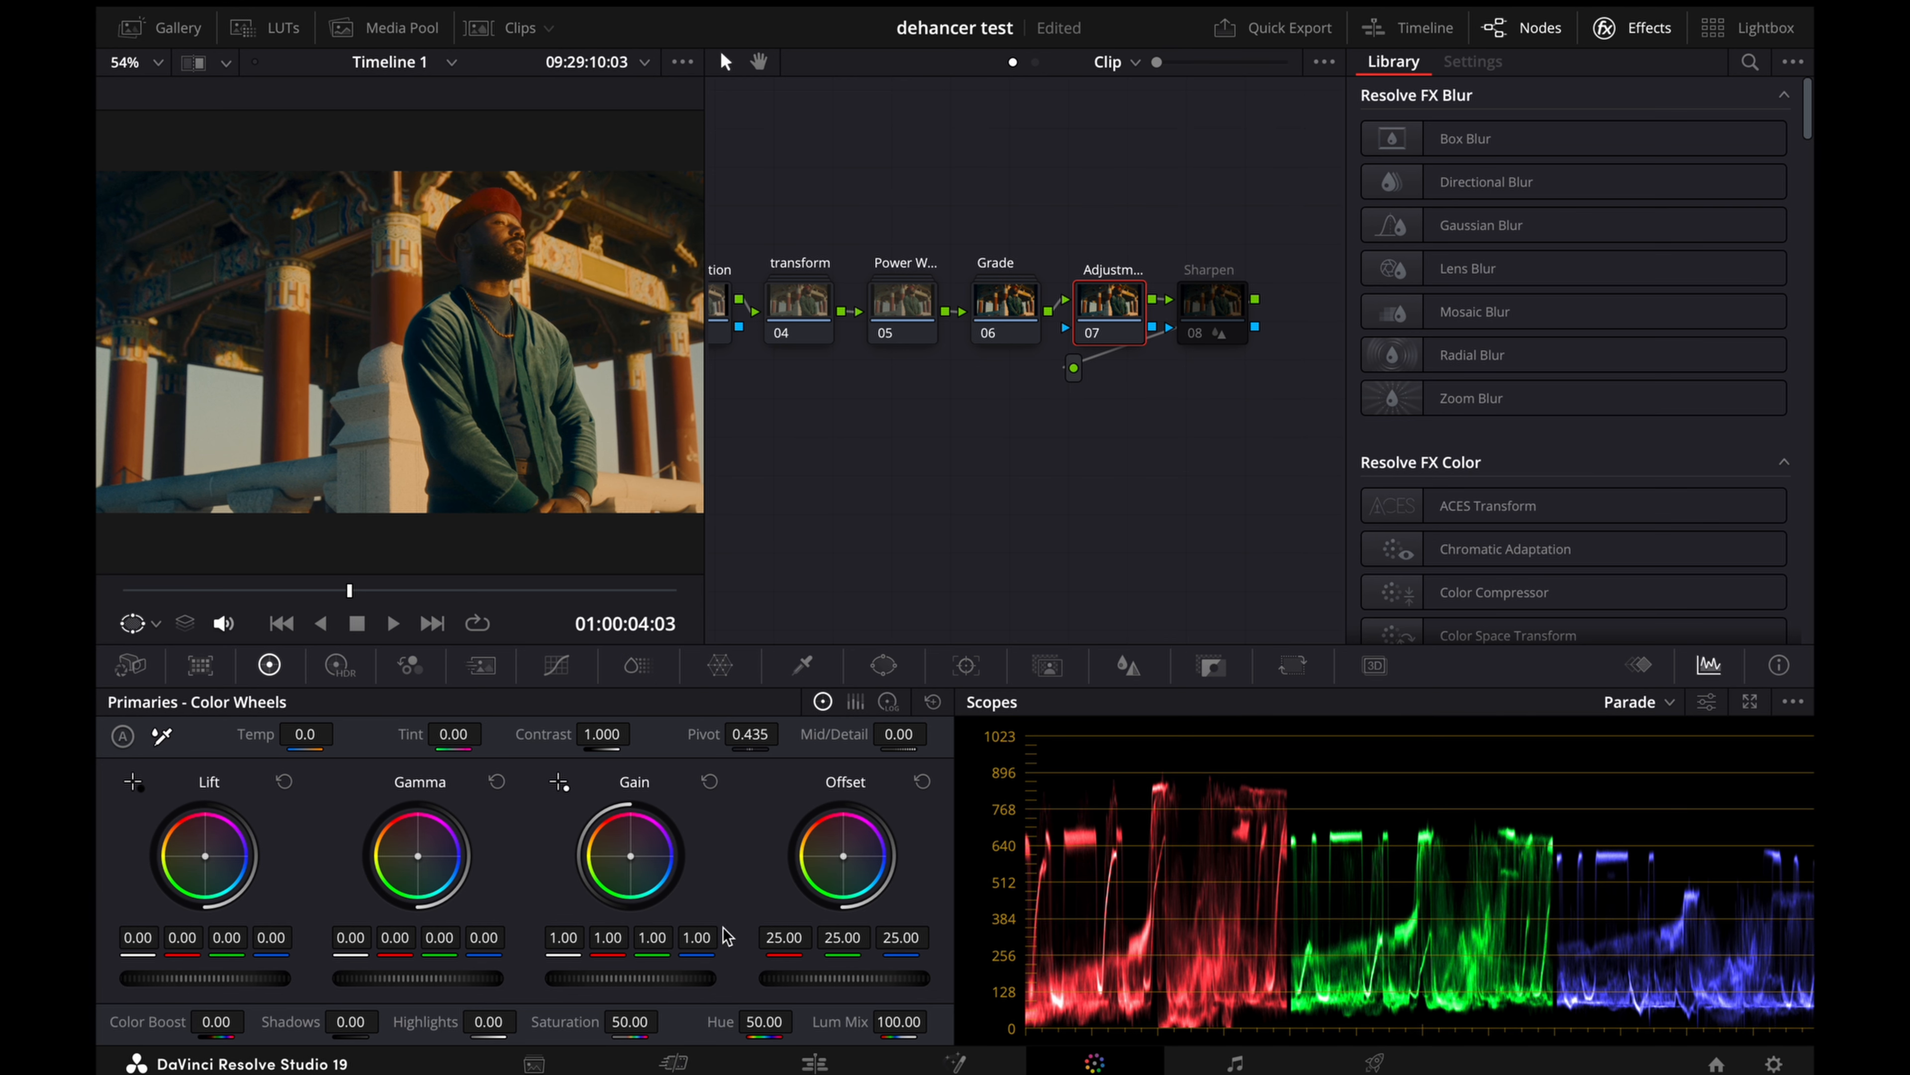
{"action": "mouse_move", "coordinate": [631, 978]}
{"action": "left_mouse_down"}
{"action": "mouse_move", "coordinate": [674, 978]}
{"action": "mouse_move", "coordinate": [651, 978]}
{"action": "left_mouse_up"}
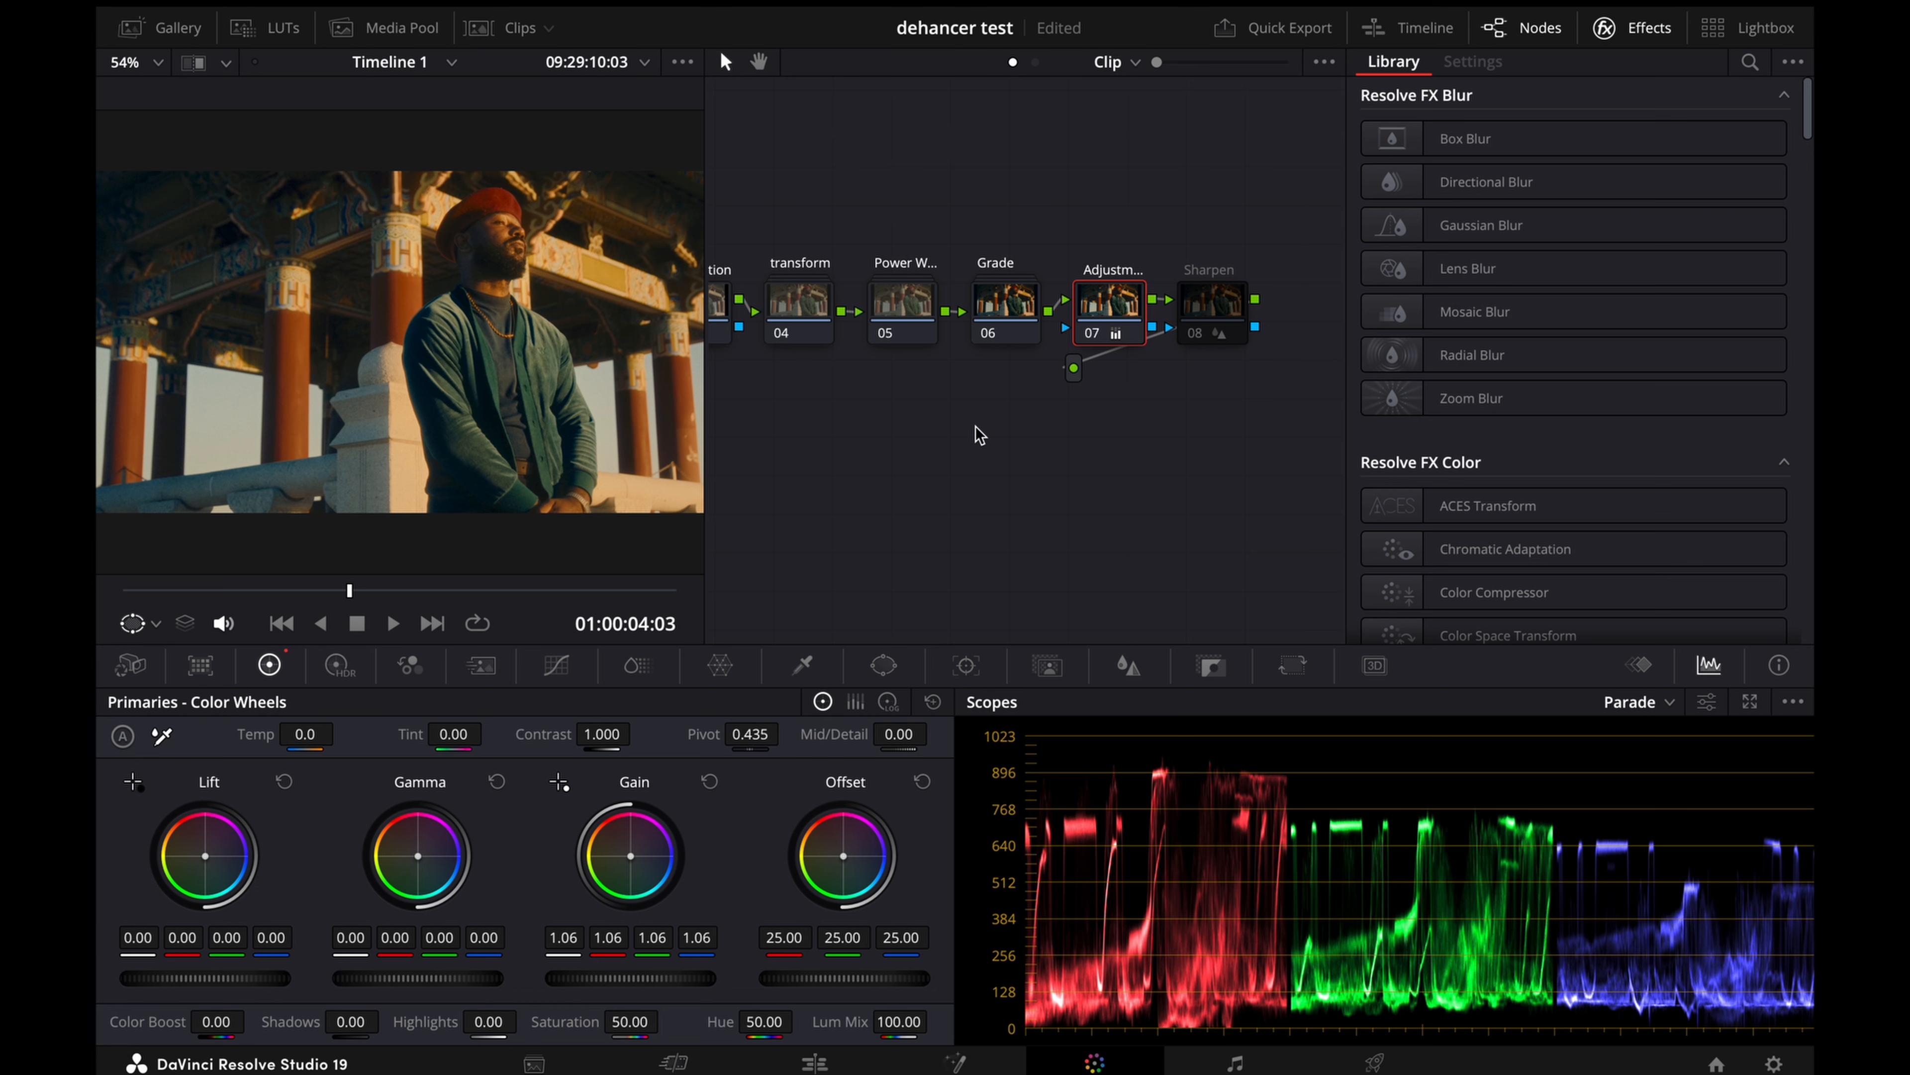
Step: Compare the frame with the Power Windows compound node off and on
{"action": "scroll", "coordinate": [977, 435], "scroll_direction": "left", "scroll_amount": 3}
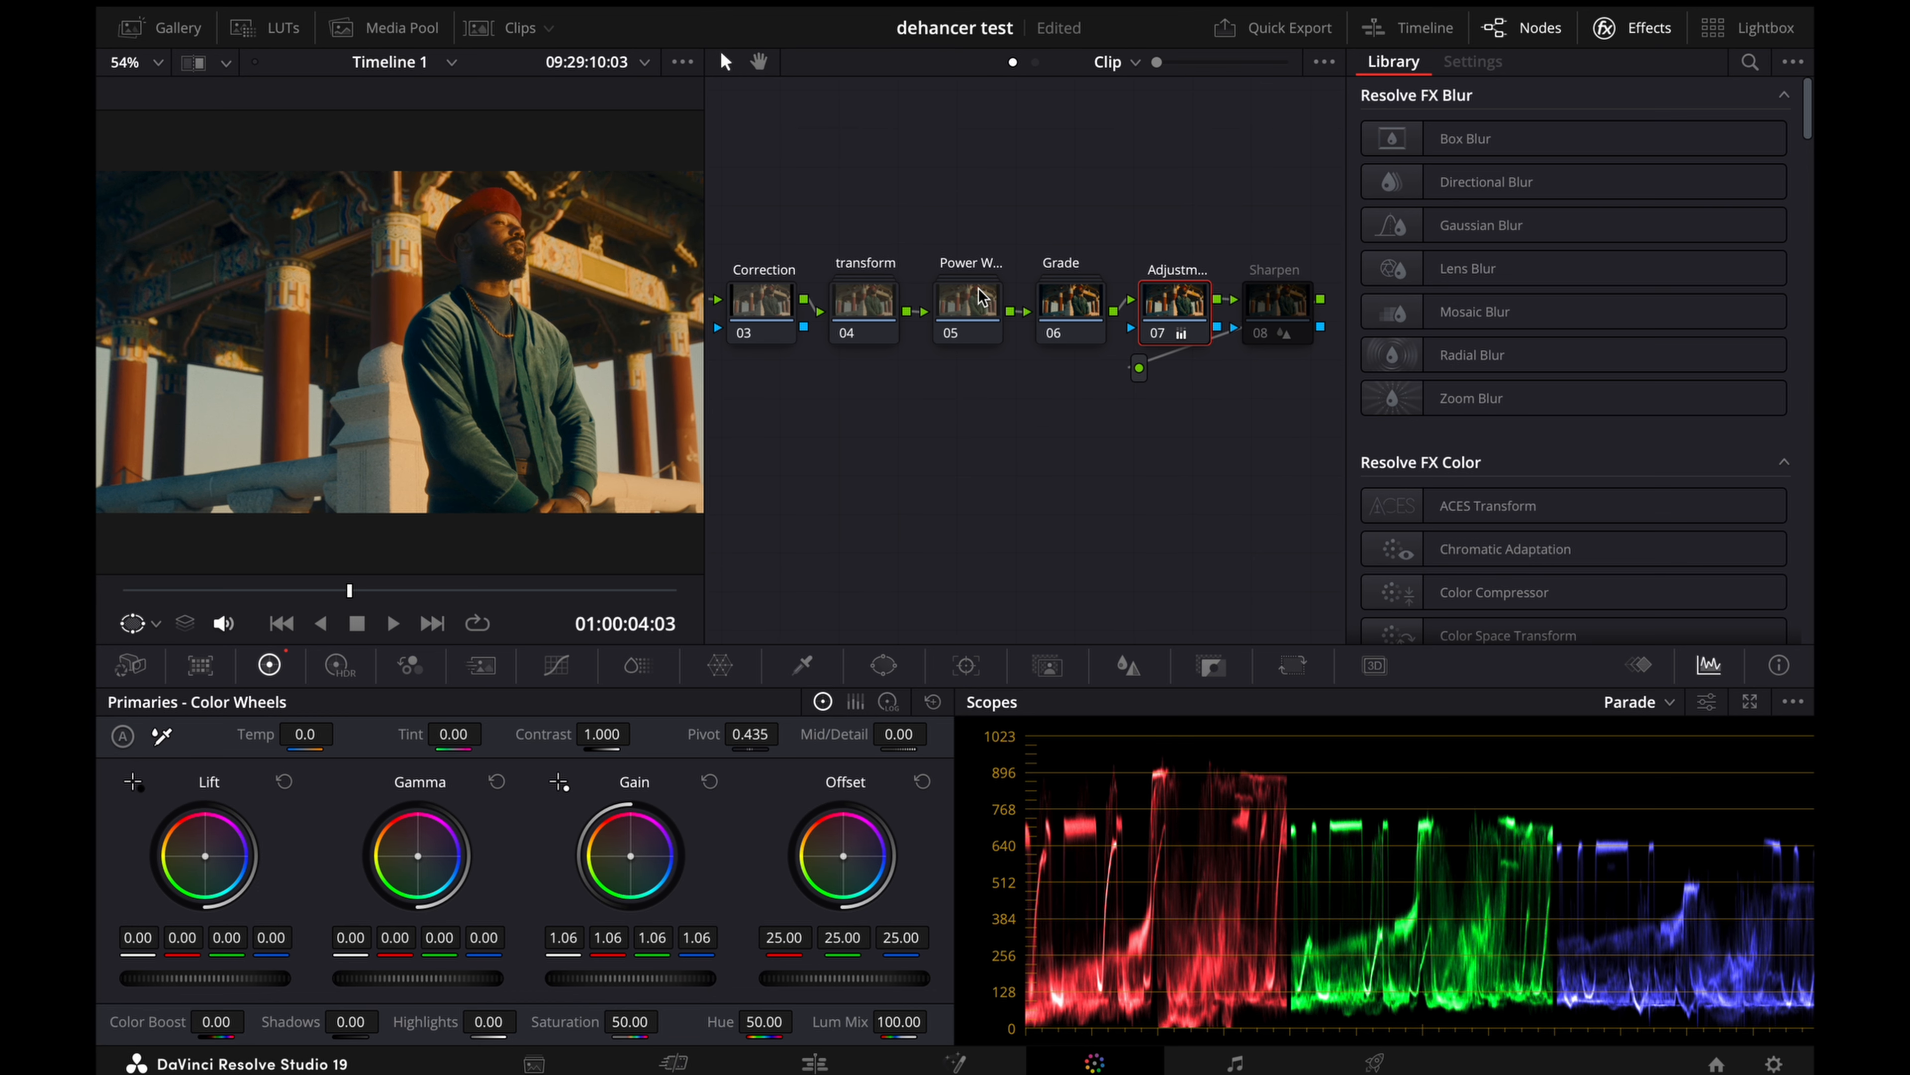
{"action": "left_click", "coordinate": [982, 297]}
{"action": "key", "text": "ctrl+d"}
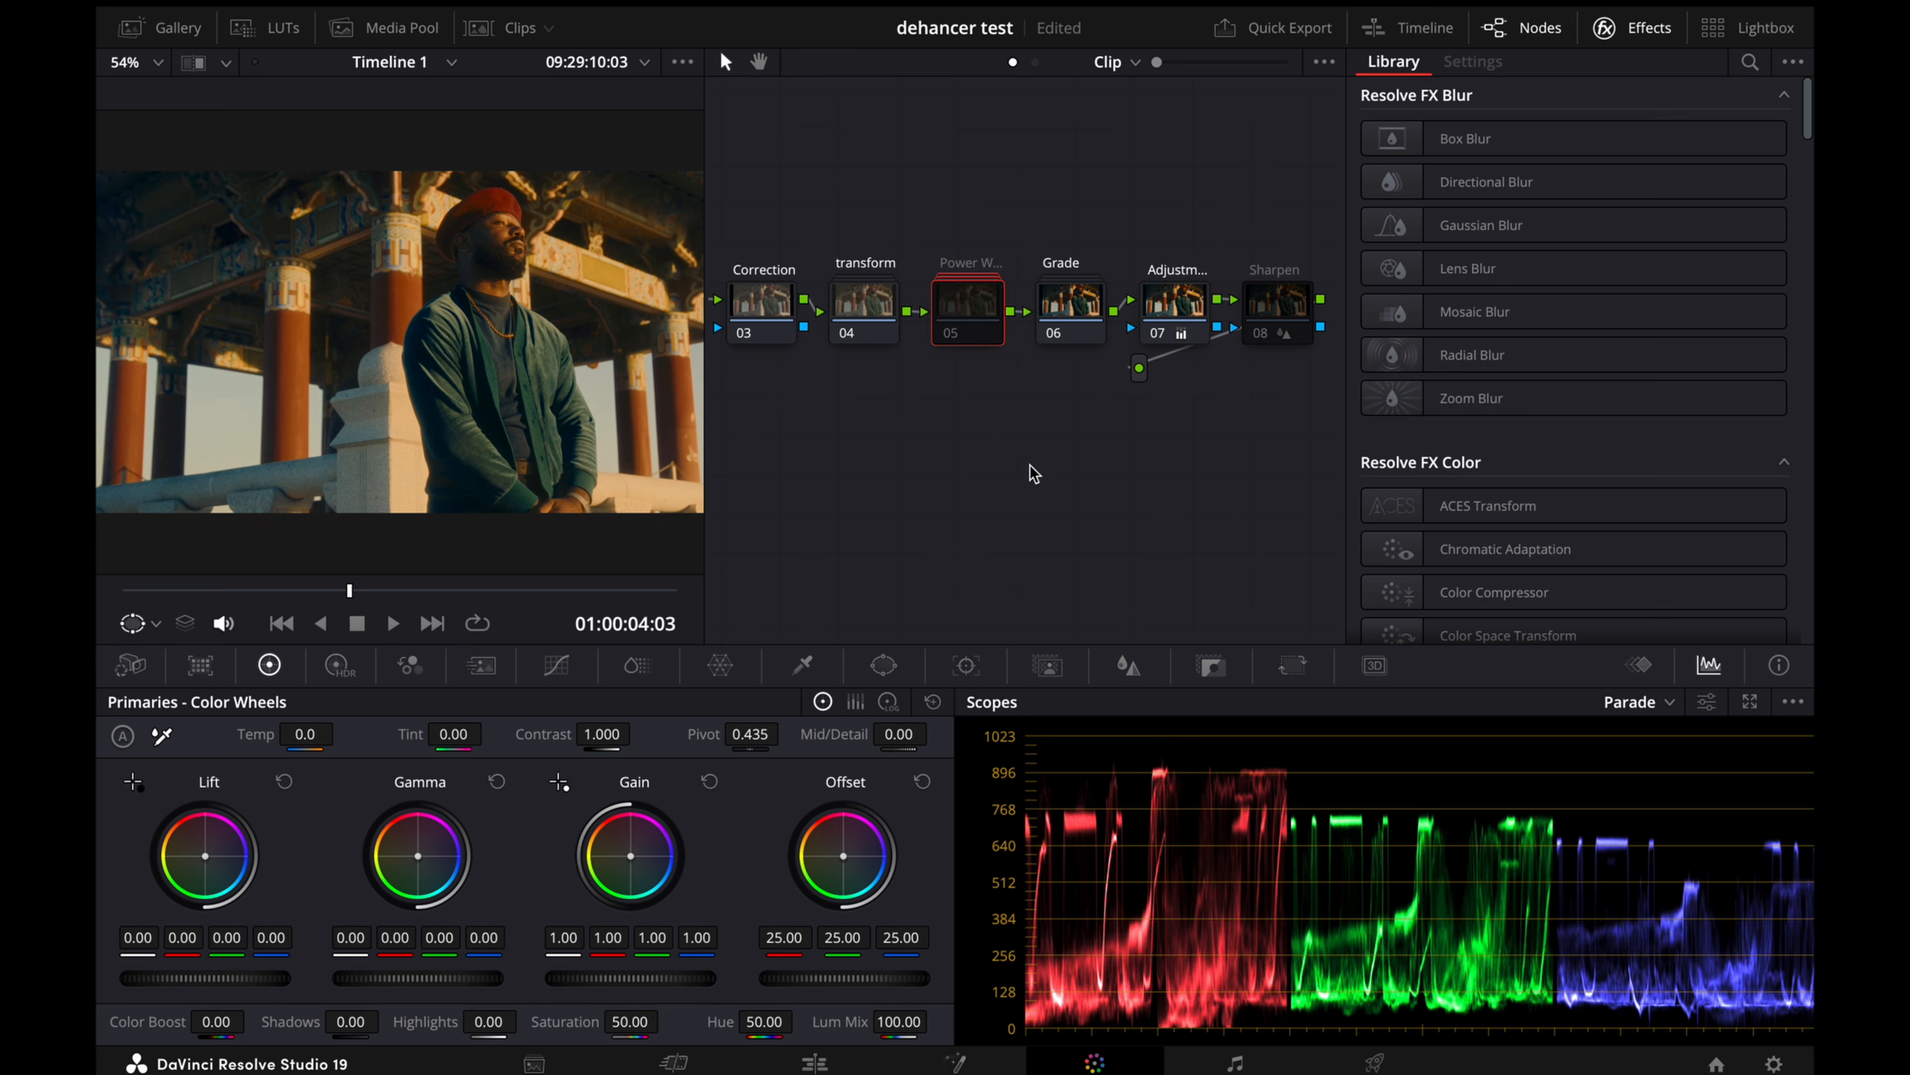
{"action": "key", "text": "ctrl+d"}
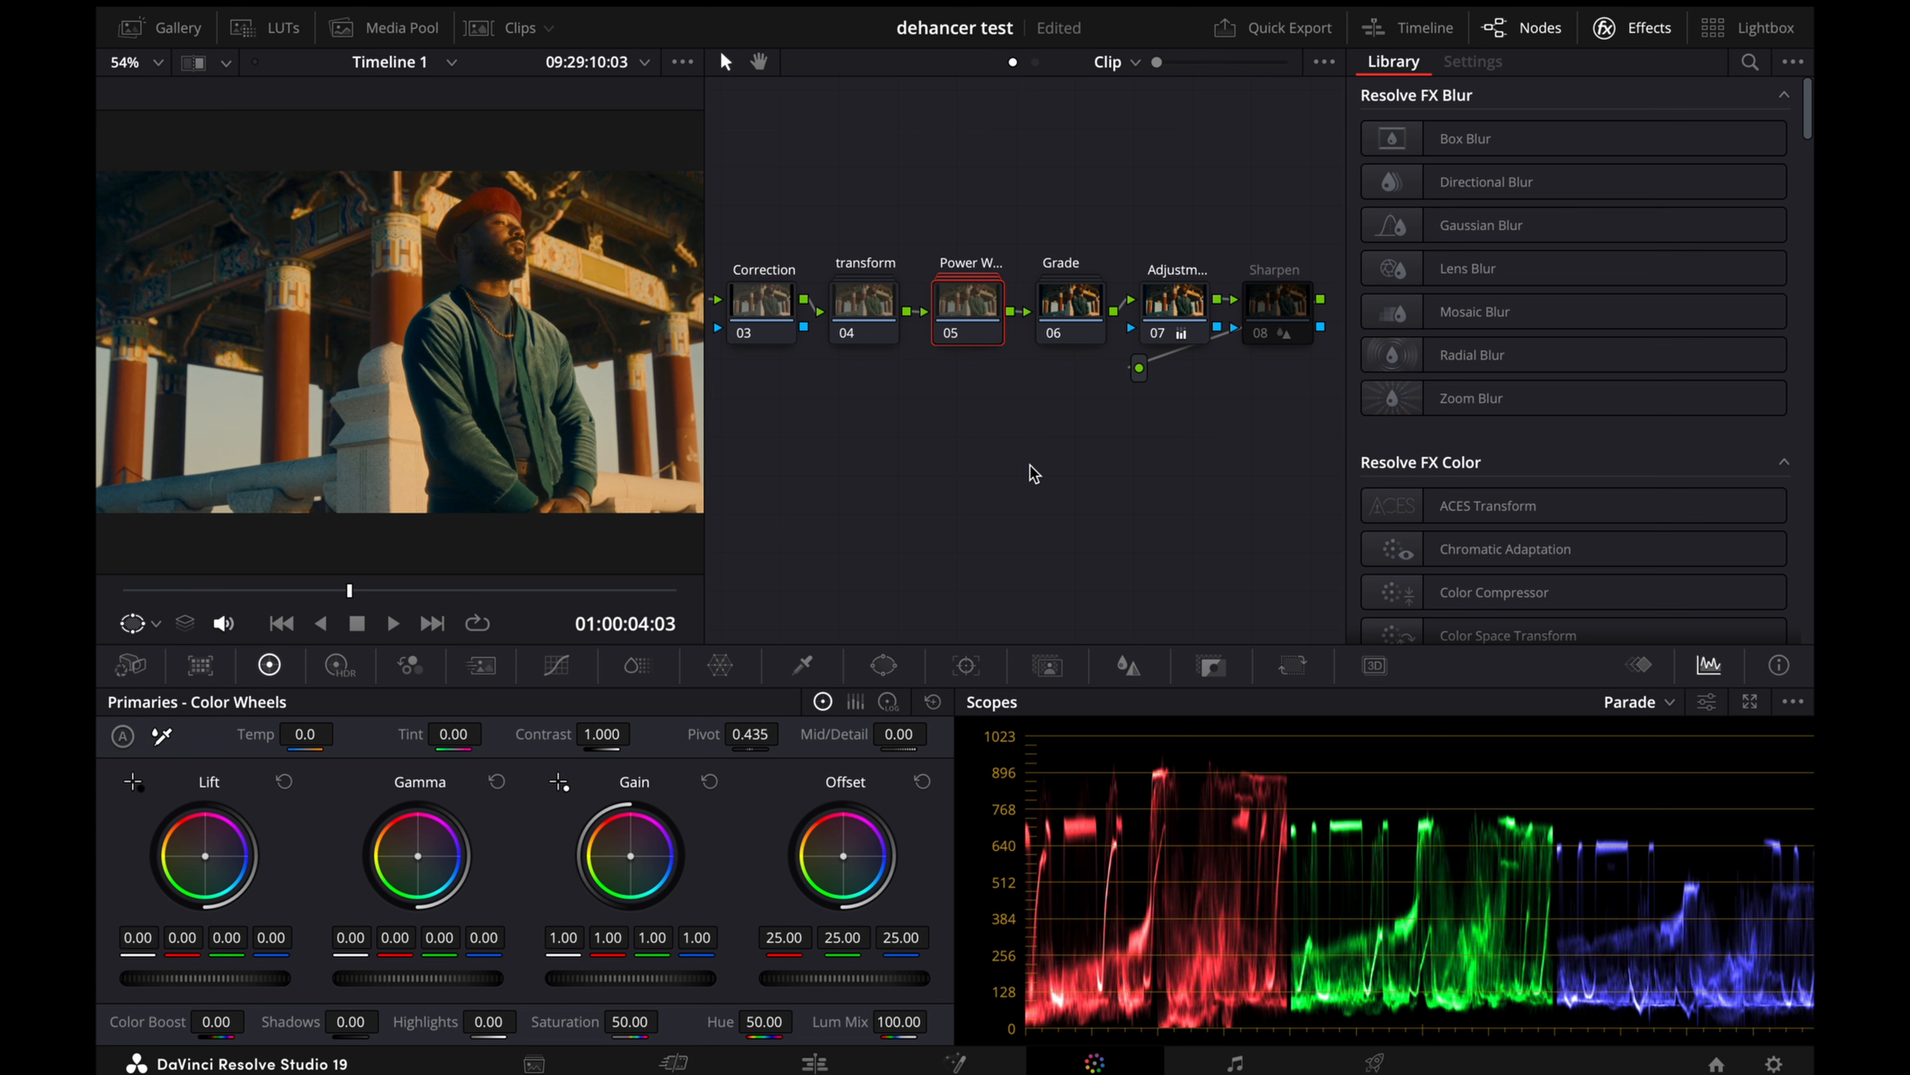
{"action": "key", "text": "ctrl+d"}
{"action": "key", "text": "ctrl+d"}
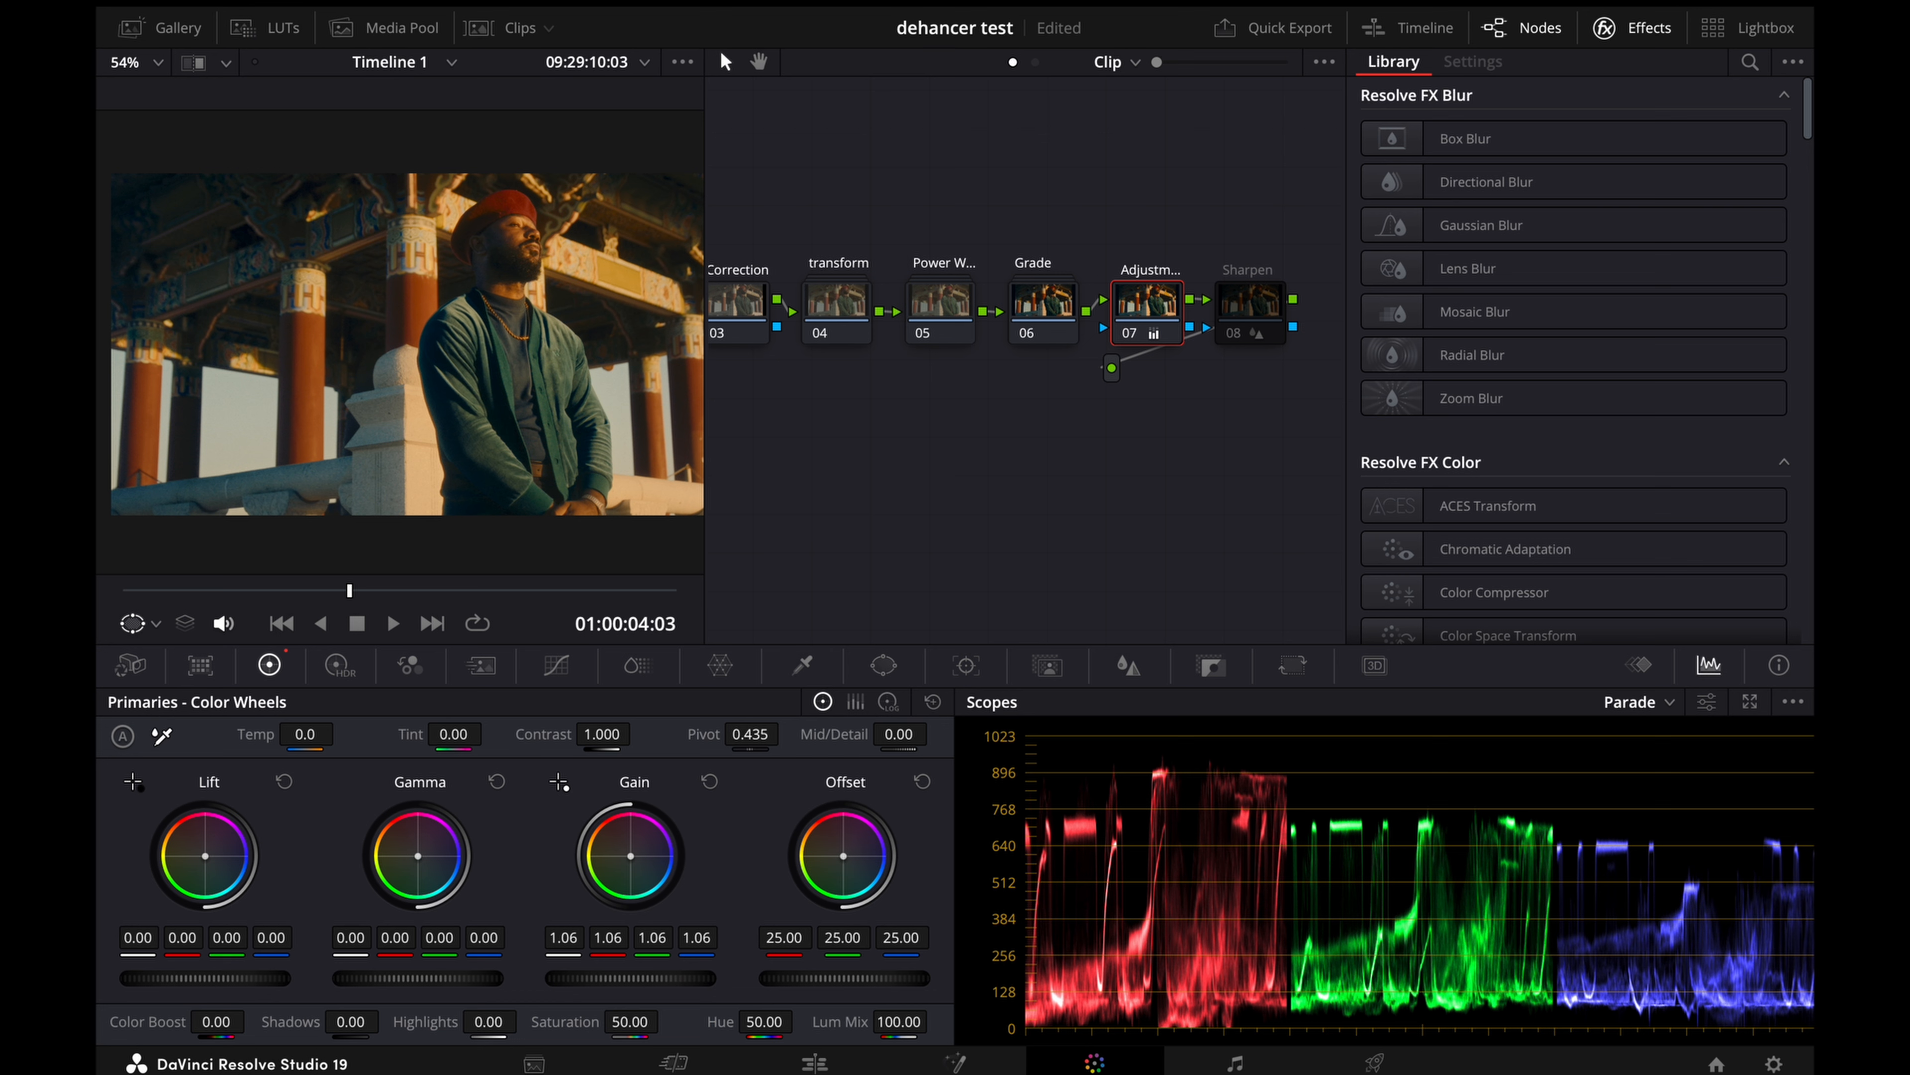
Step: Shift the Adjustment node's offset toward teal, setting red about 23.32, green 24.92 and blue 26.25
{"action": "left_click_drag", "start_coordinate": [843, 856], "coordinate": [845, 856]}
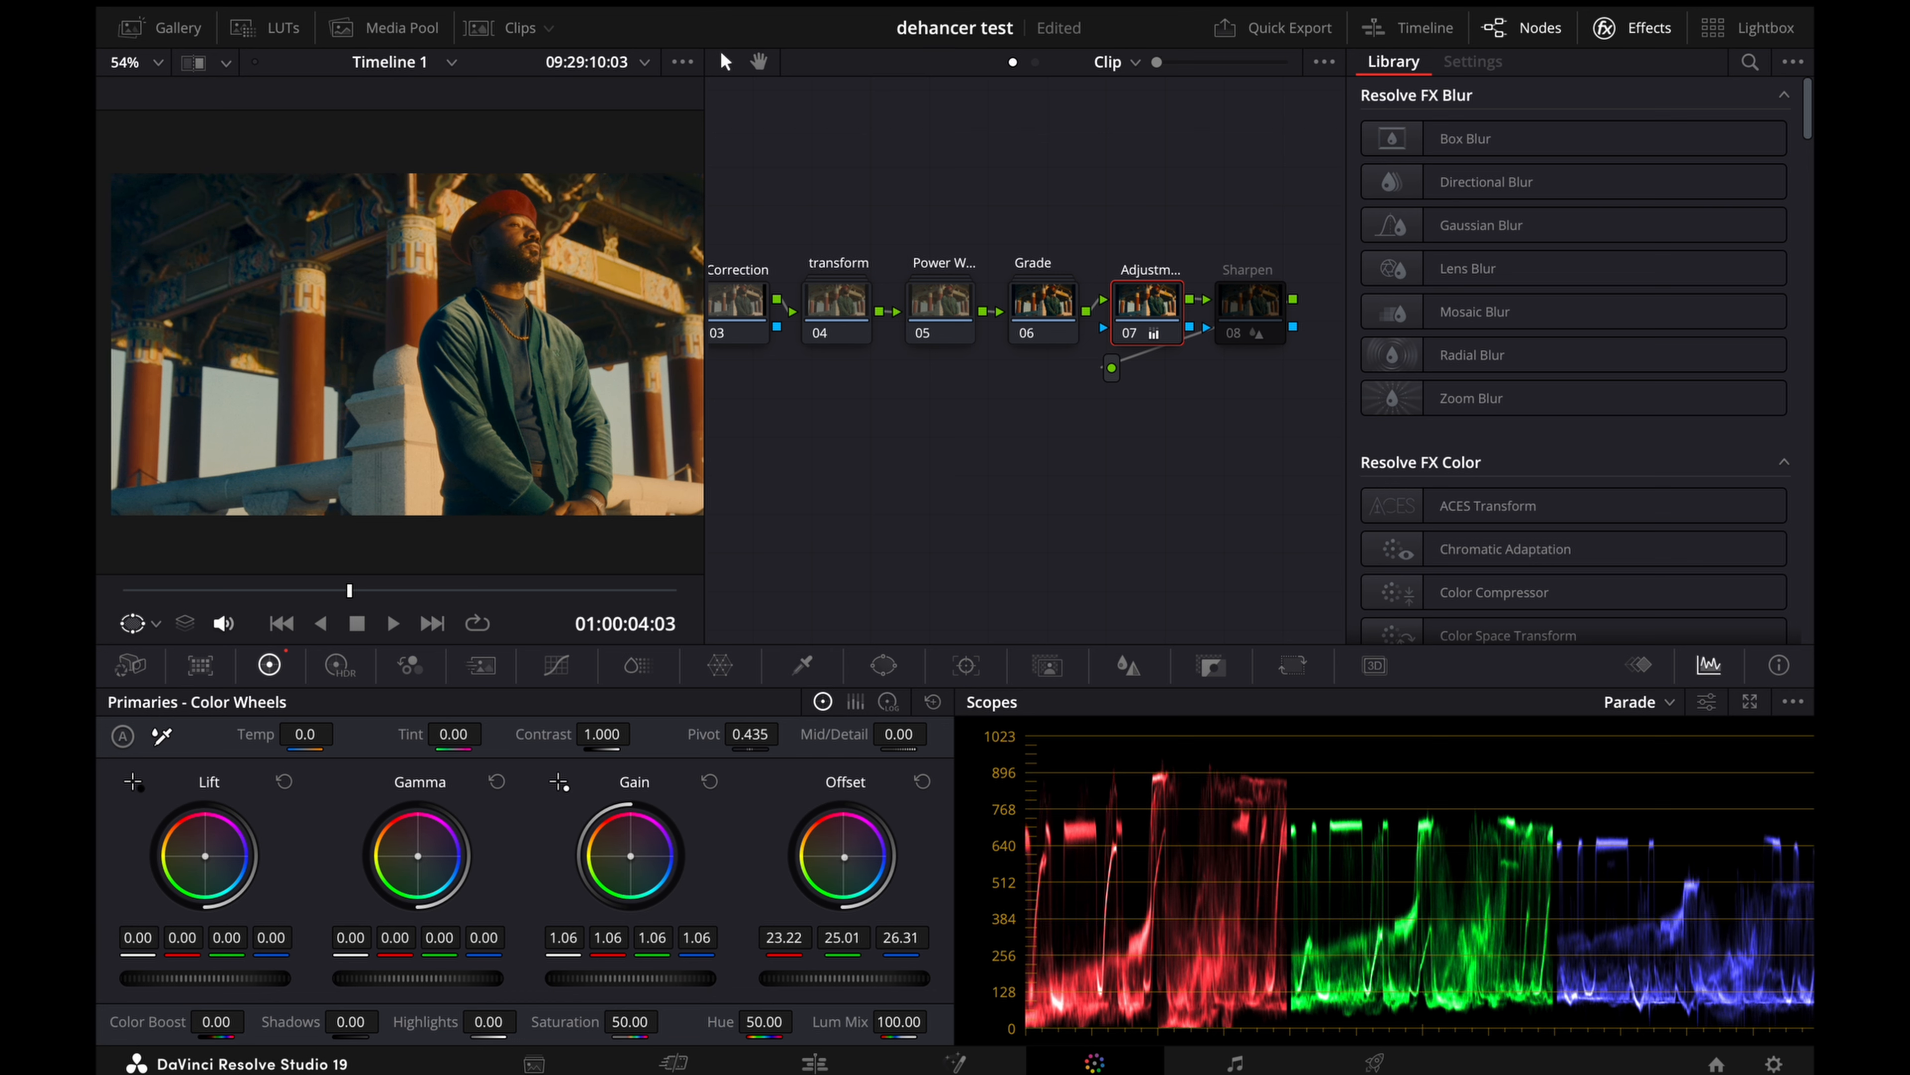
{"action": "left_click_drag", "start_coordinate": [844, 978], "coordinate": [843, 978]}
Step: Sample the sky in the Color Warper, shift it toward cyan at hue 0.67 and saturation 0.27, and save the project
{"action": "left_click", "coordinate": [720, 665]}
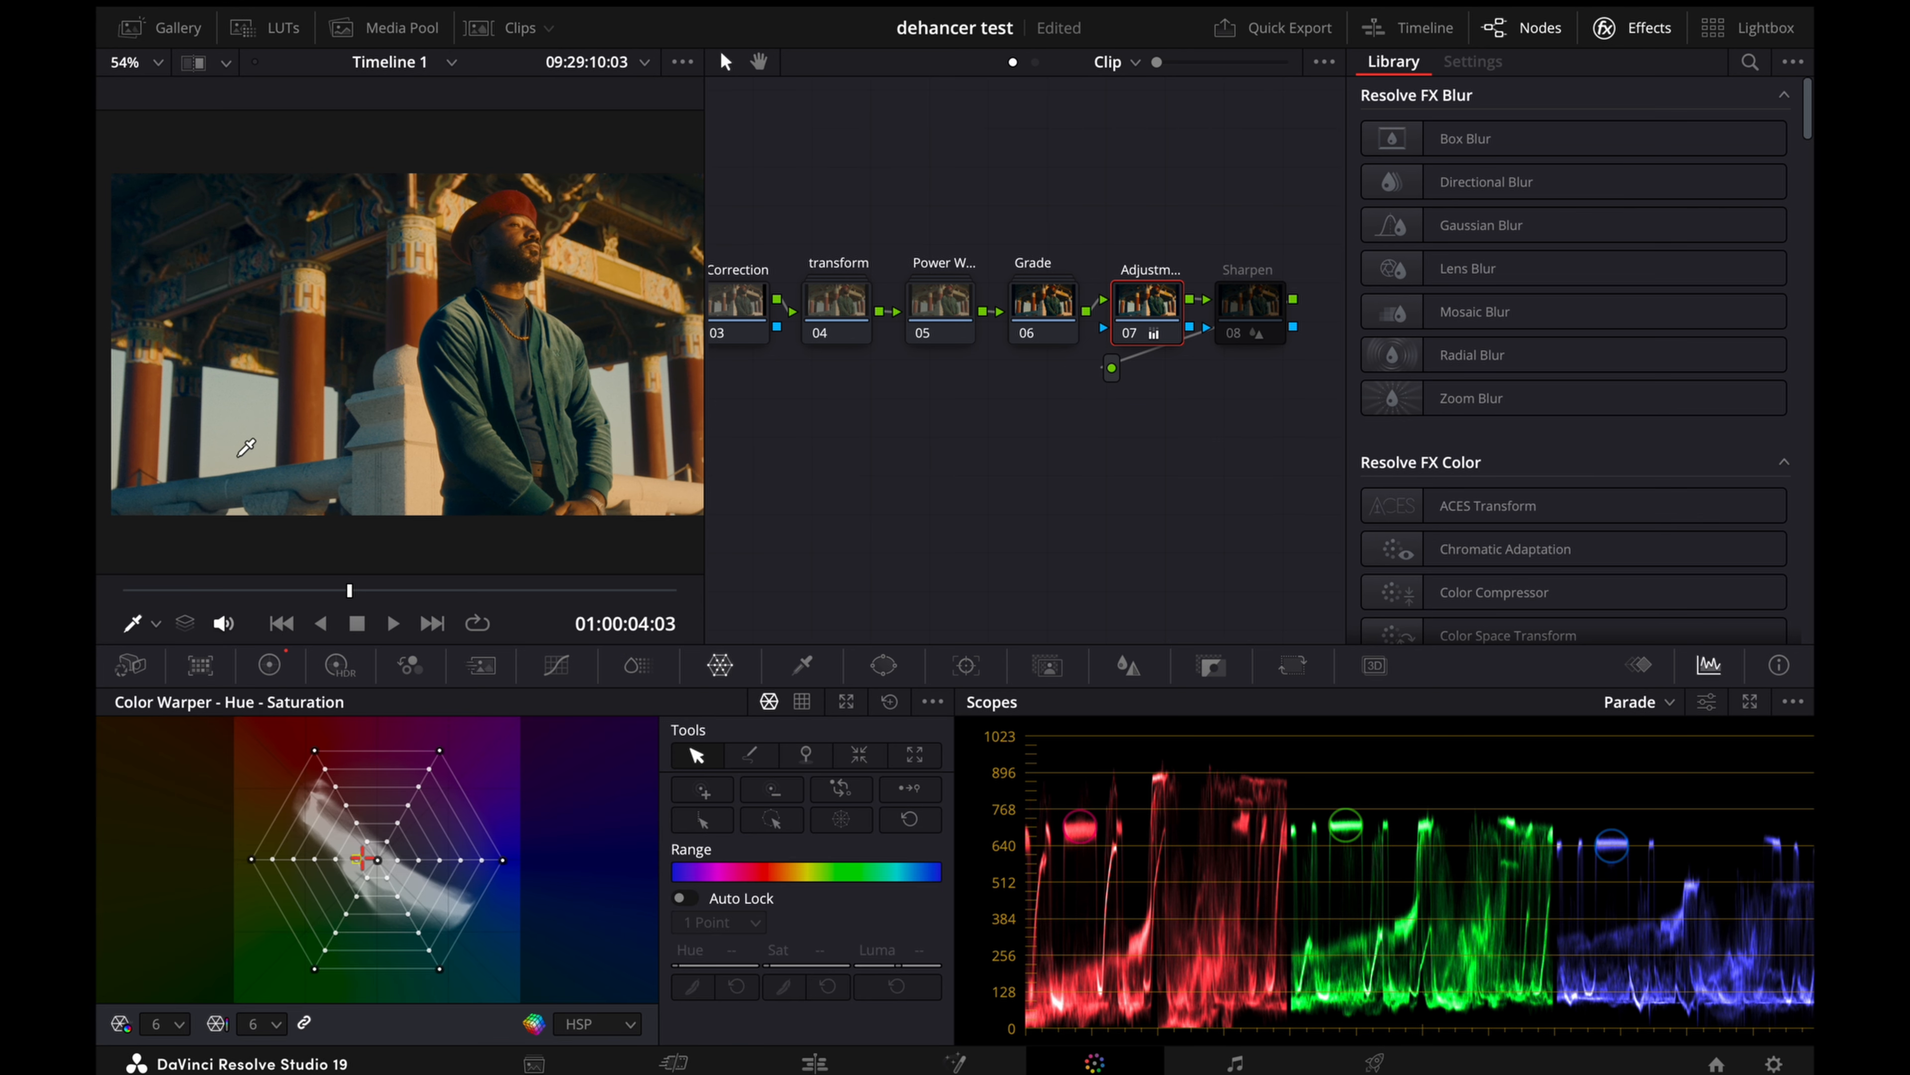
{"action": "left_click", "coordinate": [247, 447]}
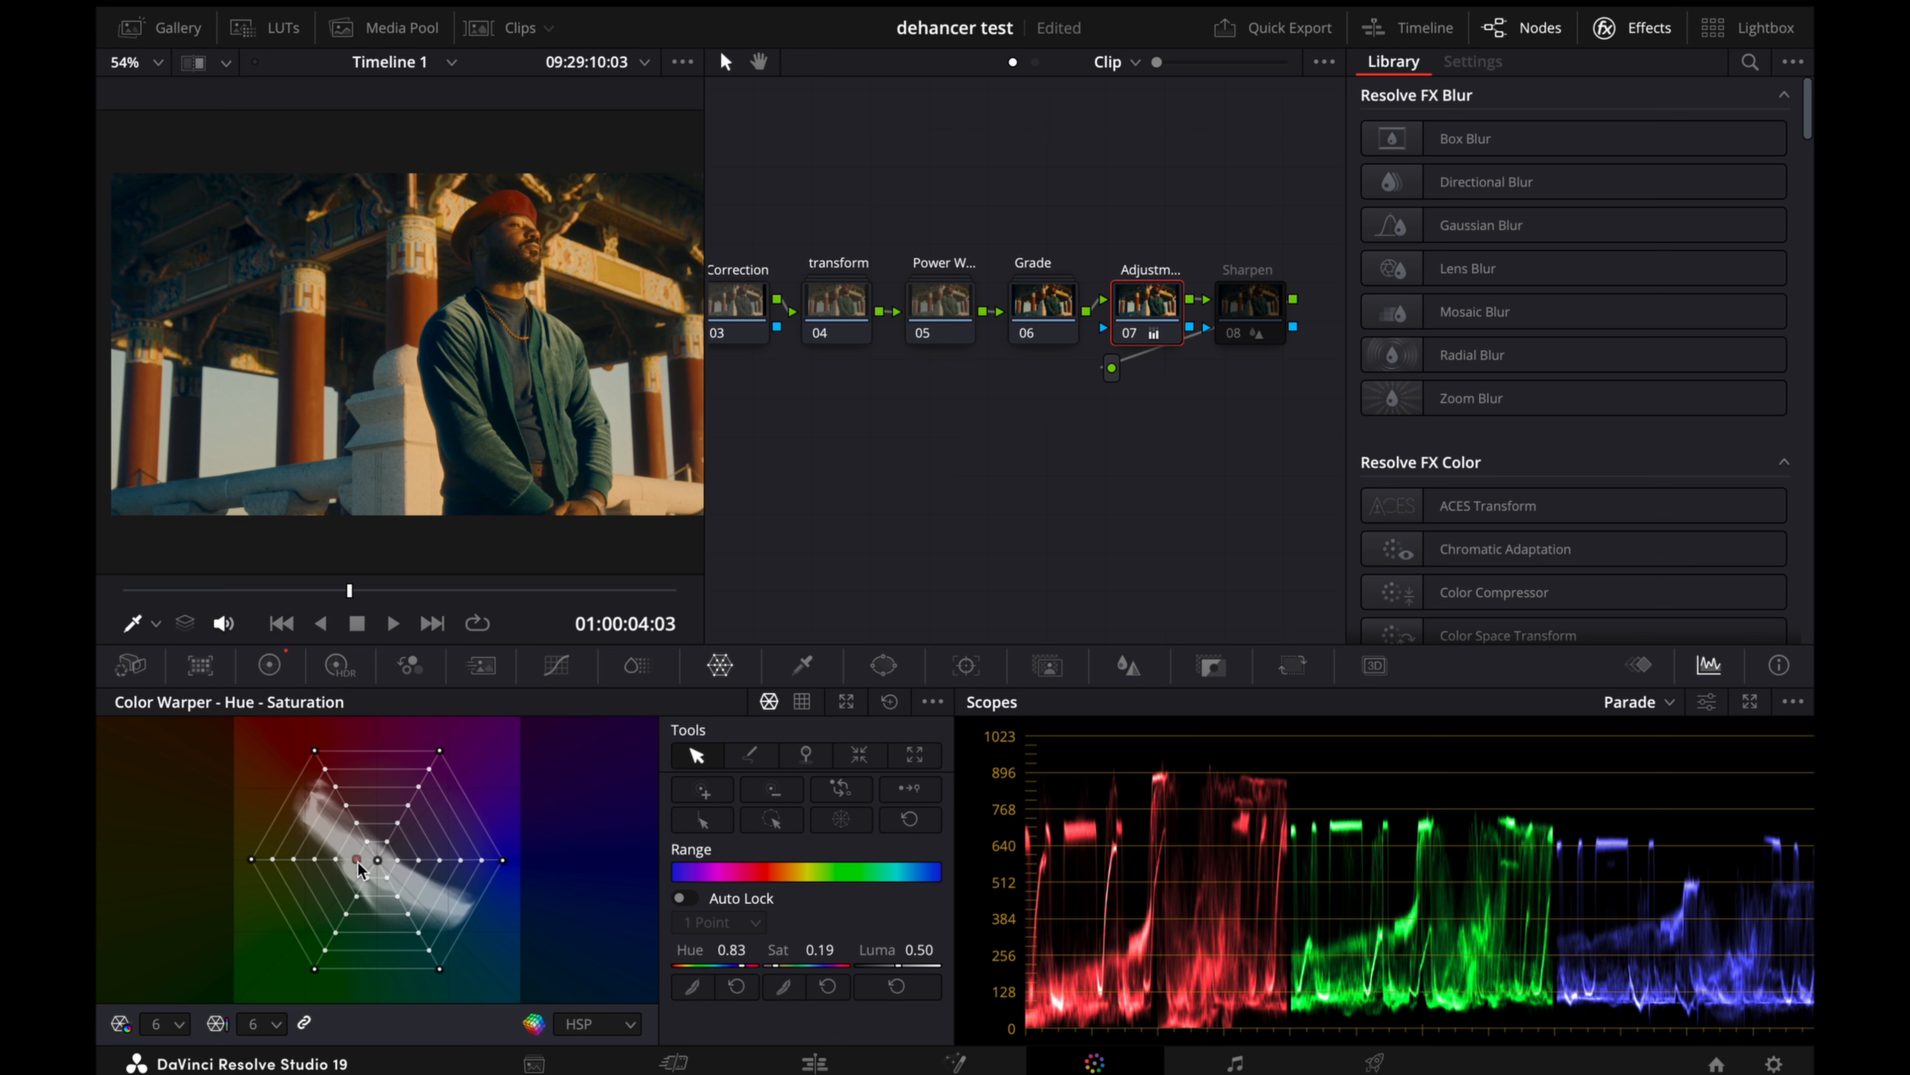
{"action": "left_click_drag", "start_coordinate": [359, 865], "coordinate": [364, 892]}
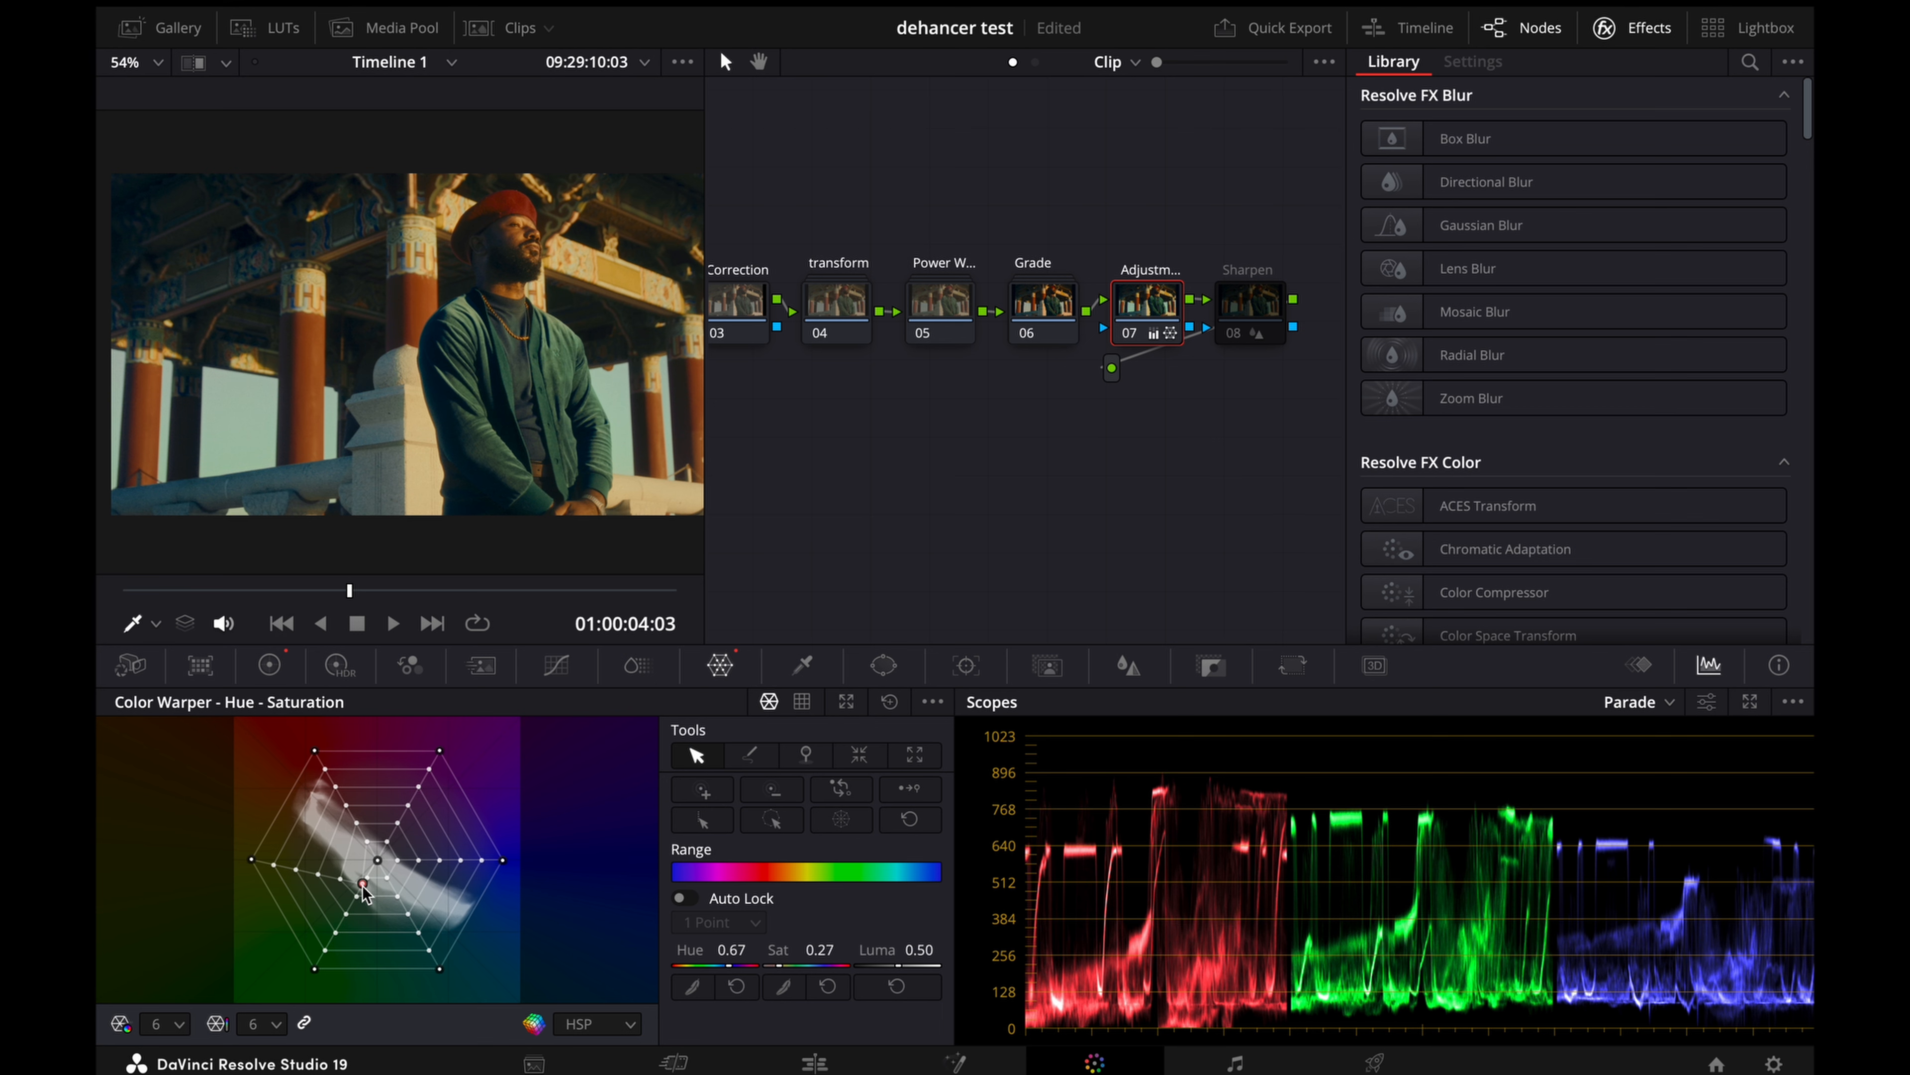
{"action": "key", "text": "ctrl+s"}
{"action": "left_click", "coordinate": [269, 664]}
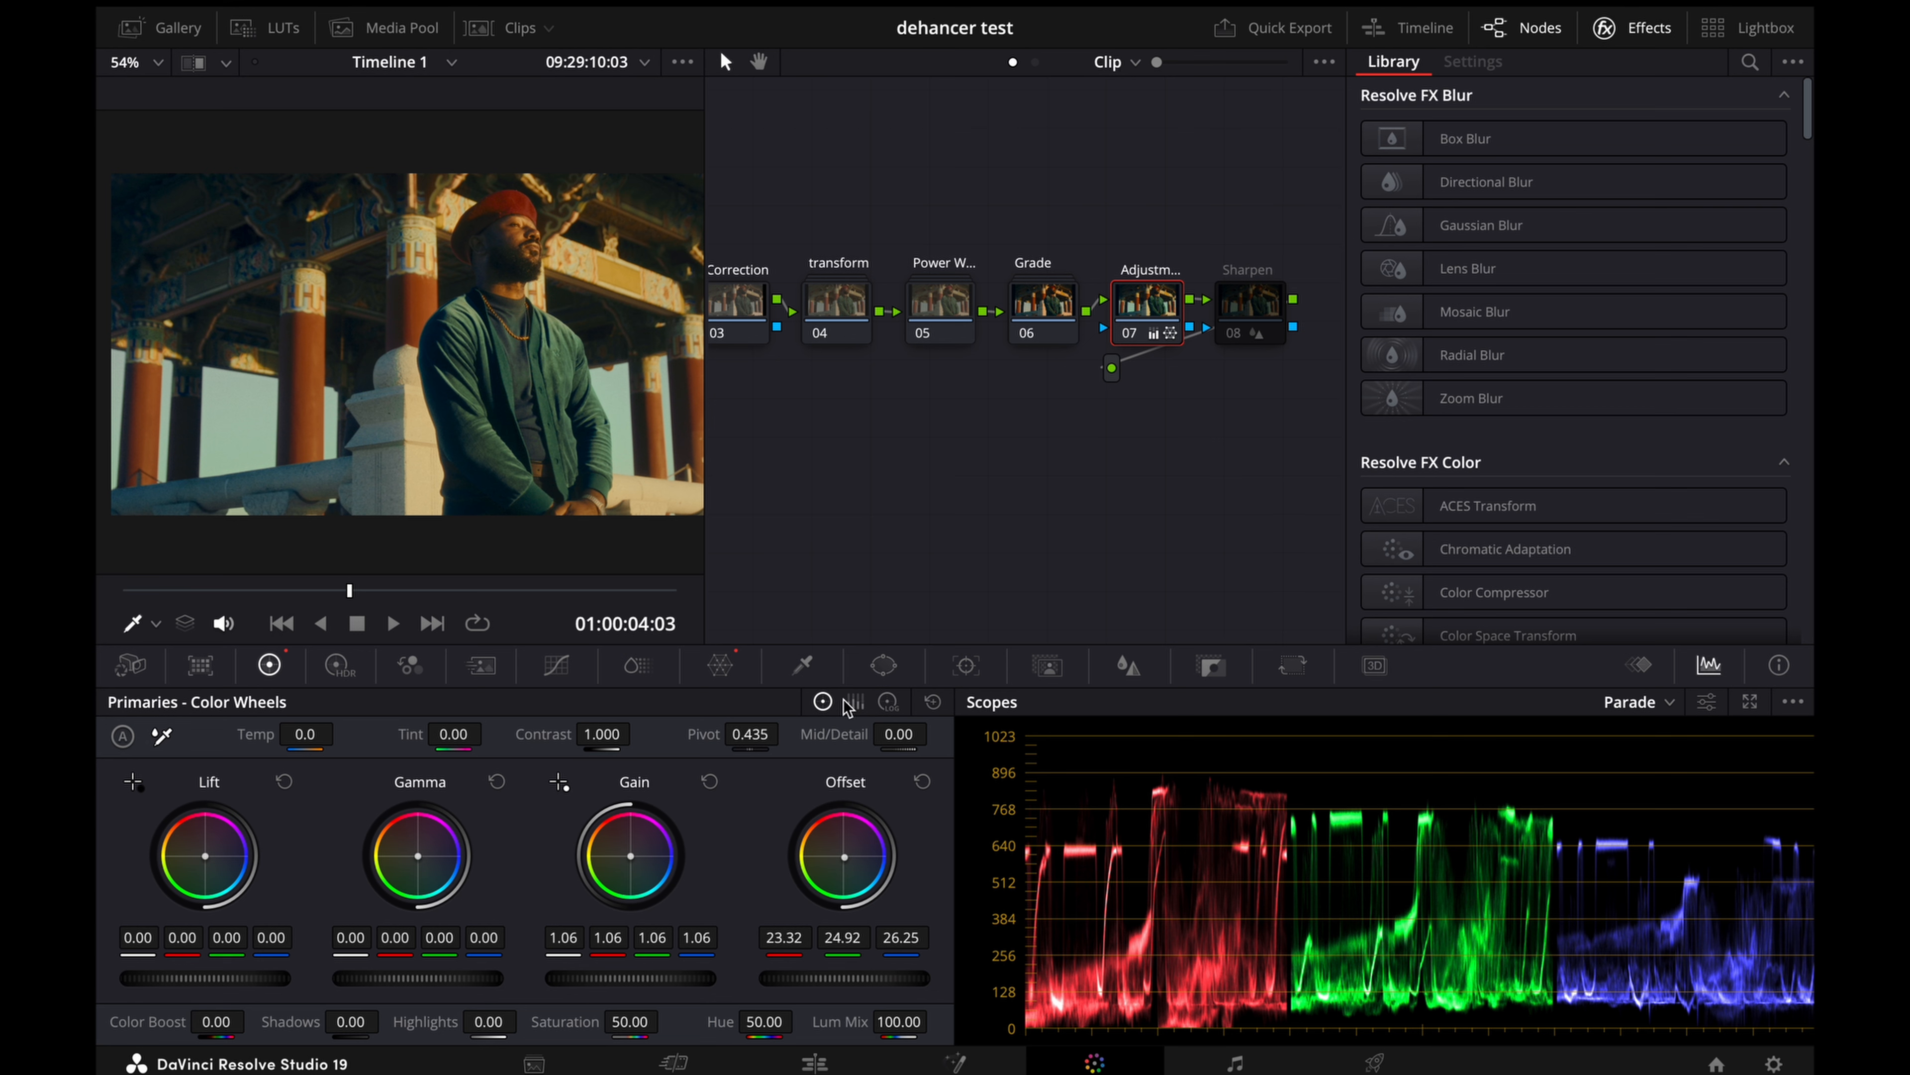
{"action": "left_click", "coordinate": [888, 702]}
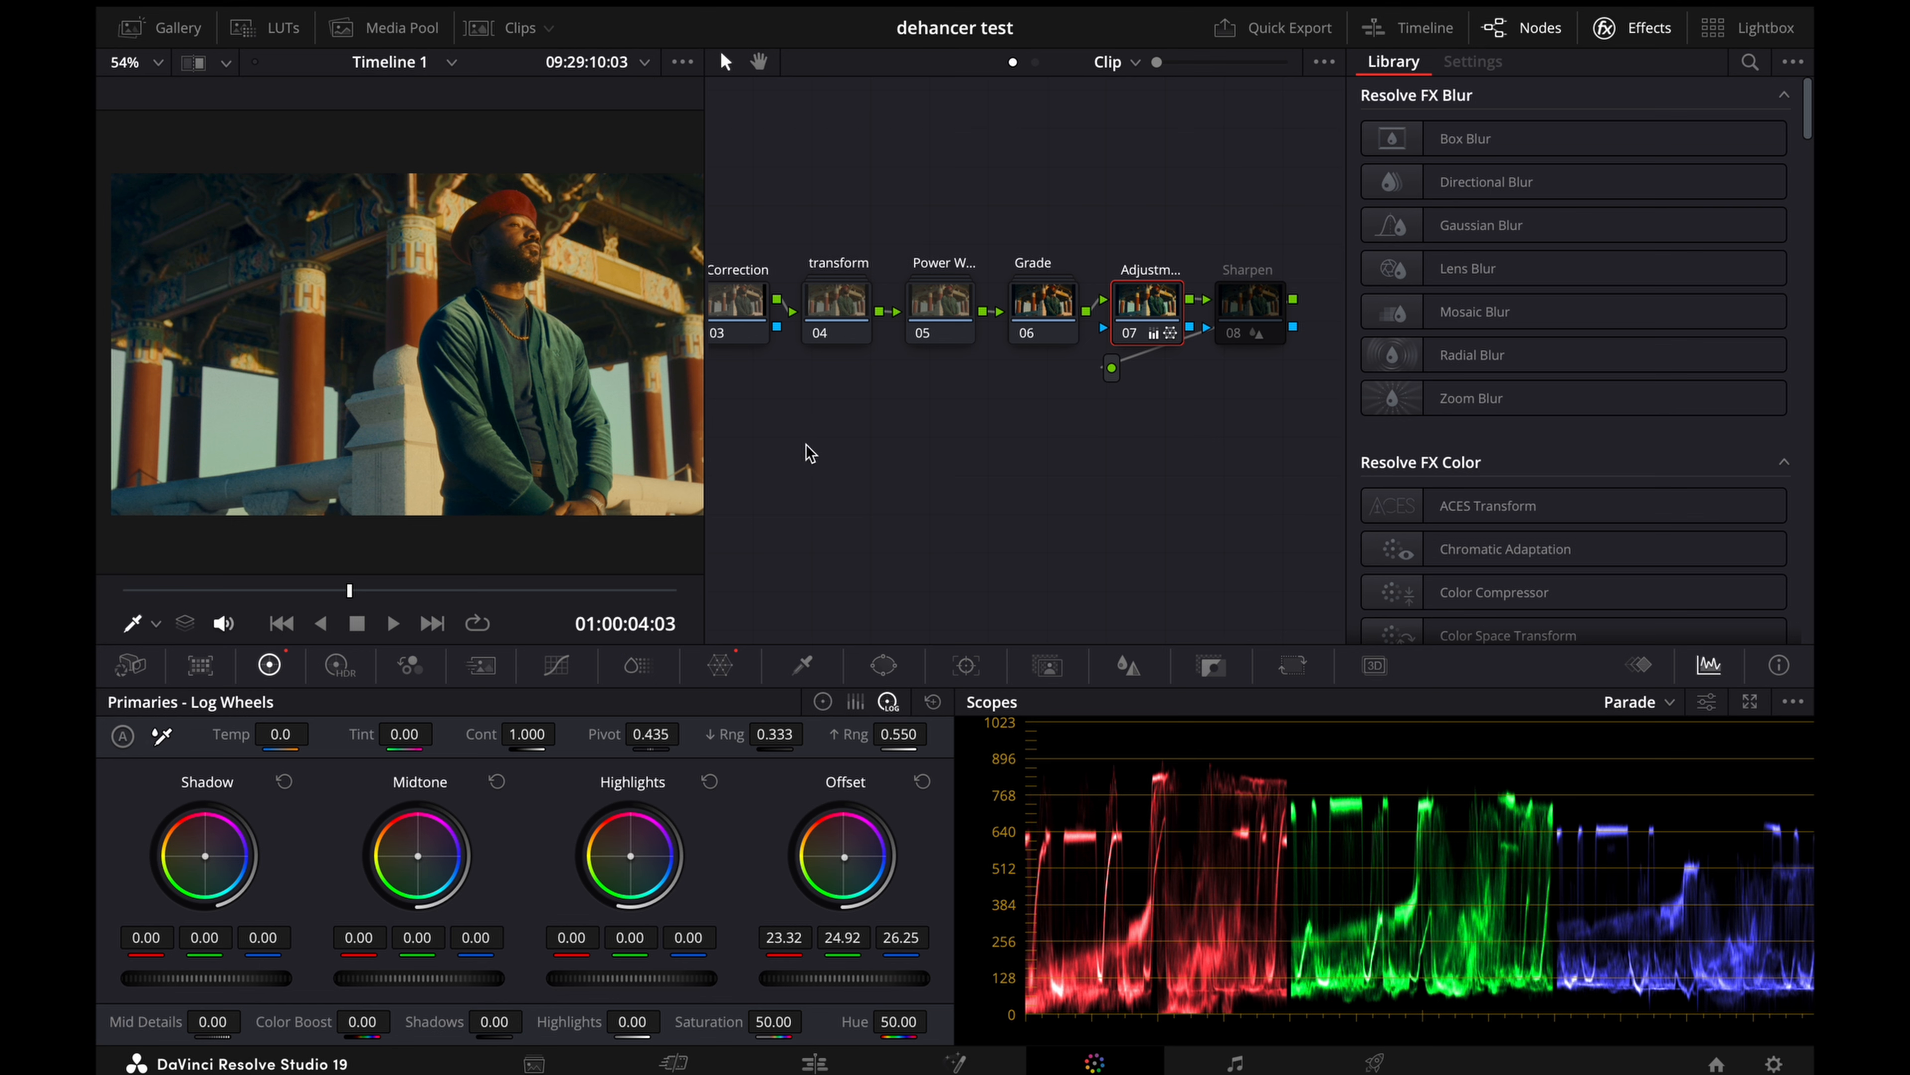
Step: Show the nodes inside the Grade compound node and review the Dehancer node's print, compression and film developer settings
{"action": "left_click", "coordinate": [1032, 315]}
{"action": "right_click", "coordinate": [1036, 318]}
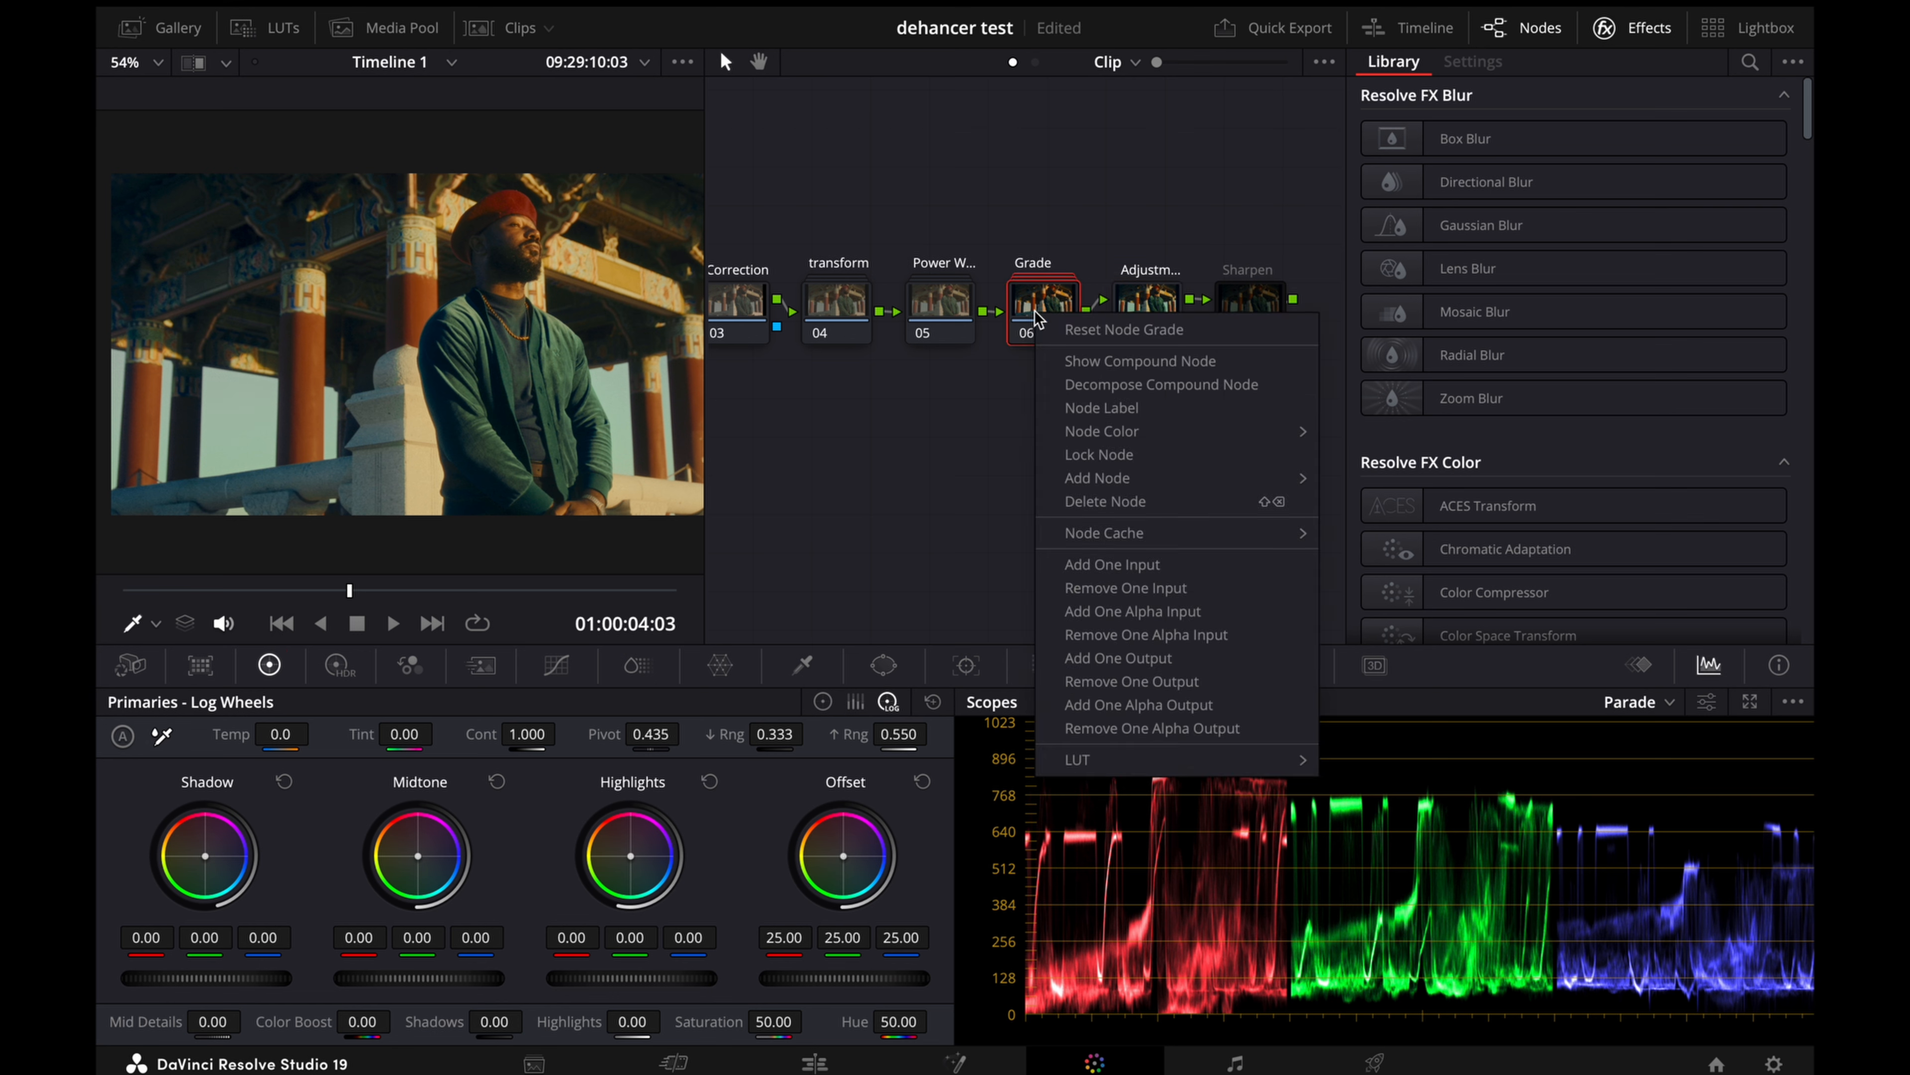
{"action": "left_click", "coordinate": [1087, 361]}
{"action": "left_click", "coordinate": [835, 291]}
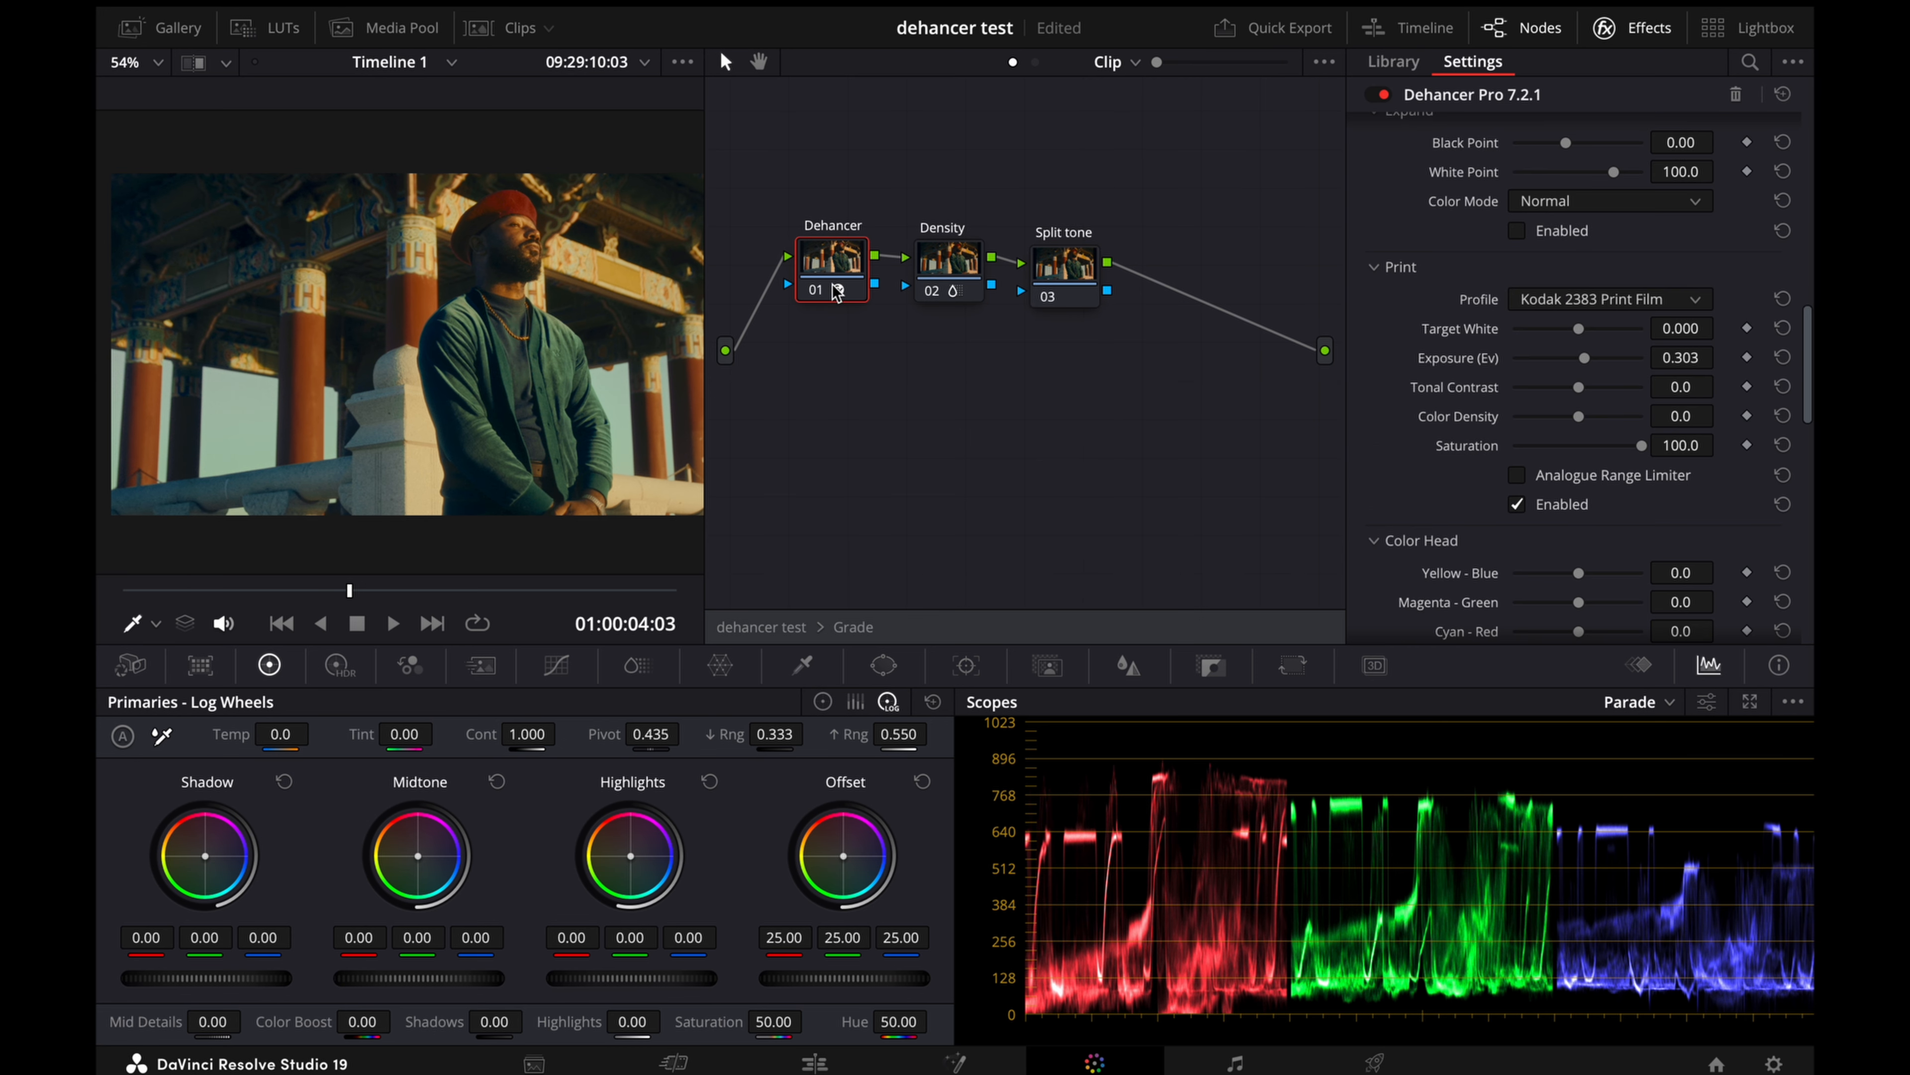
{"action": "scroll", "coordinate": [1707, 465], "scroll_direction": "up", "scroll_amount": 5}
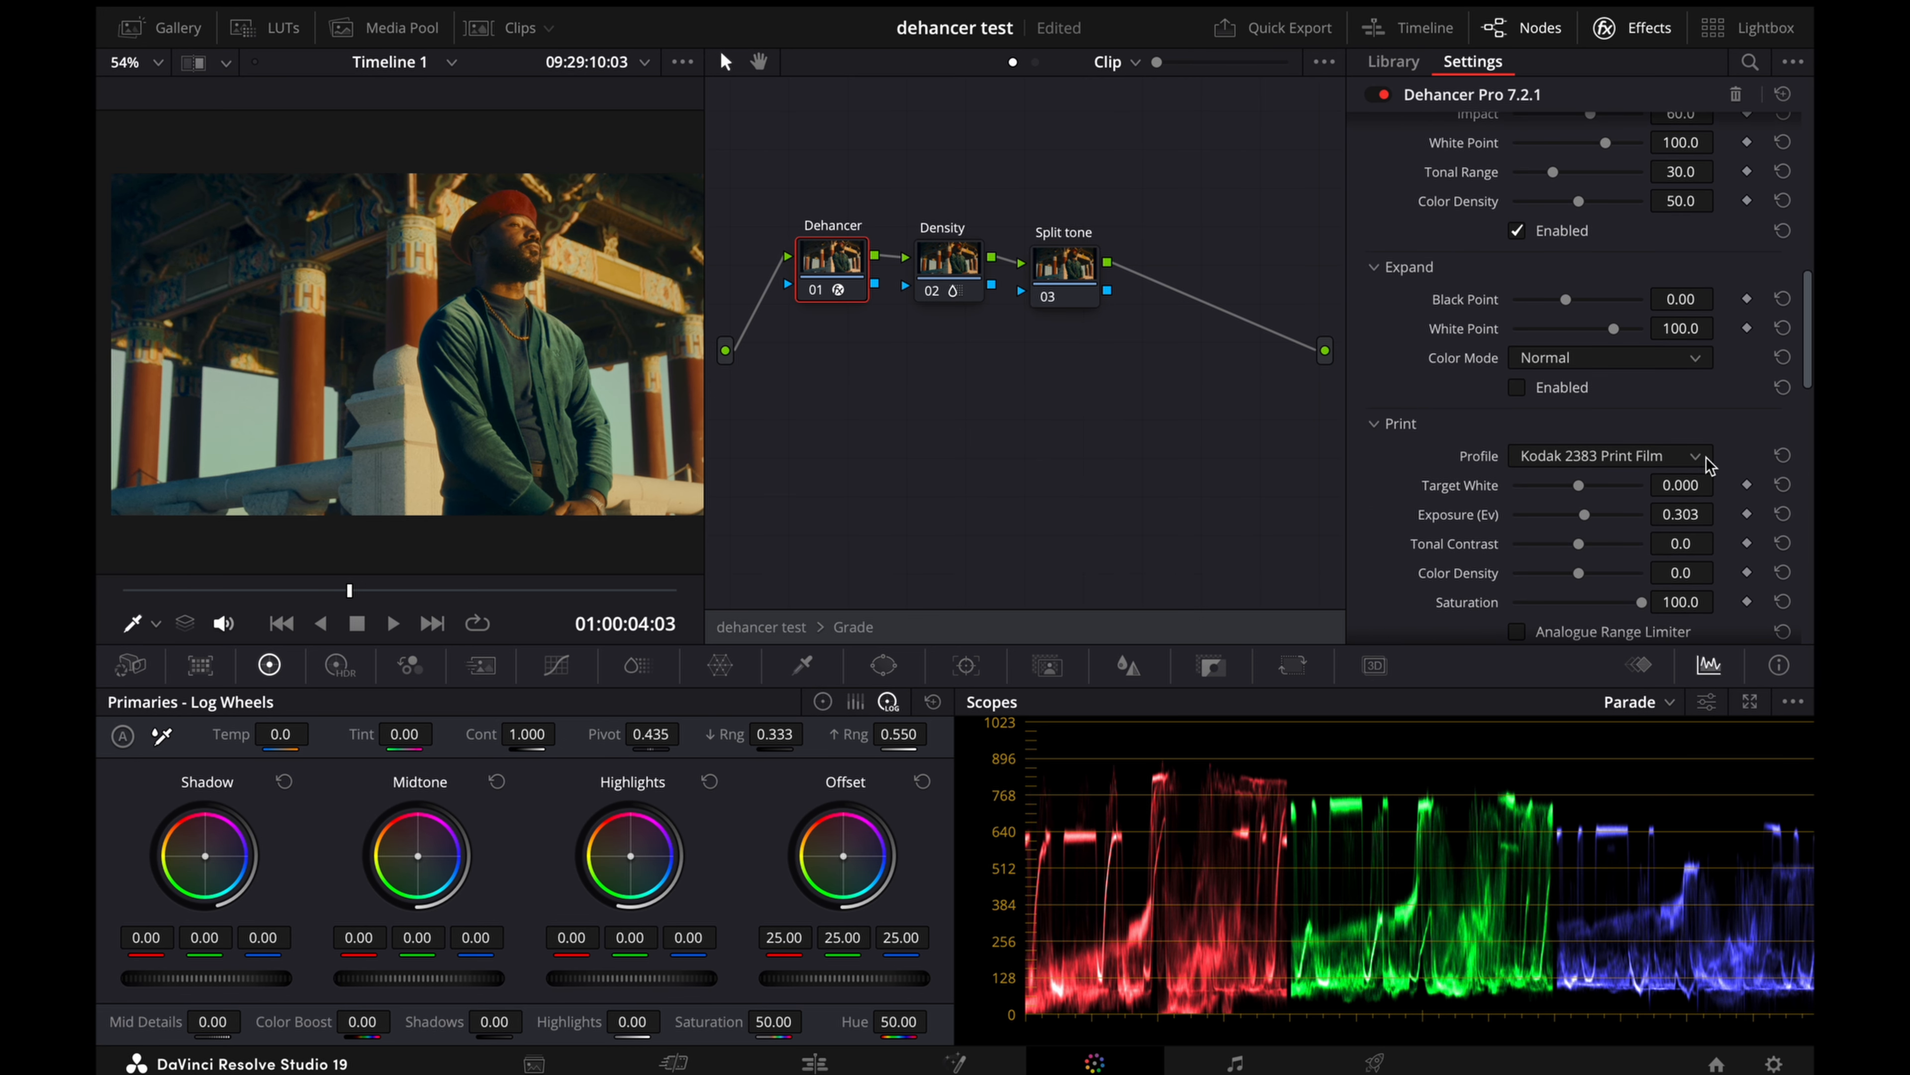
{"action": "scroll", "coordinate": [1627, 384], "scroll_direction": "up", "scroll_amount": 6}
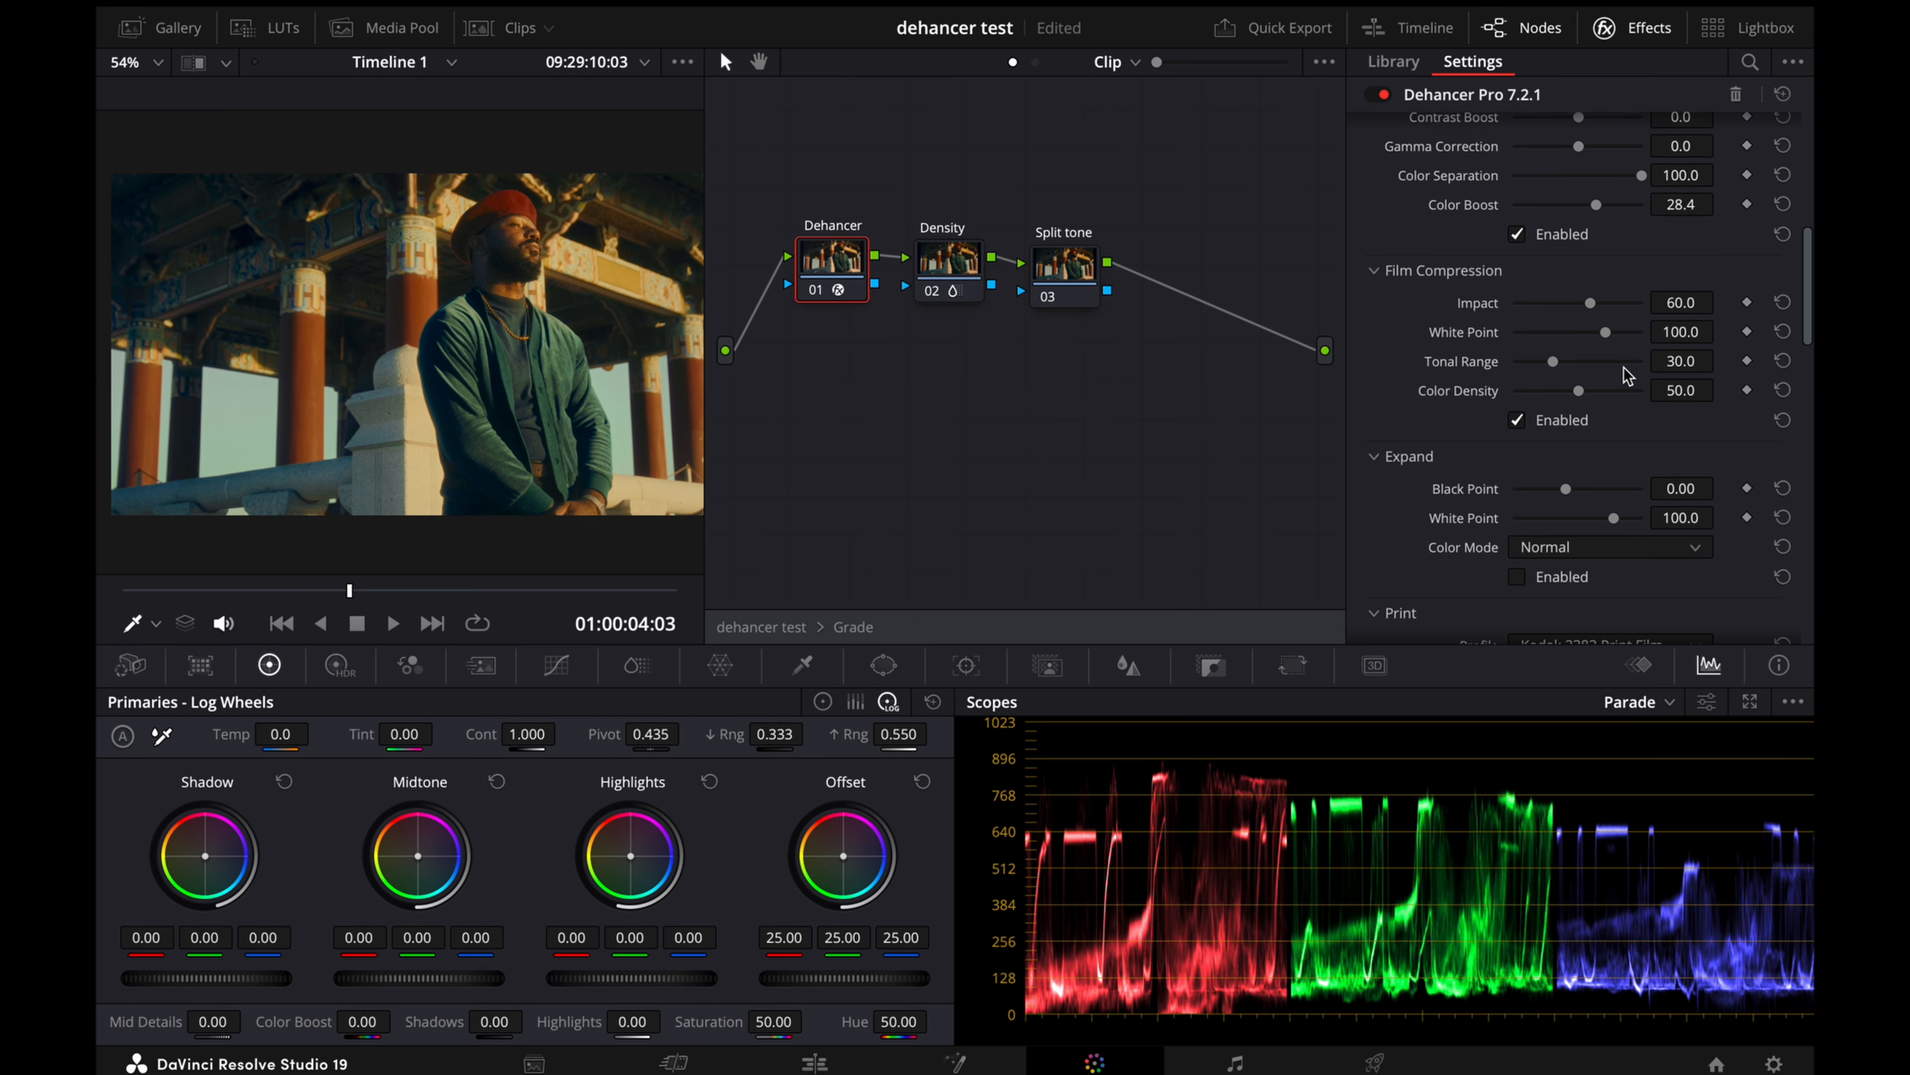
{"action": "scroll", "coordinate": [1626, 374], "scroll_direction": "up", "scroll_amount": 6}
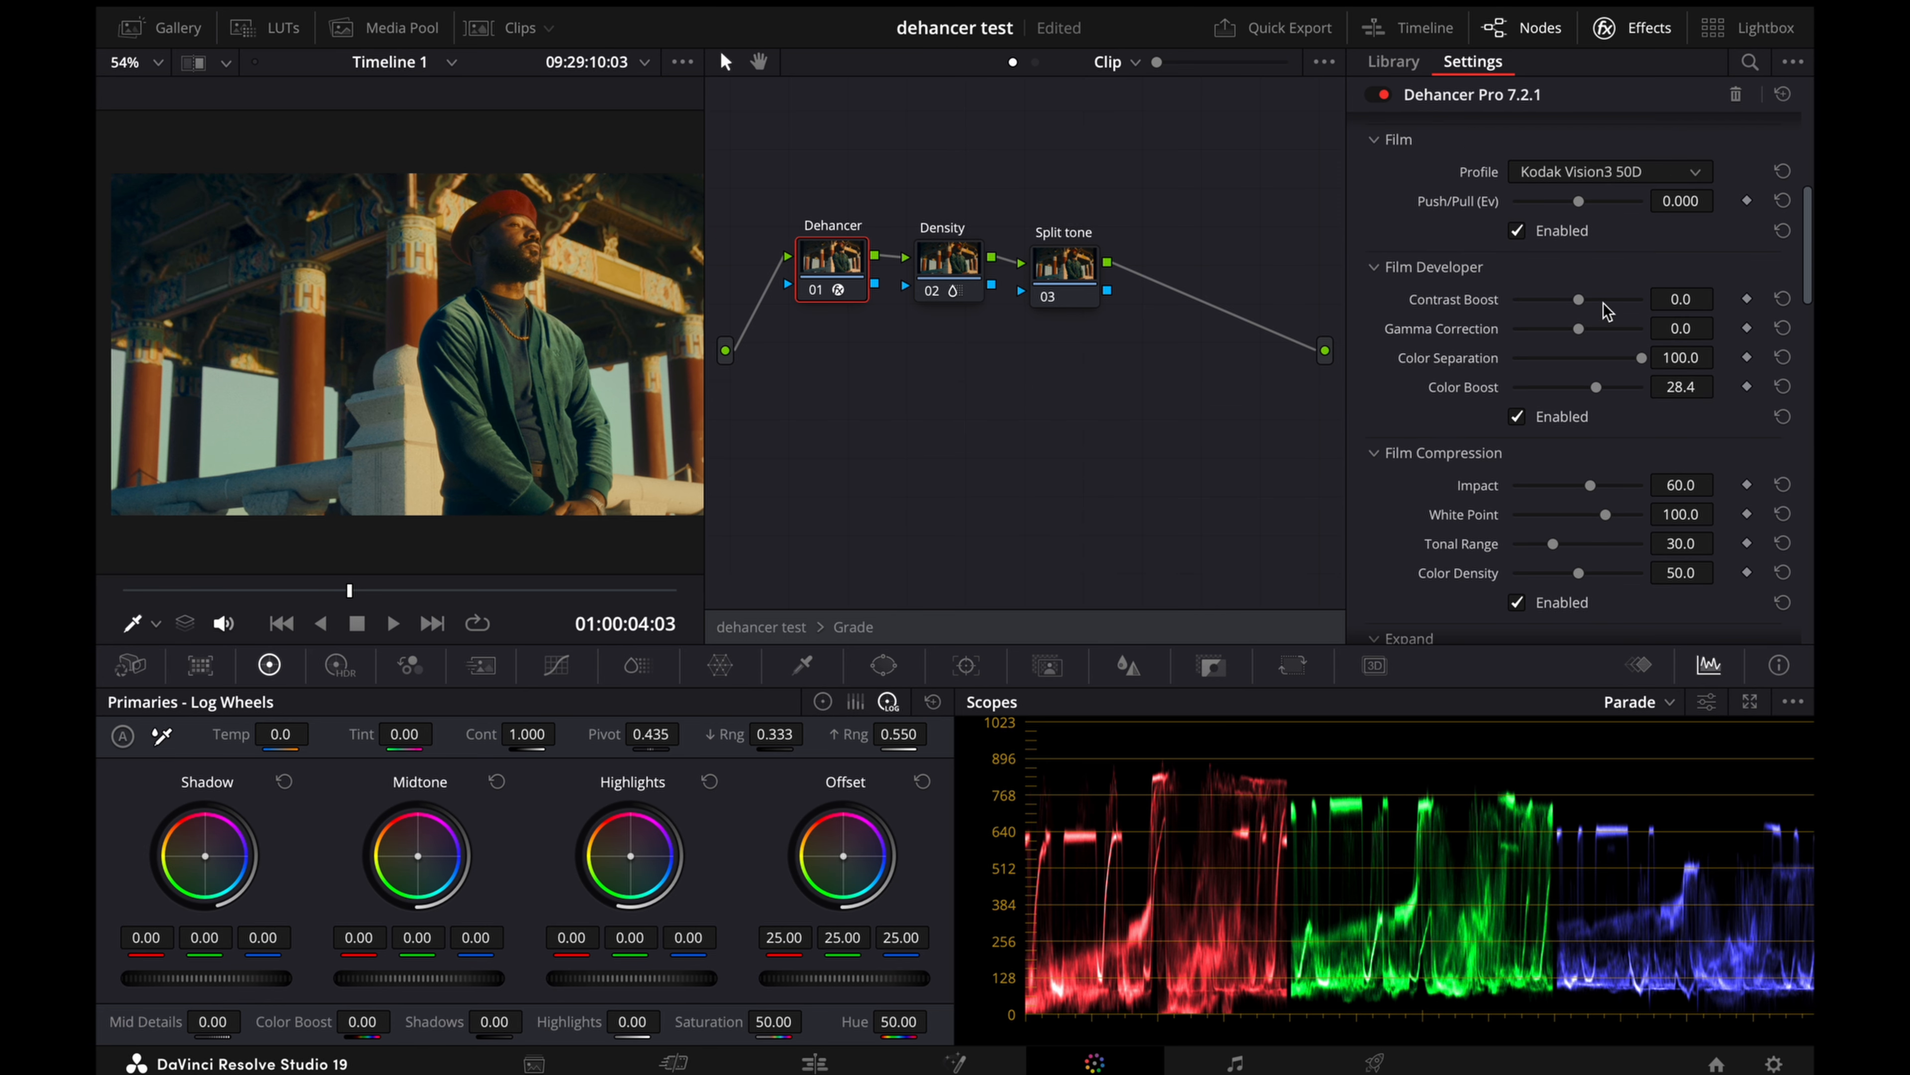